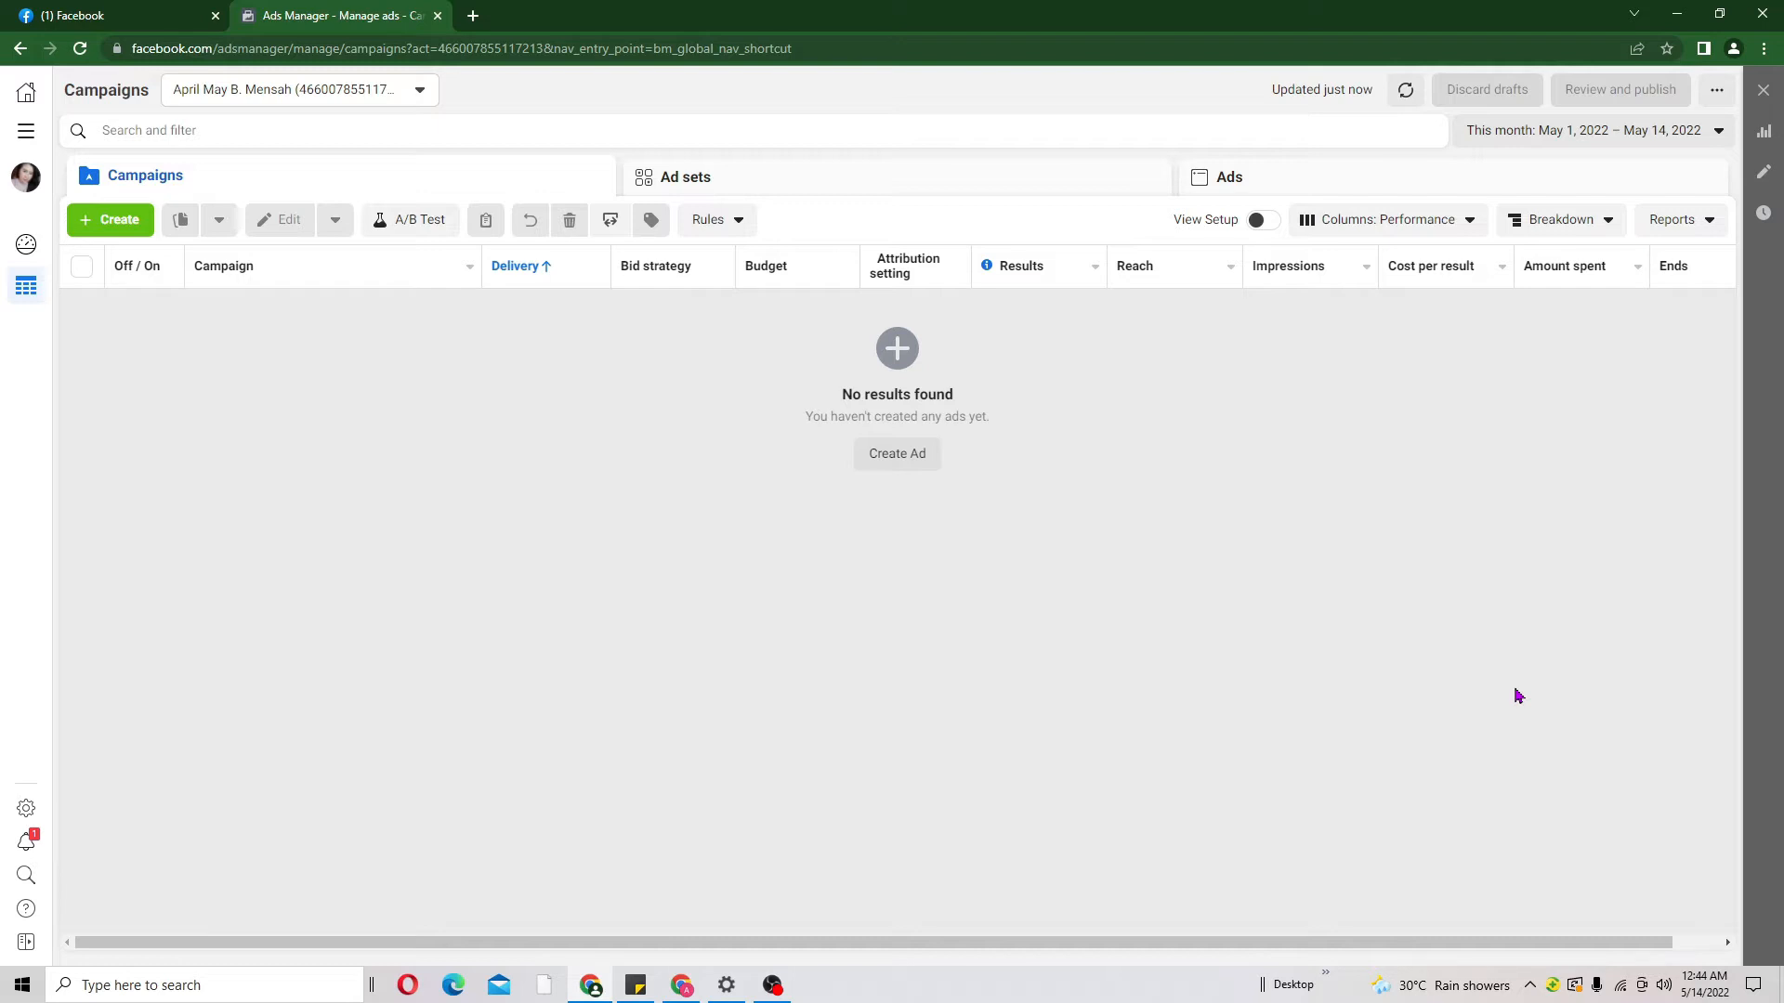
# Look through the Facebook home page shortcuts for the advertising entries, then return to Ads Manager
pyautogui.click(72, 16)
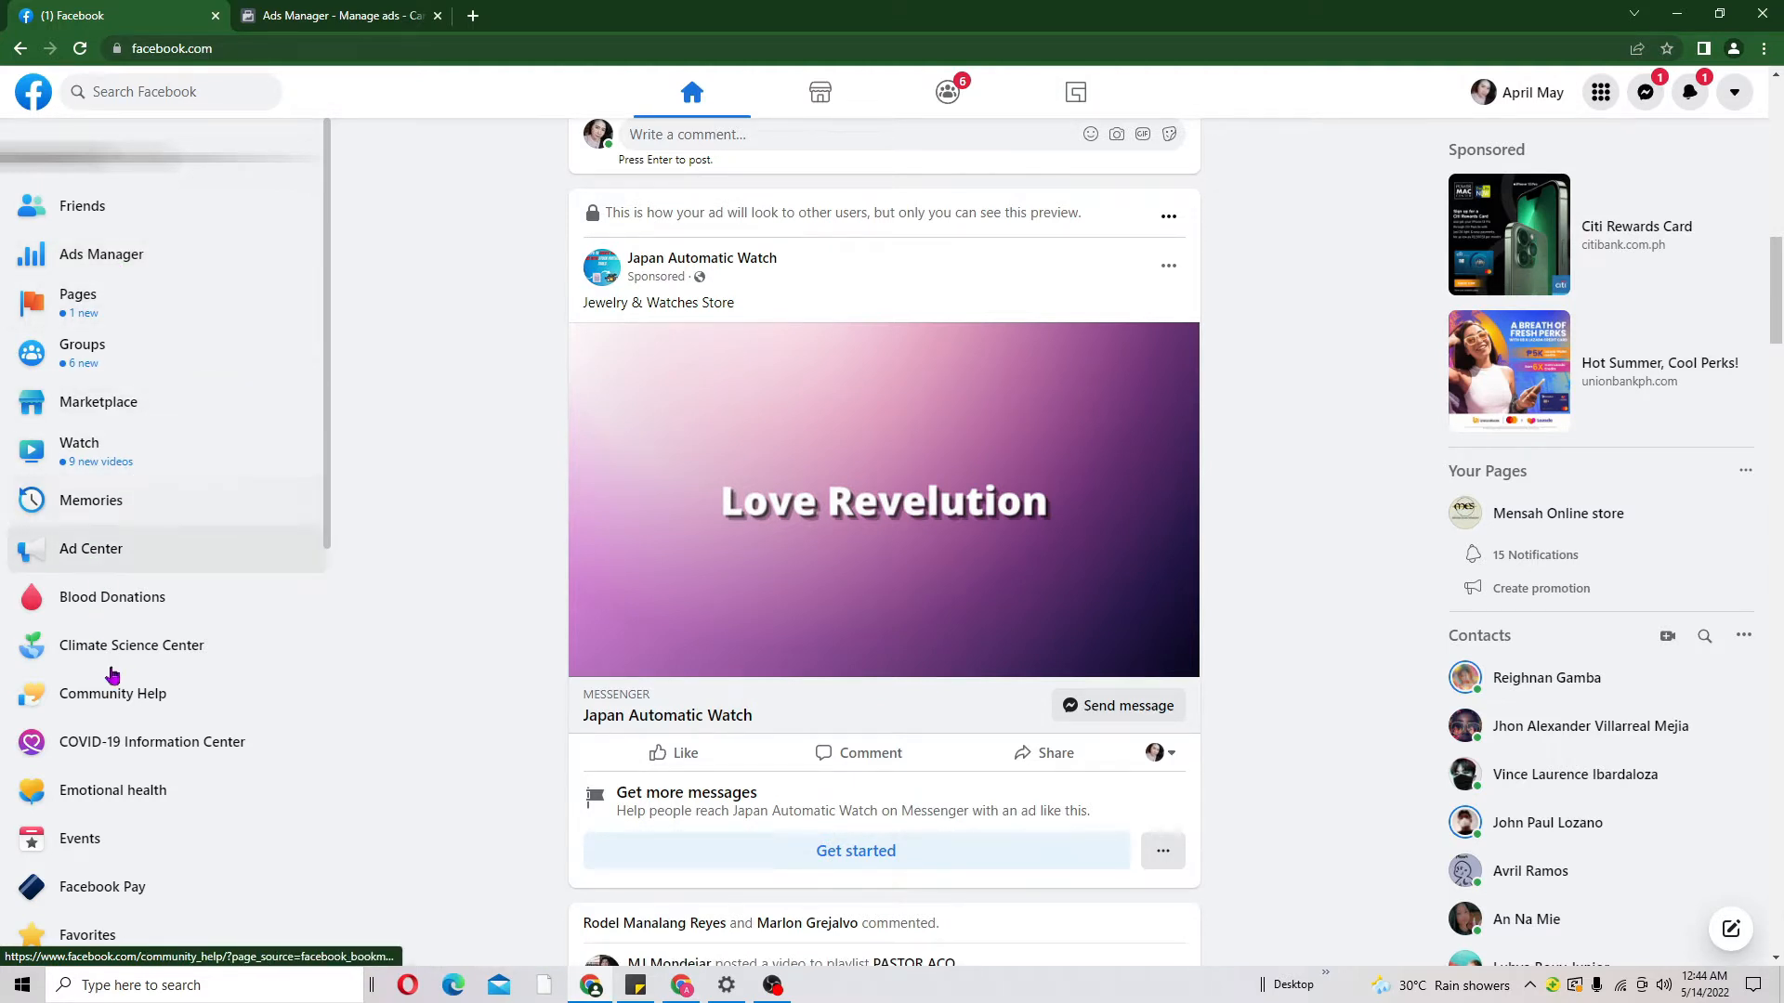
pyautogui.scroll(-8, 74, 762)
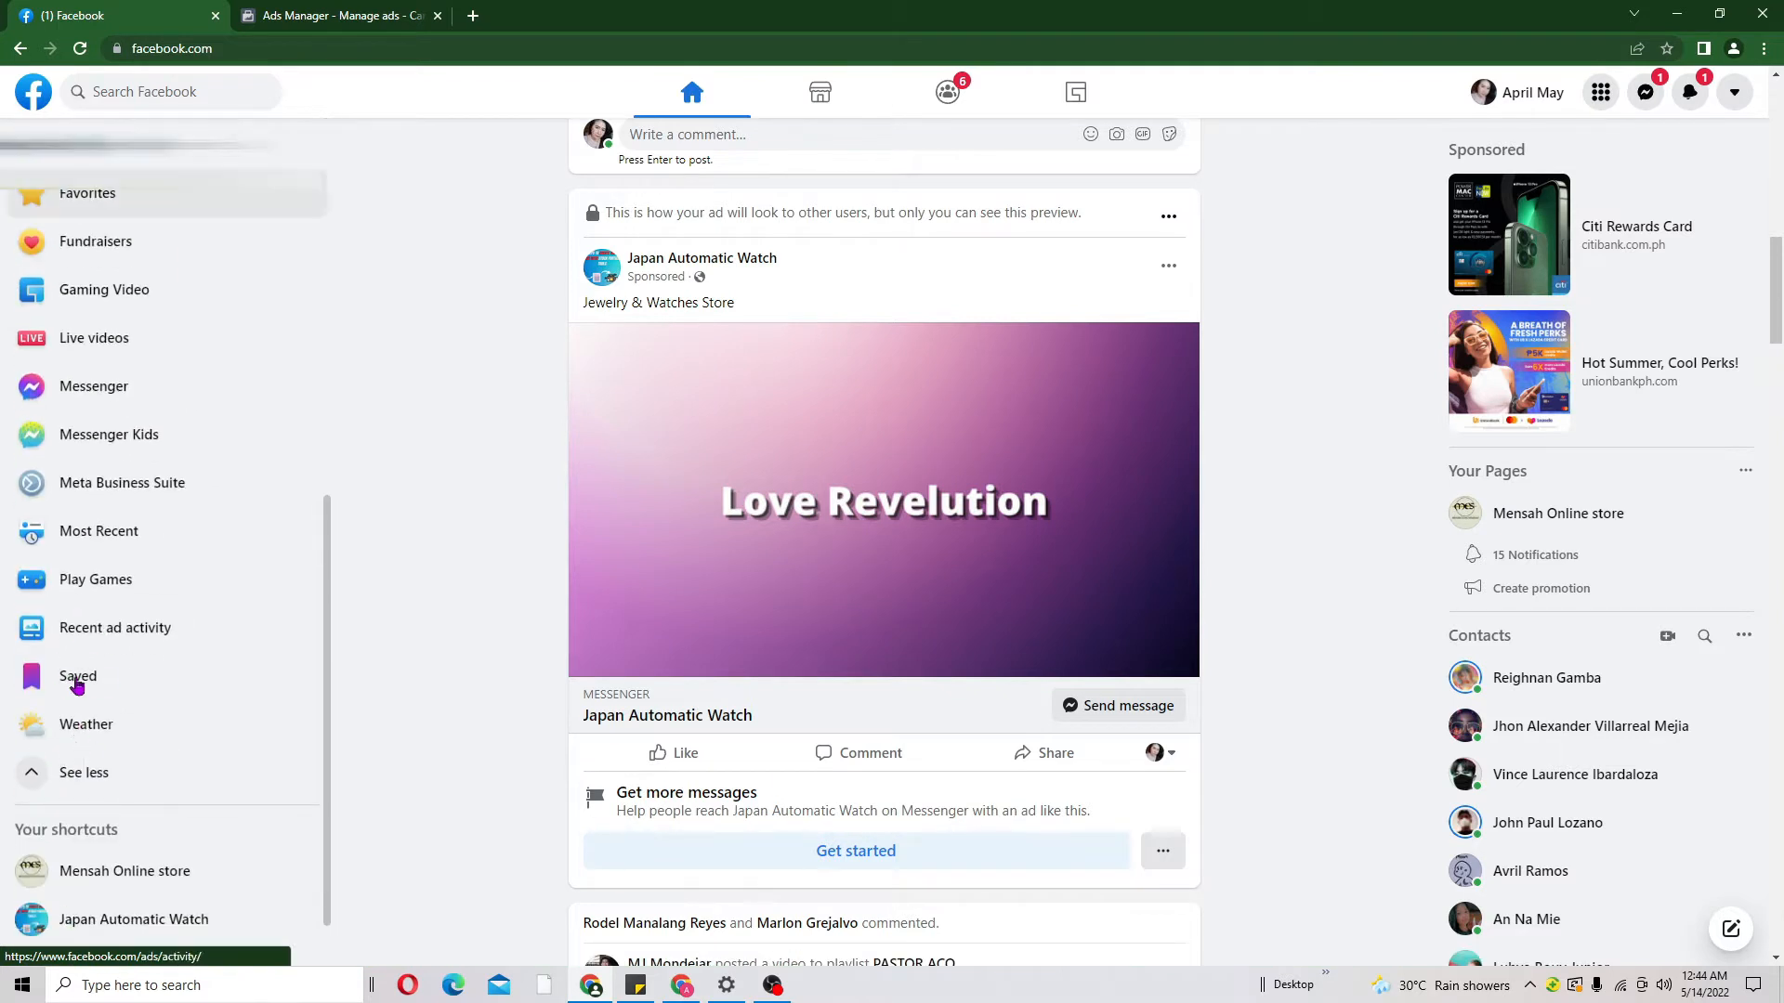
pyautogui.scroll(8, 112, 665)
pyautogui.scroll(1, 113, 665)
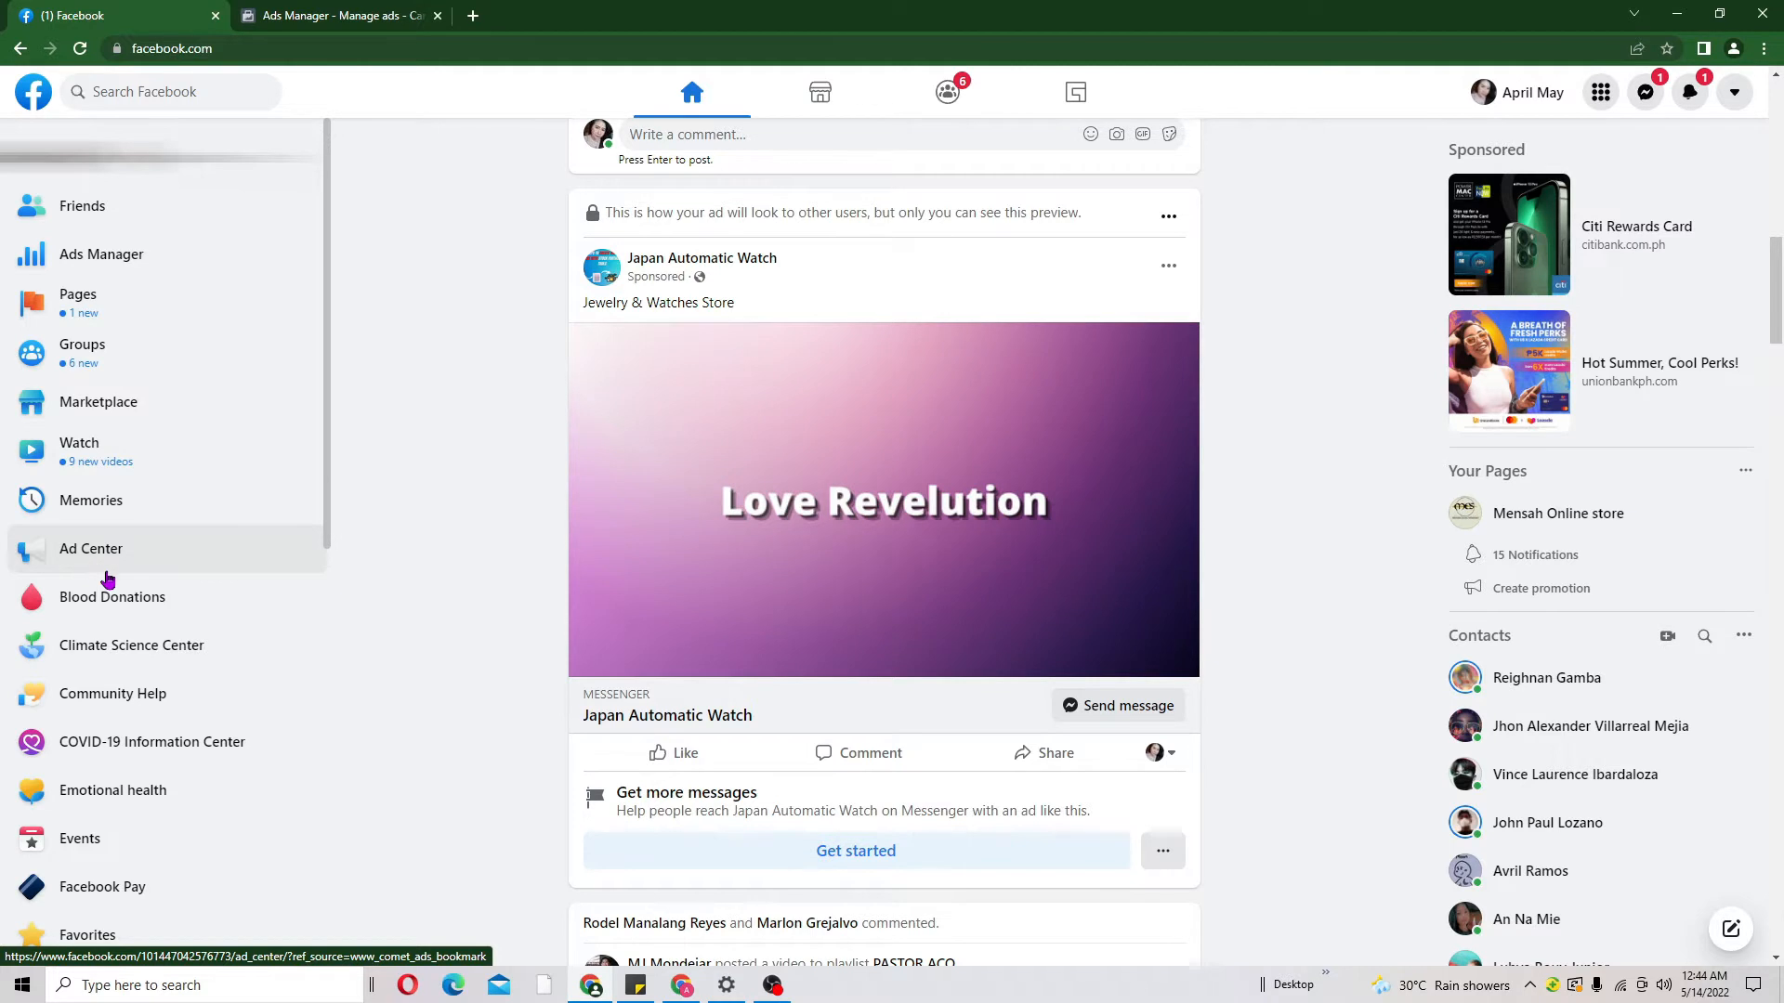
pyautogui.click(320, 11)
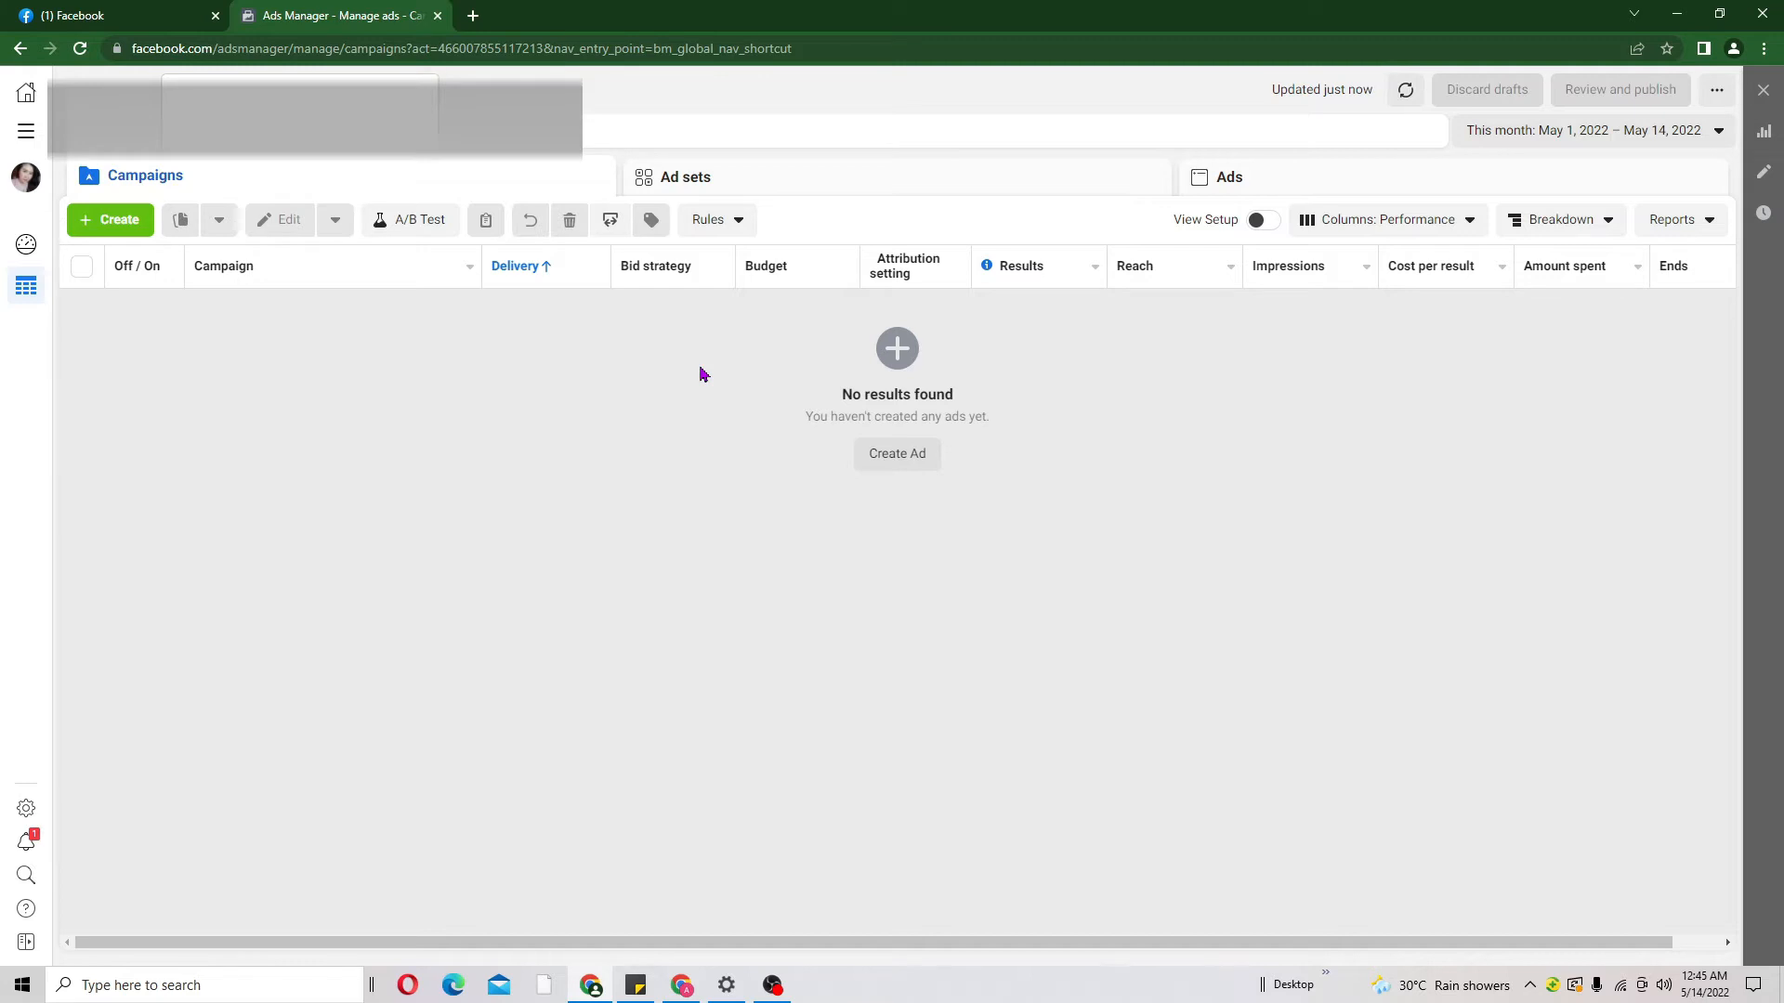
# Create a new campaign with the Messages objective
pyautogui.click(125, 221)
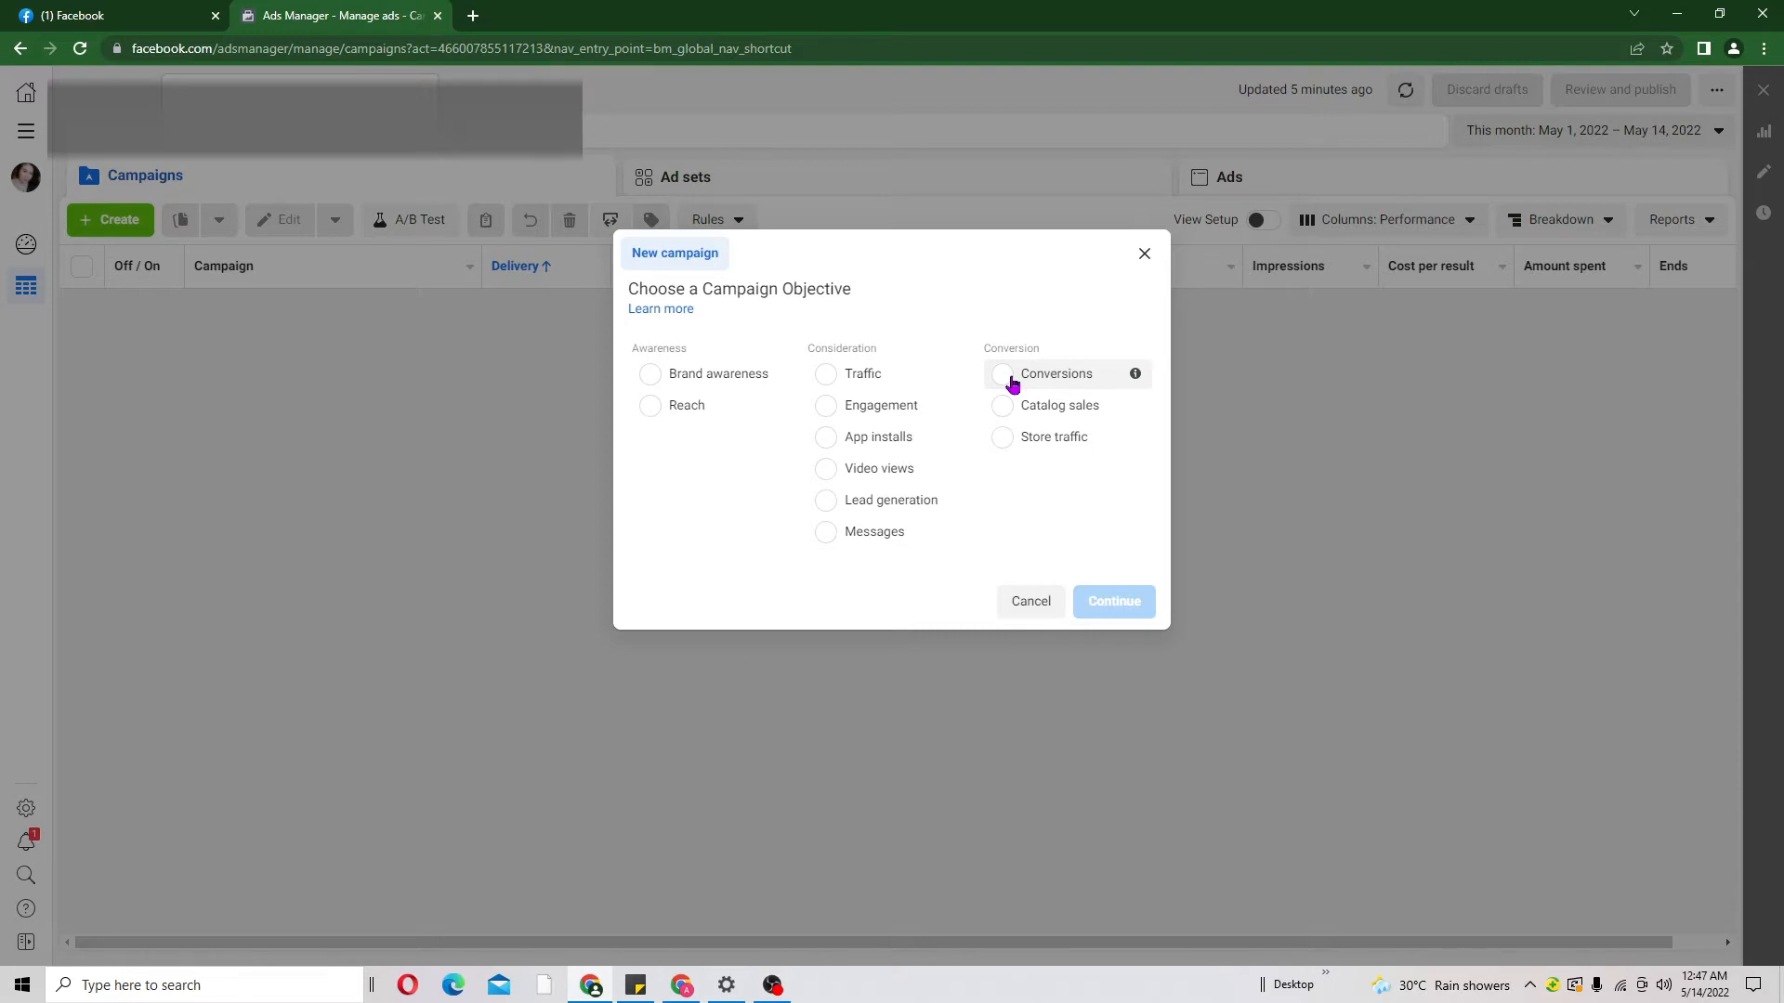
pyautogui.click(825, 542)
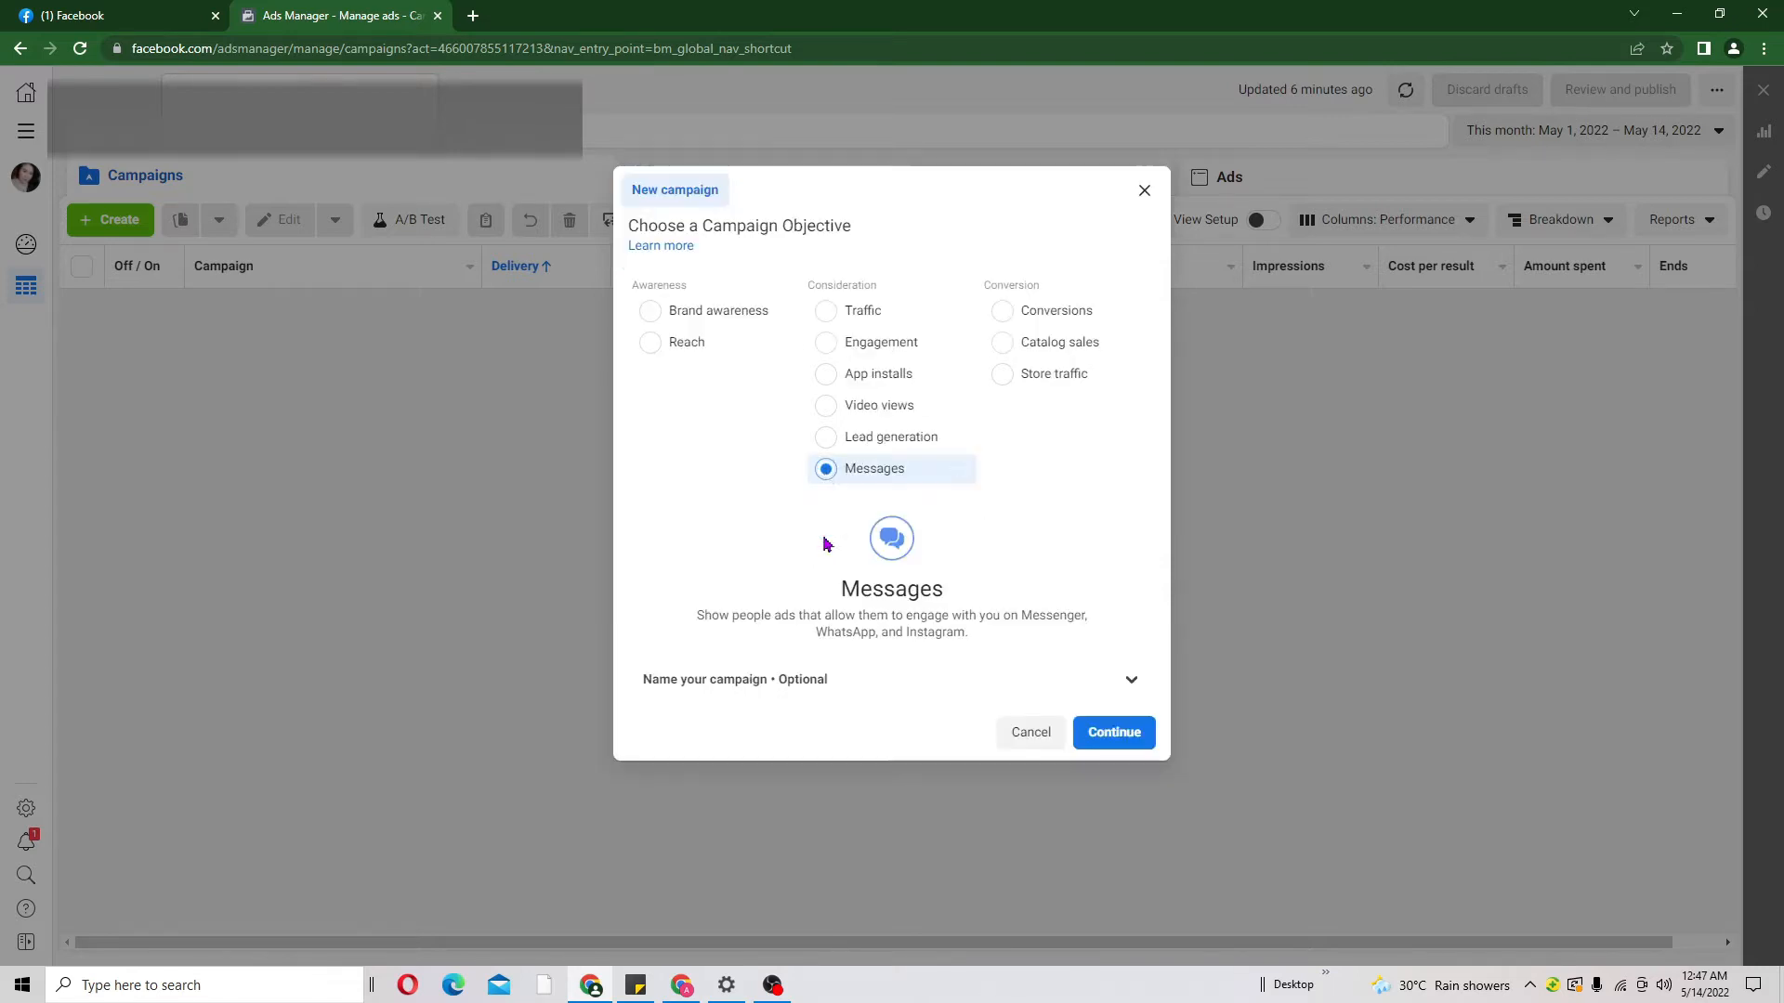
pyautogui.click(1122, 738)
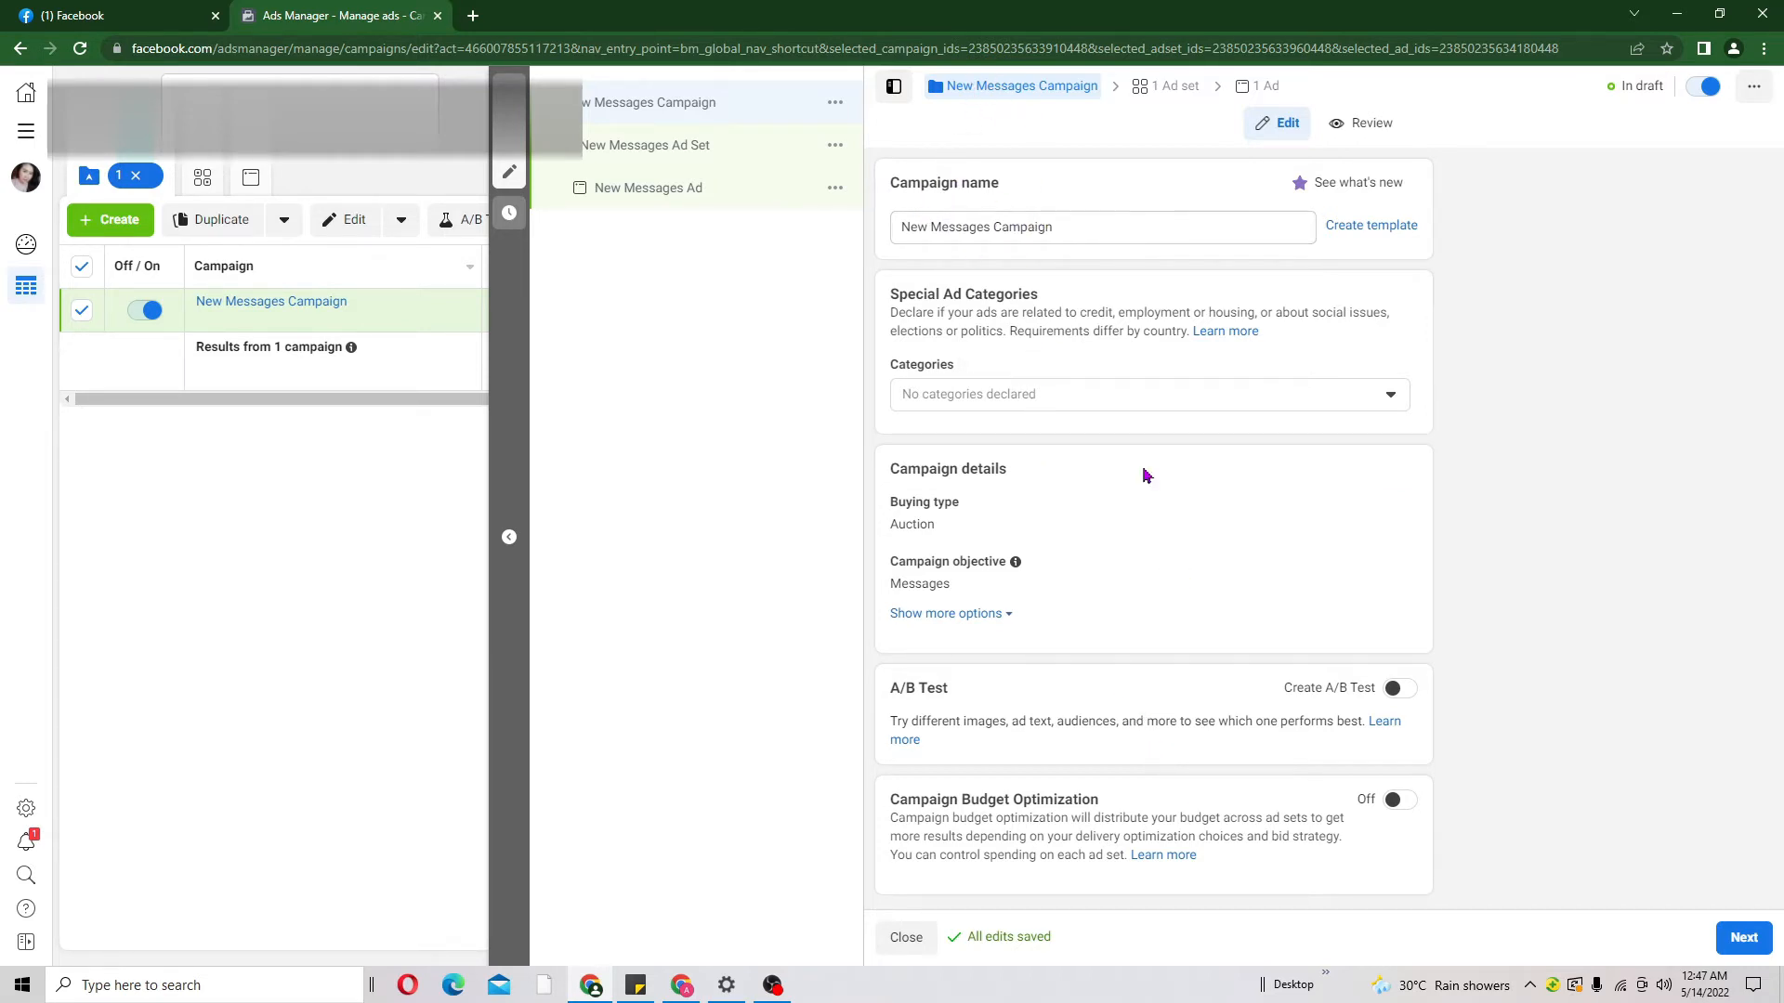
# Compare the campaign-level budget optimization setting with the ad set's own budget and schedule settings
pyautogui.moveTo(890, 799); pyautogui.dragTo(1108, 804)
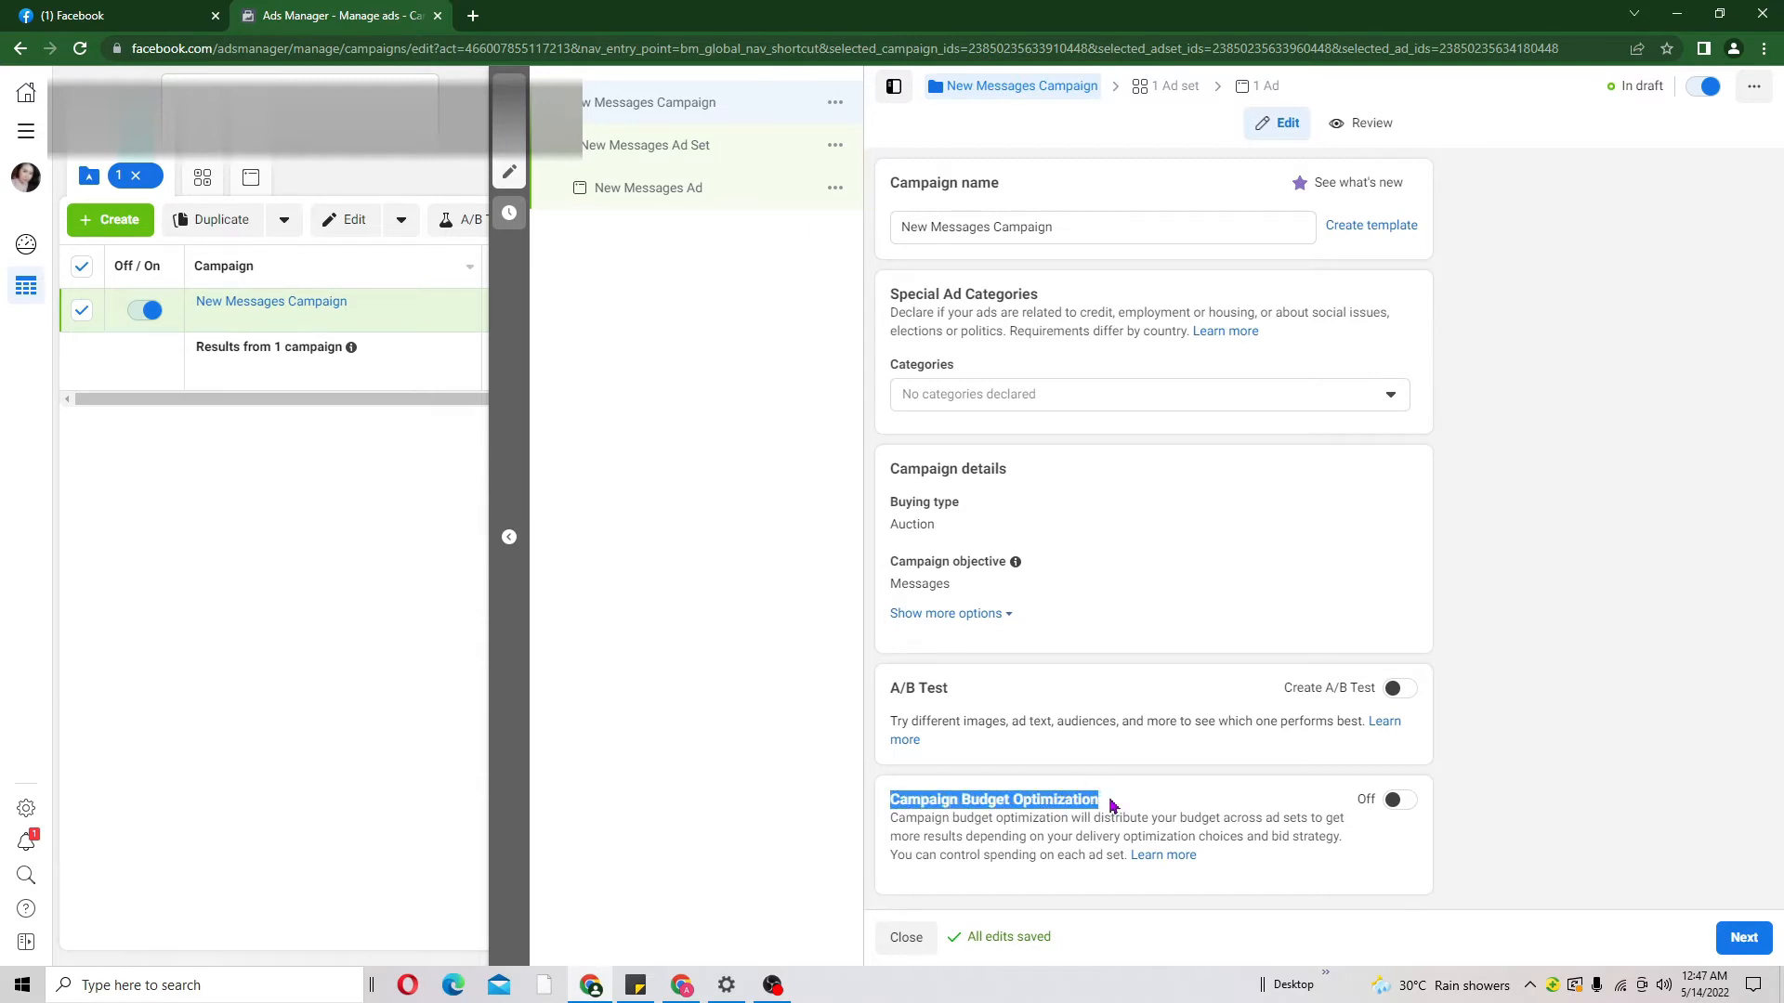
pyautogui.click(1112, 805)
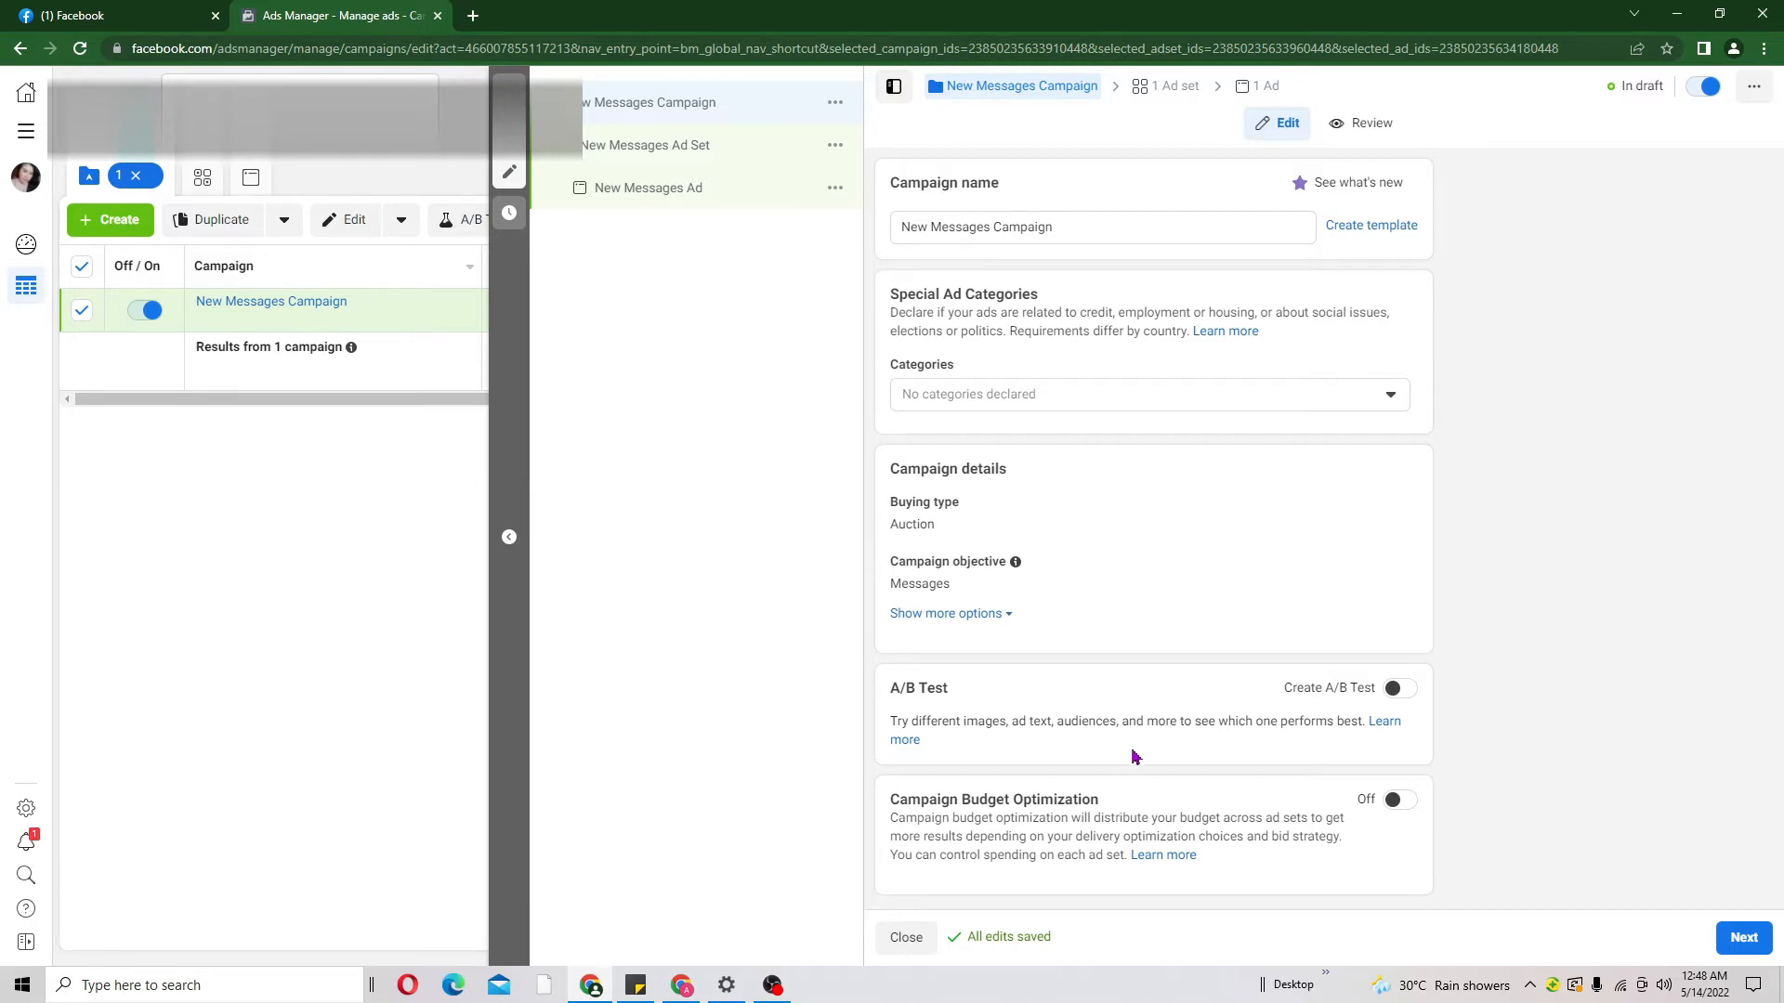
pyautogui.click(1162, 91)
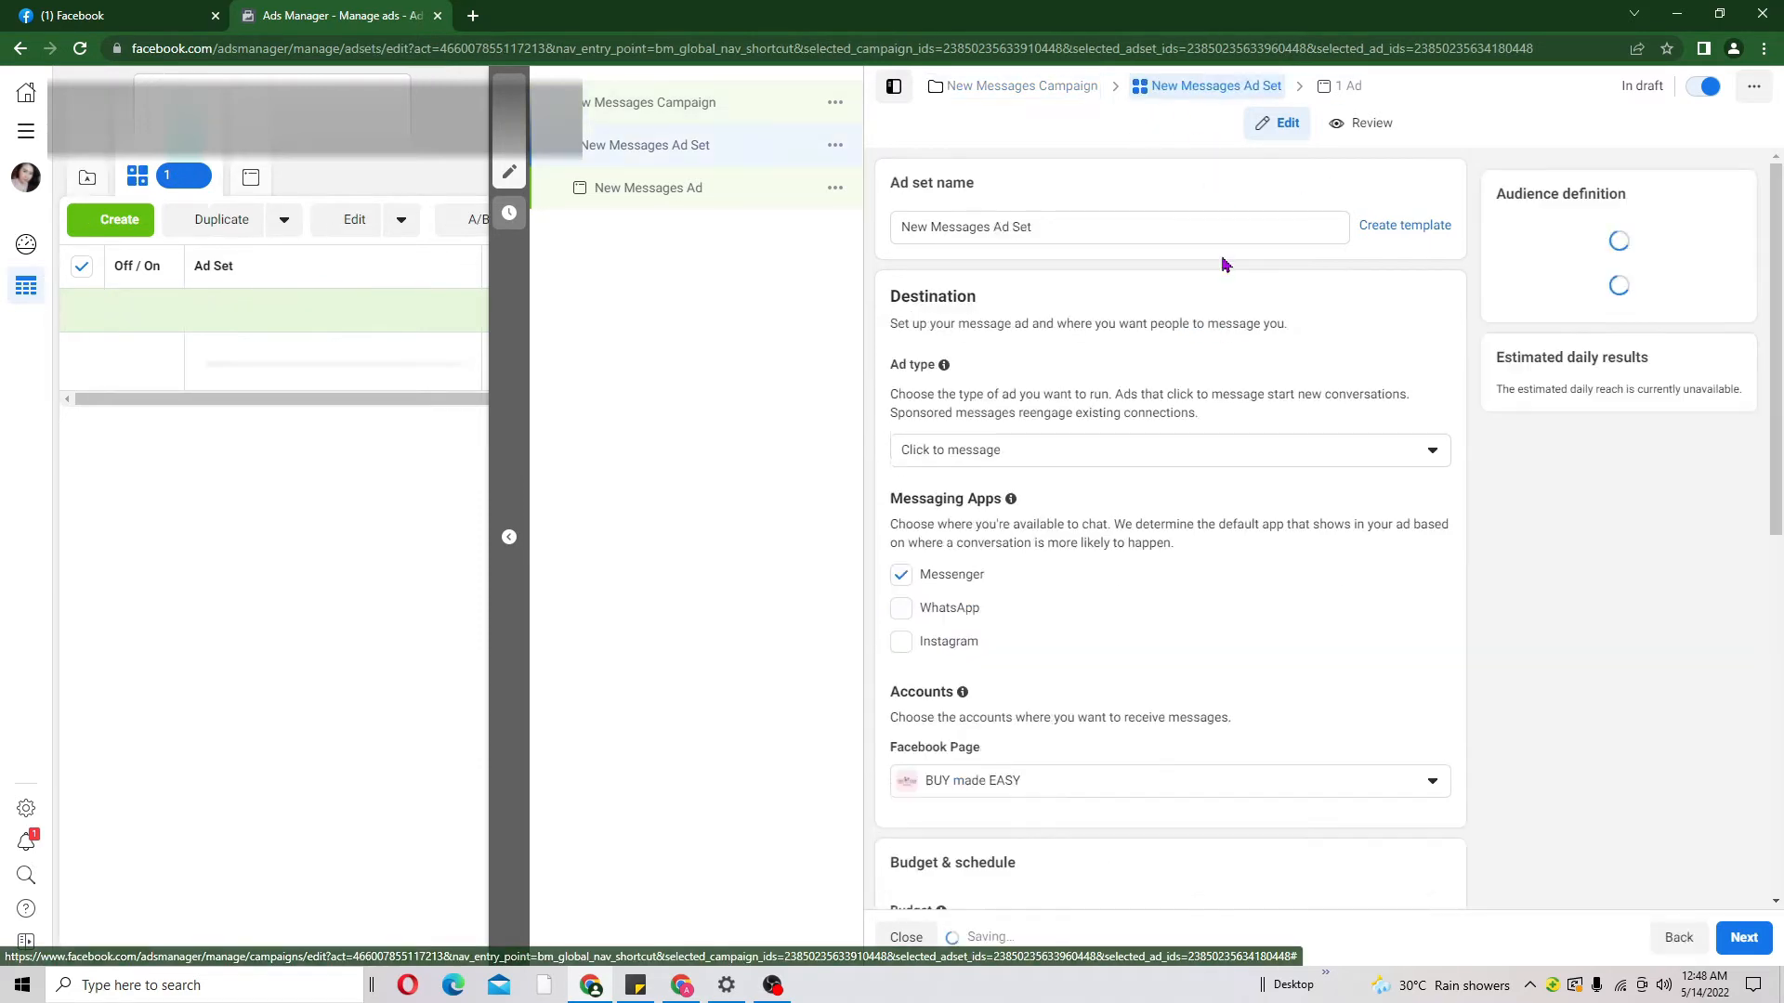
pyautogui.scroll(-2, 1131, 530)
pyautogui.scroll(-5, 1132, 530)
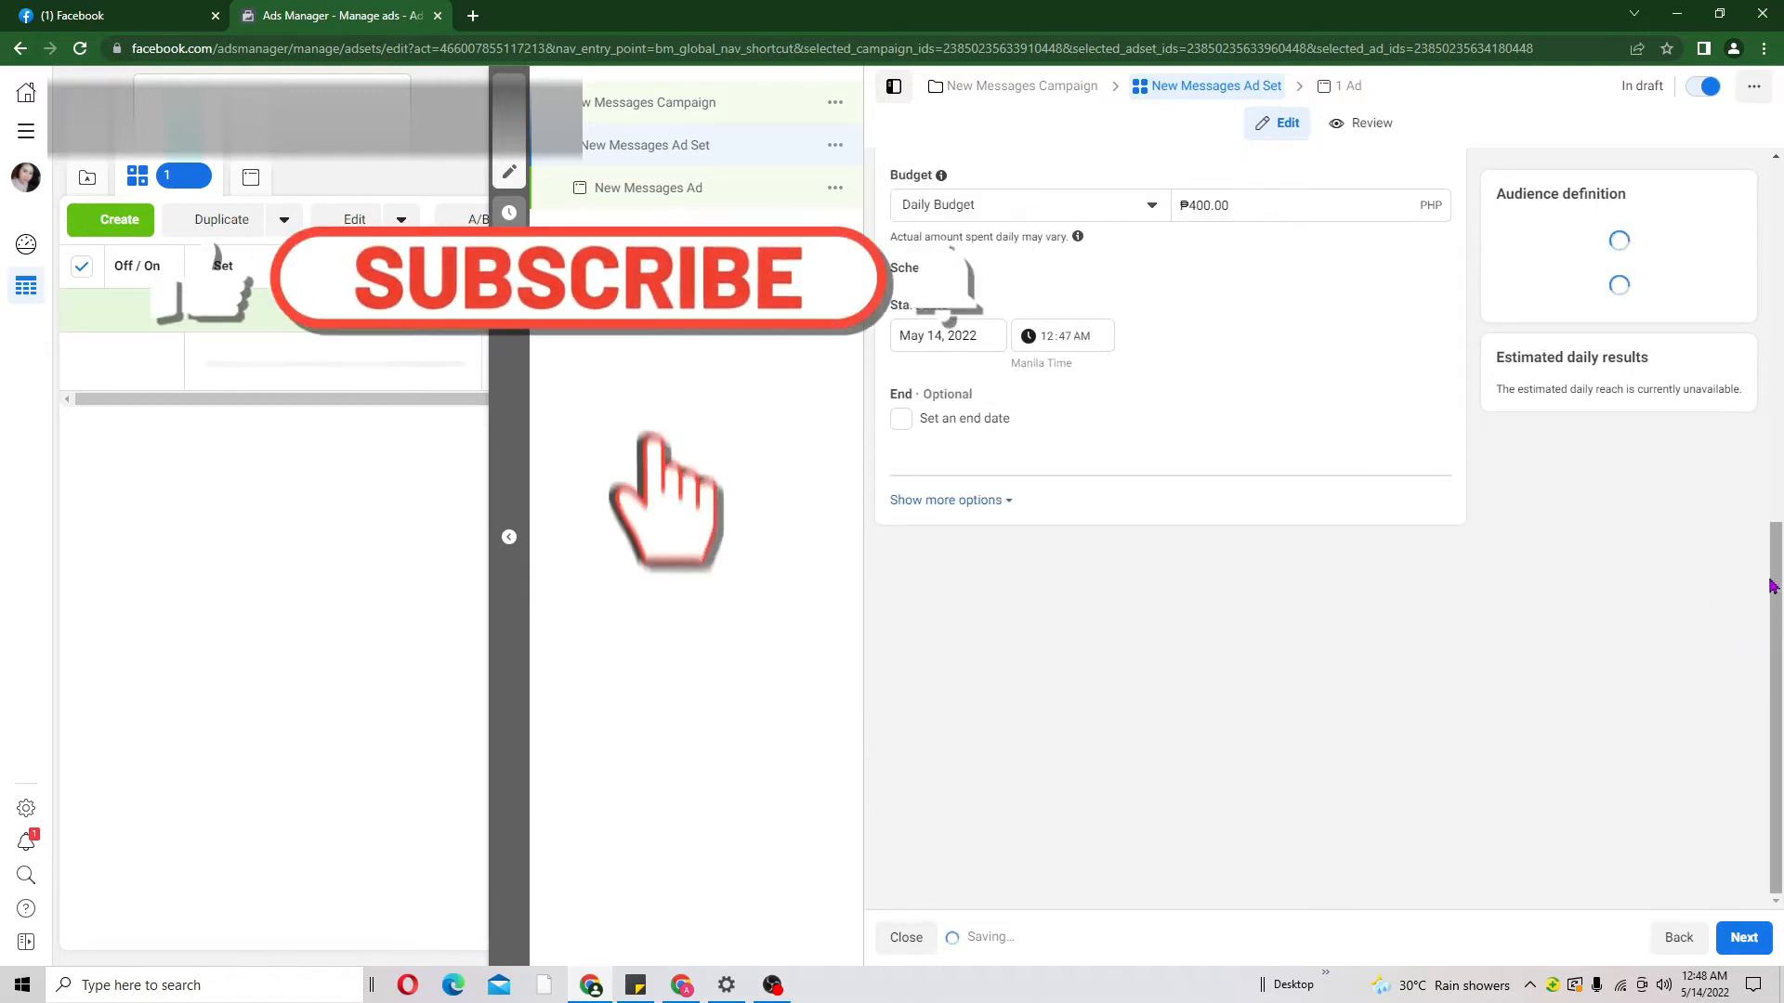
pyautogui.moveTo(1779, 587); pyautogui.dragTo(1782, 525)
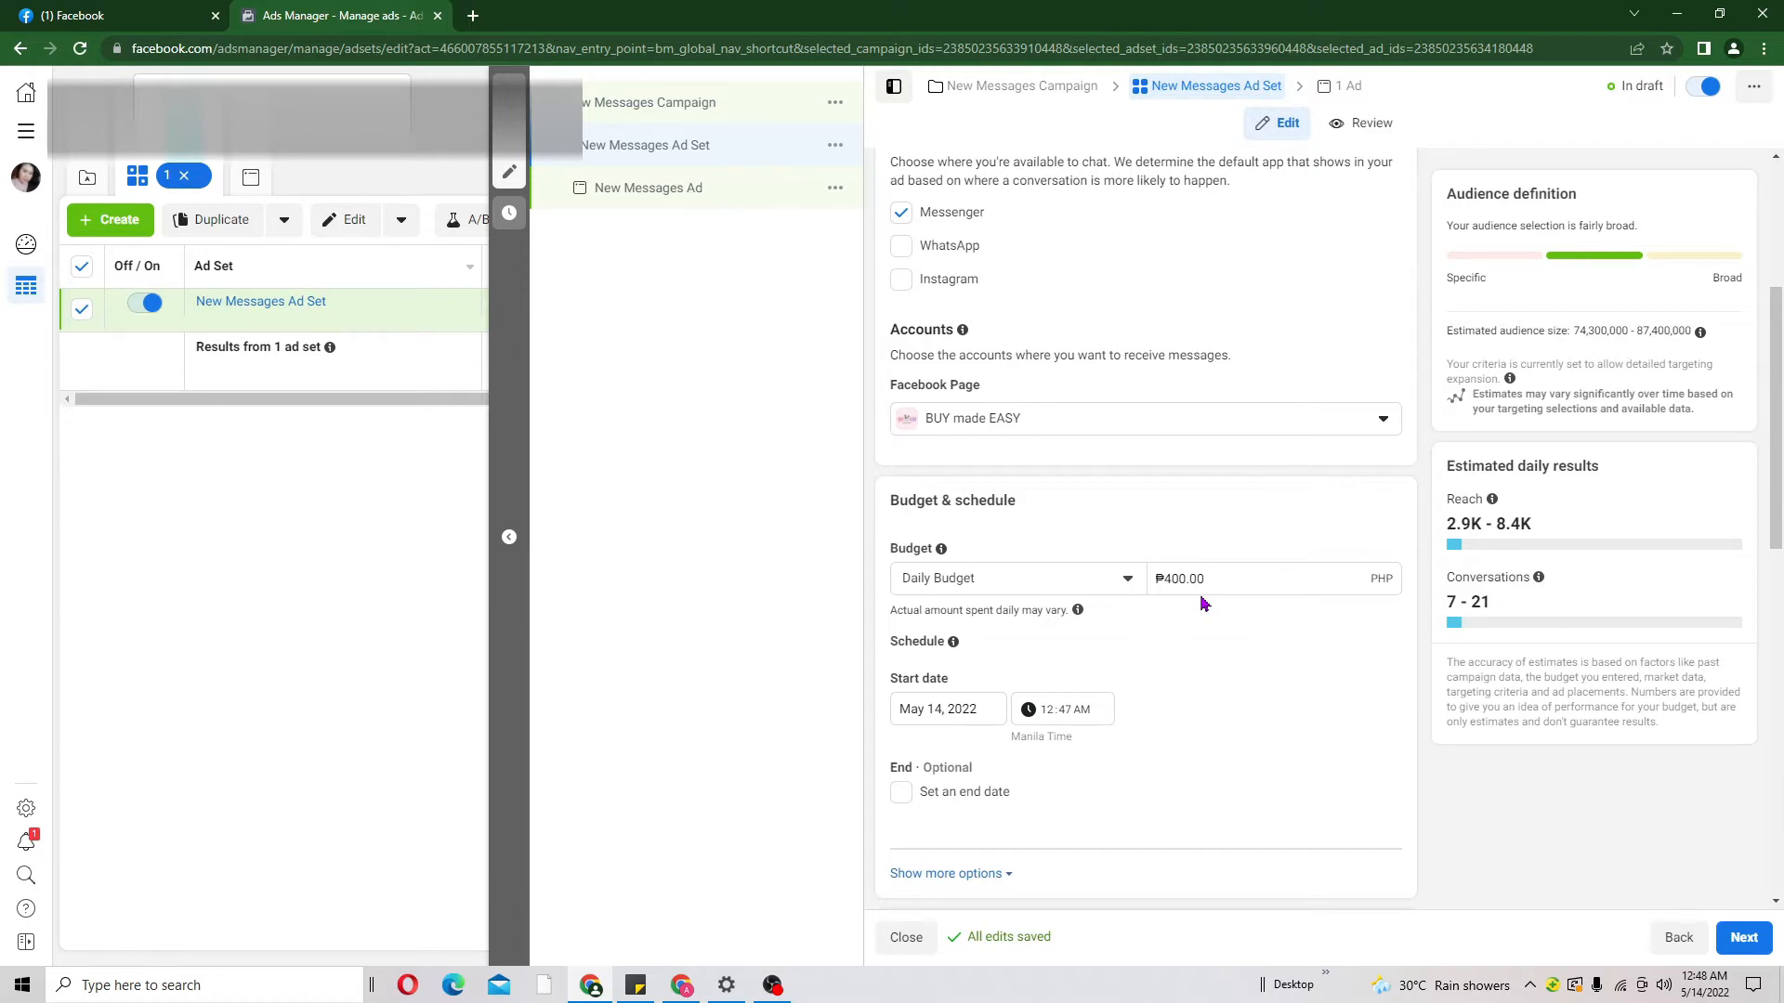
# Return to the campaign level and rename the campaign "pet clipper"
pyautogui.click(1025, 88)
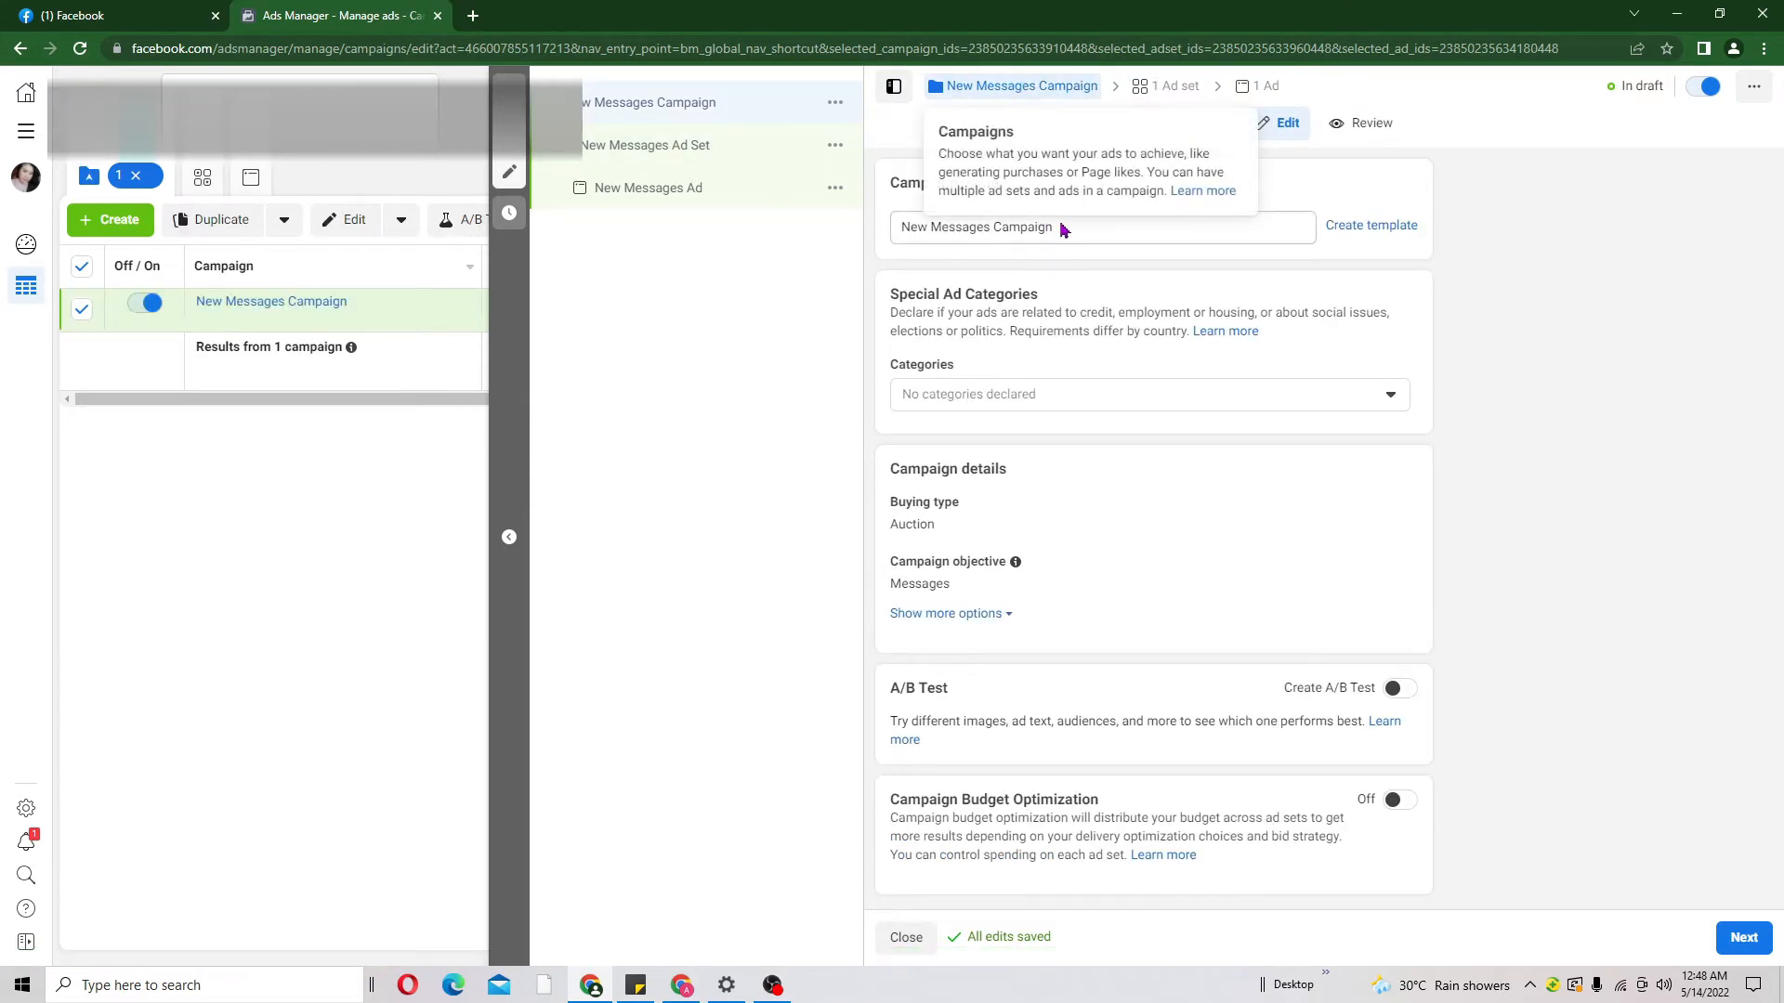
pyautogui.moveTo(1066, 226); pyautogui.dragTo(885, 232)
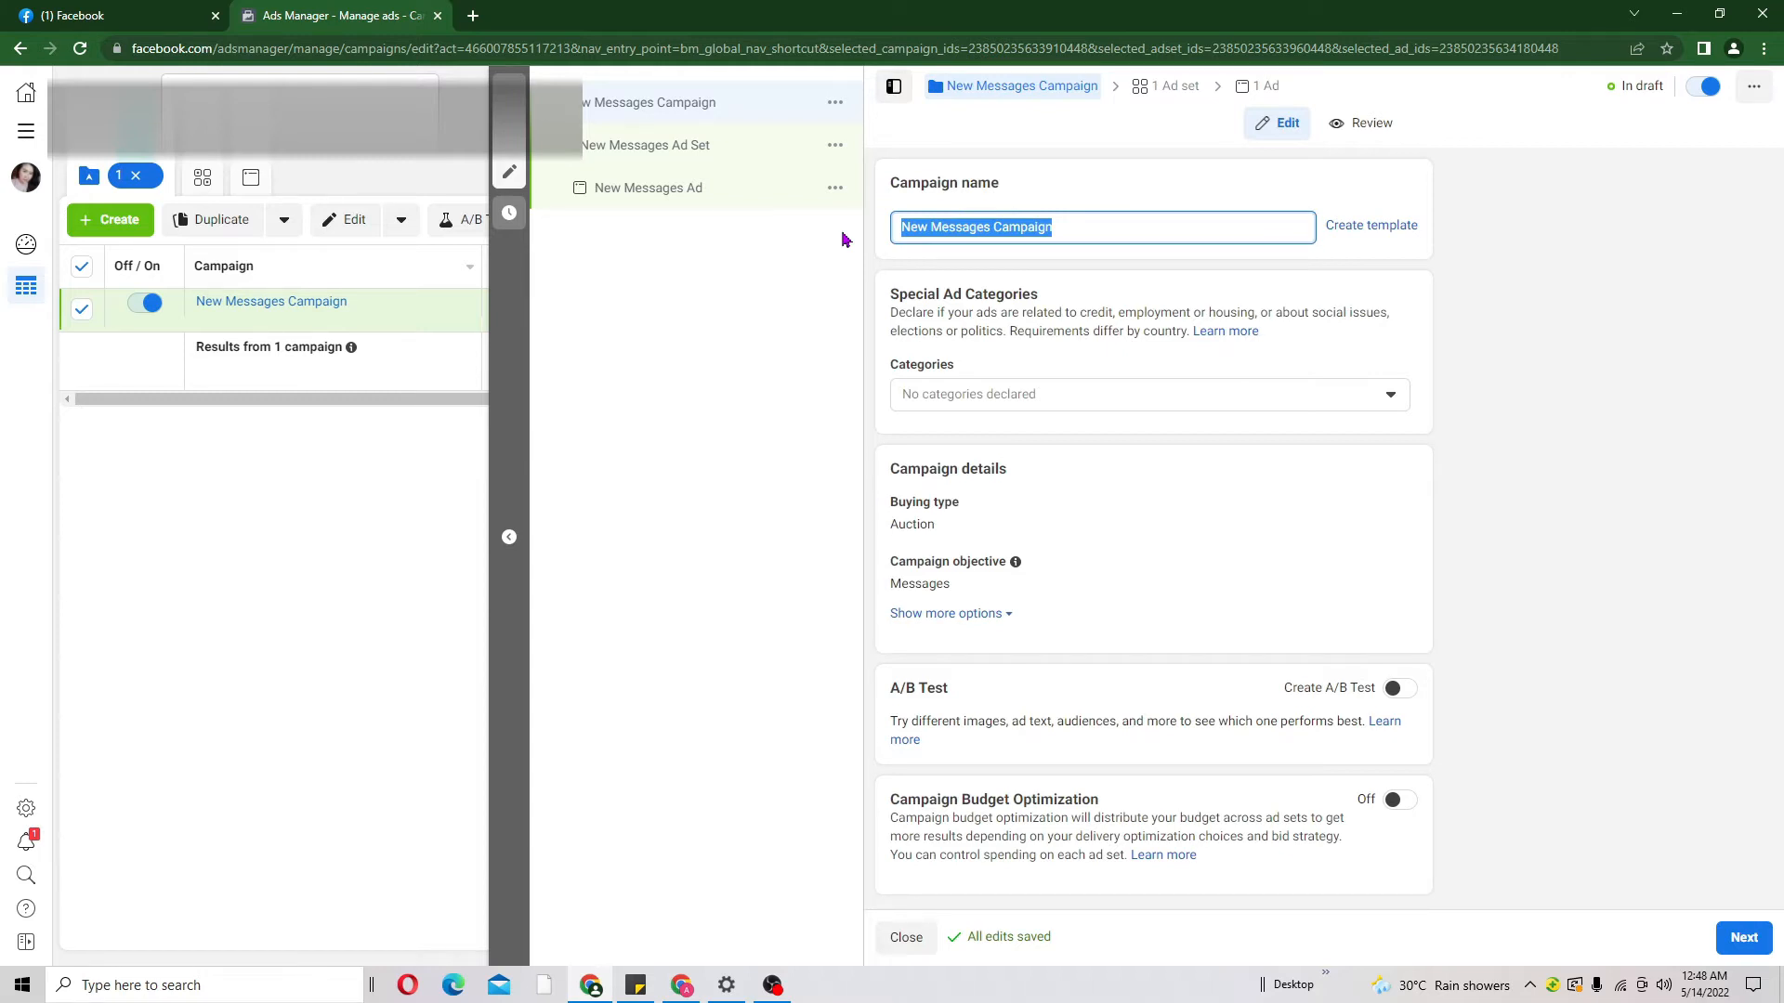
pyautogui.press('BackSpace')
pyautogui.write('pe')
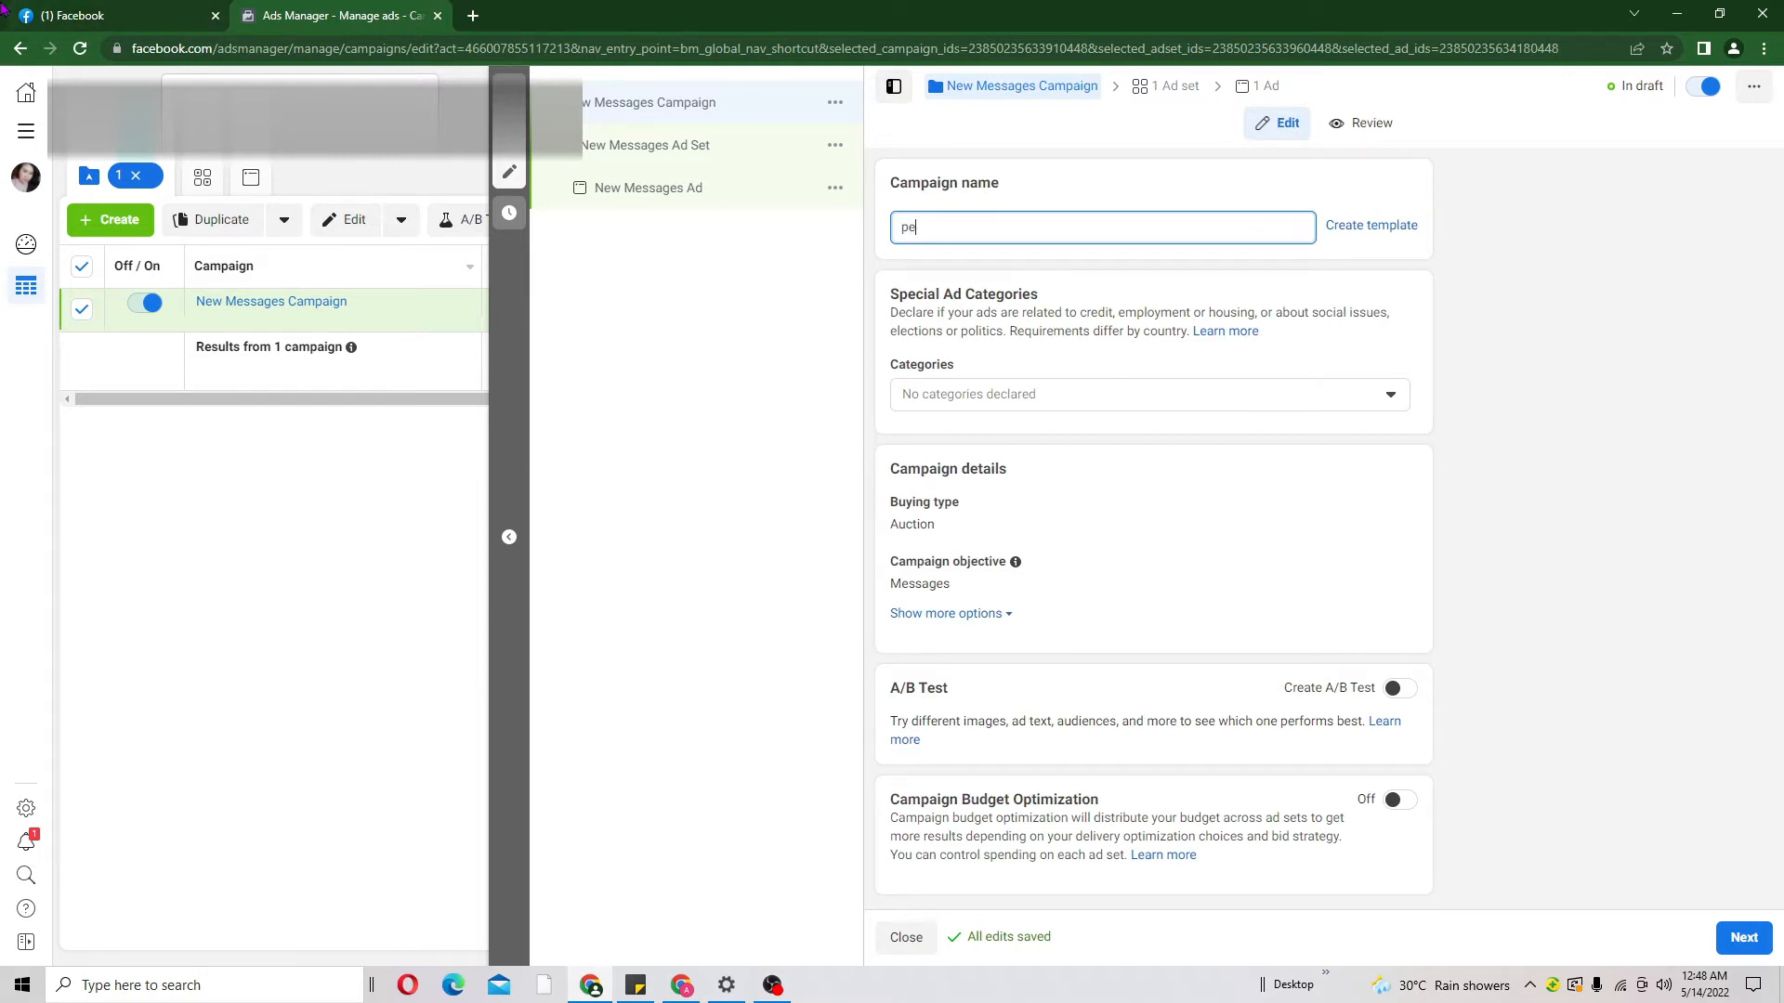
pyautogui.write('t clipper')
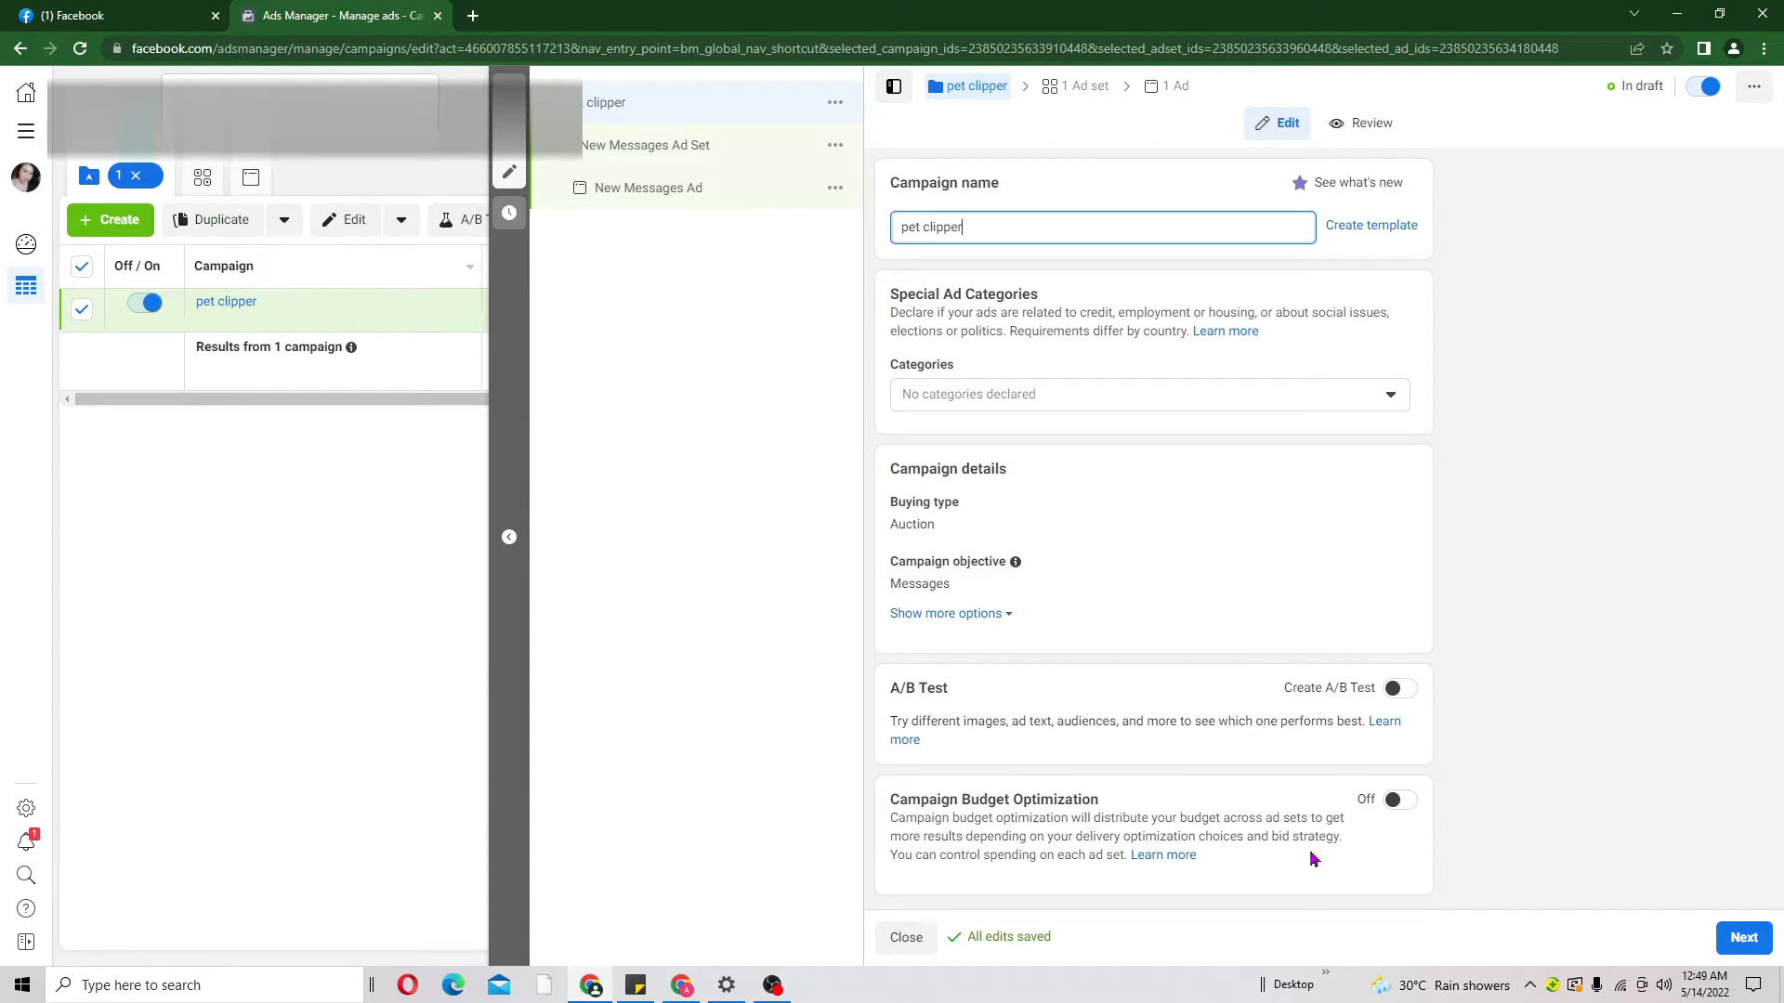
# Turn on Campaign Budget Optimization and set the campaign's daily budget to ₱750
pyautogui.click(1398, 804)
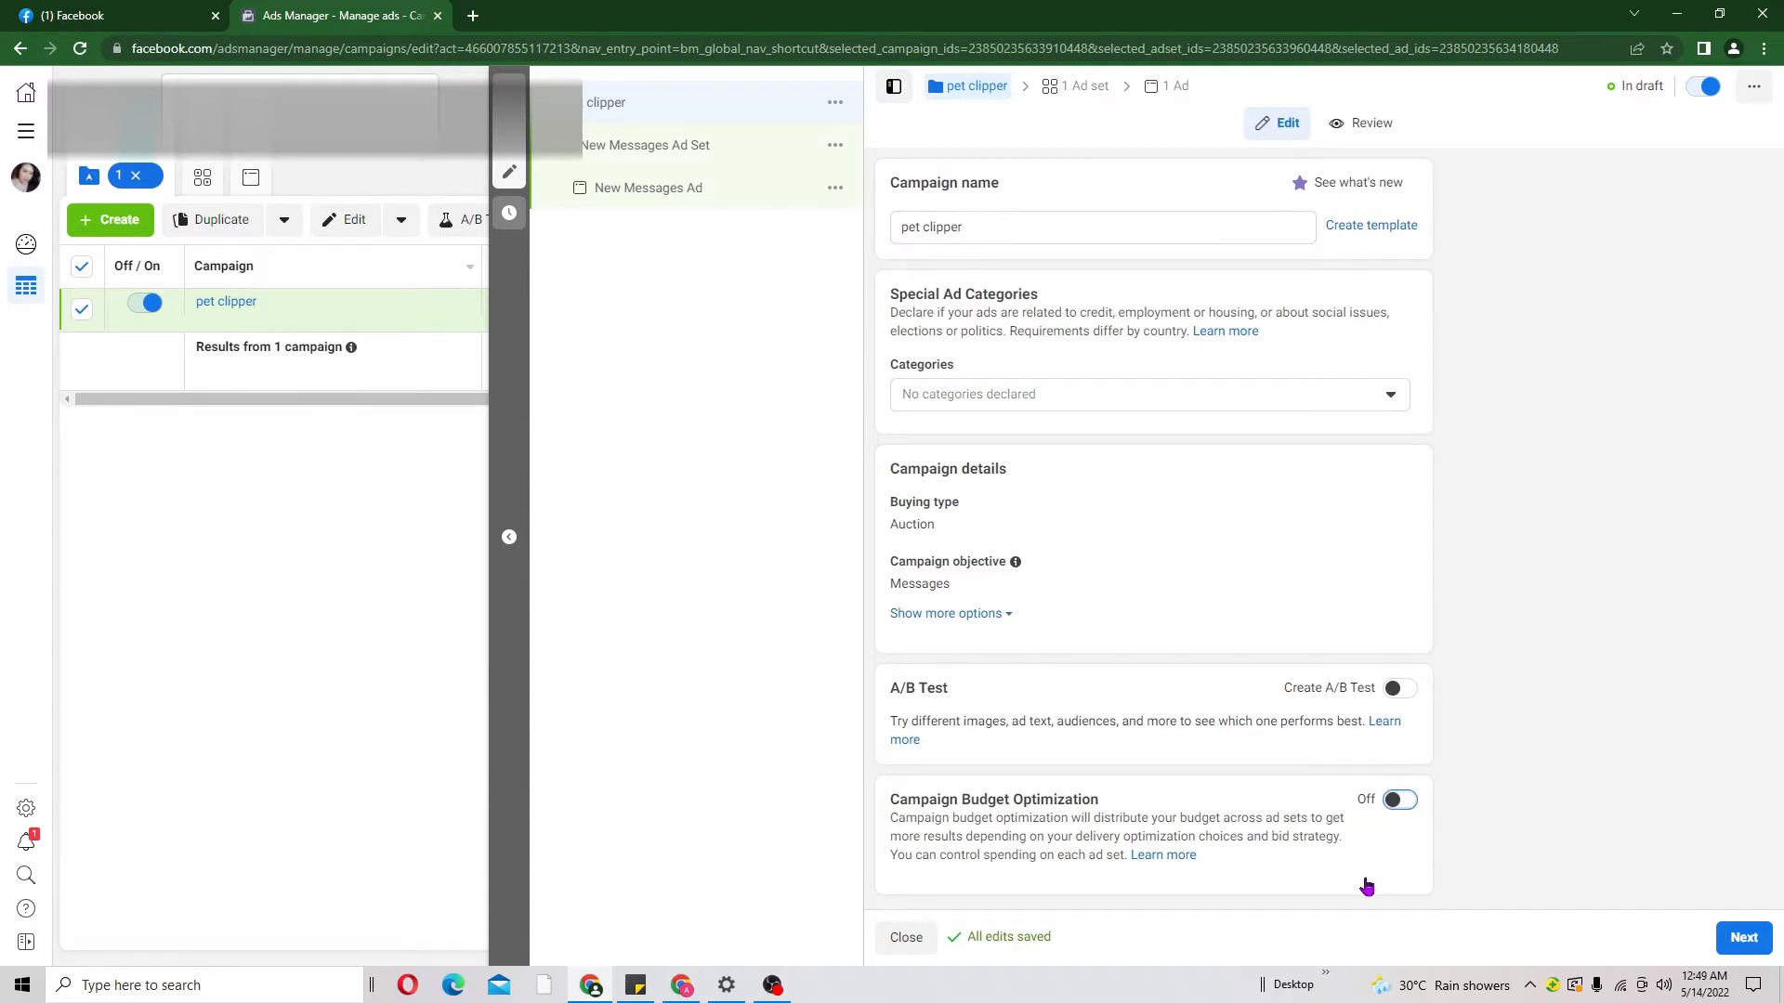
pyautogui.moveTo(1778, 576); pyautogui.dragTo(1781, 748)
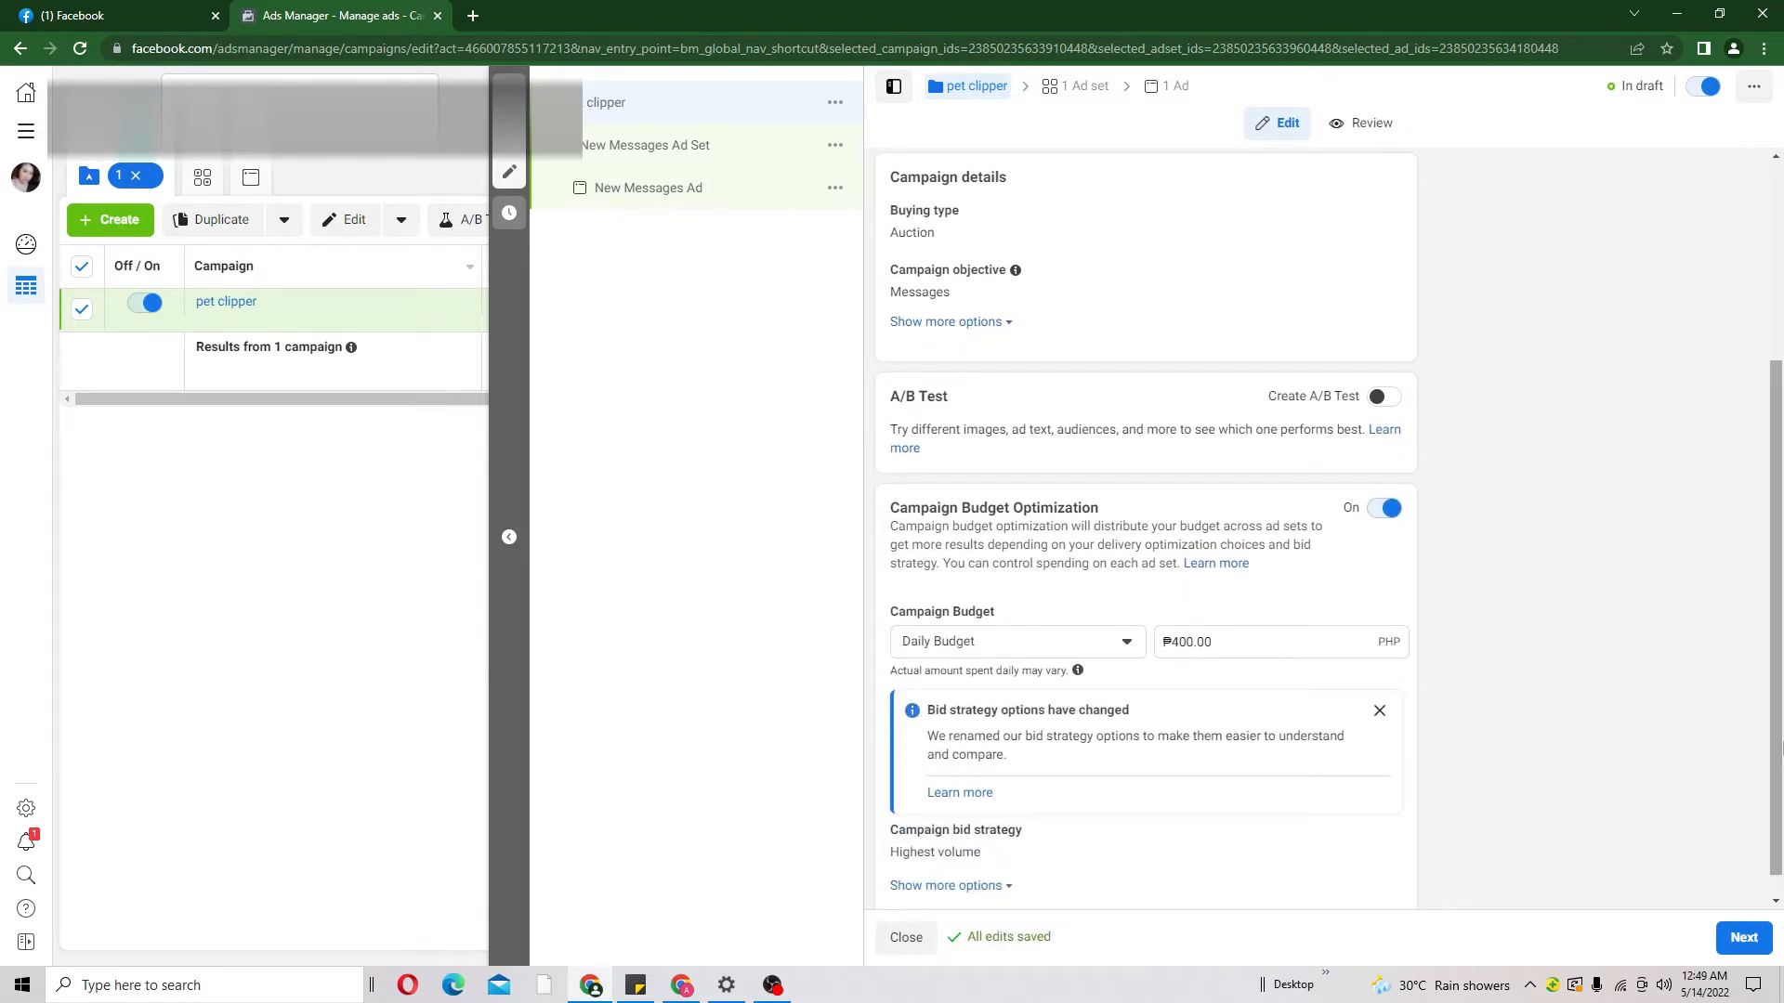
pyautogui.click(1380, 711)
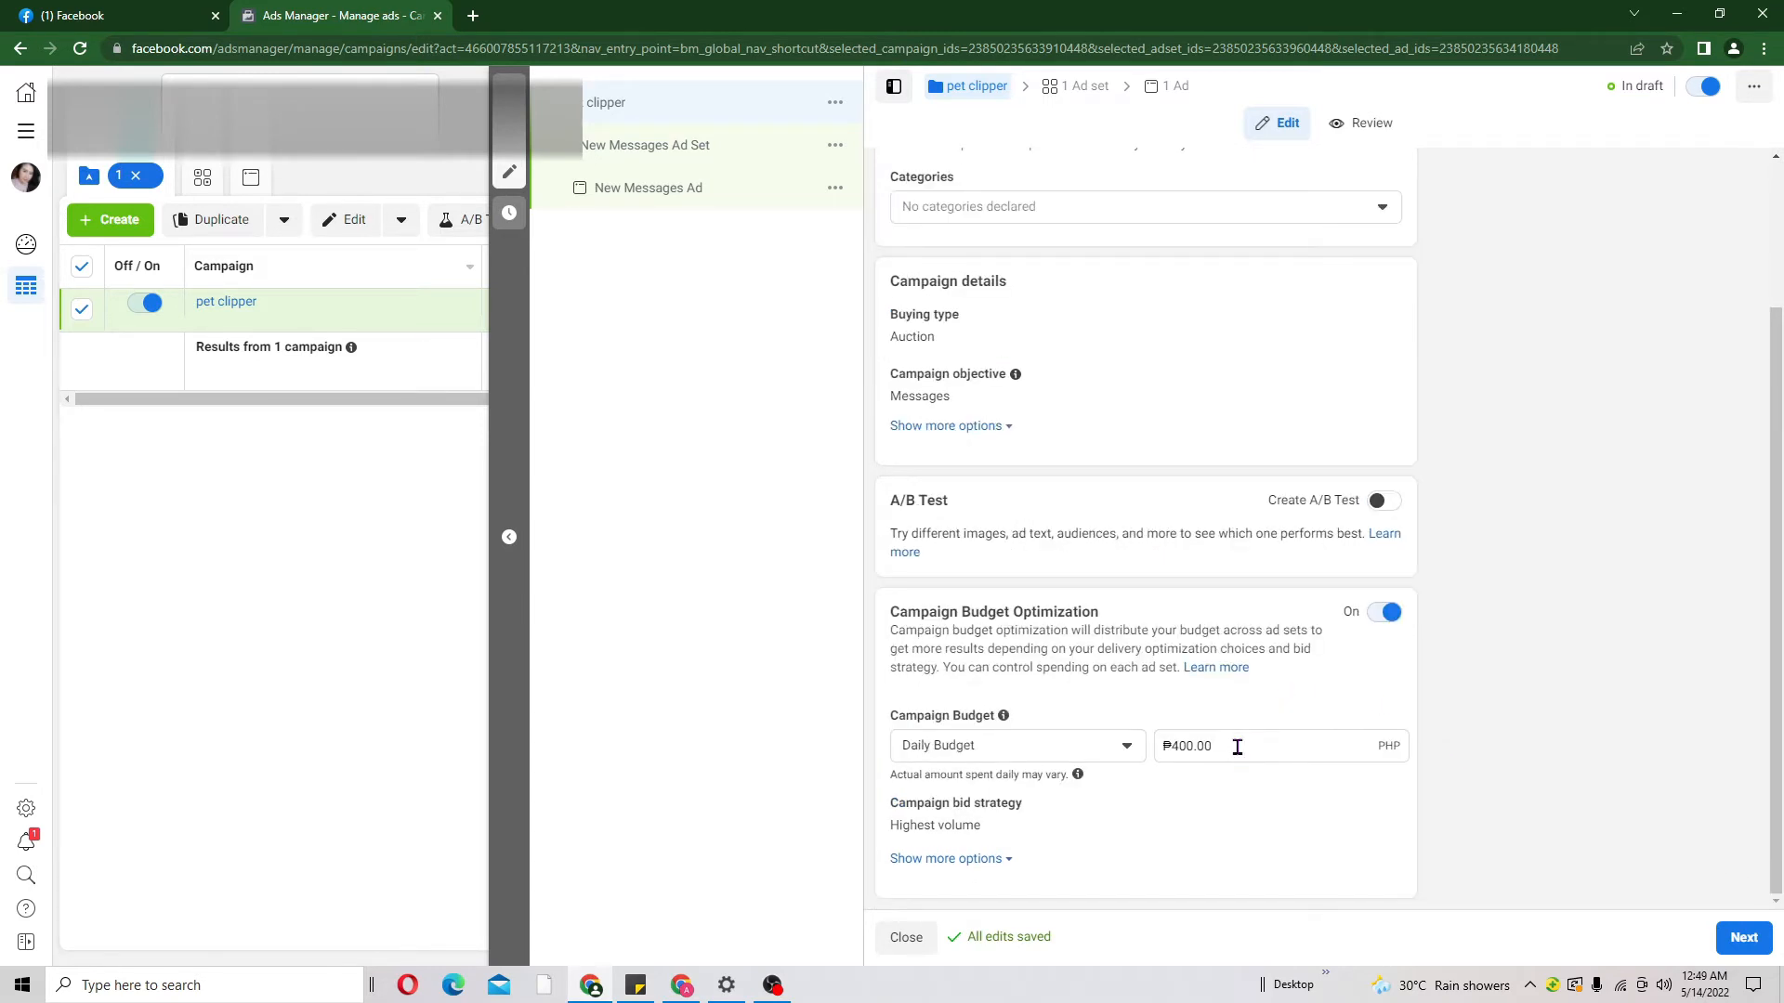
pyautogui.moveTo(1237, 747); pyautogui.dragTo(1153, 745)
pyautogui.press('BackSpace')
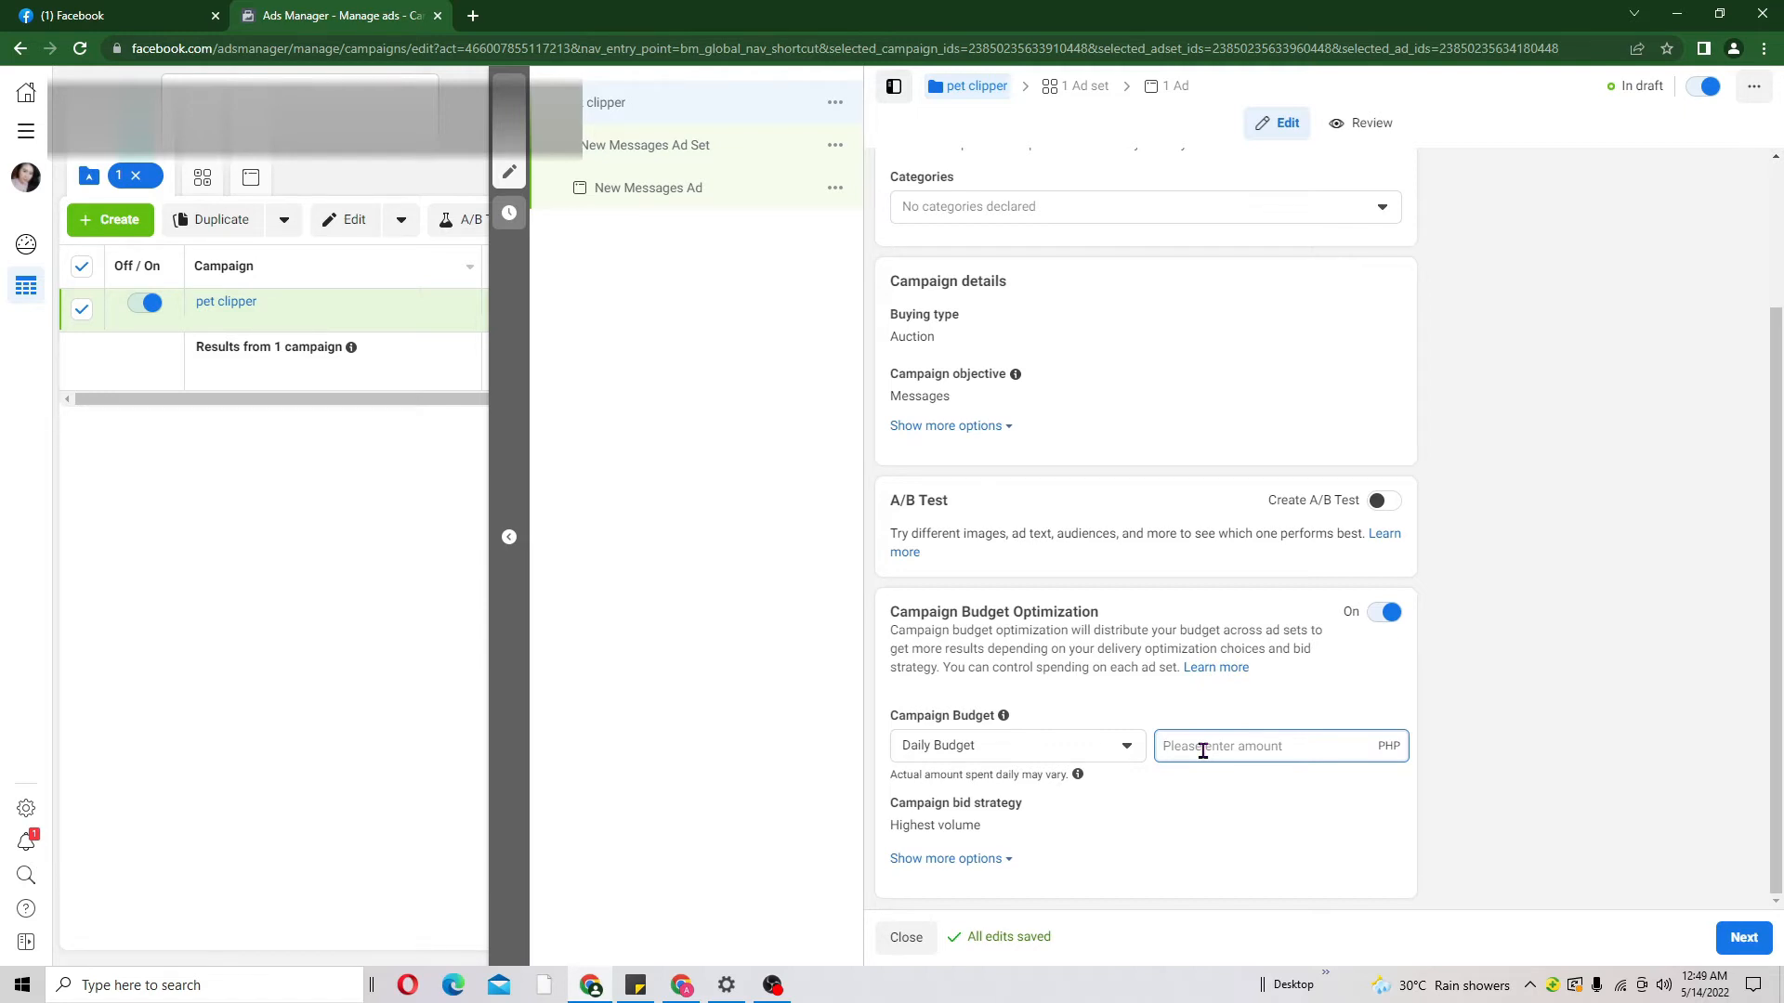
pyautogui.write('750')
pyautogui.click(1475, 893)
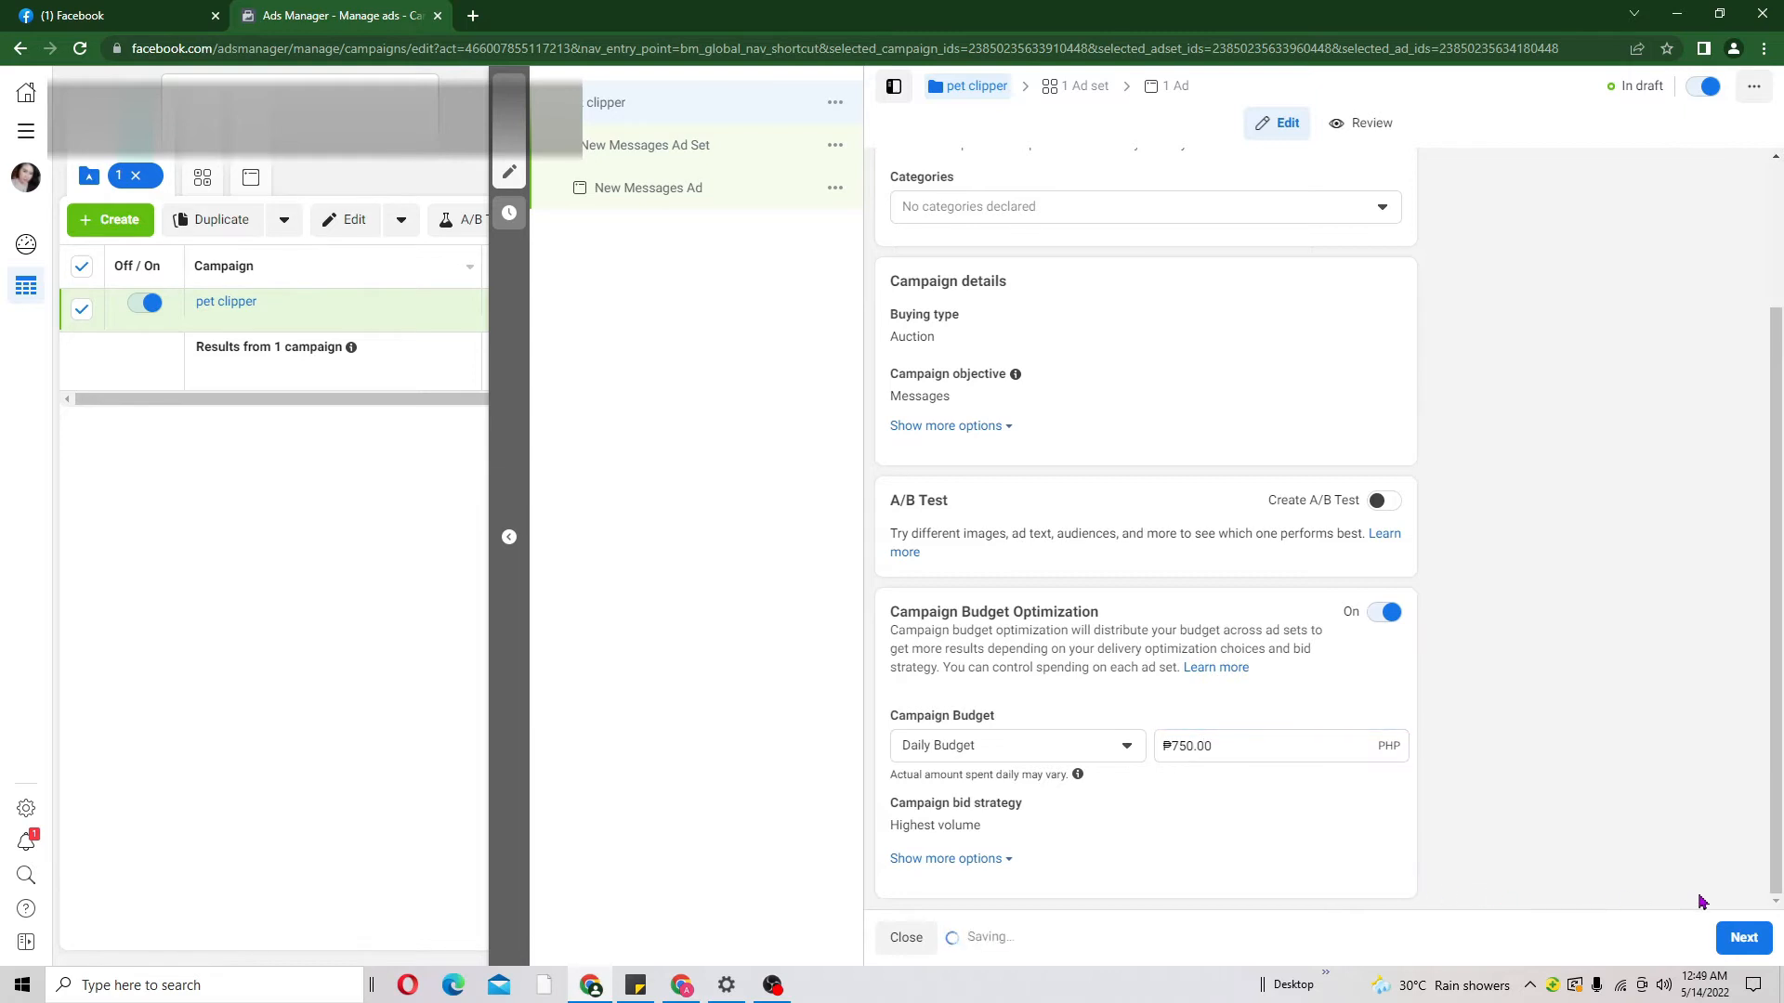
# Proceed to the ad set level and rename the ad set "DOG"
pyautogui.click(1747, 938)
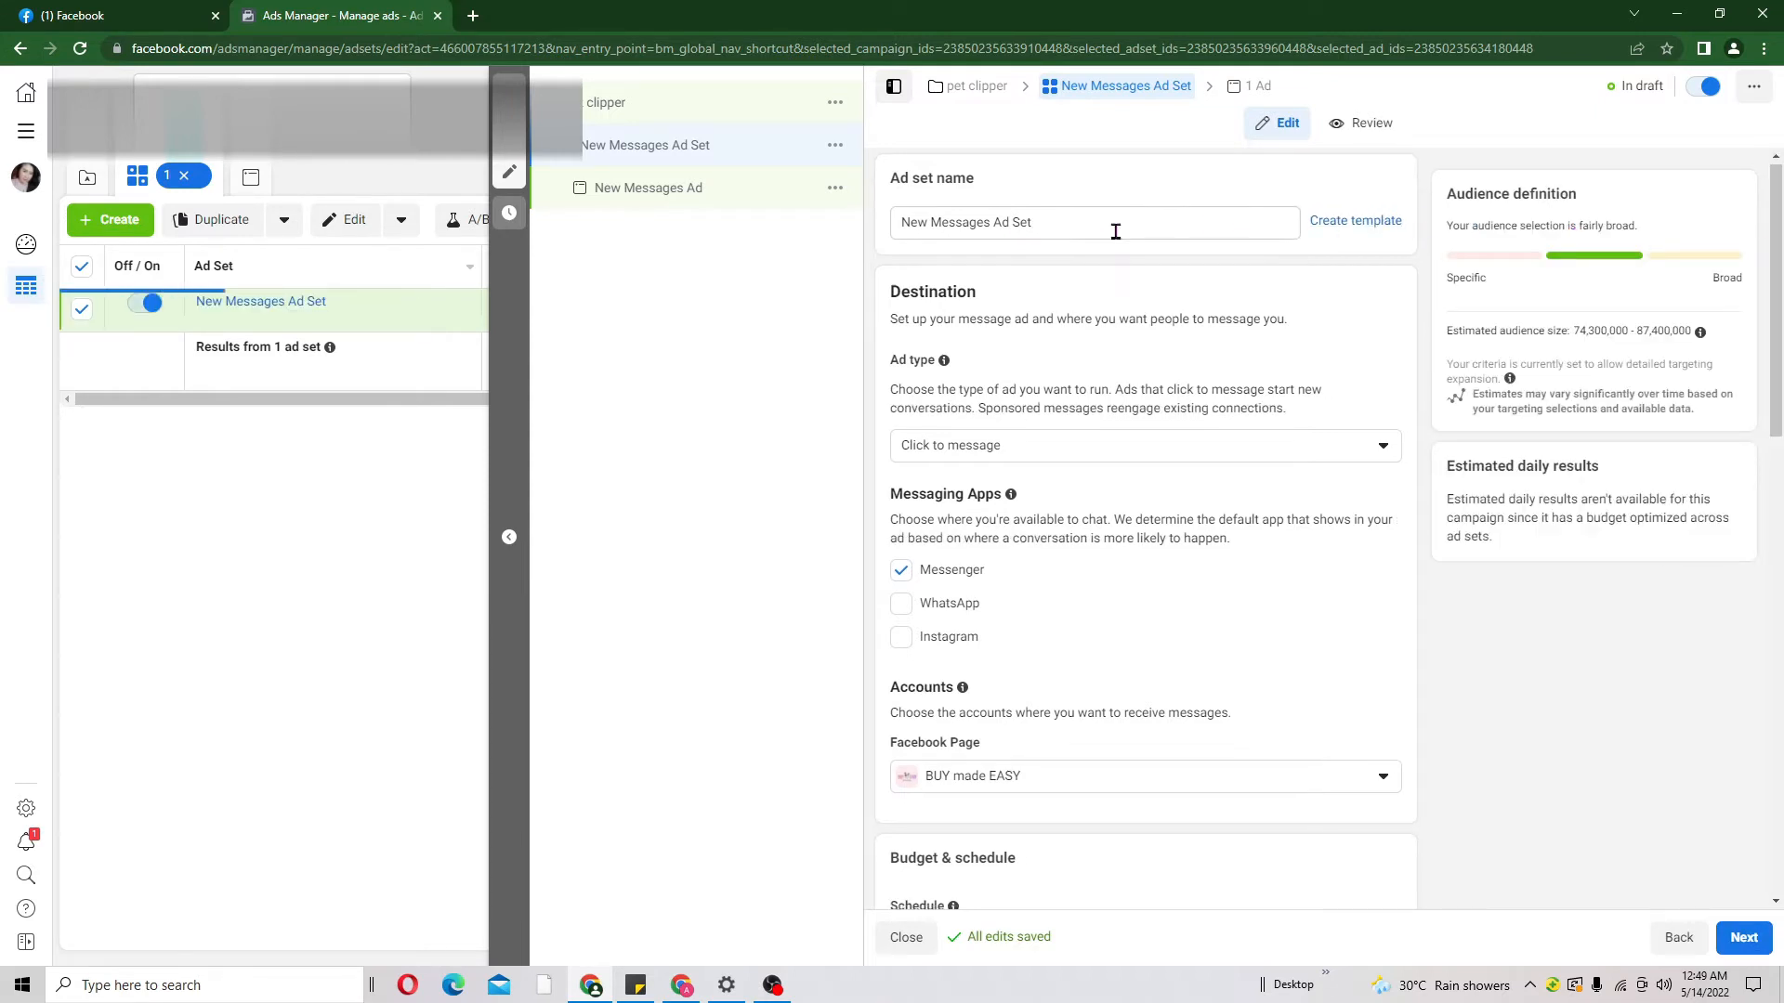
pyautogui.moveTo(1055, 223); pyautogui.dragTo(892, 227)
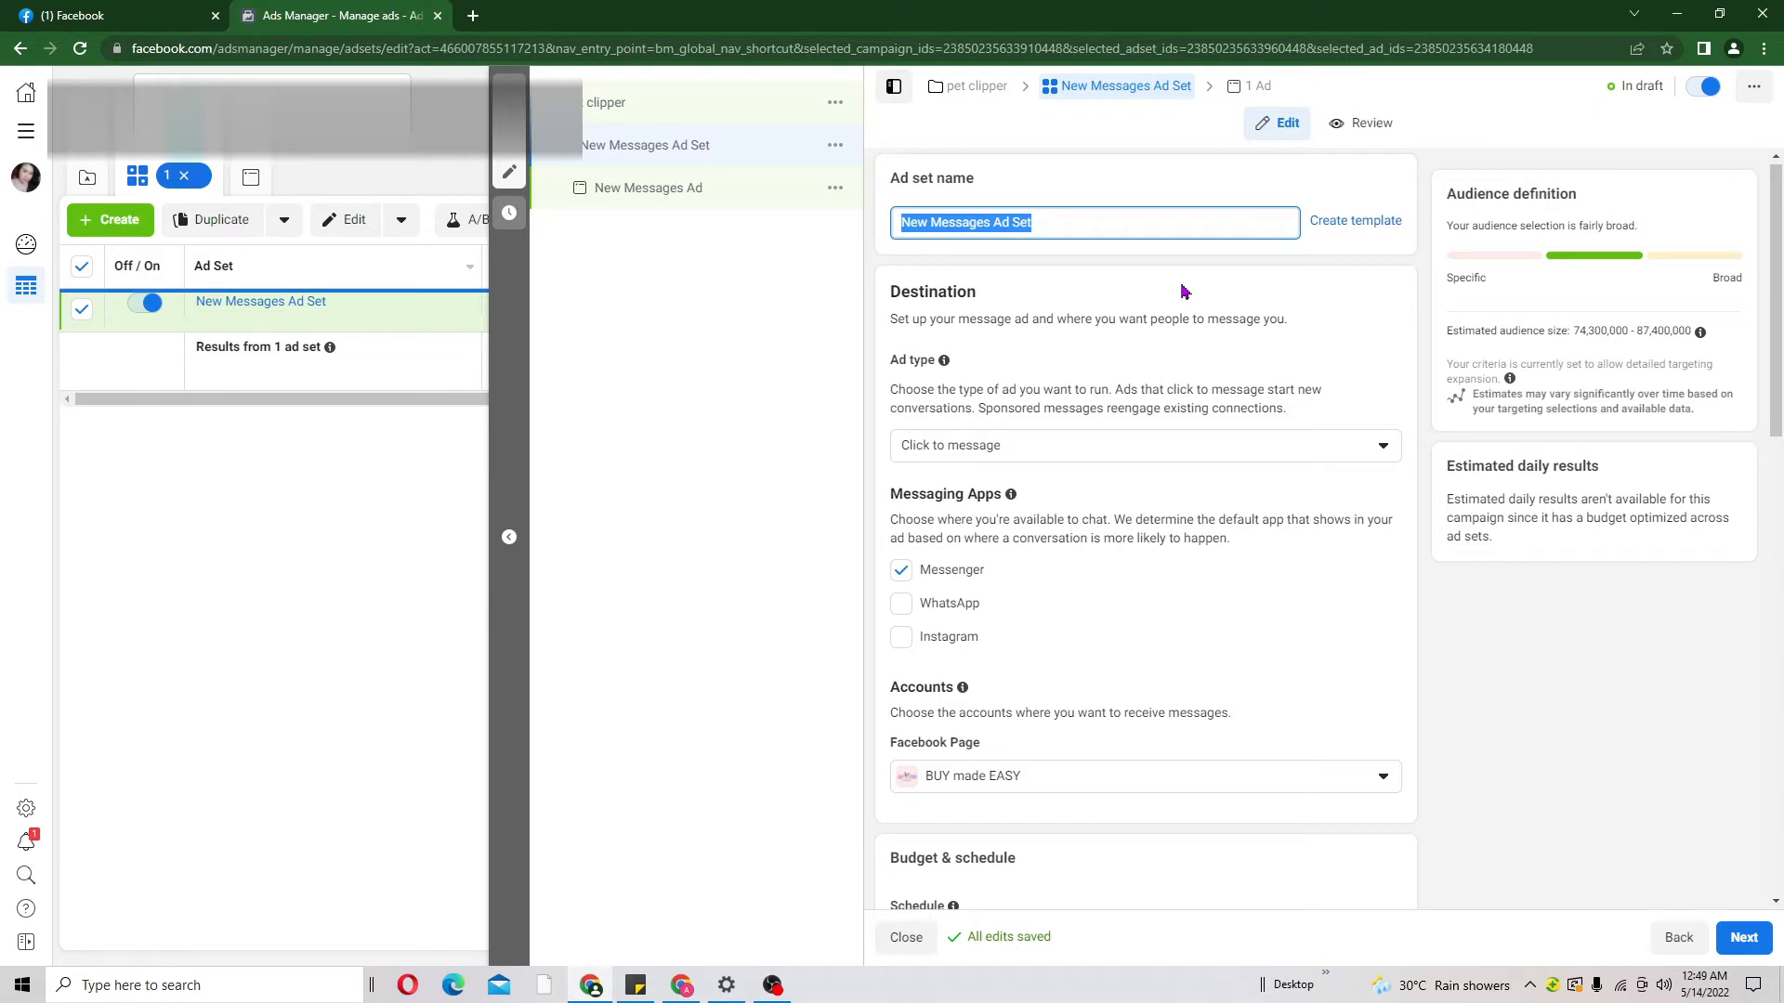
pyautogui.press('BackSpace')
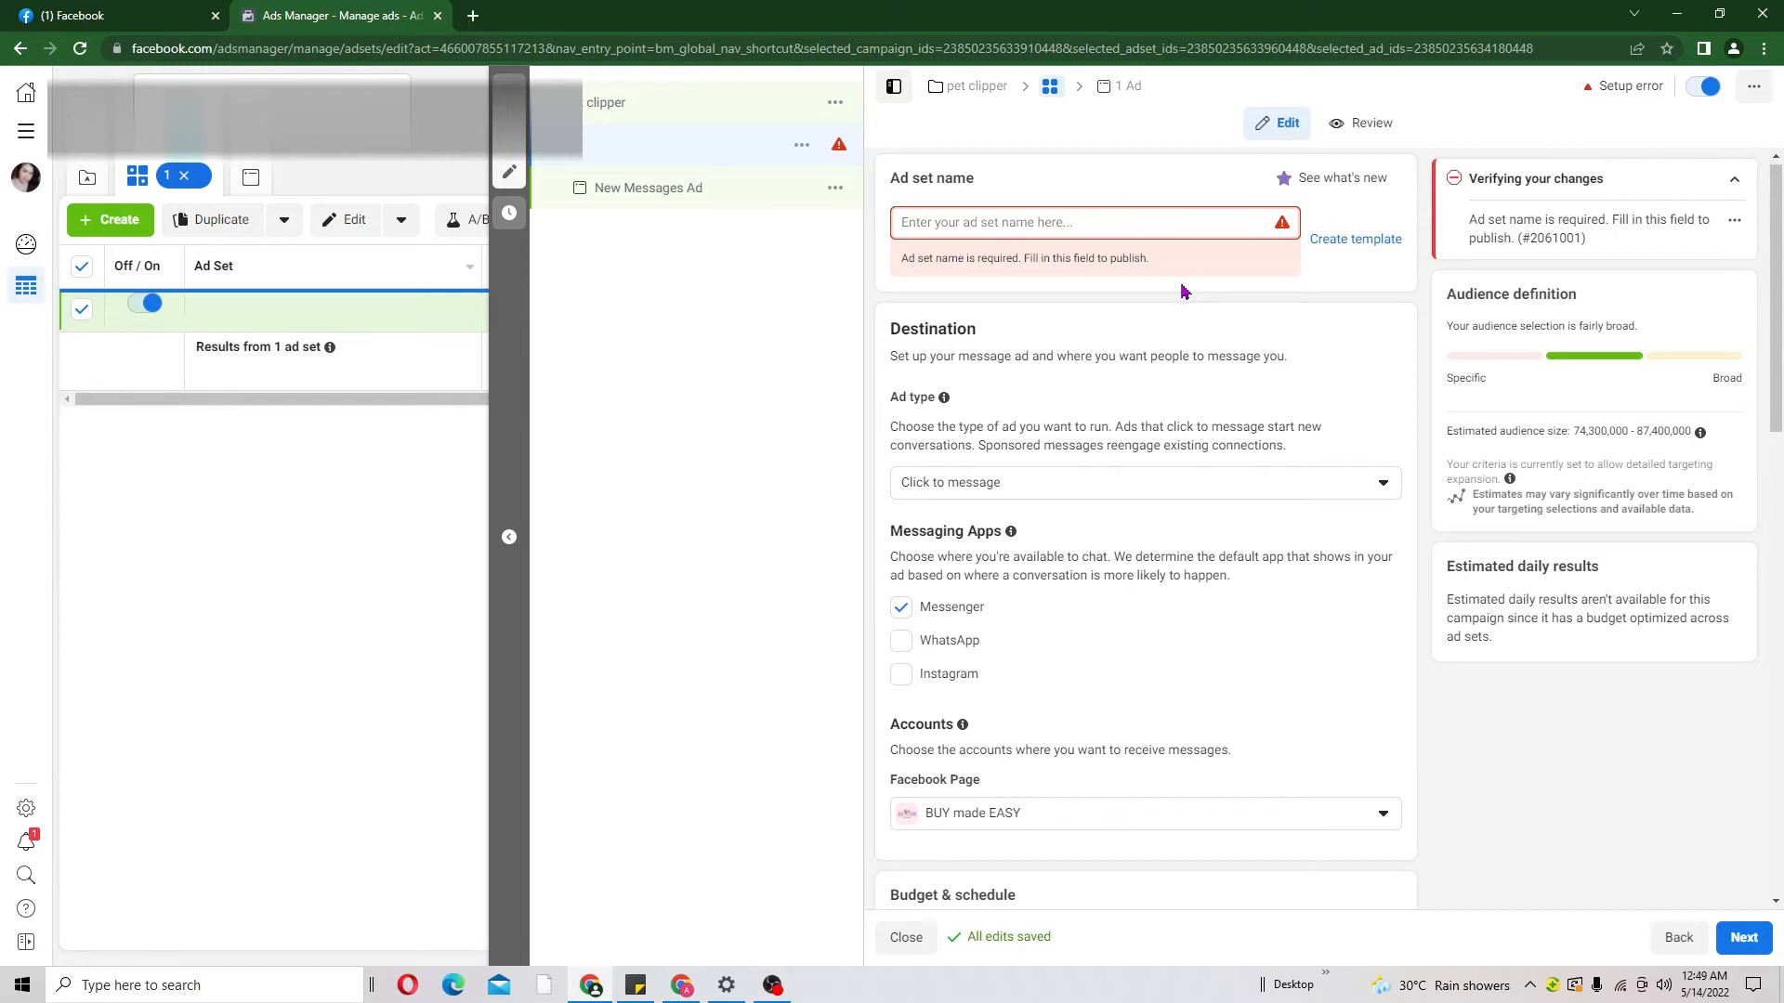
pyautogui.write('DOG')
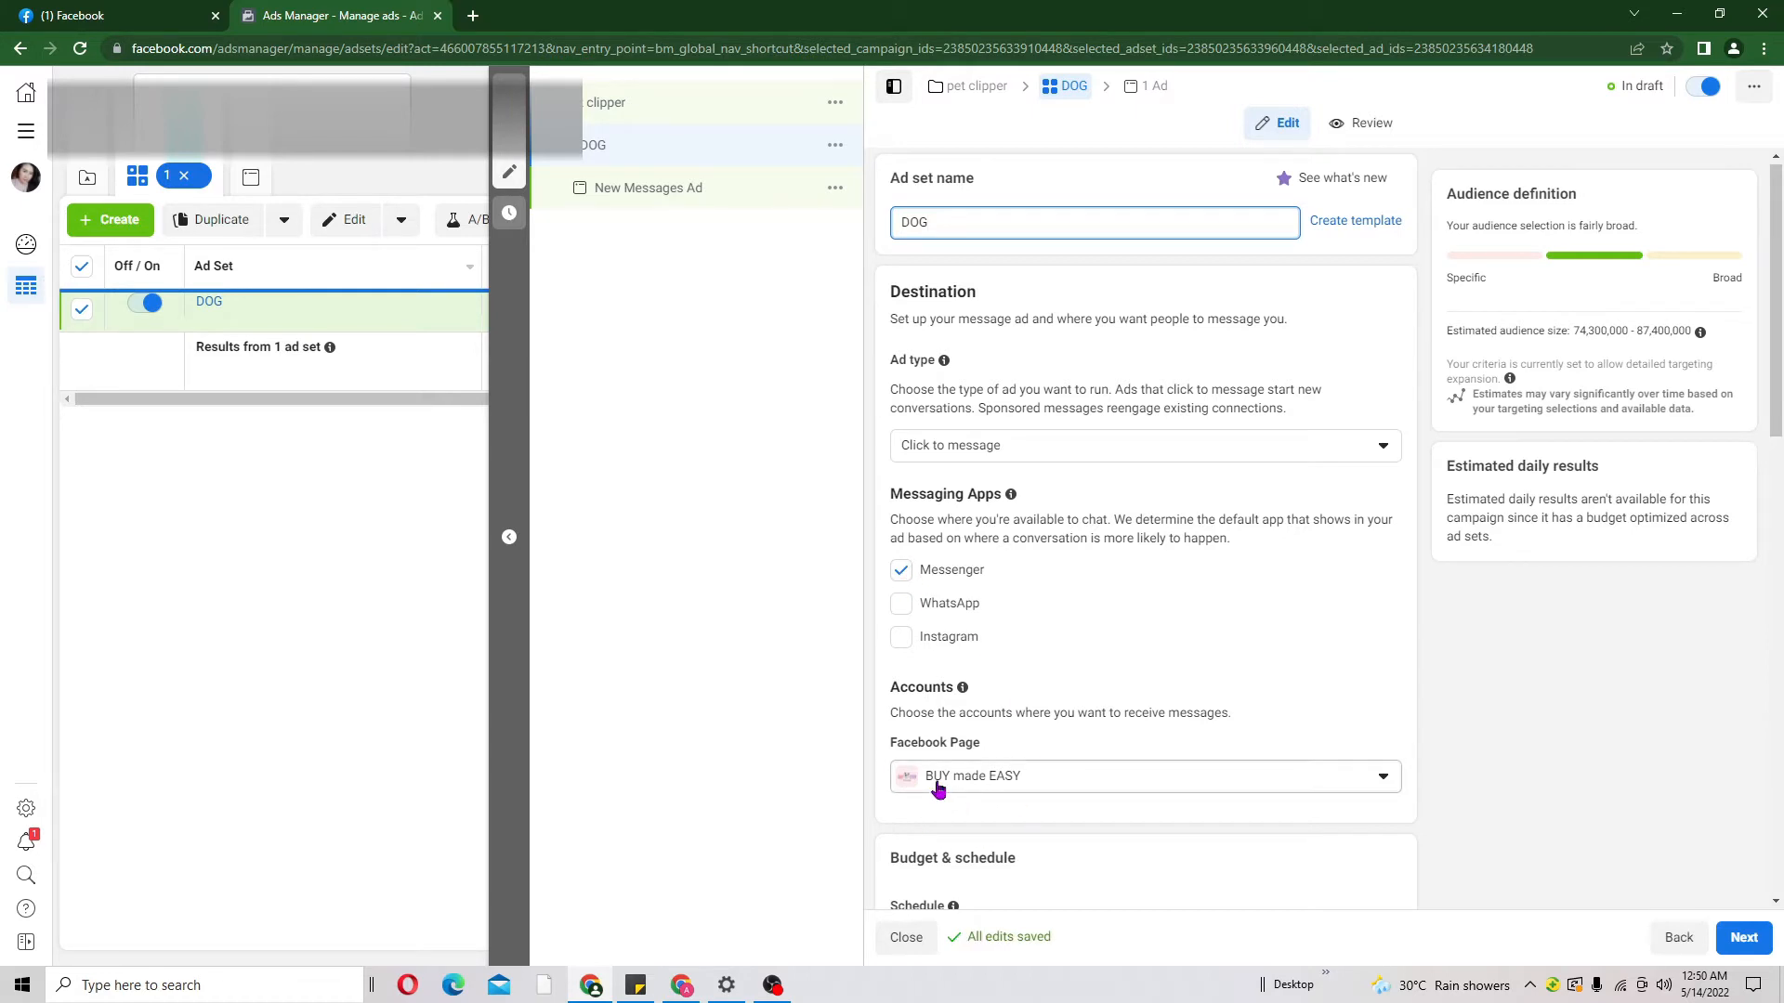
# Check which Facebook Pages can be chosen to receive the ad set's messages
pyautogui.scroll(-3, 1778, 232)
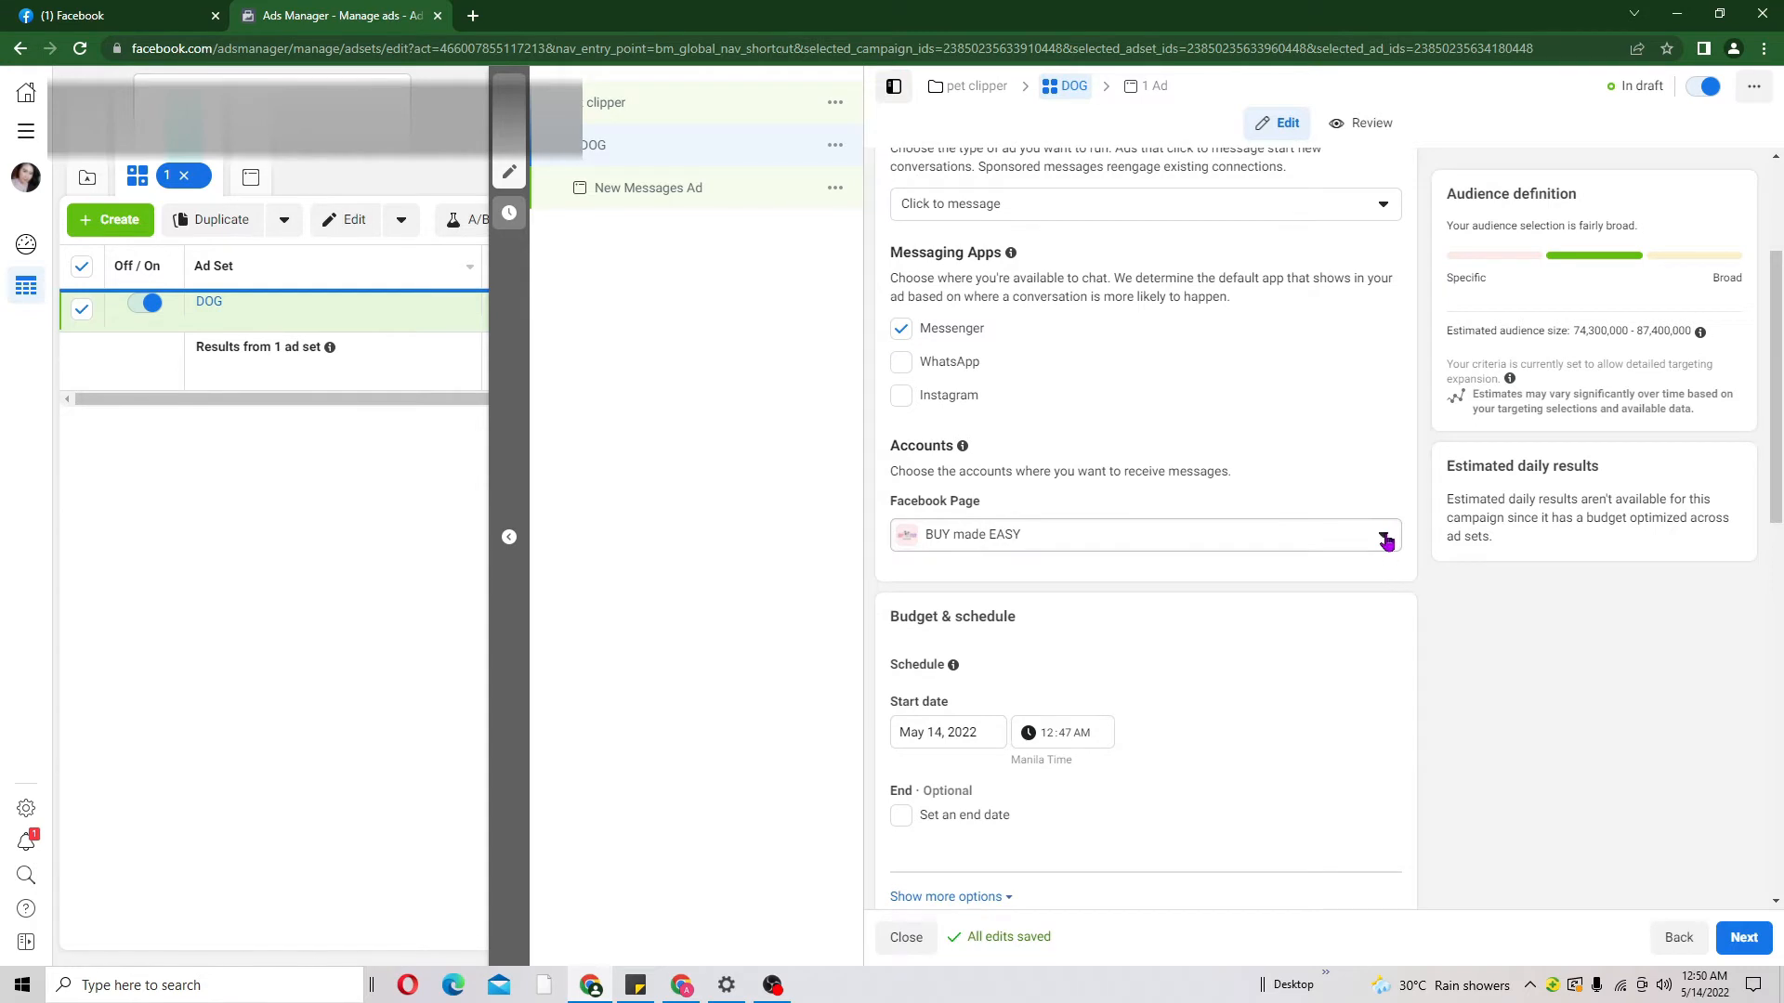
pyautogui.click(1383, 535)
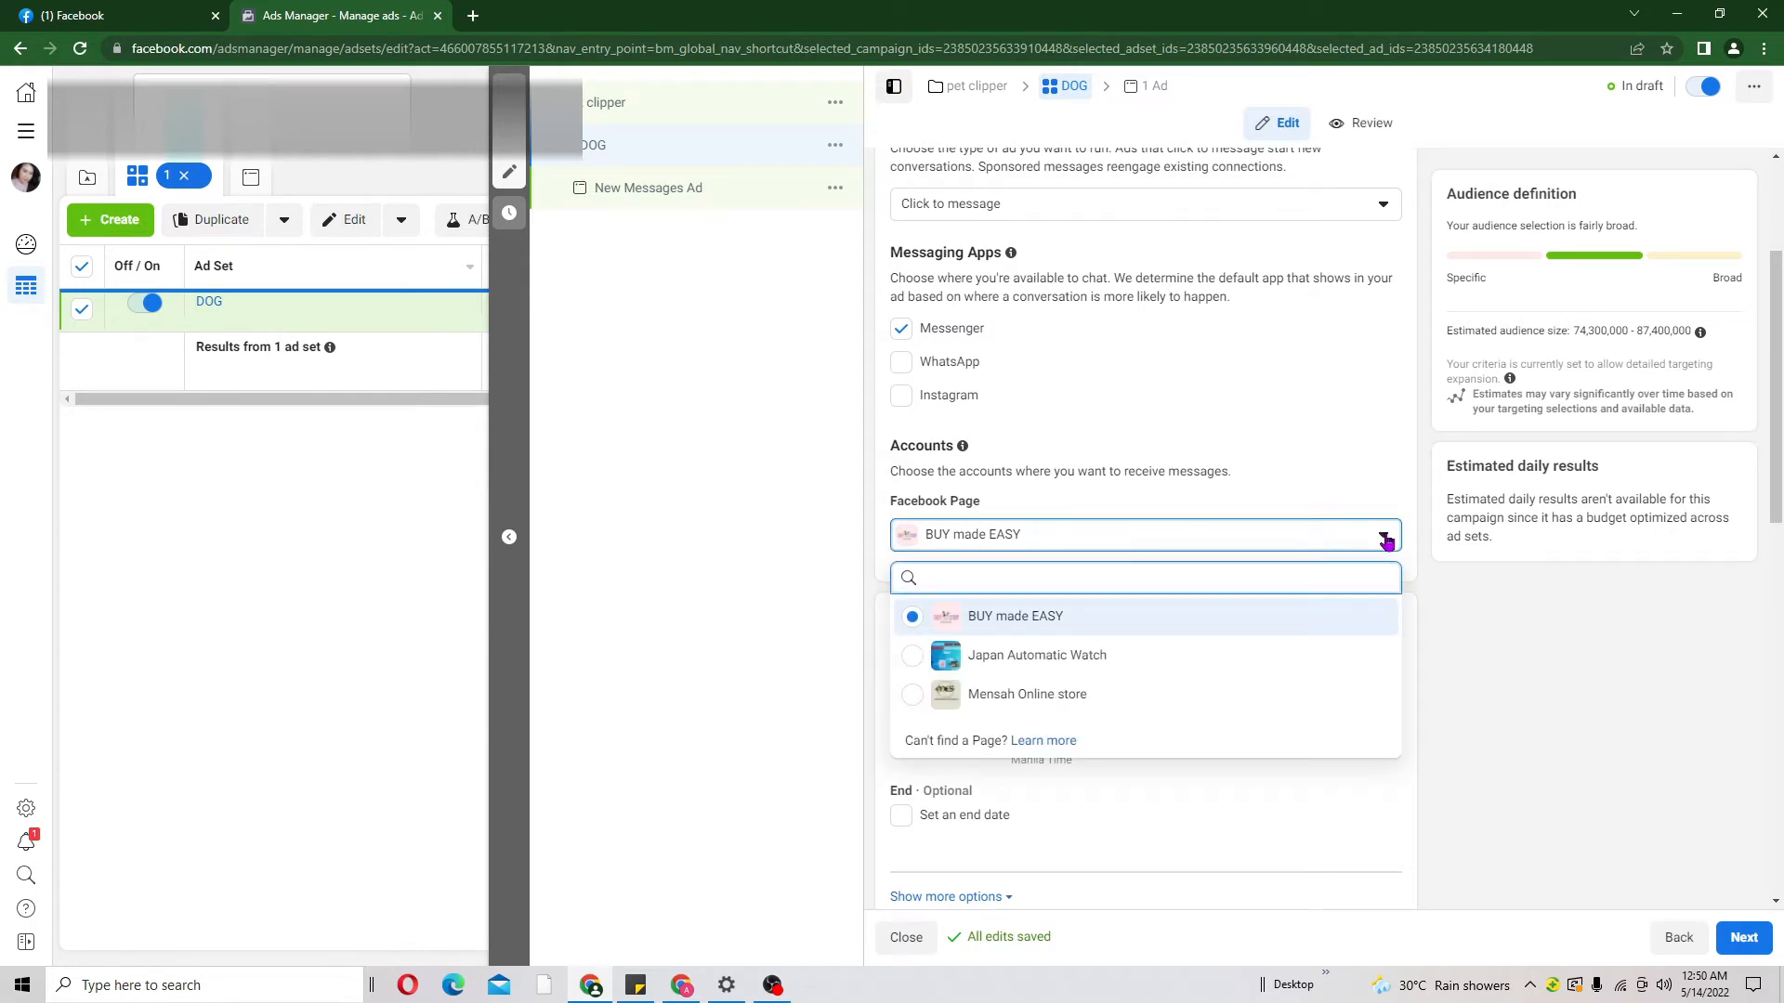
pyautogui.click(1398, 516)
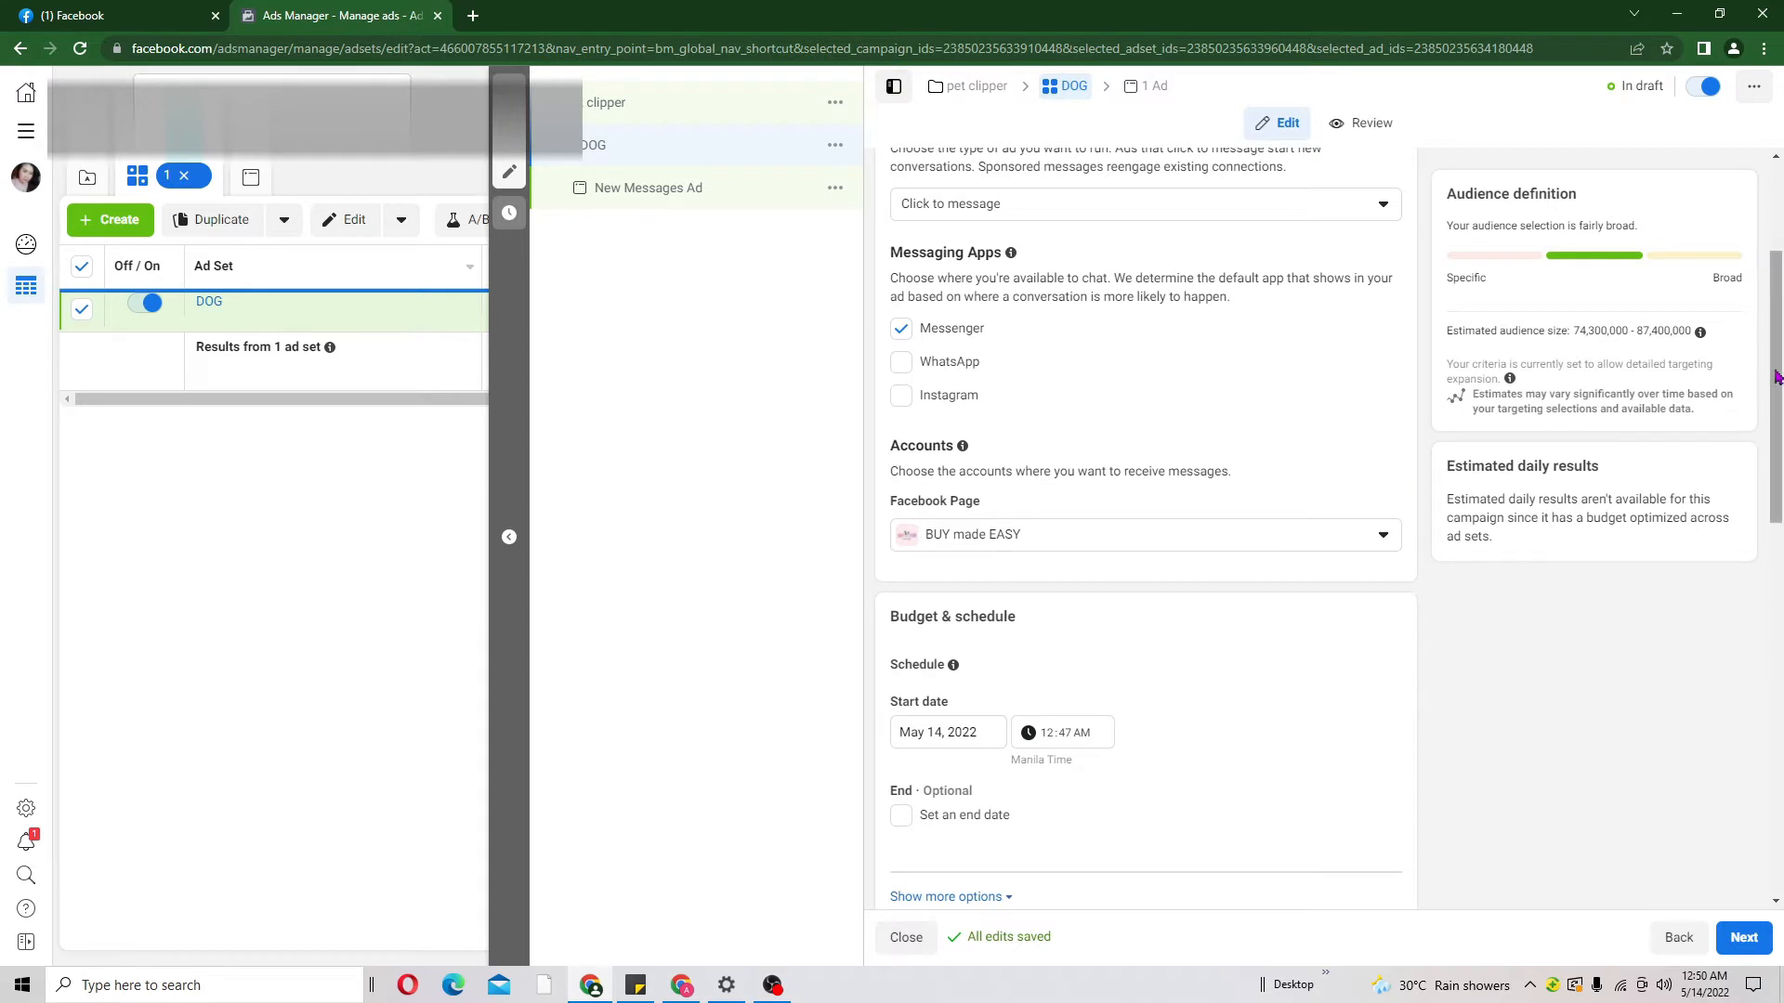
# Schedule the ad set to start on May 15, 2022 at 12:00 AM
pyautogui.moveTo(1777, 376); pyautogui.dragTo(1778, 479)
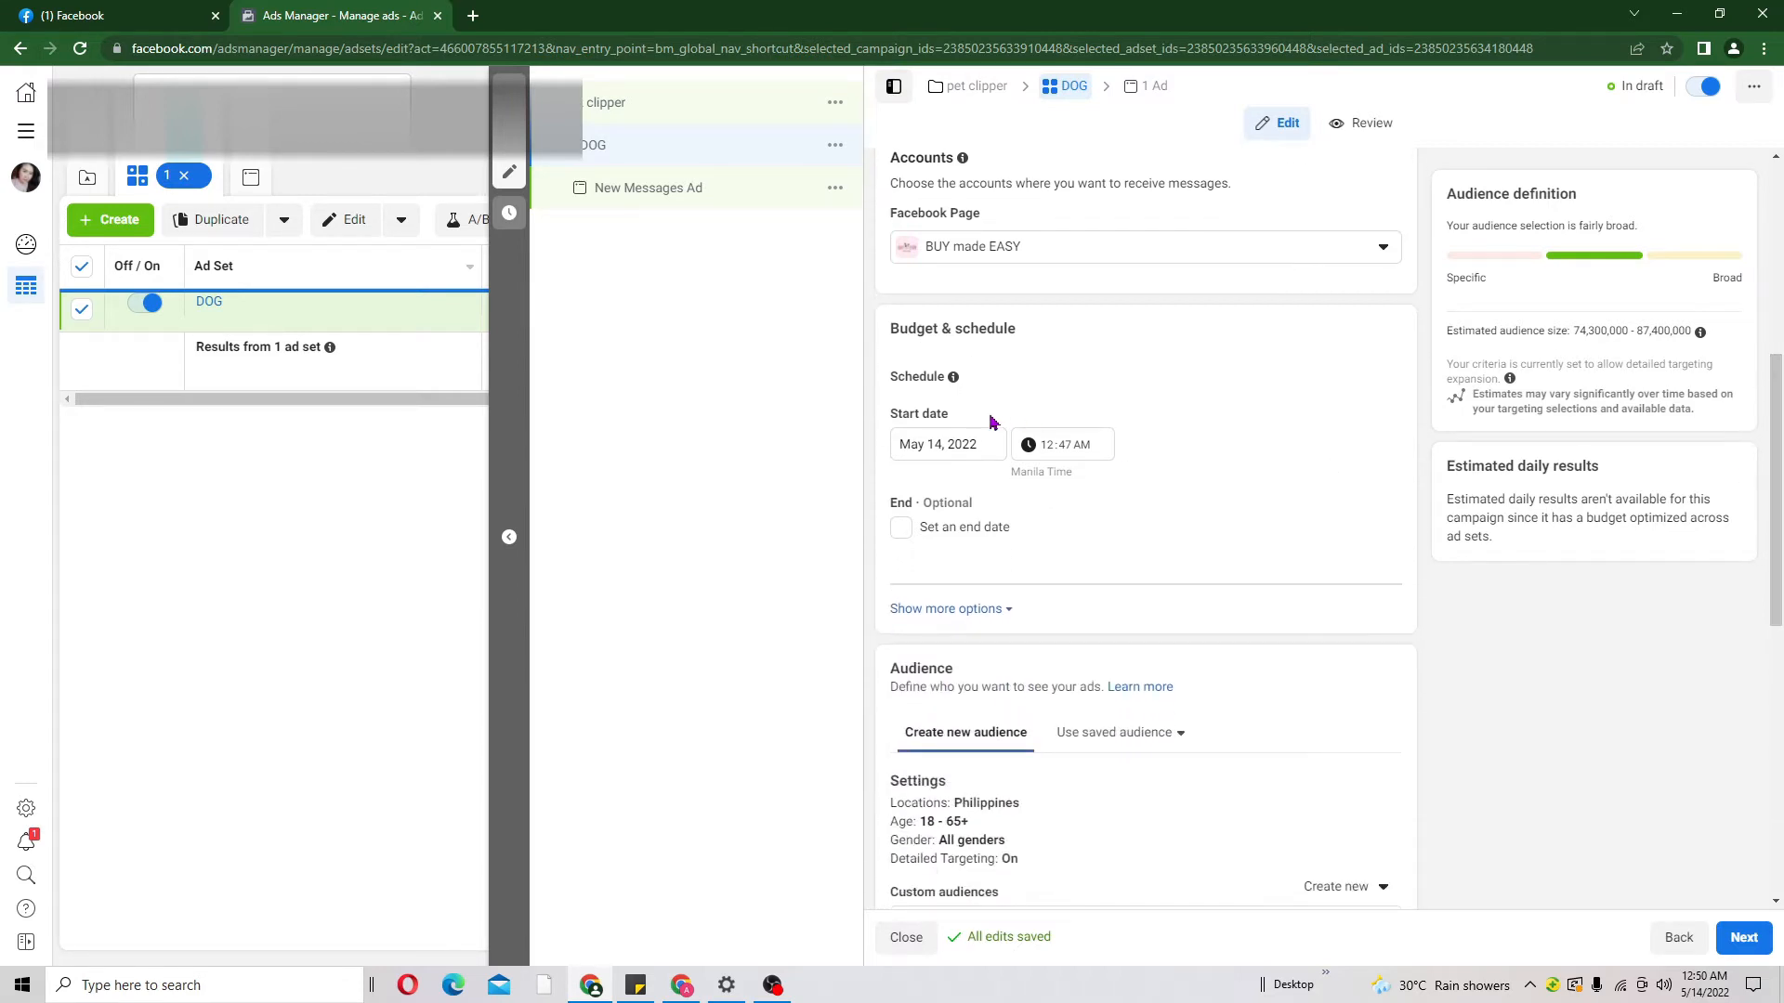
pyautogui.click(933, 447)
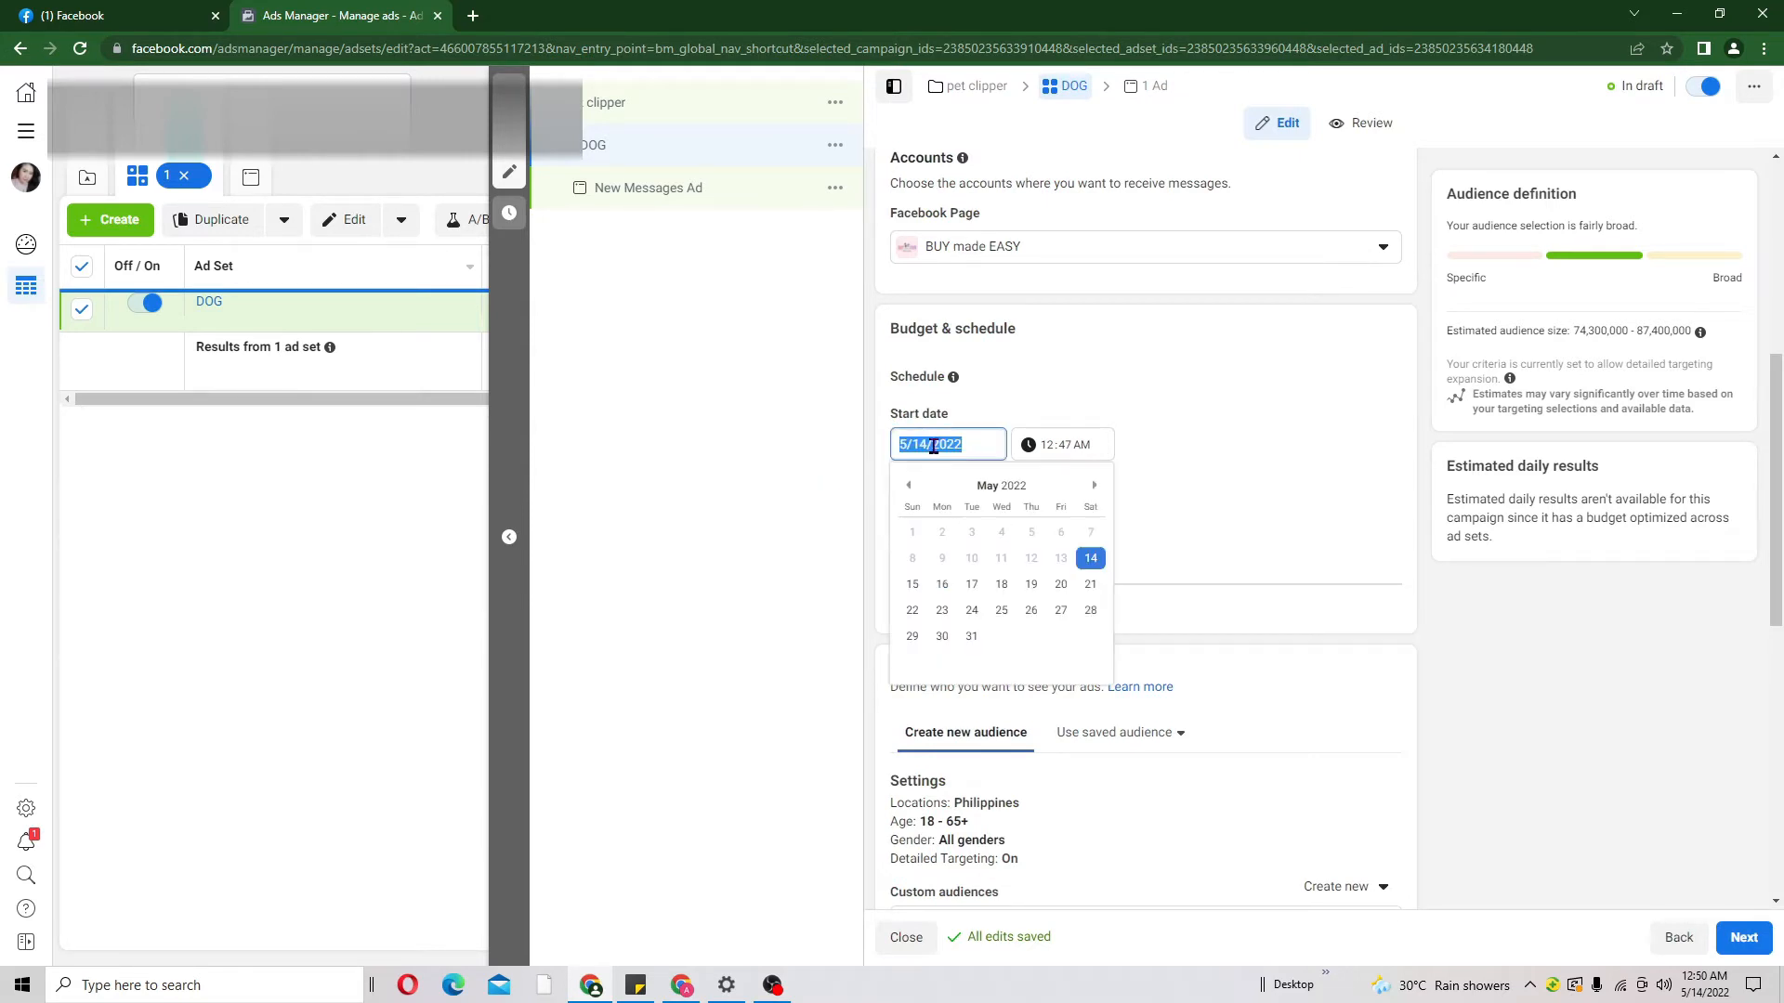
pyautogui.click(911, 586)
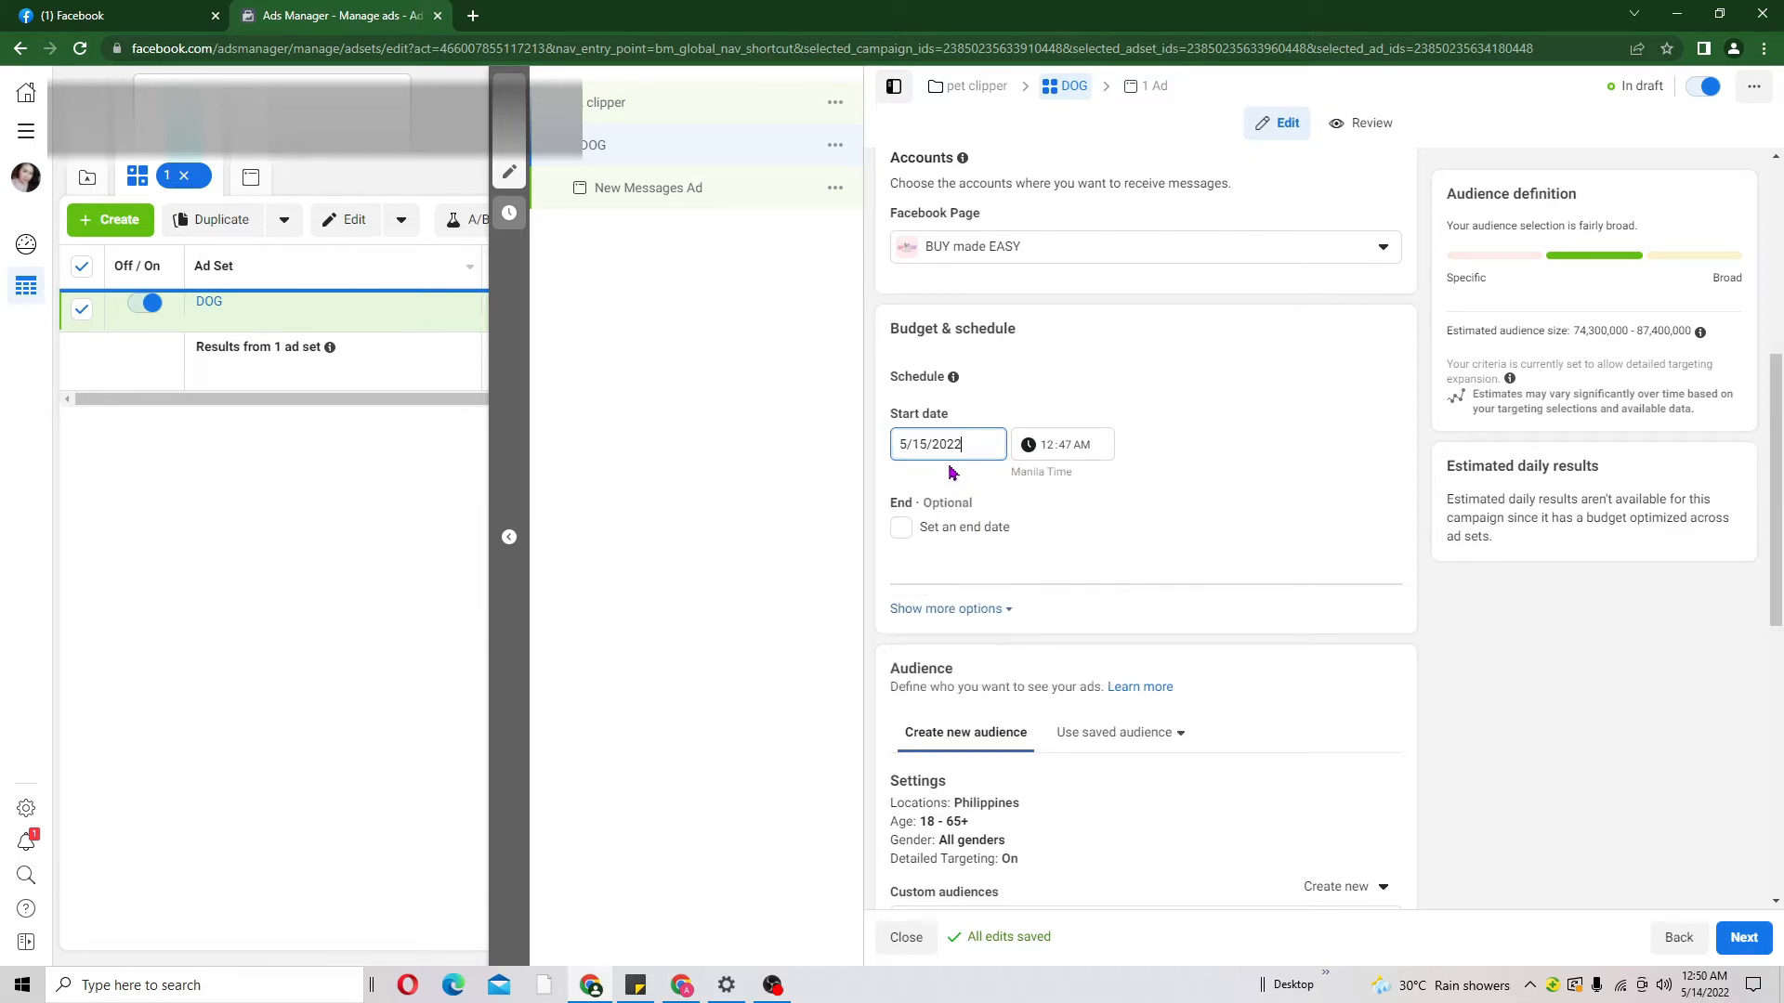
pyautogui.click(1064, 454)
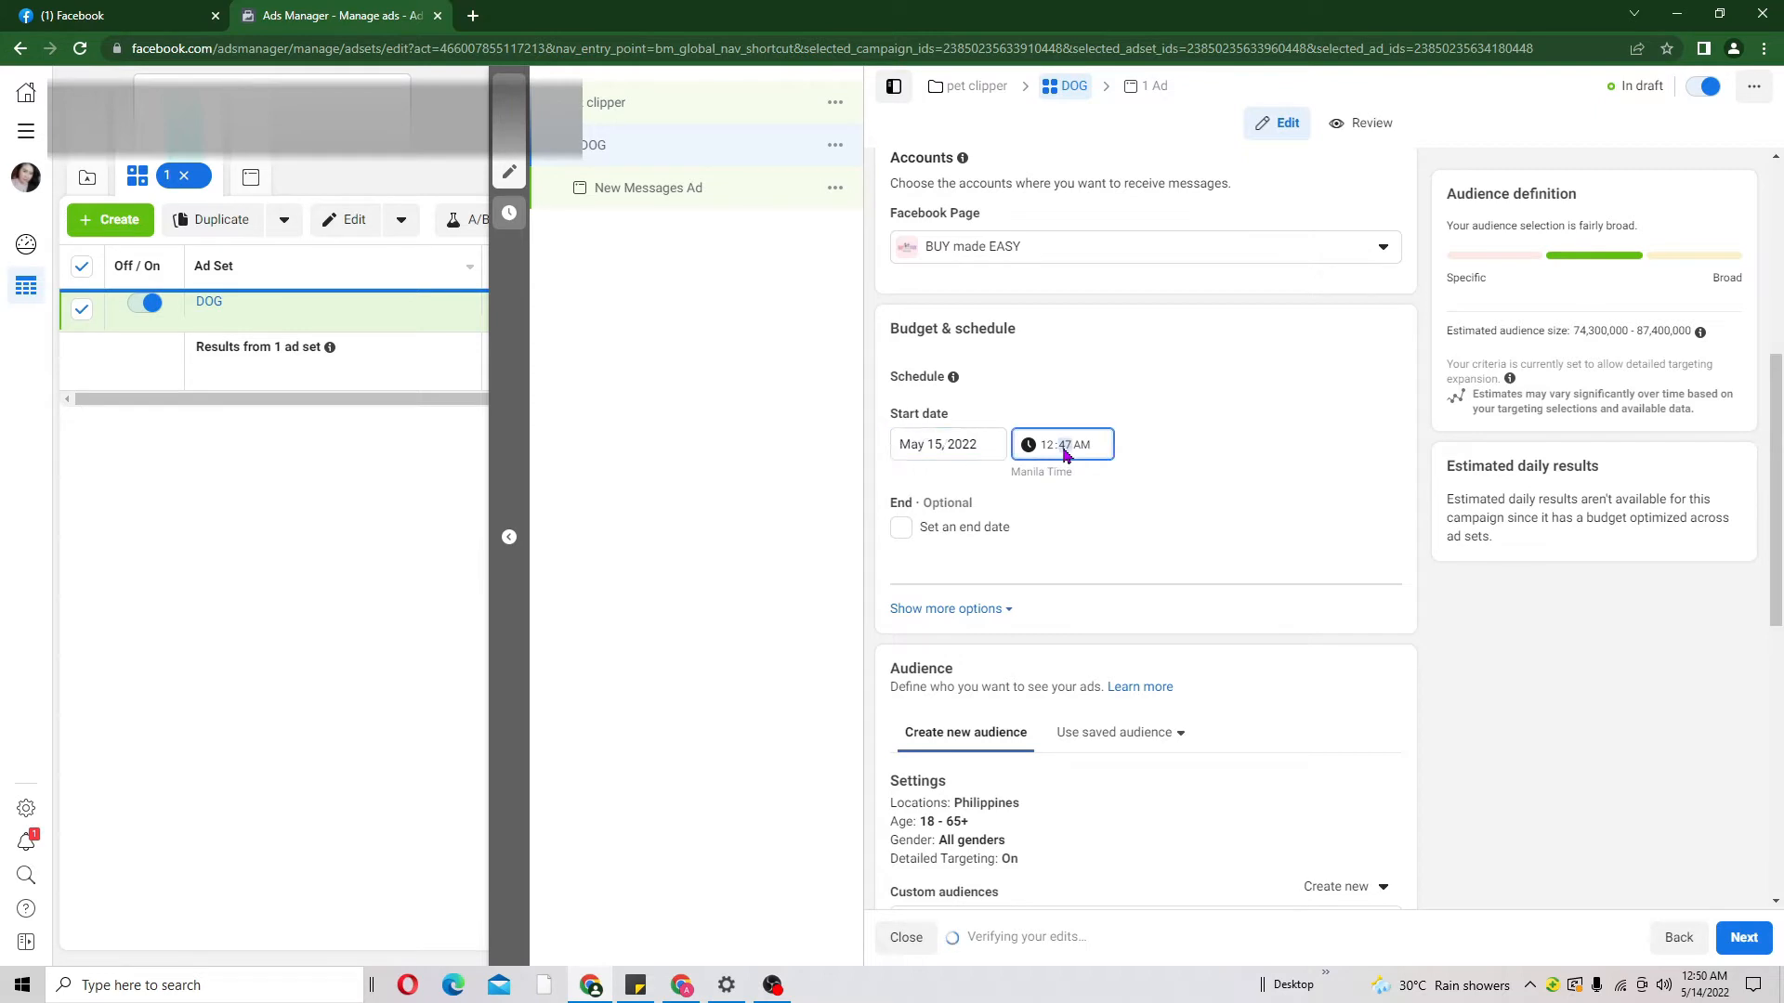
pyautogui.write('00')
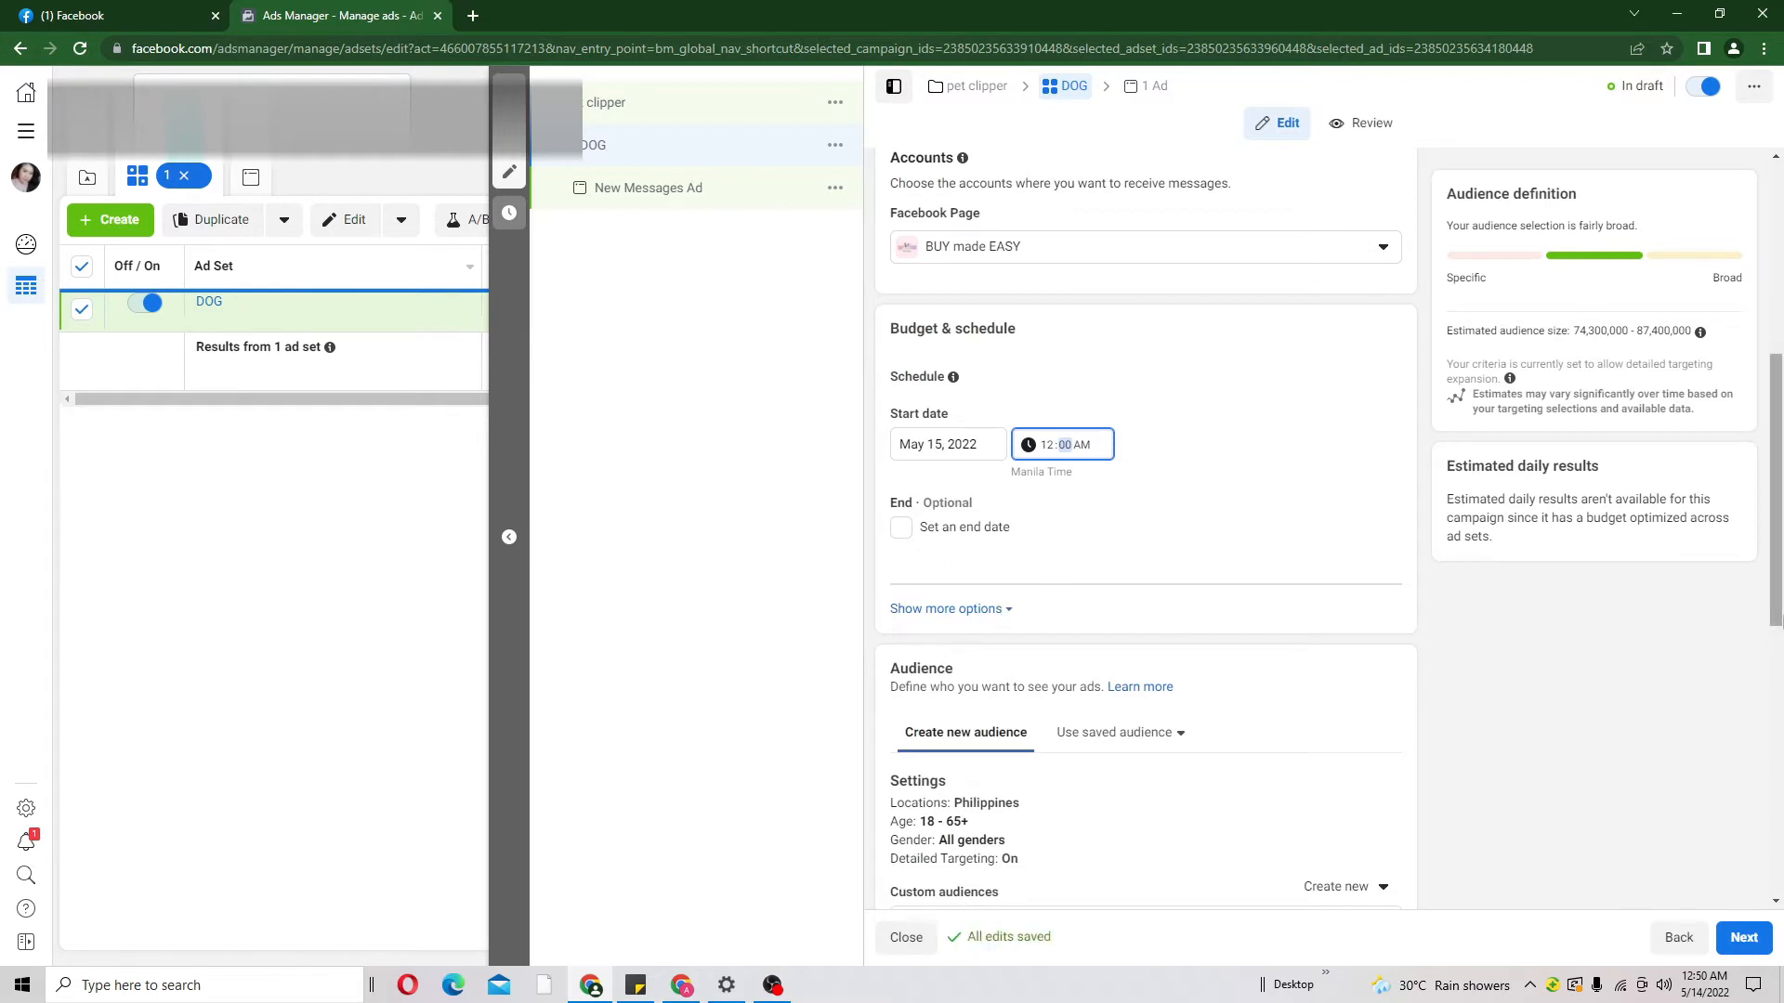
# Expand the additional budget and schedule options to view the ad set spend limits
pyautogui.scroll(-1, 1778, 688)
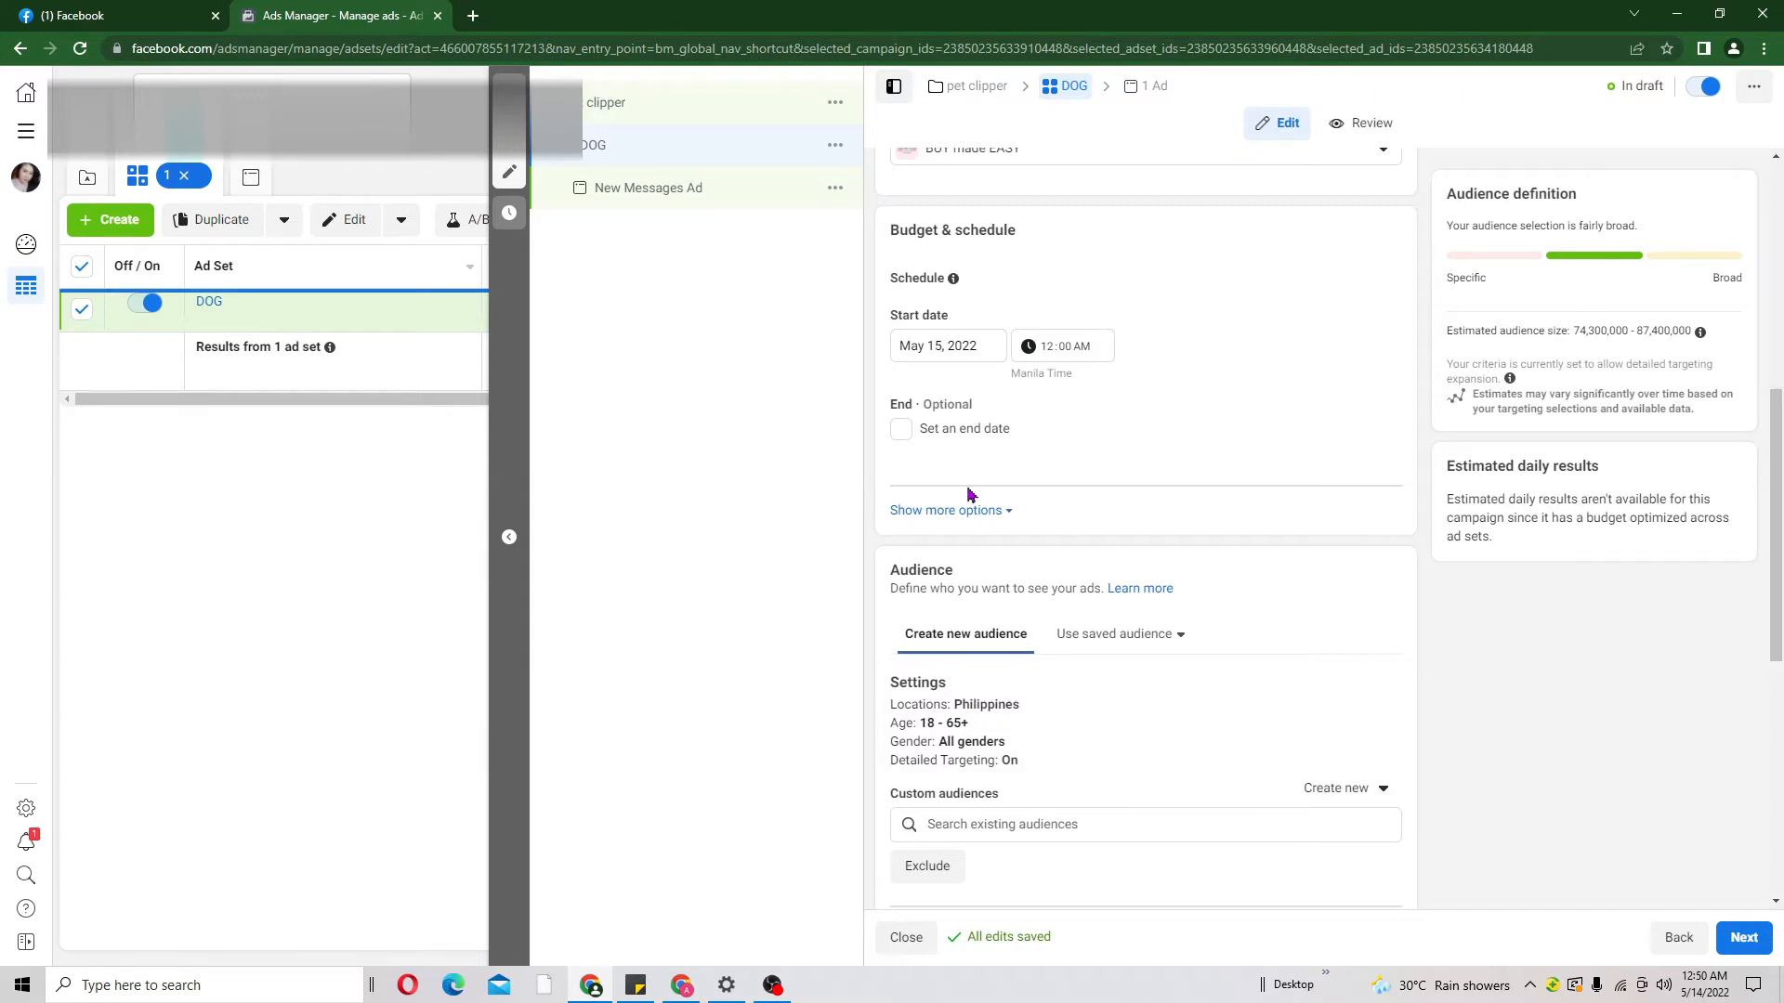
pyautogui.click(1003, 511)
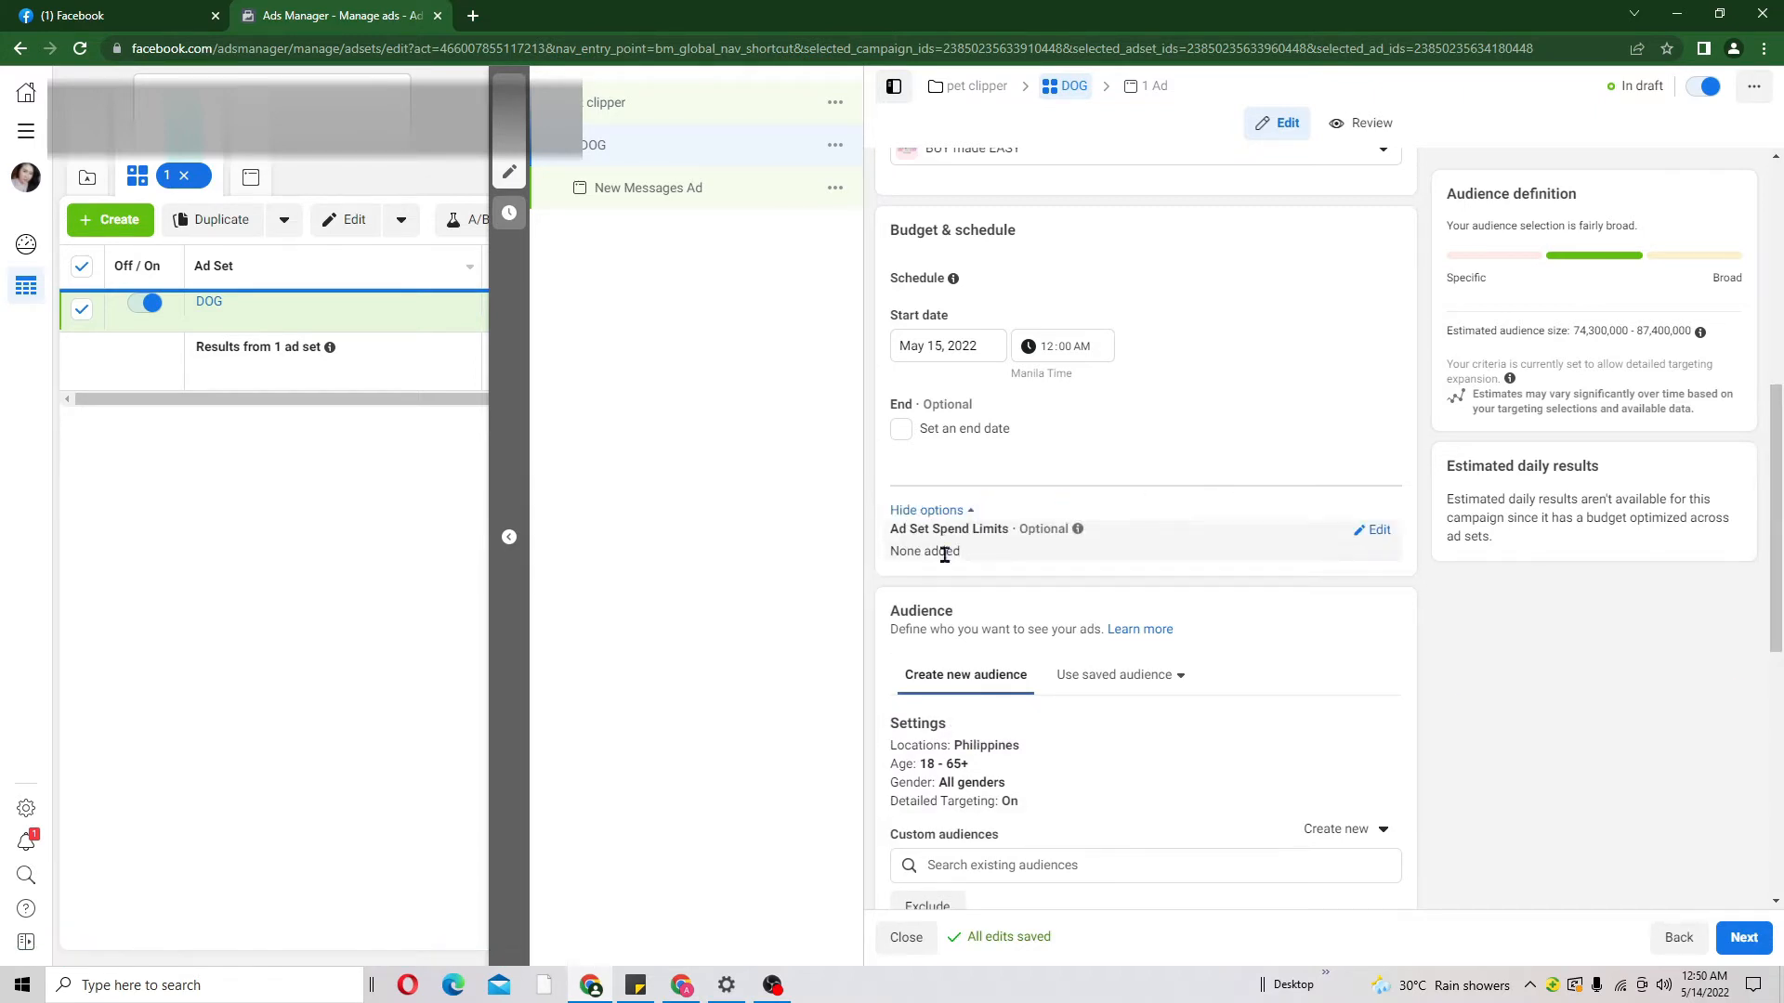
# Enable the ad set spend limits and set the daily minimum to 250 PHP
pyautogui.click(1375, 530)
pyautogui.click(900, 561)
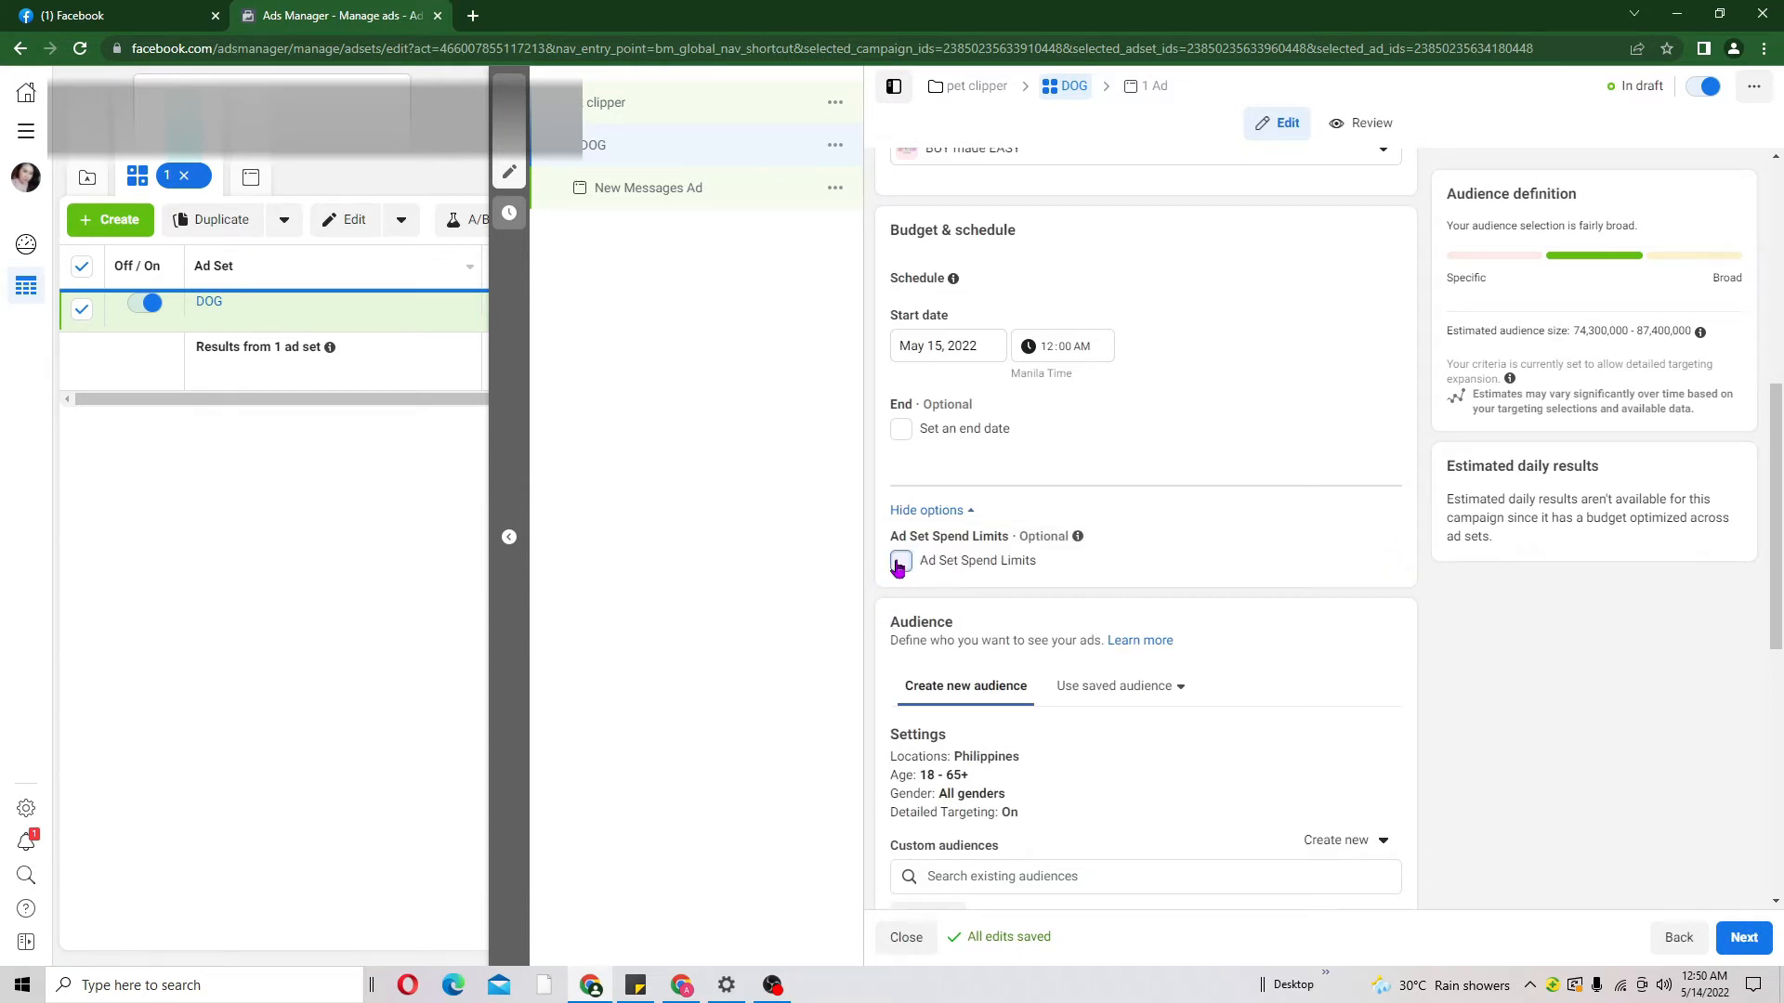
pyautogui.click(1029, 610)
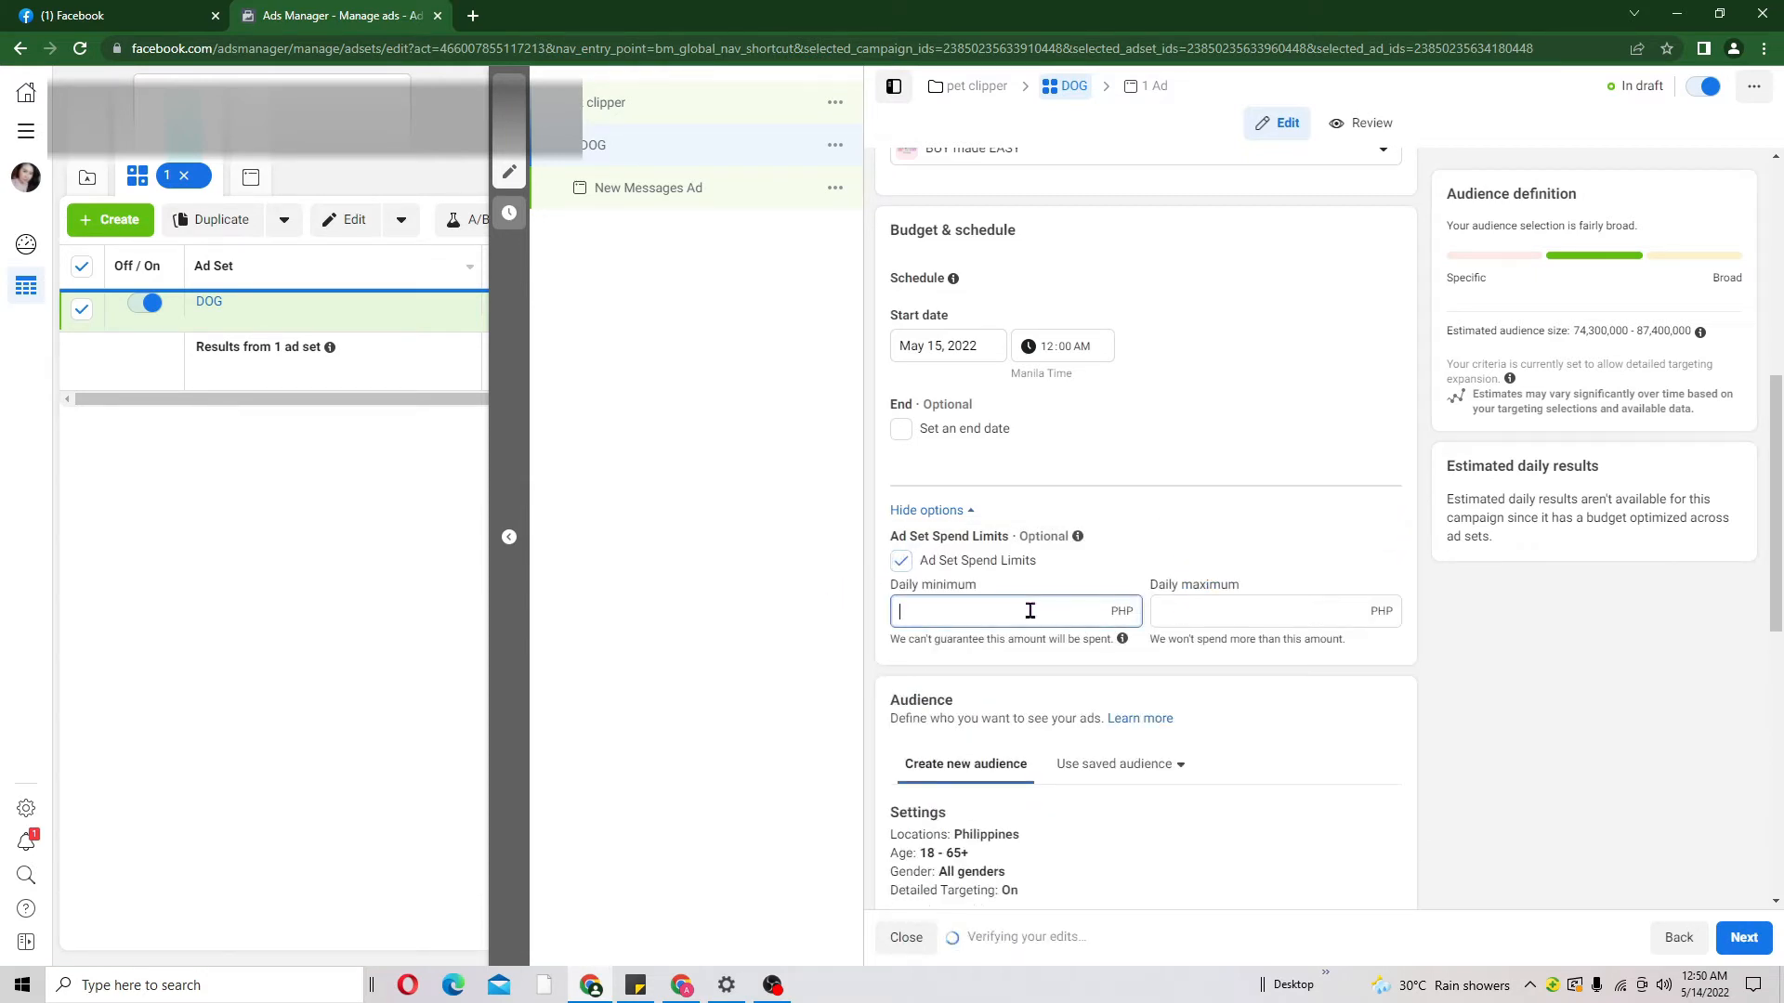
pyautogui.write('250')
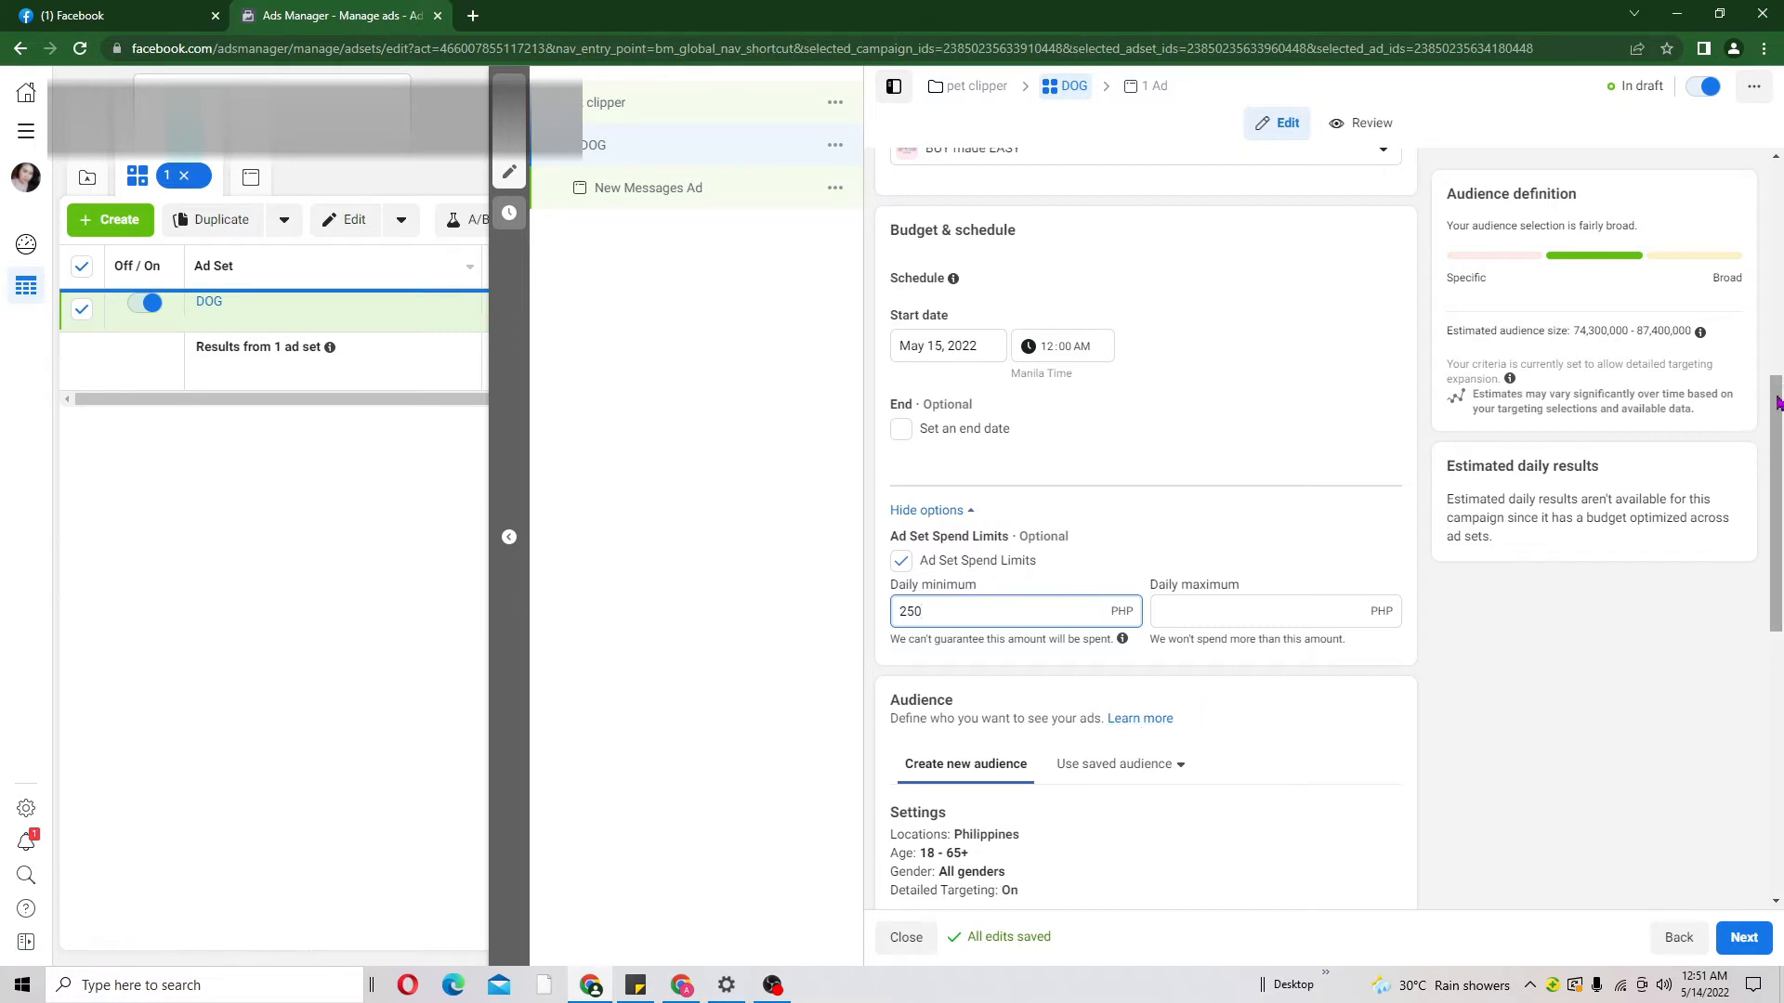
# Edit the new audience's settings and set its minimum age to 25
pyautogui.moveTo(1779, 412); pyautogui.dragTo(1782, 543)
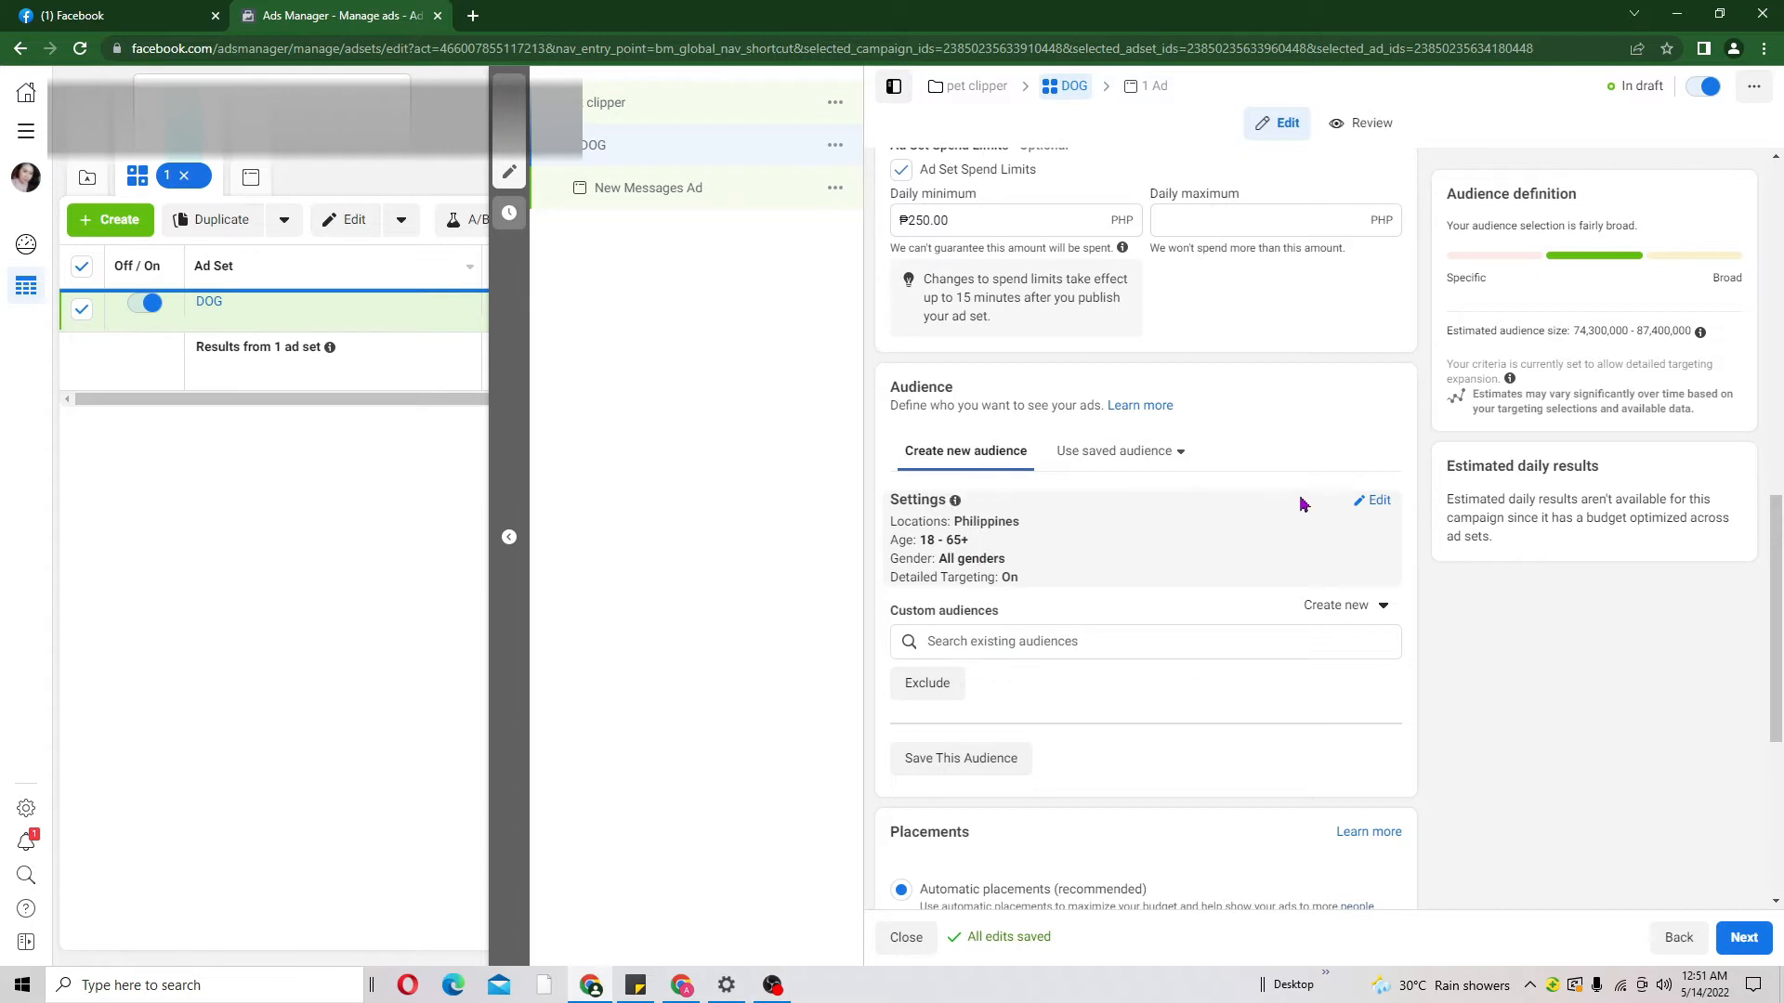
pyautogui.click(1378, 503)
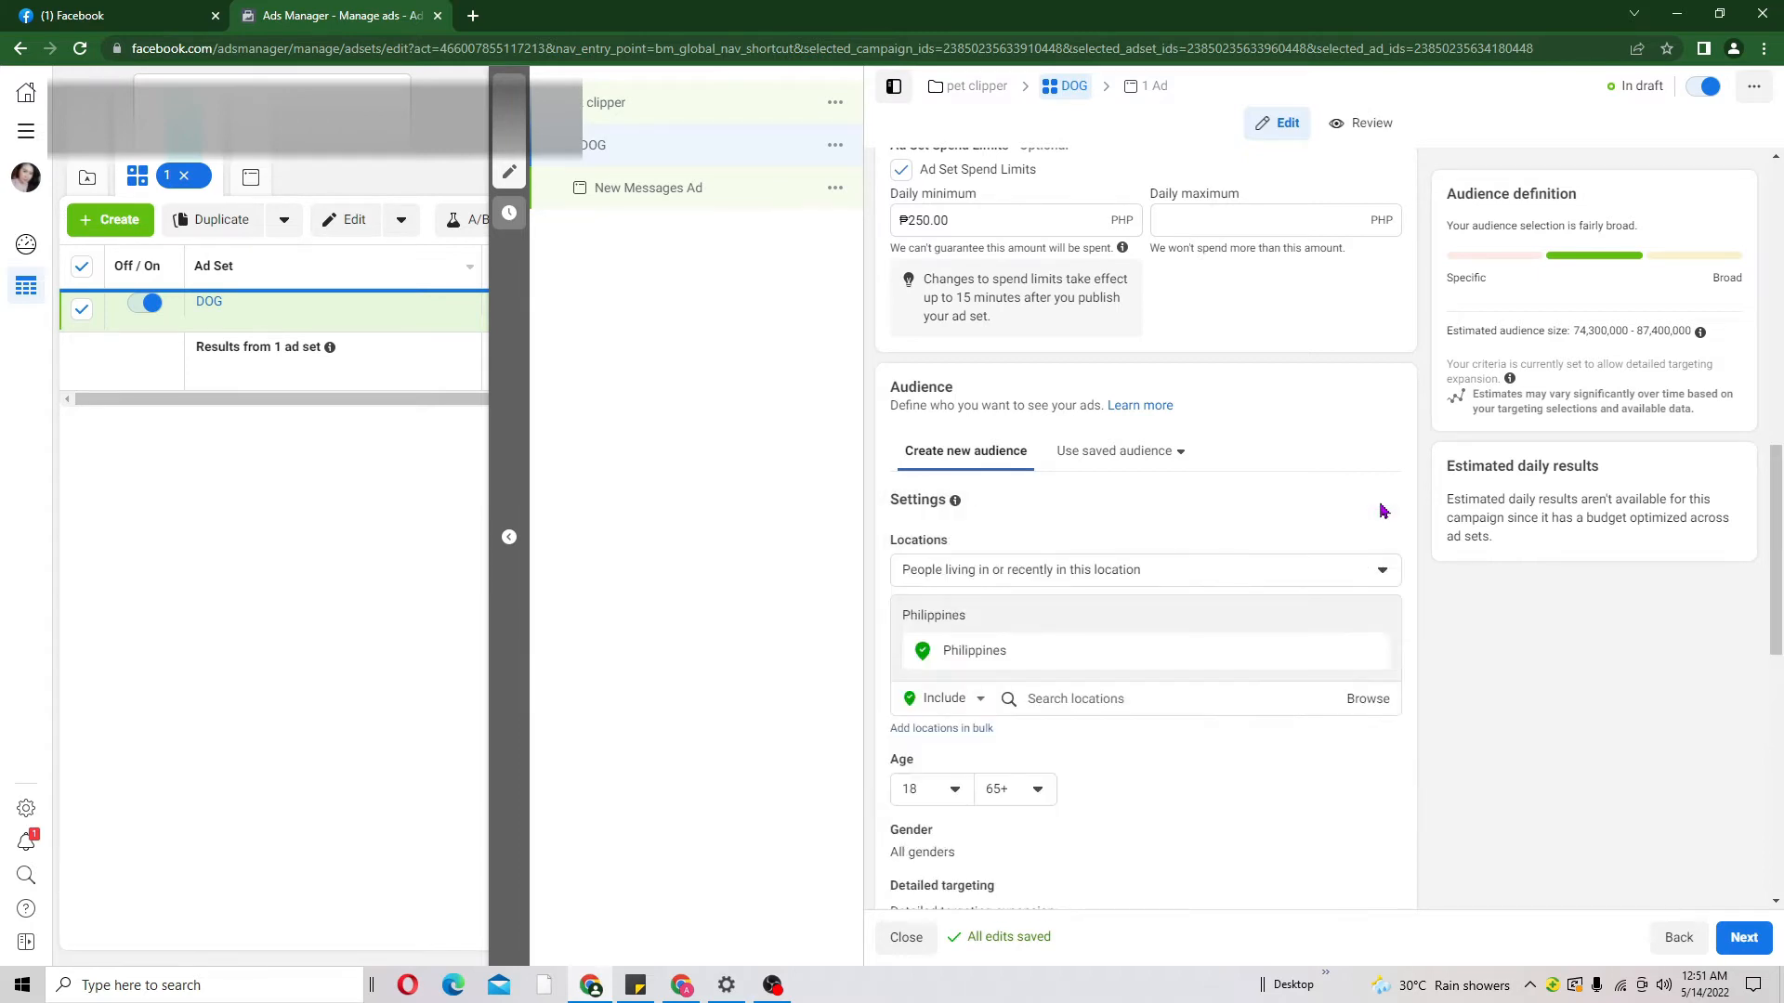
pyautogui.scroll(-5, 1776, 501)
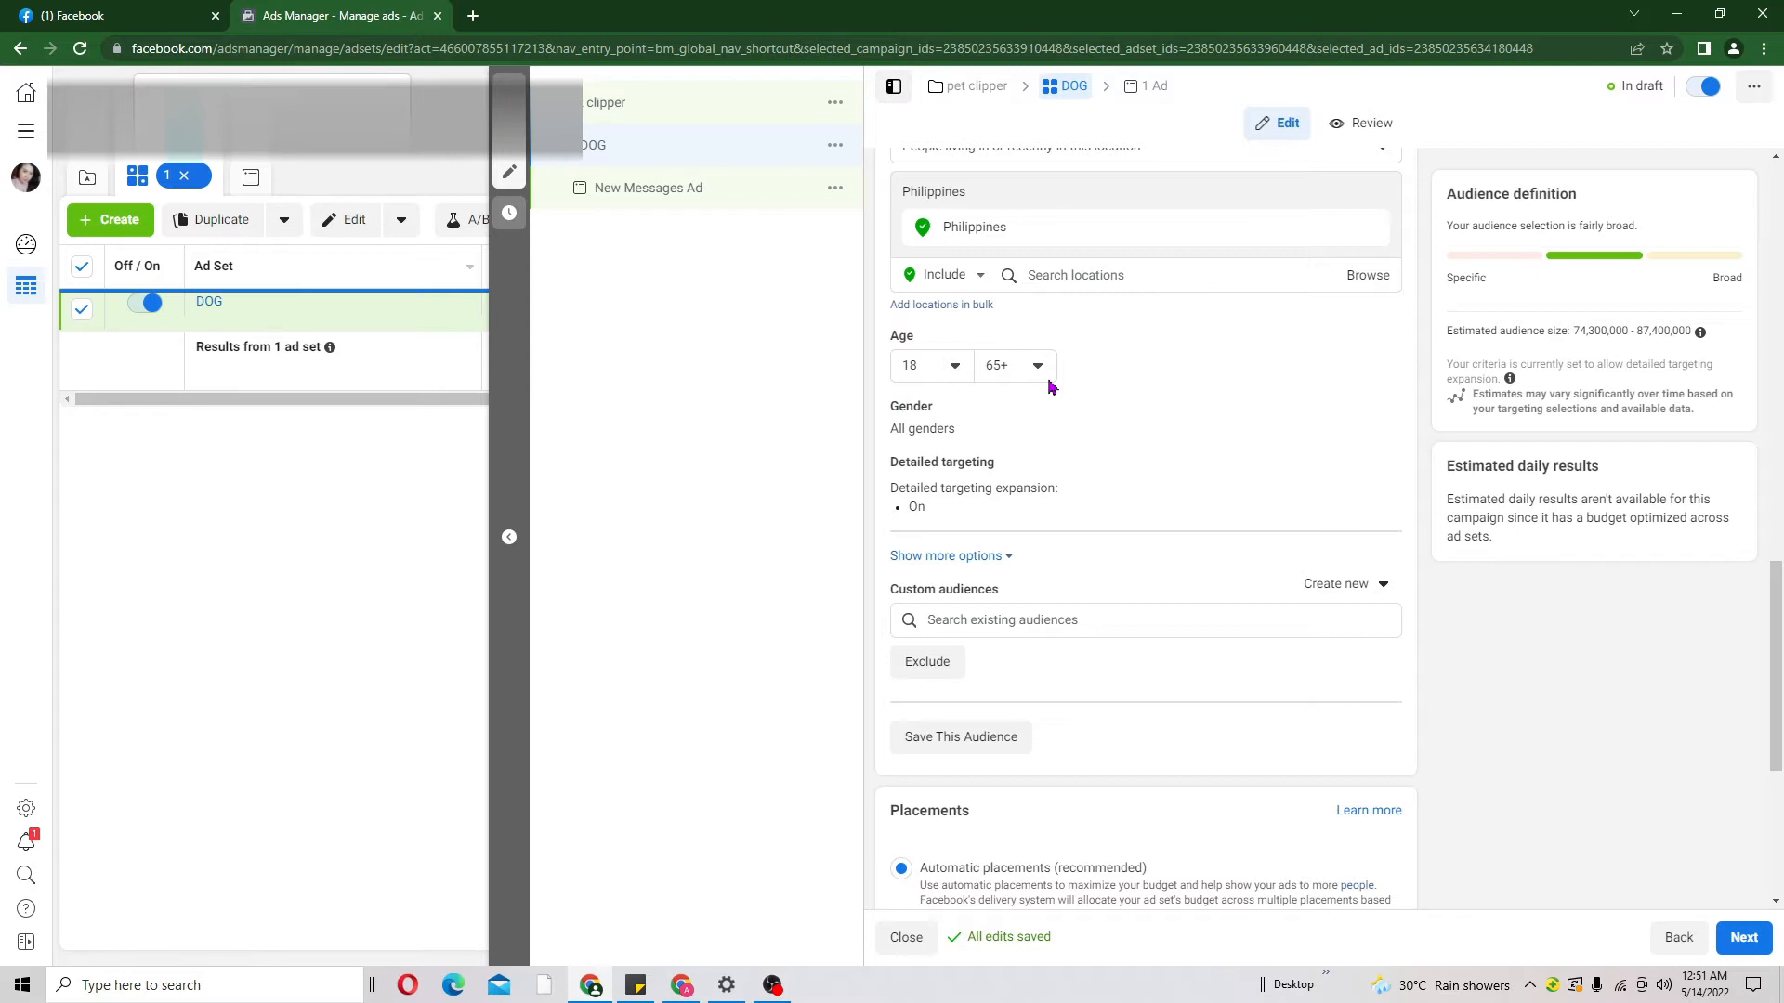
pyautogui.click(957, 372)
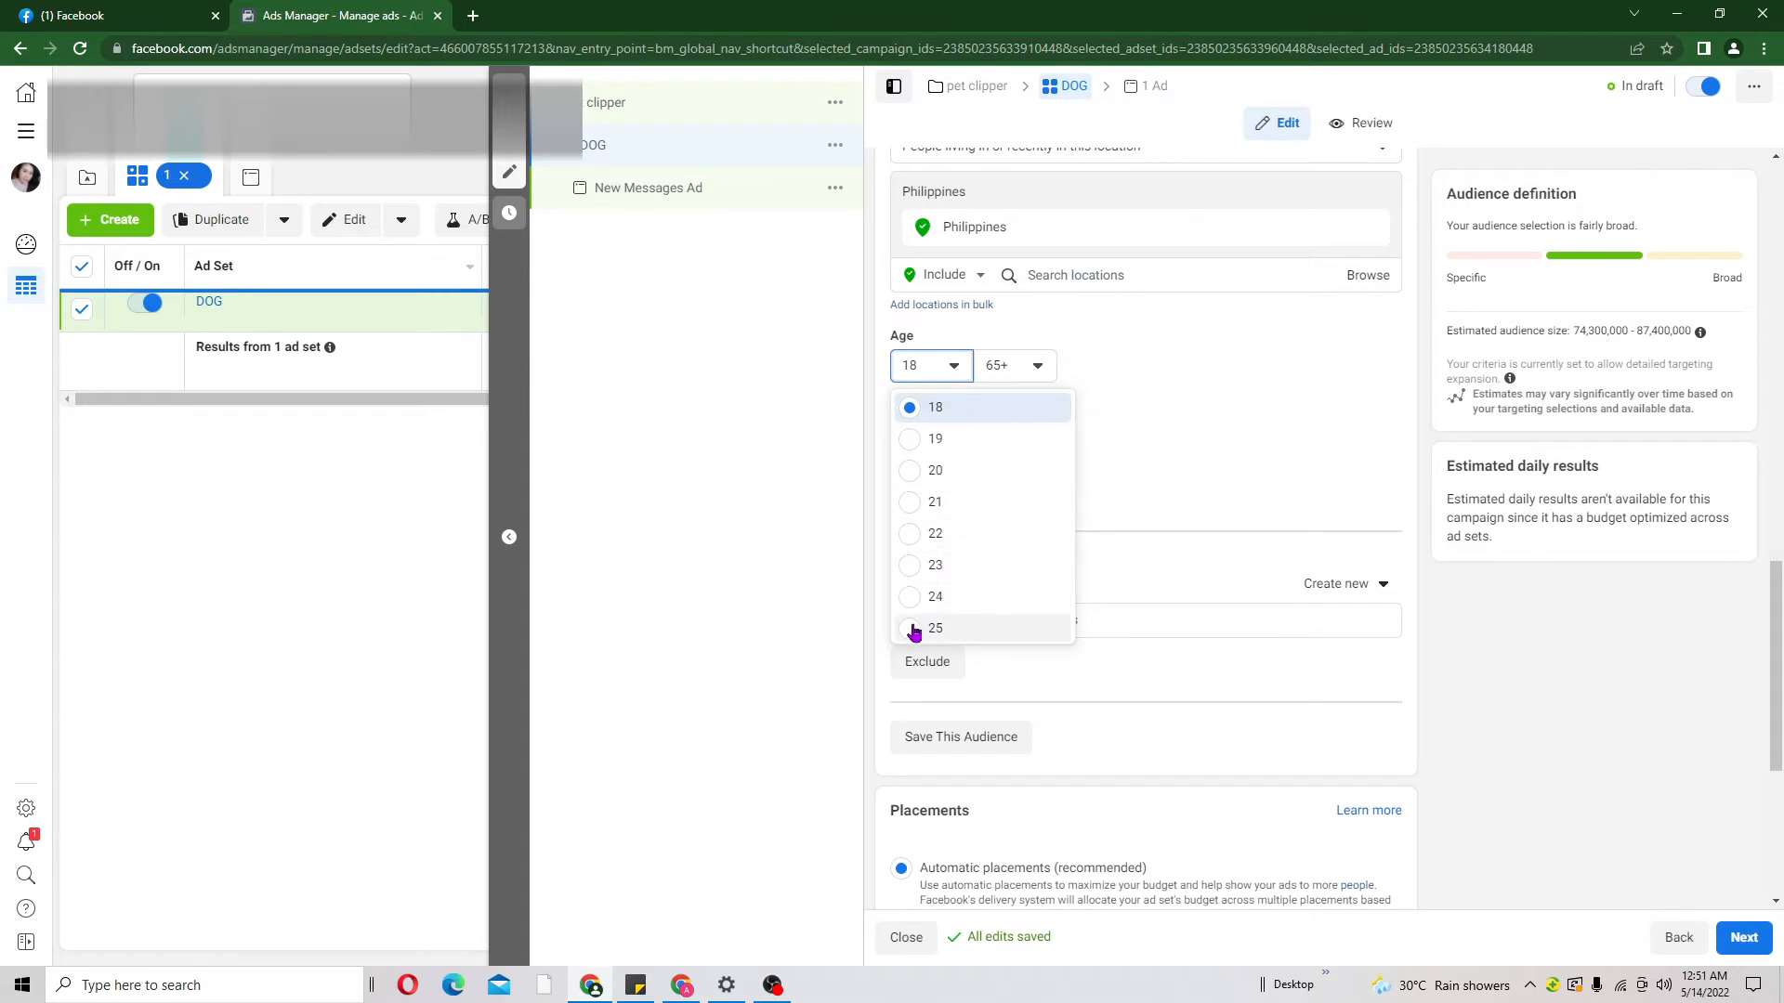
pyautogui.click(913, 630)
pyautogui.click(1127, 501)
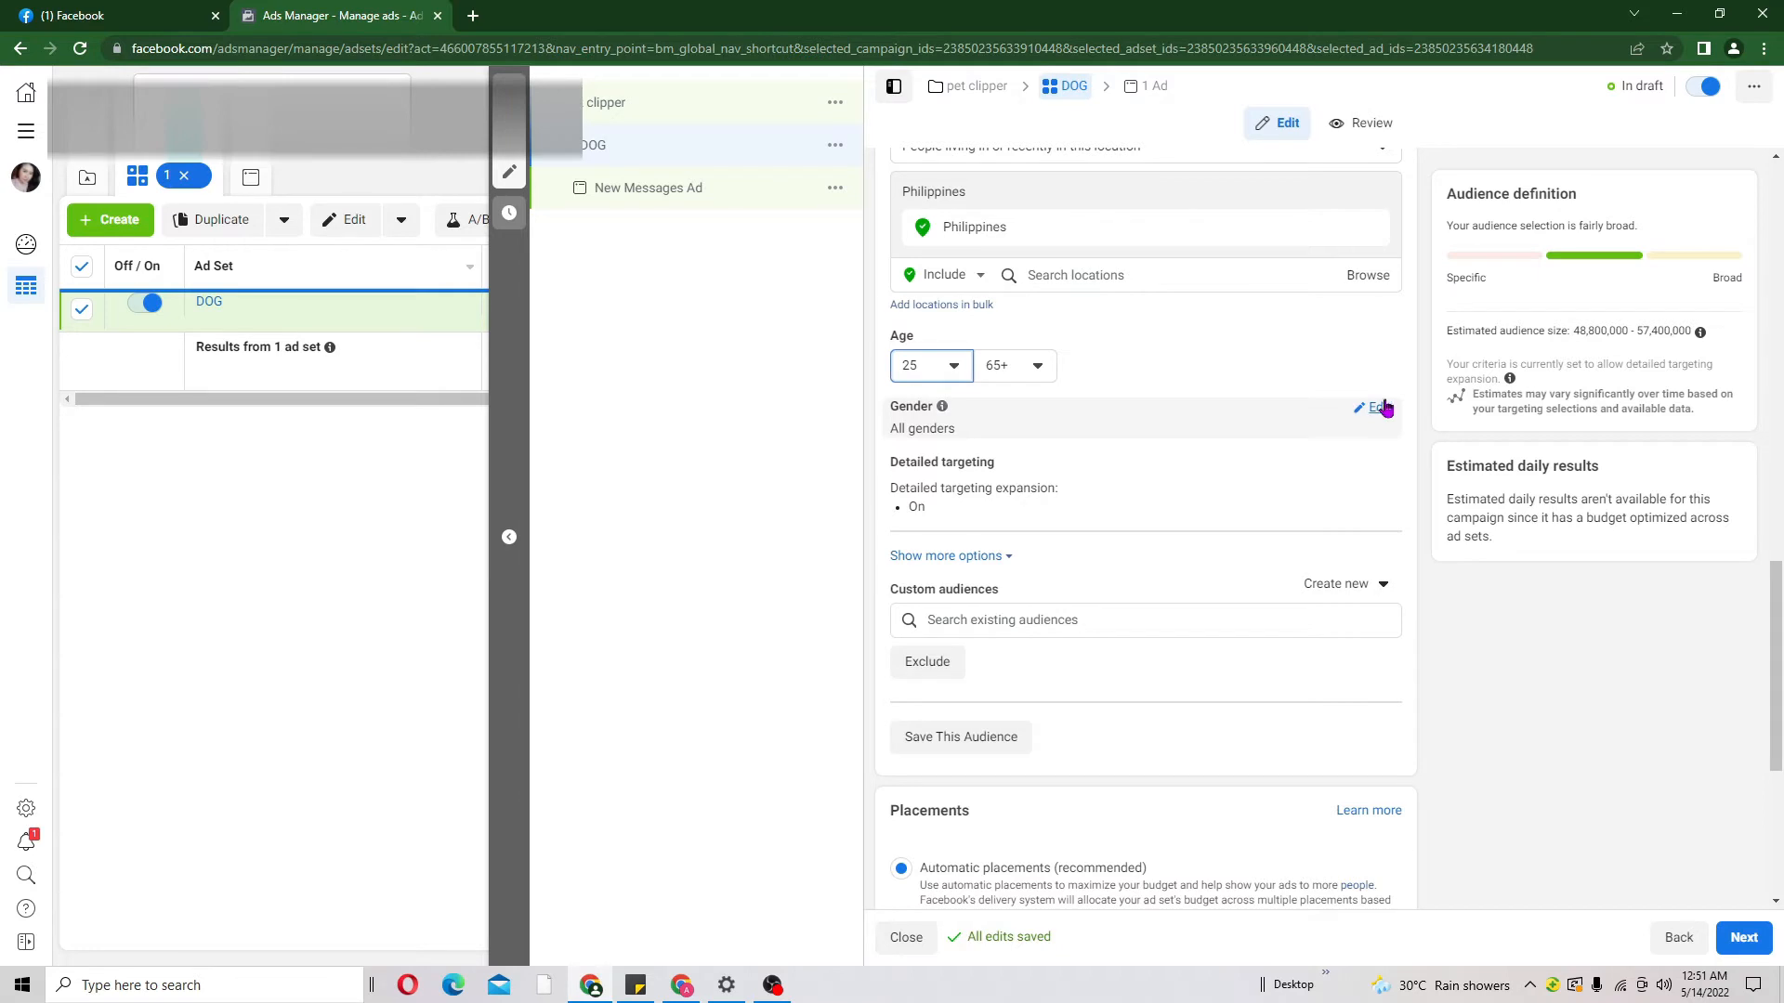
# Examine the All, Men and Women gender options for the audience
pyautogui.click(1374, 407)
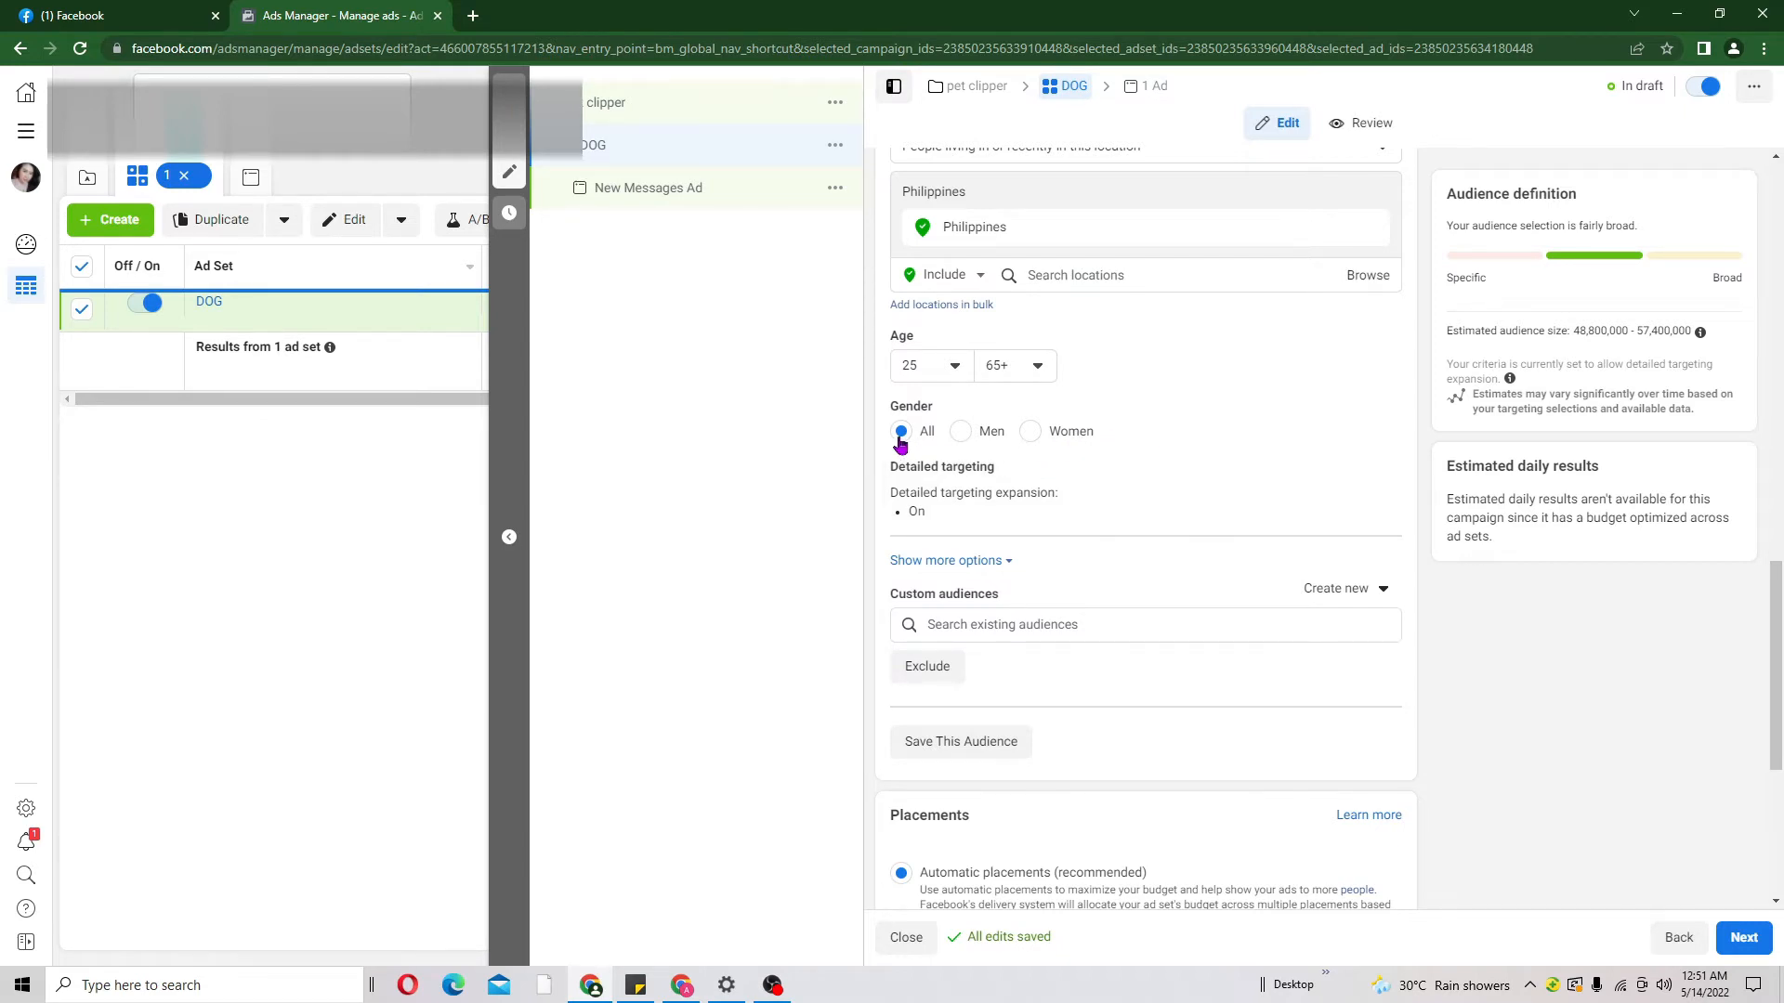
pyautogui.click(960, 433)
pyautogui.click(1033, 433)
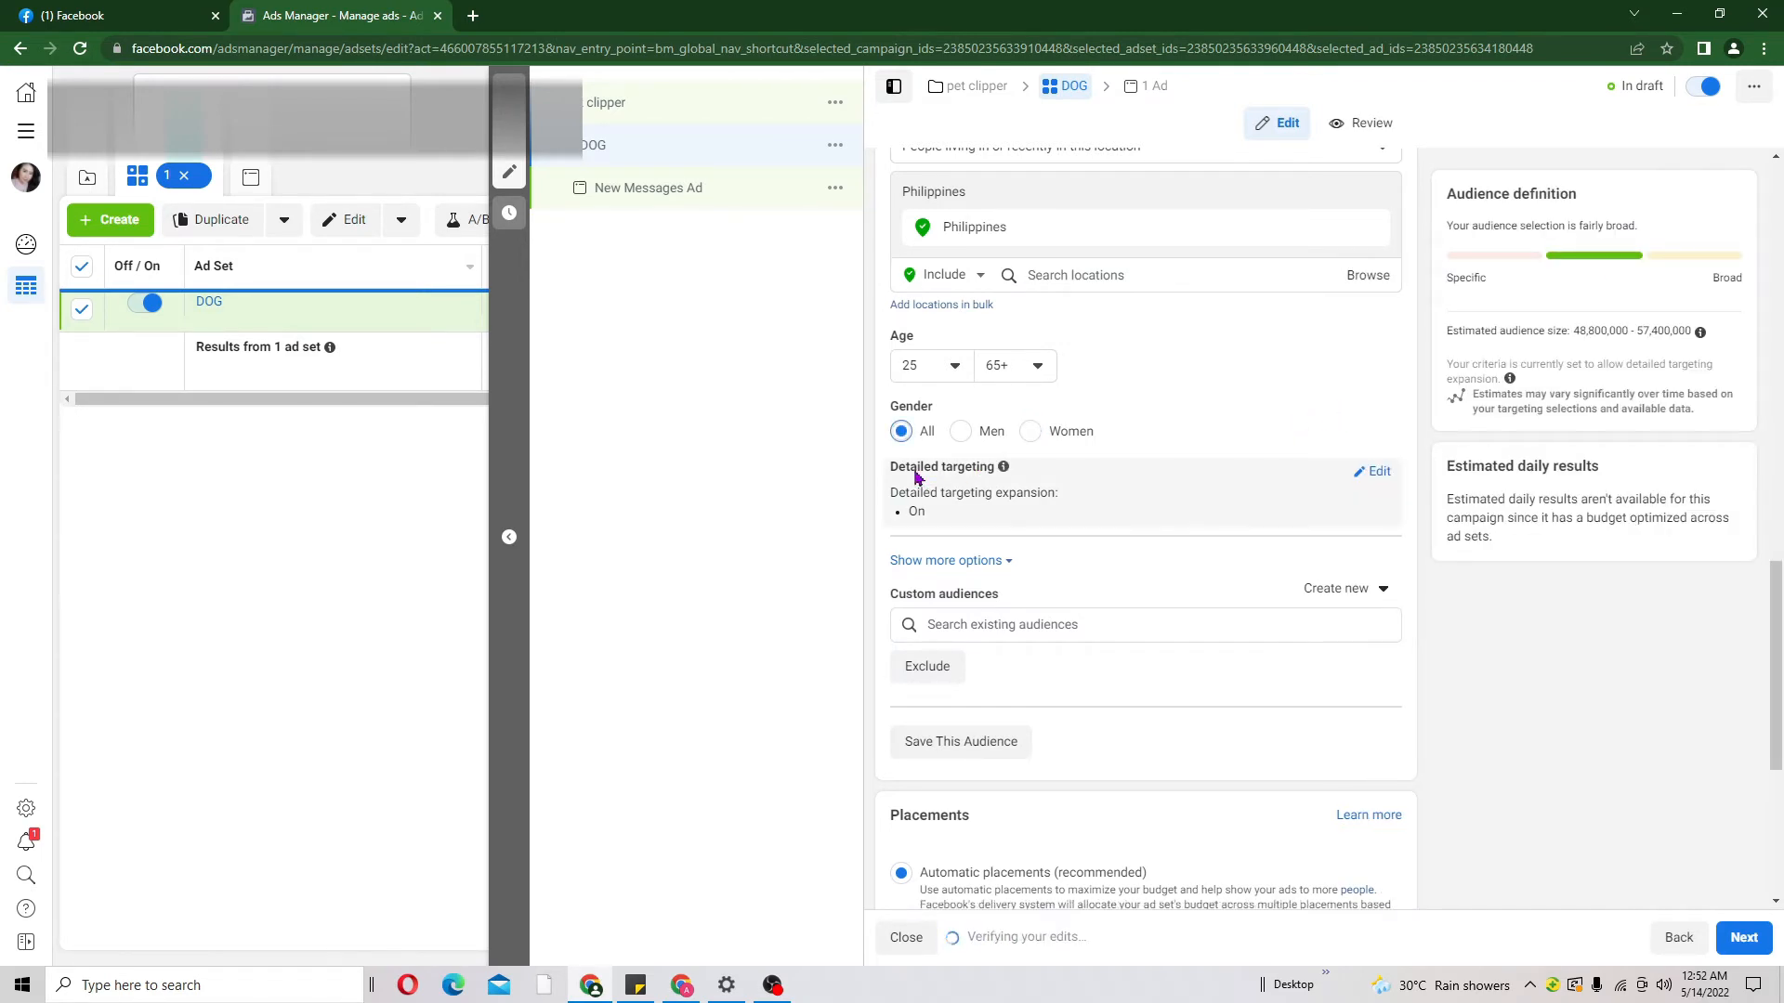
# Edit the detailed targeting and turn off detailed targeting expansion
pyautogui.moveTo(1071, 480)
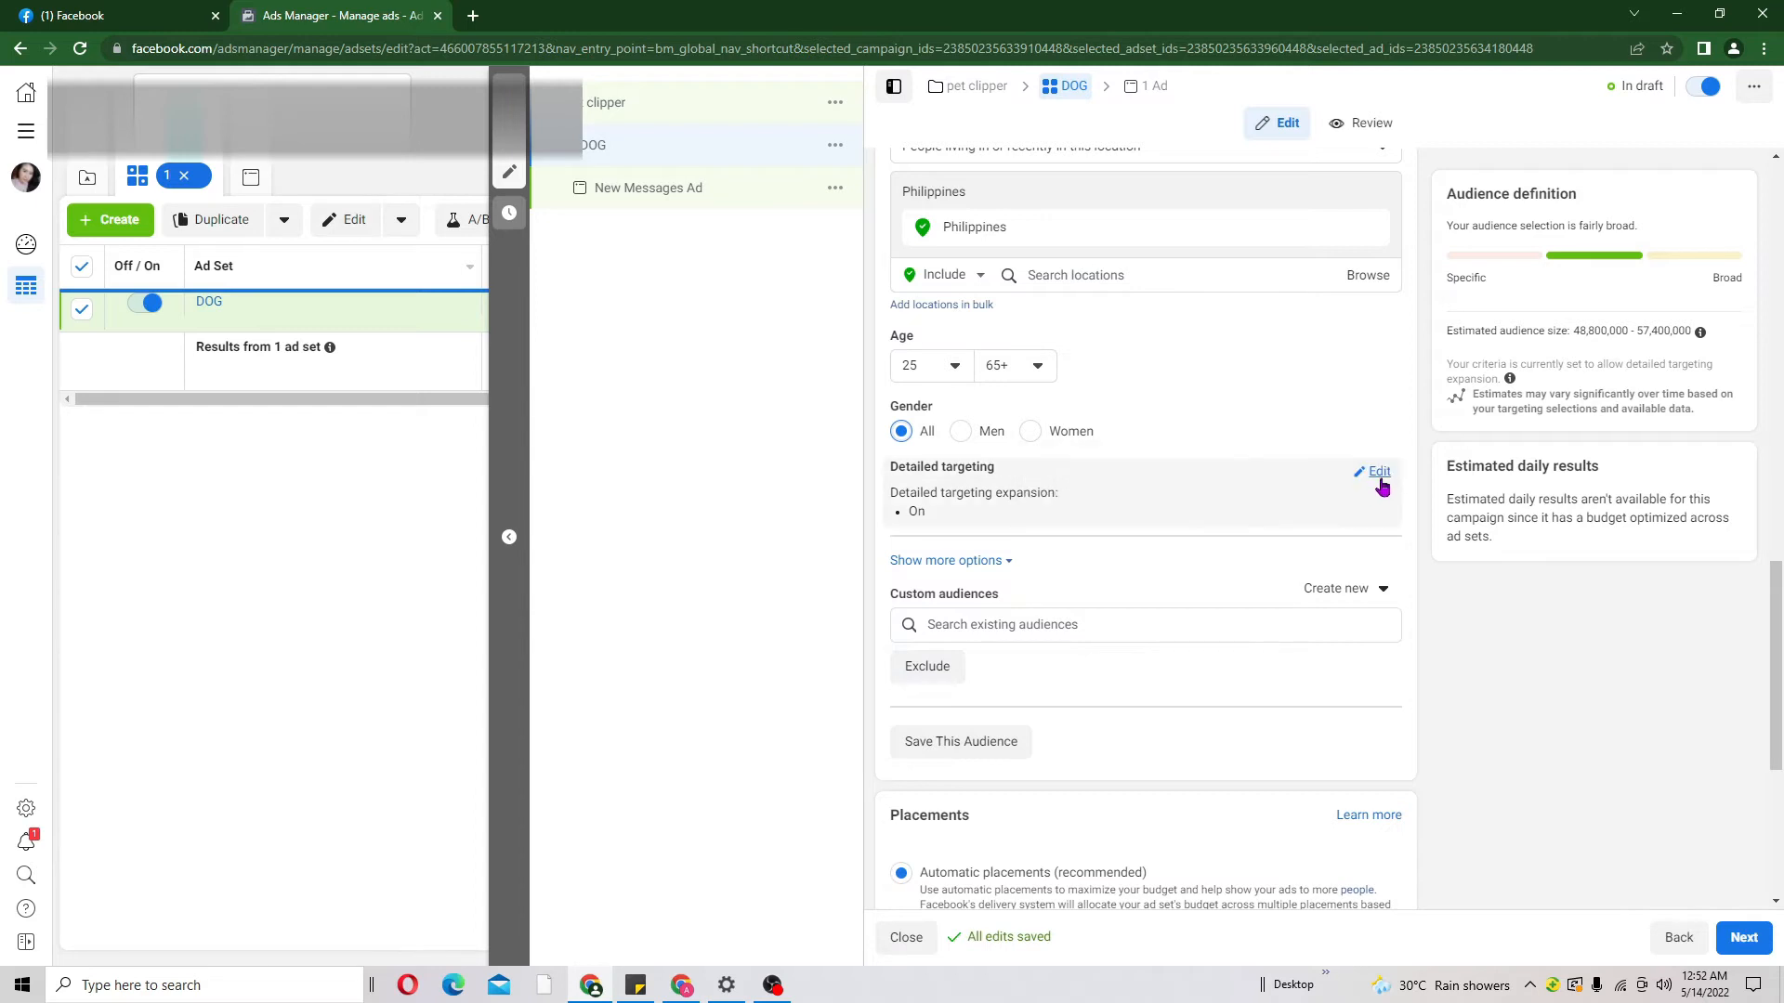
pyautogui.click(1377, 485)
pyautogui.click(902, 623)
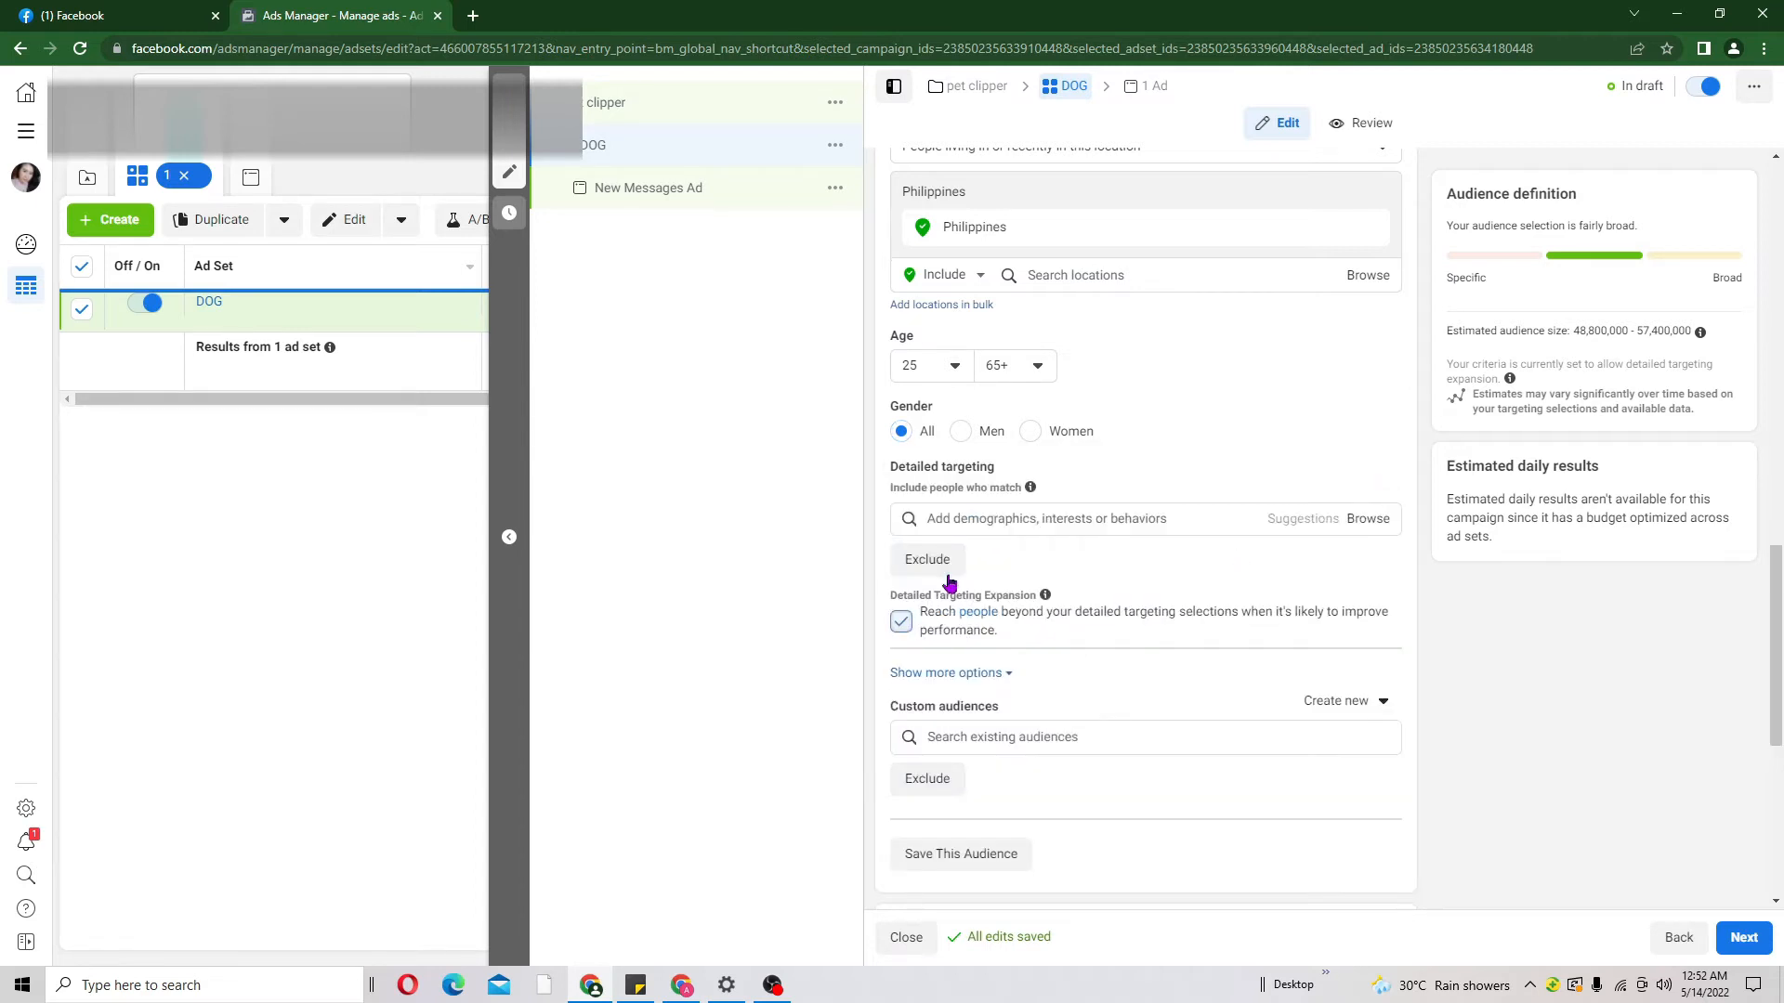
# Add the Dogs interest to the detailed targeting and check the estimated audience size
pyautogui.click(1044, 521)
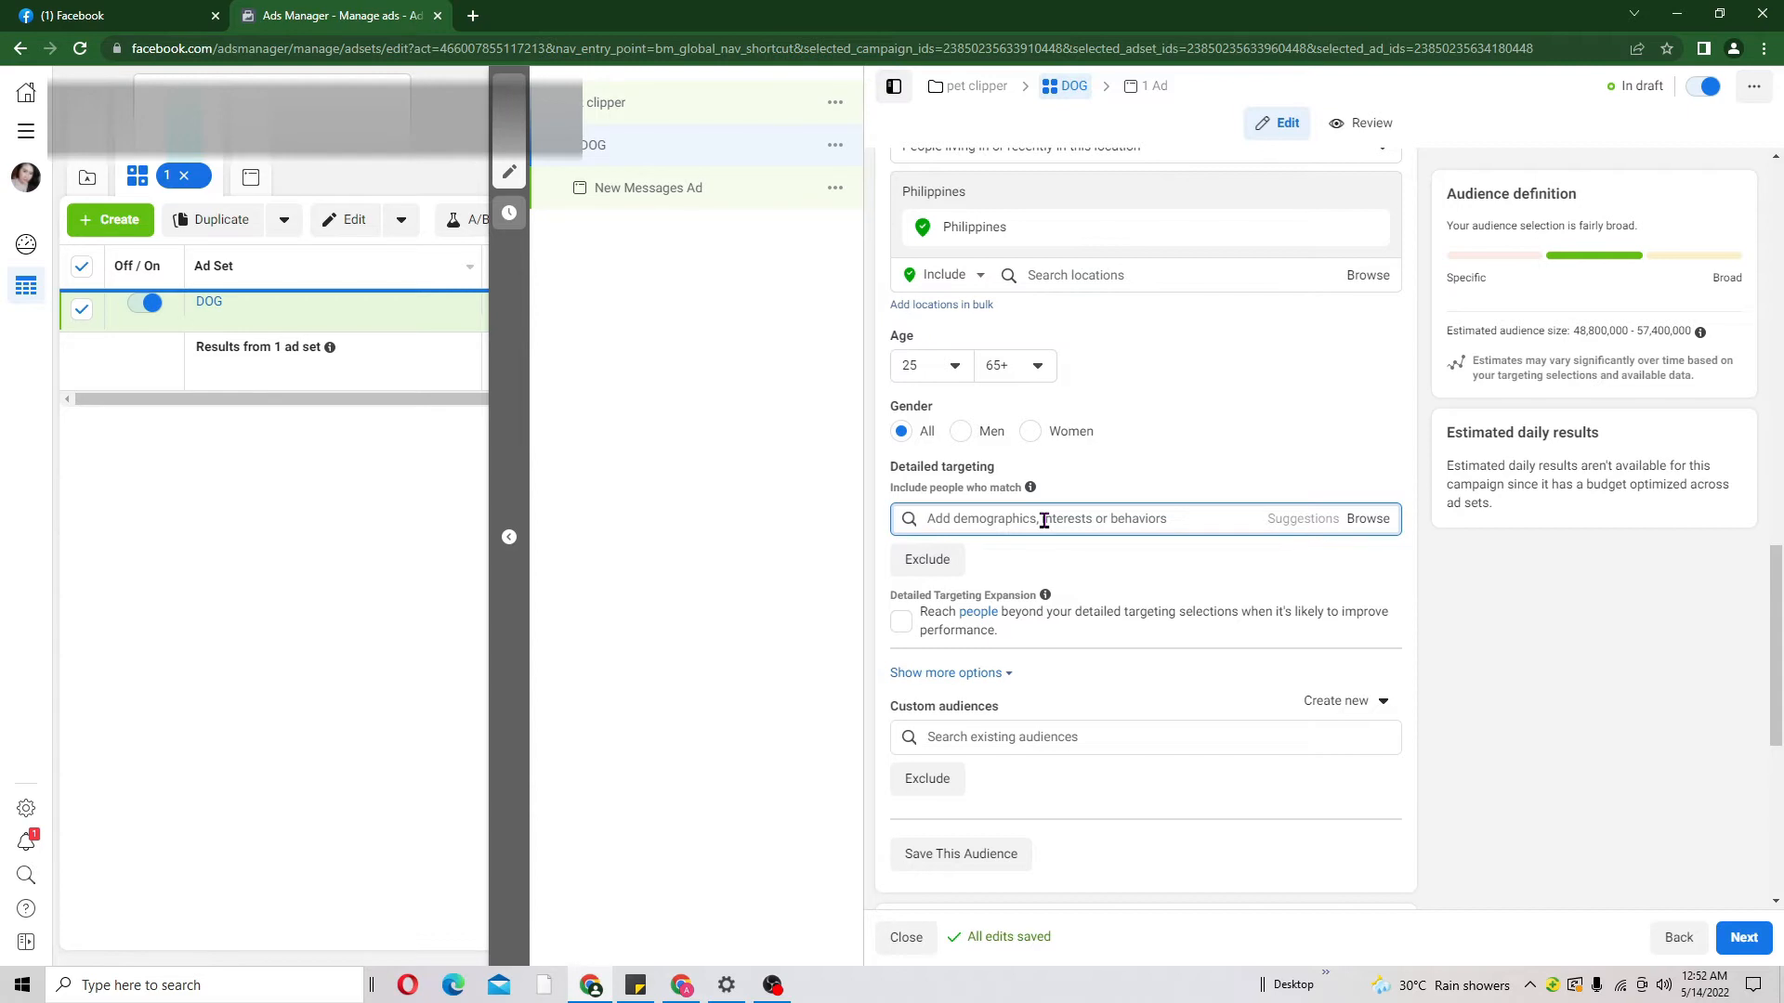
pyautogui.write('DOG')
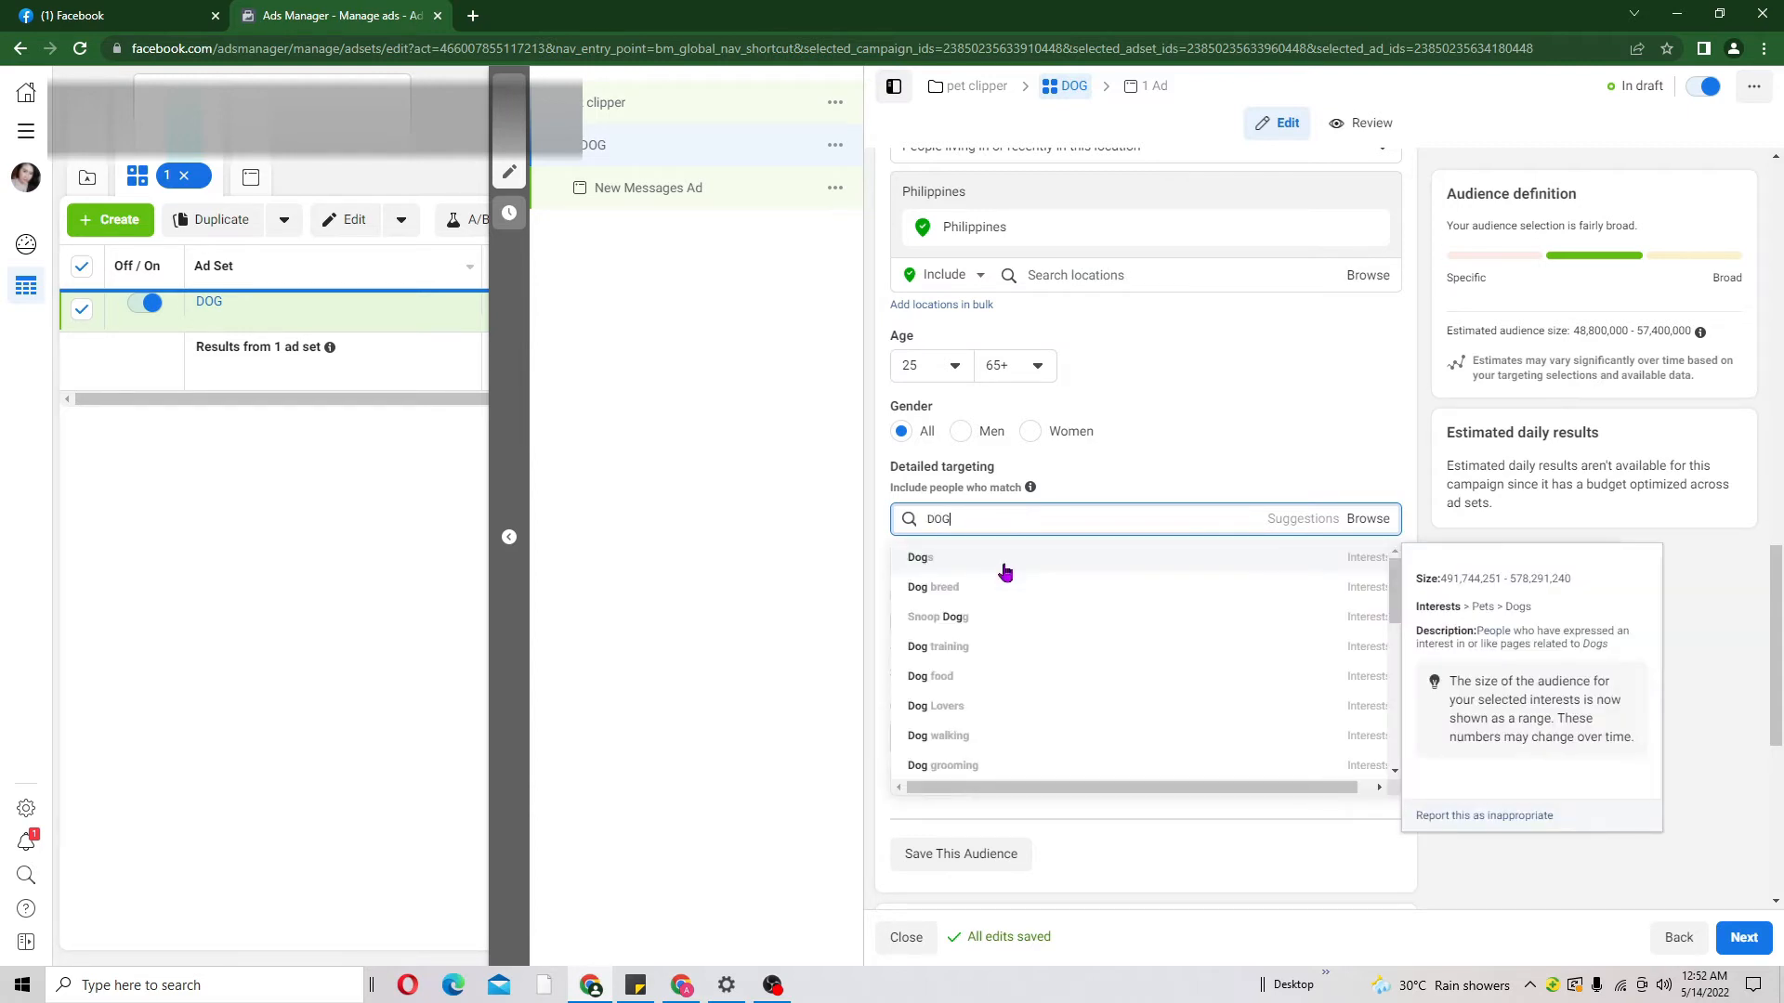
pyautogui.click(1005, 572)
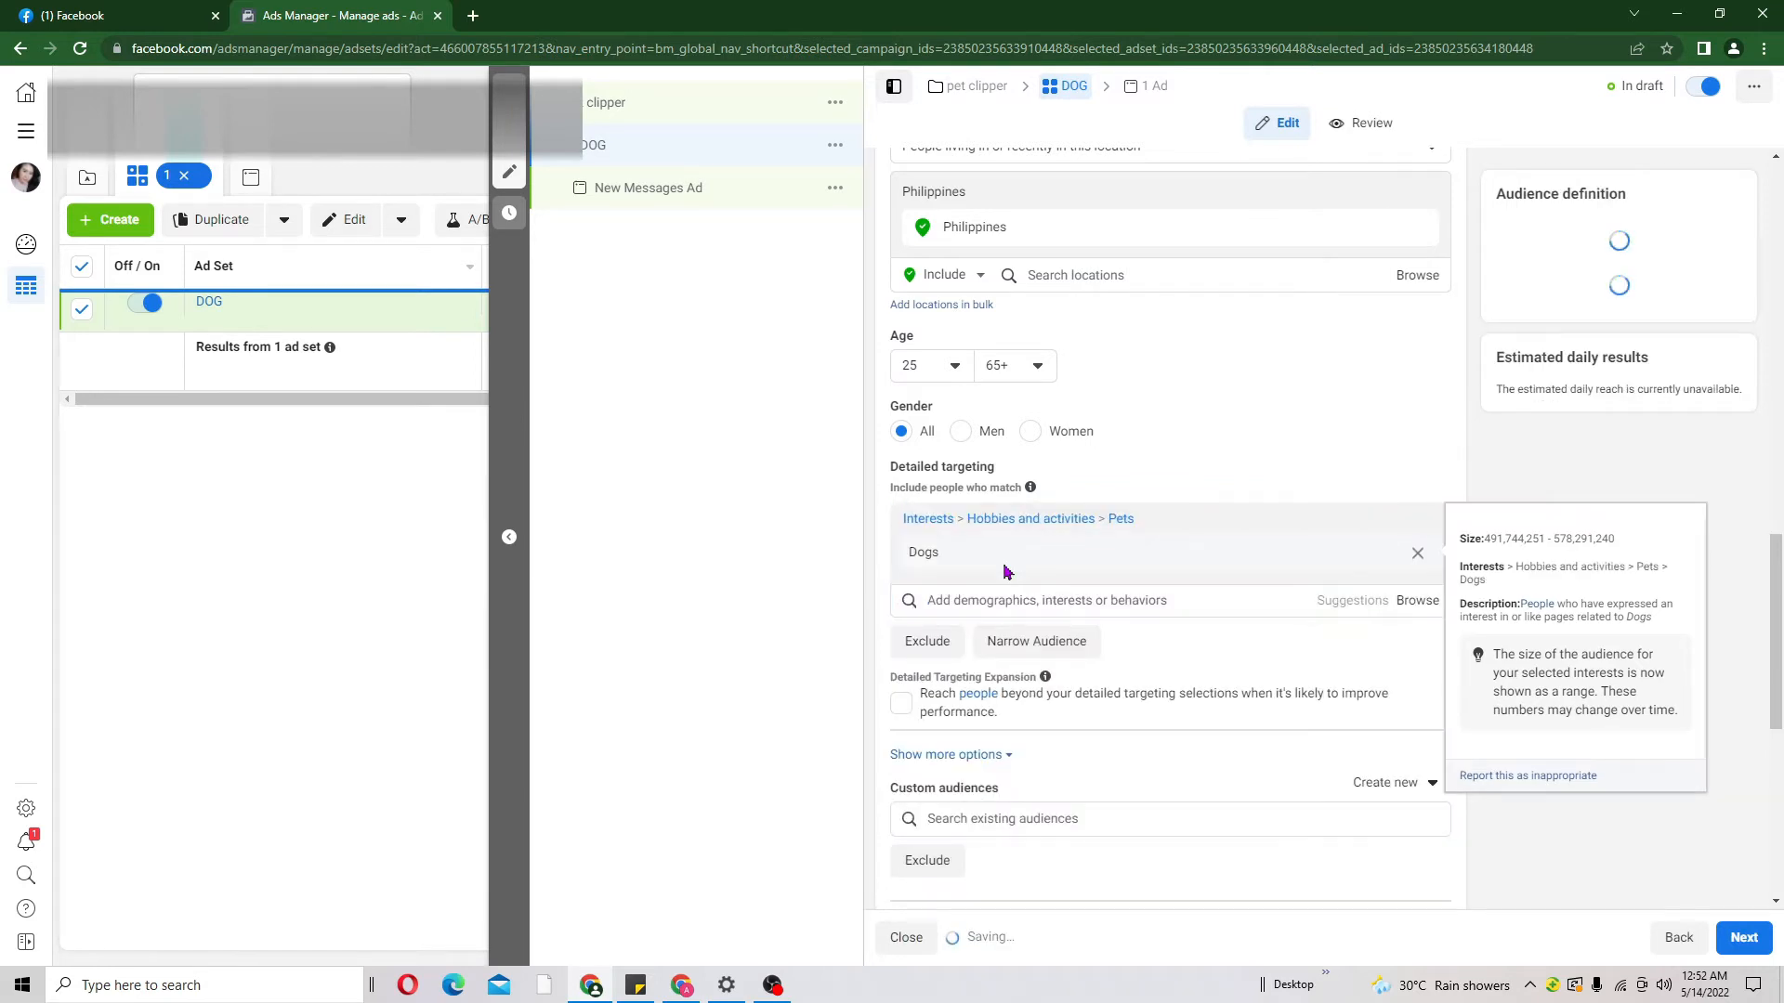
pyautogui.click(1450, 445)
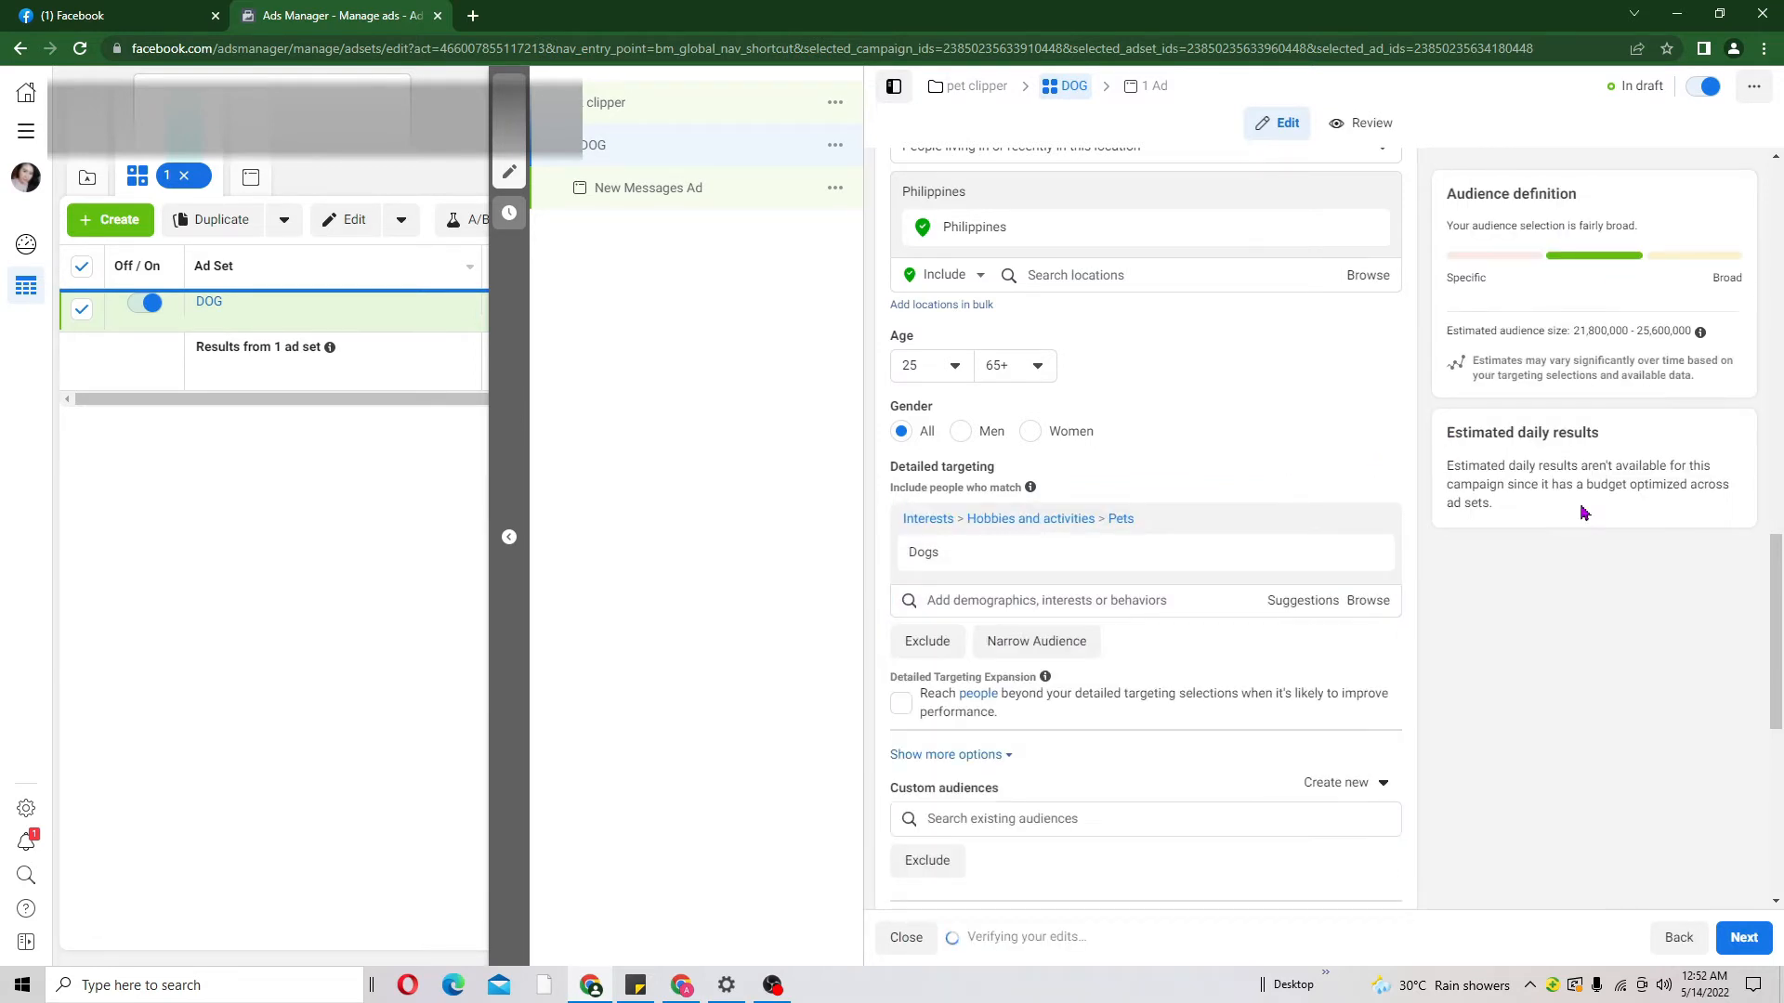
pyautogui.moveTo(1569, 335); pyautogui.dragTo(1717, 333)
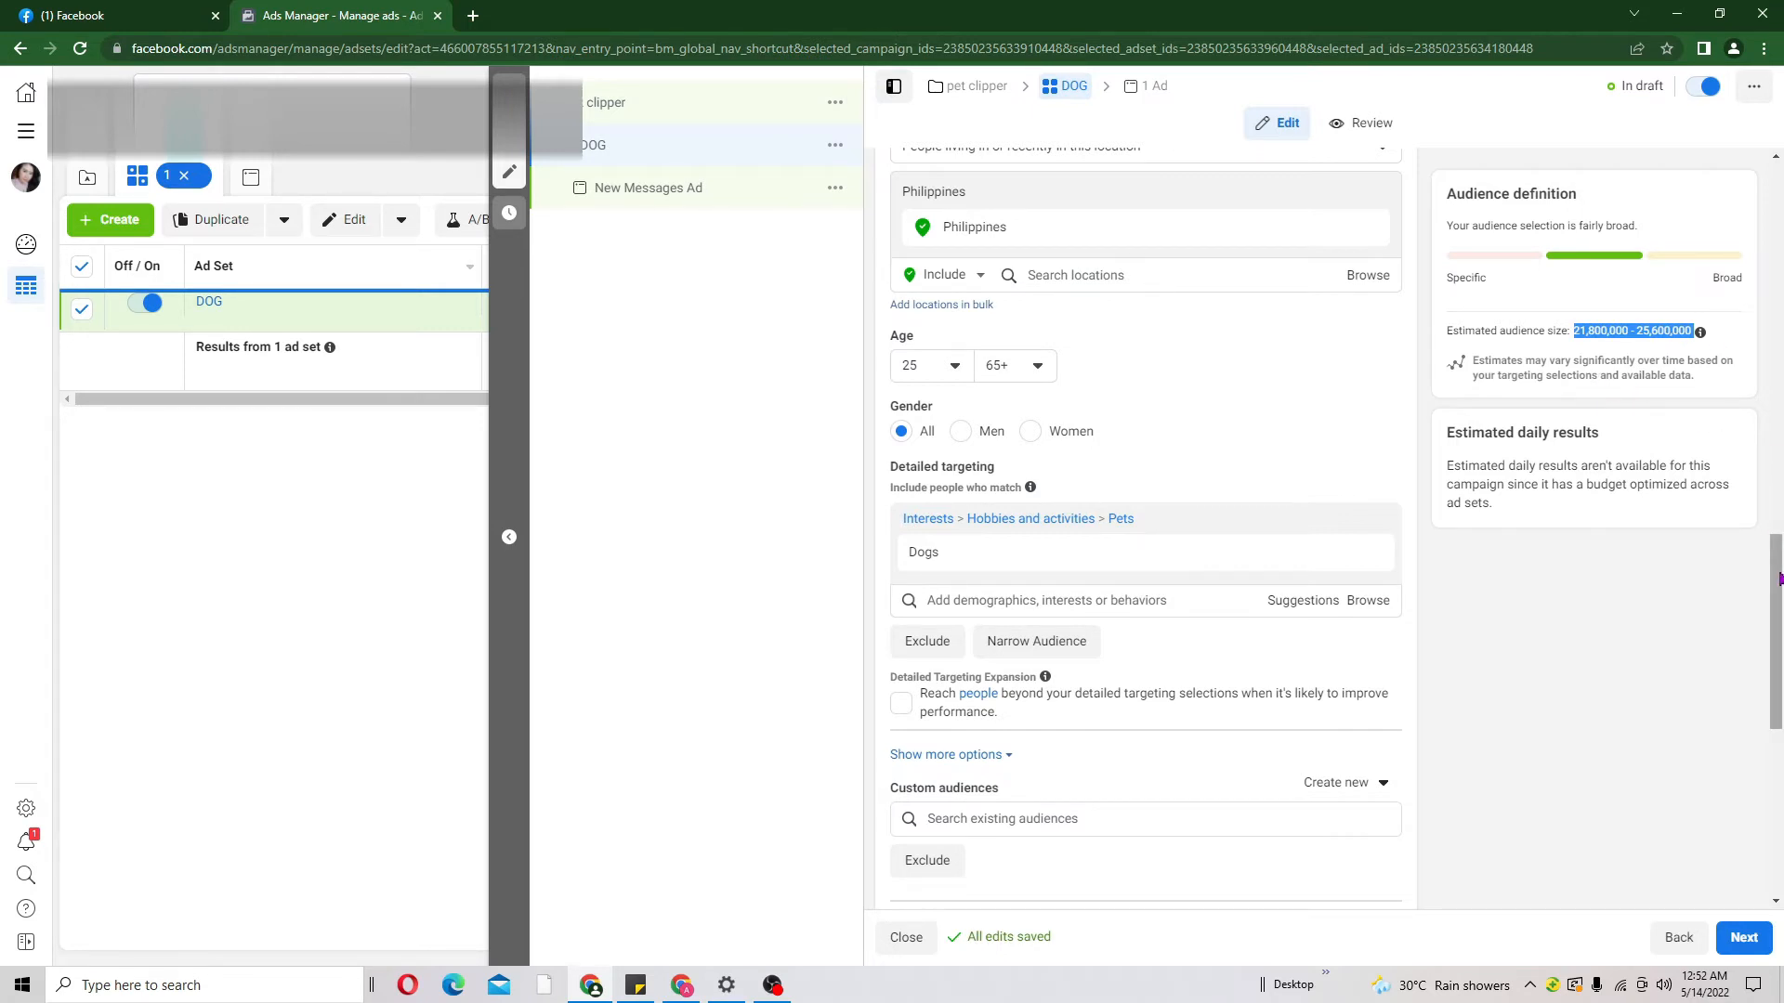
# Narrow the audience to people who also match the Engaged Shoppers behavior and check the estimated audience size
pyautogui.moveTo(1781, 580); pyautogui.dragTo(1781, 581)
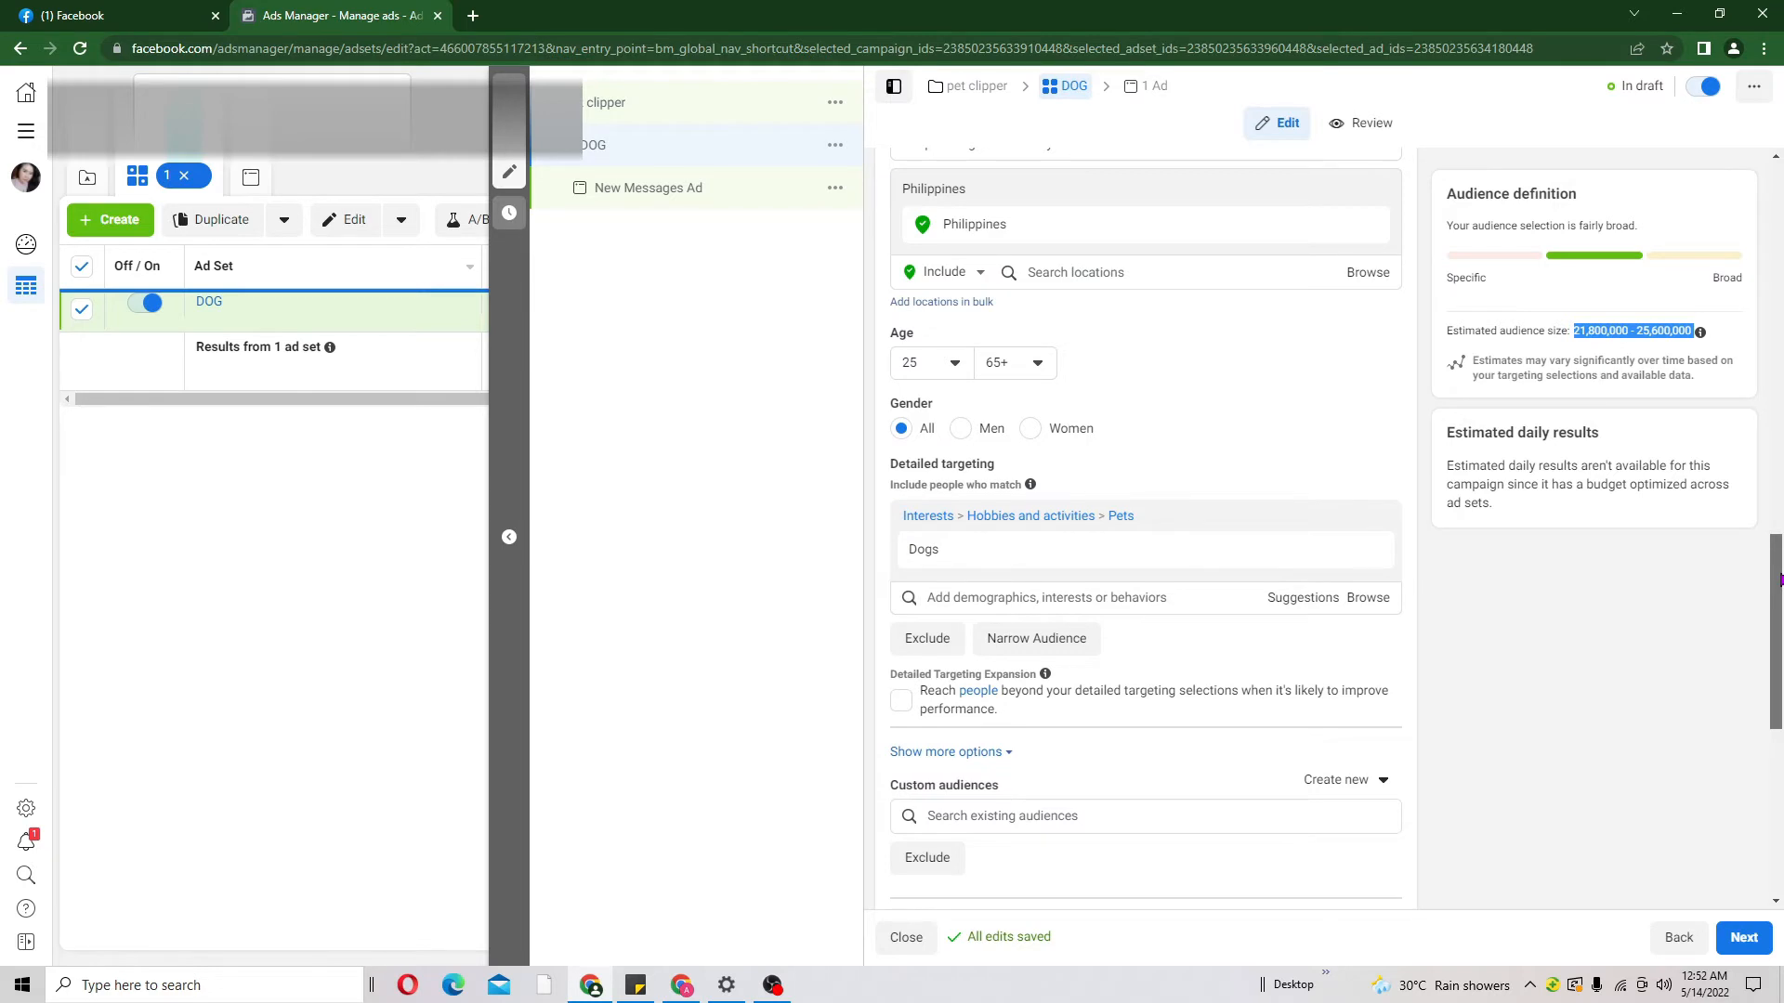
pyautogui.click(1050, 650)
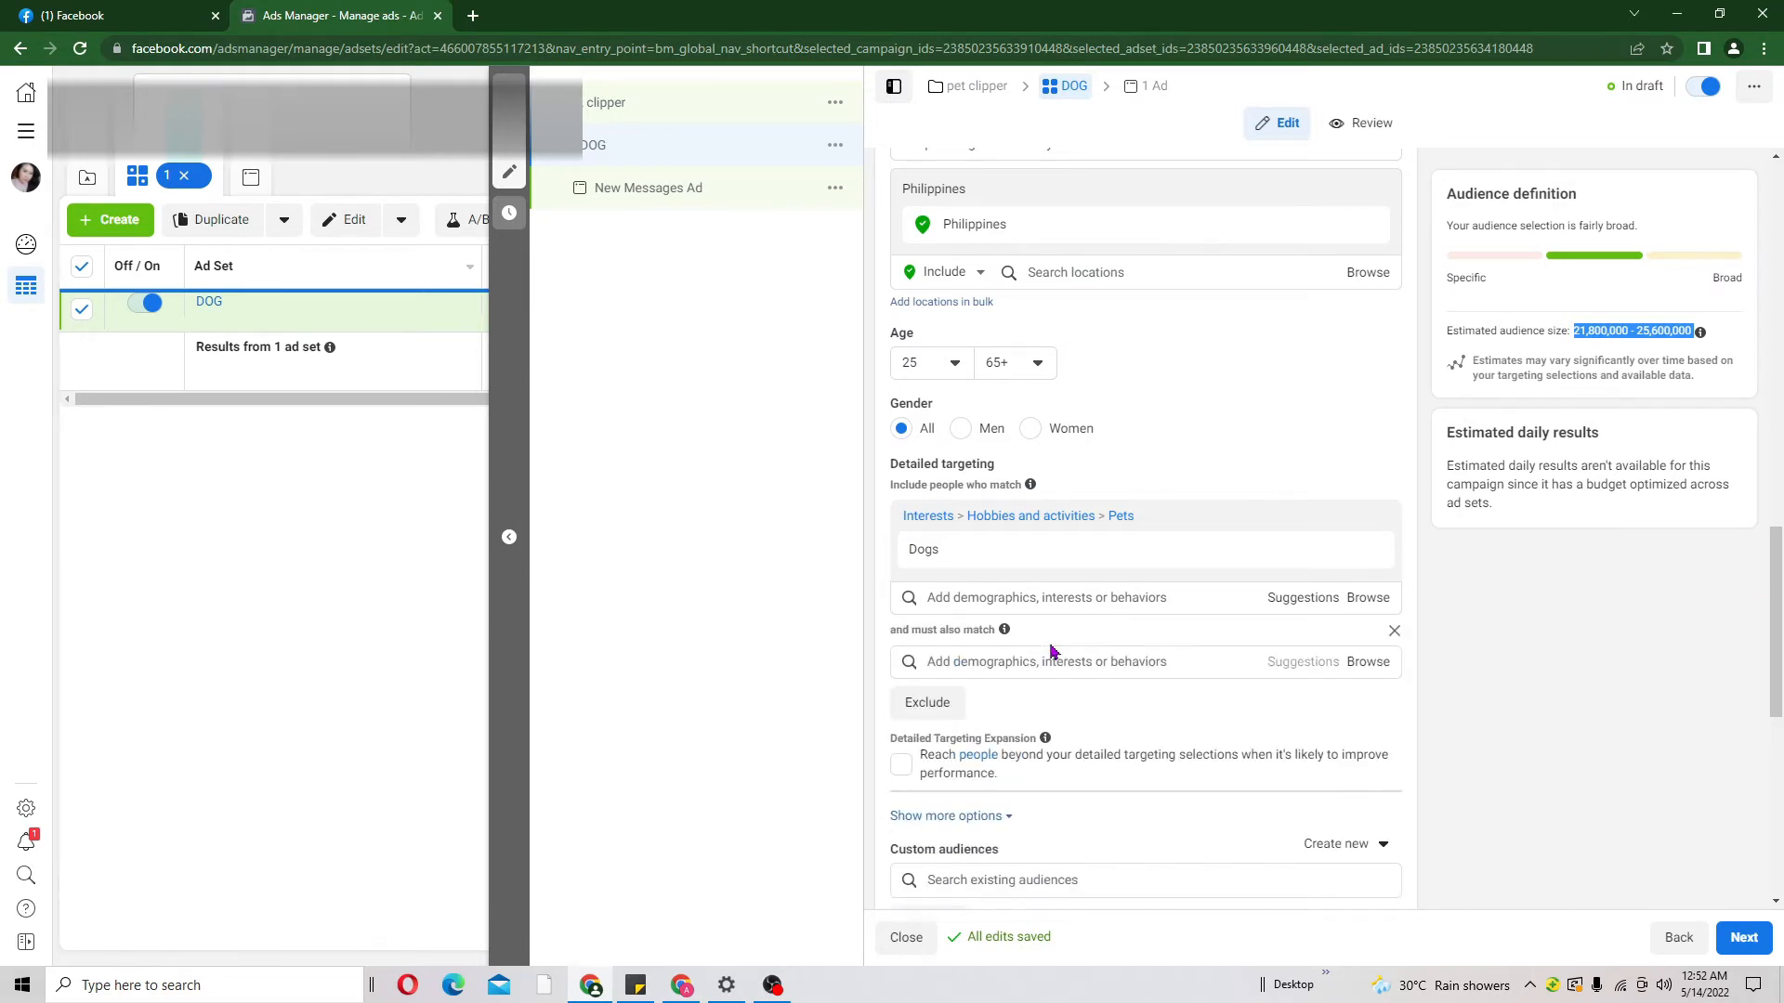
pyautogui.click(1096, 661)
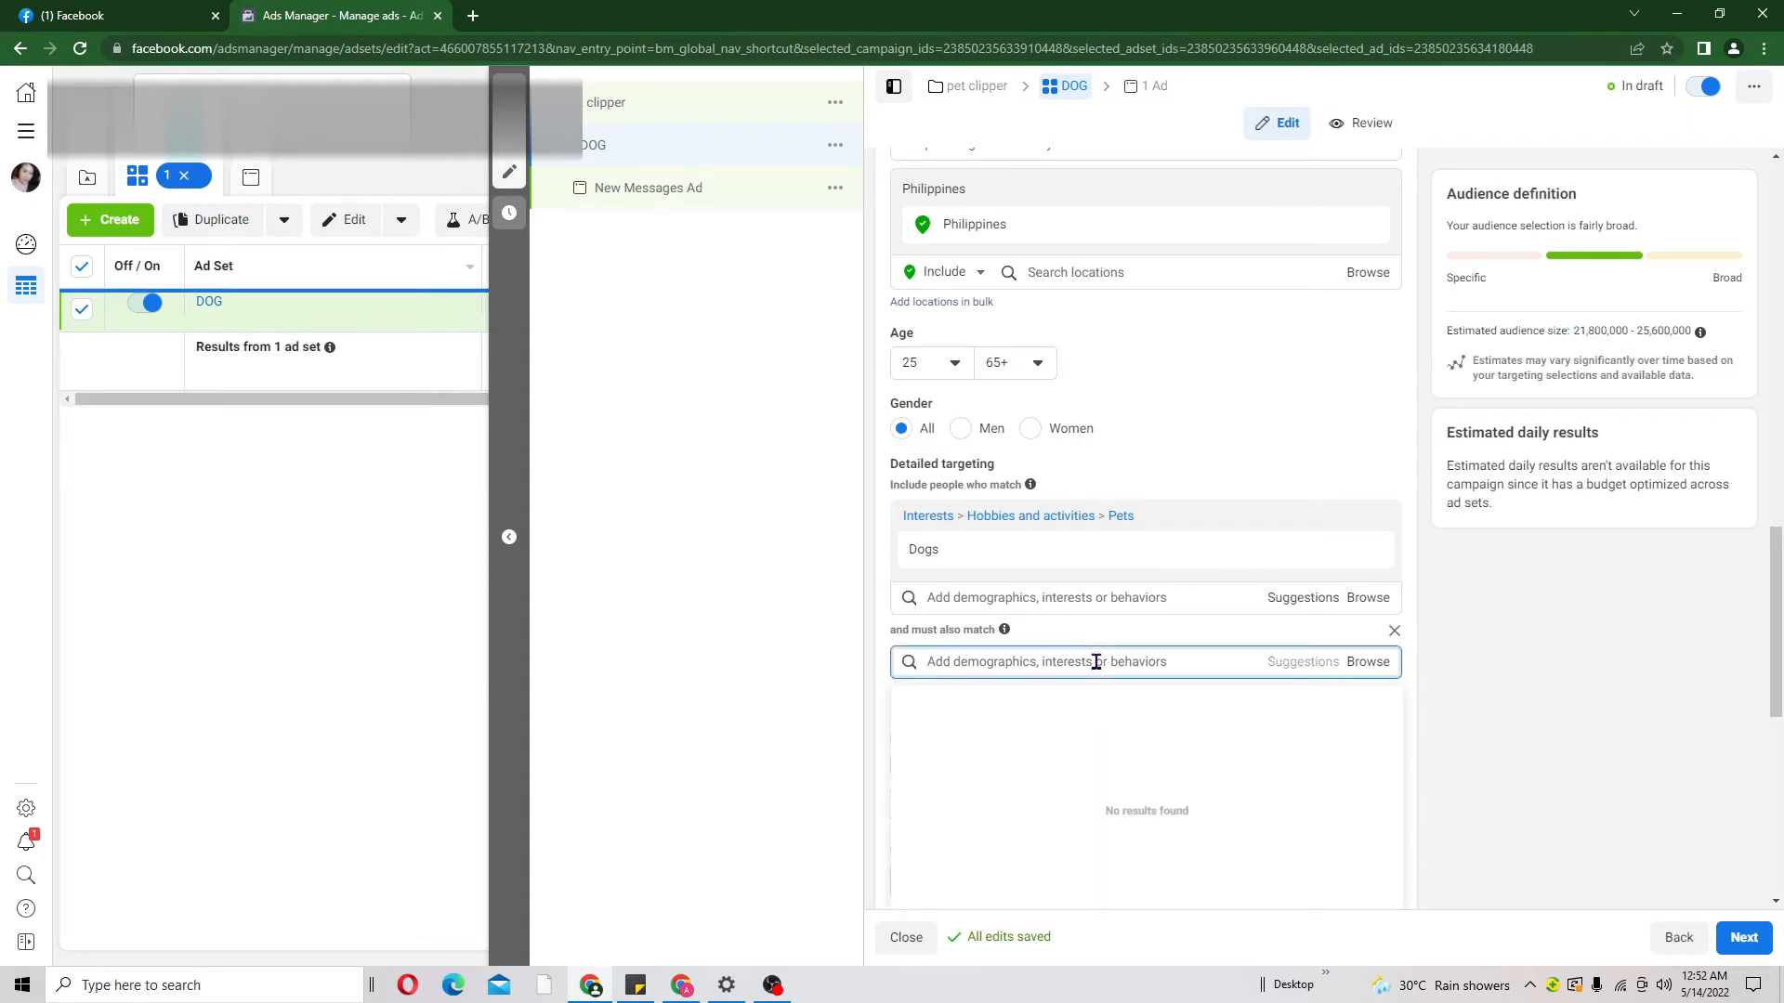
pyautogui.write('ENGAGED SHOPPERS')
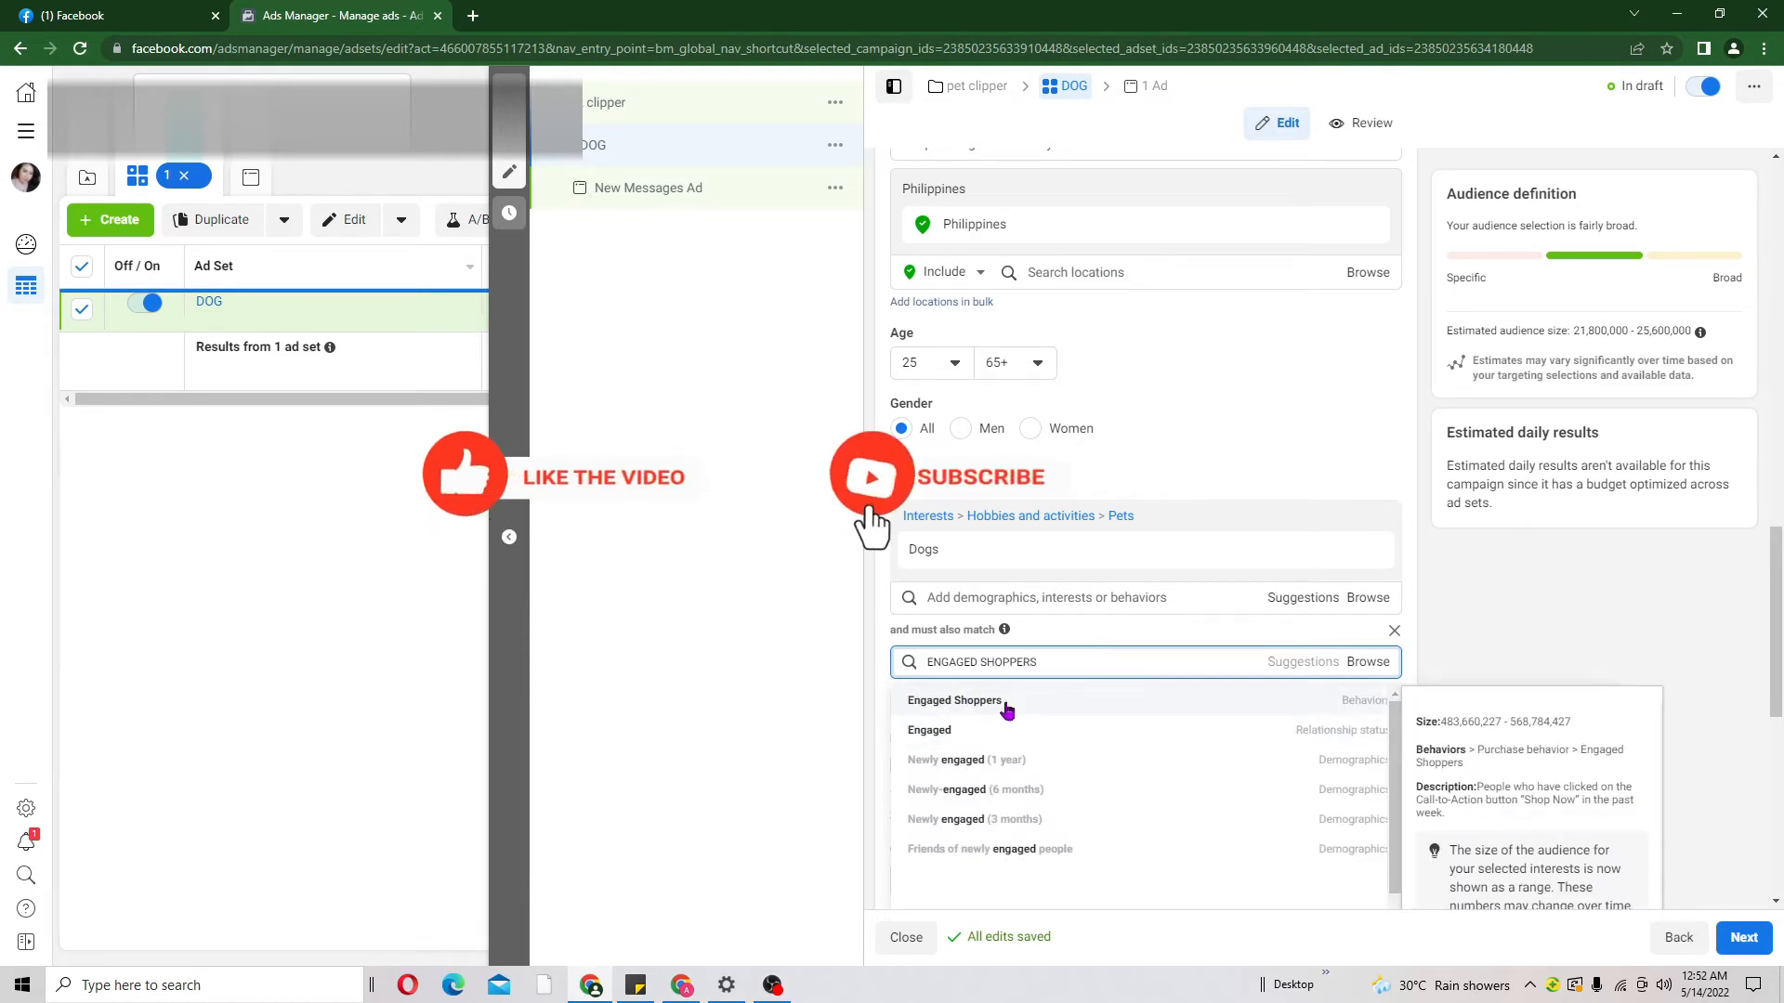
pyautogui.click(1183, 700)
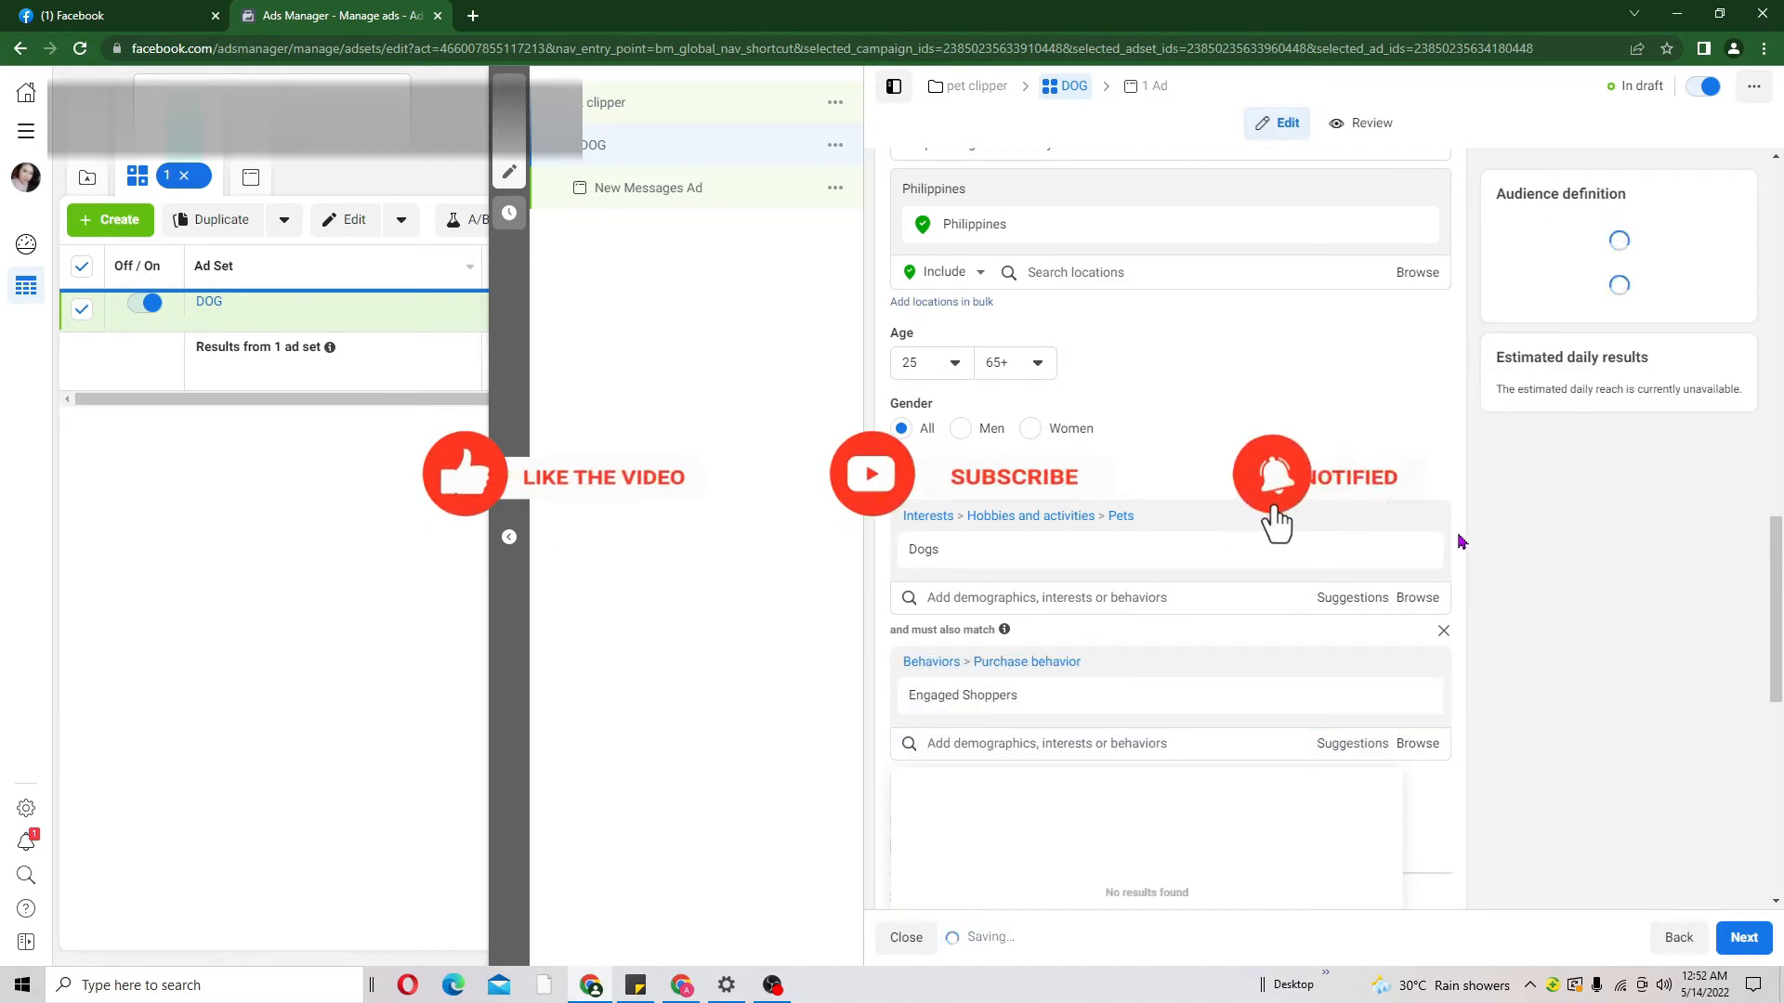
pyautogui.click(1733, 628)
pyautogui.moveTo(1777, 608); pyautogui.dragTo(1782, 644)
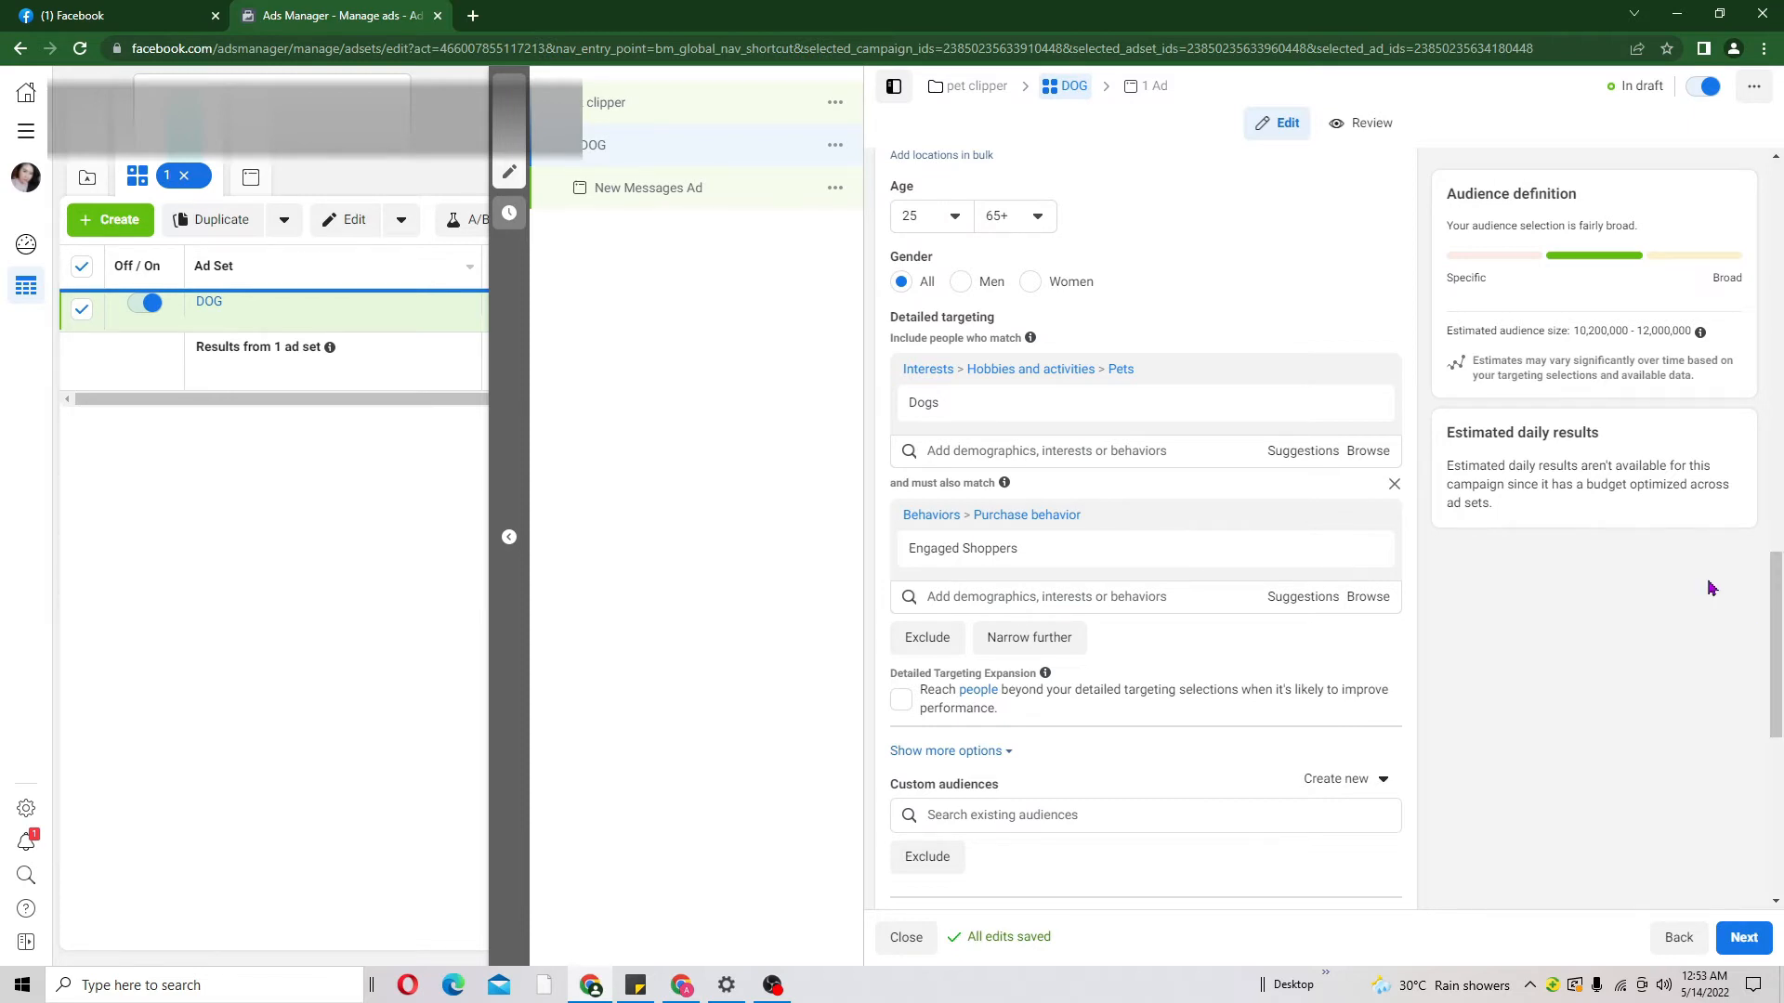
pyautogui.moveTo(1575, 332); pyautogui.dragTo(1698, 336)
pyautogui.moveTo(1700, 335)
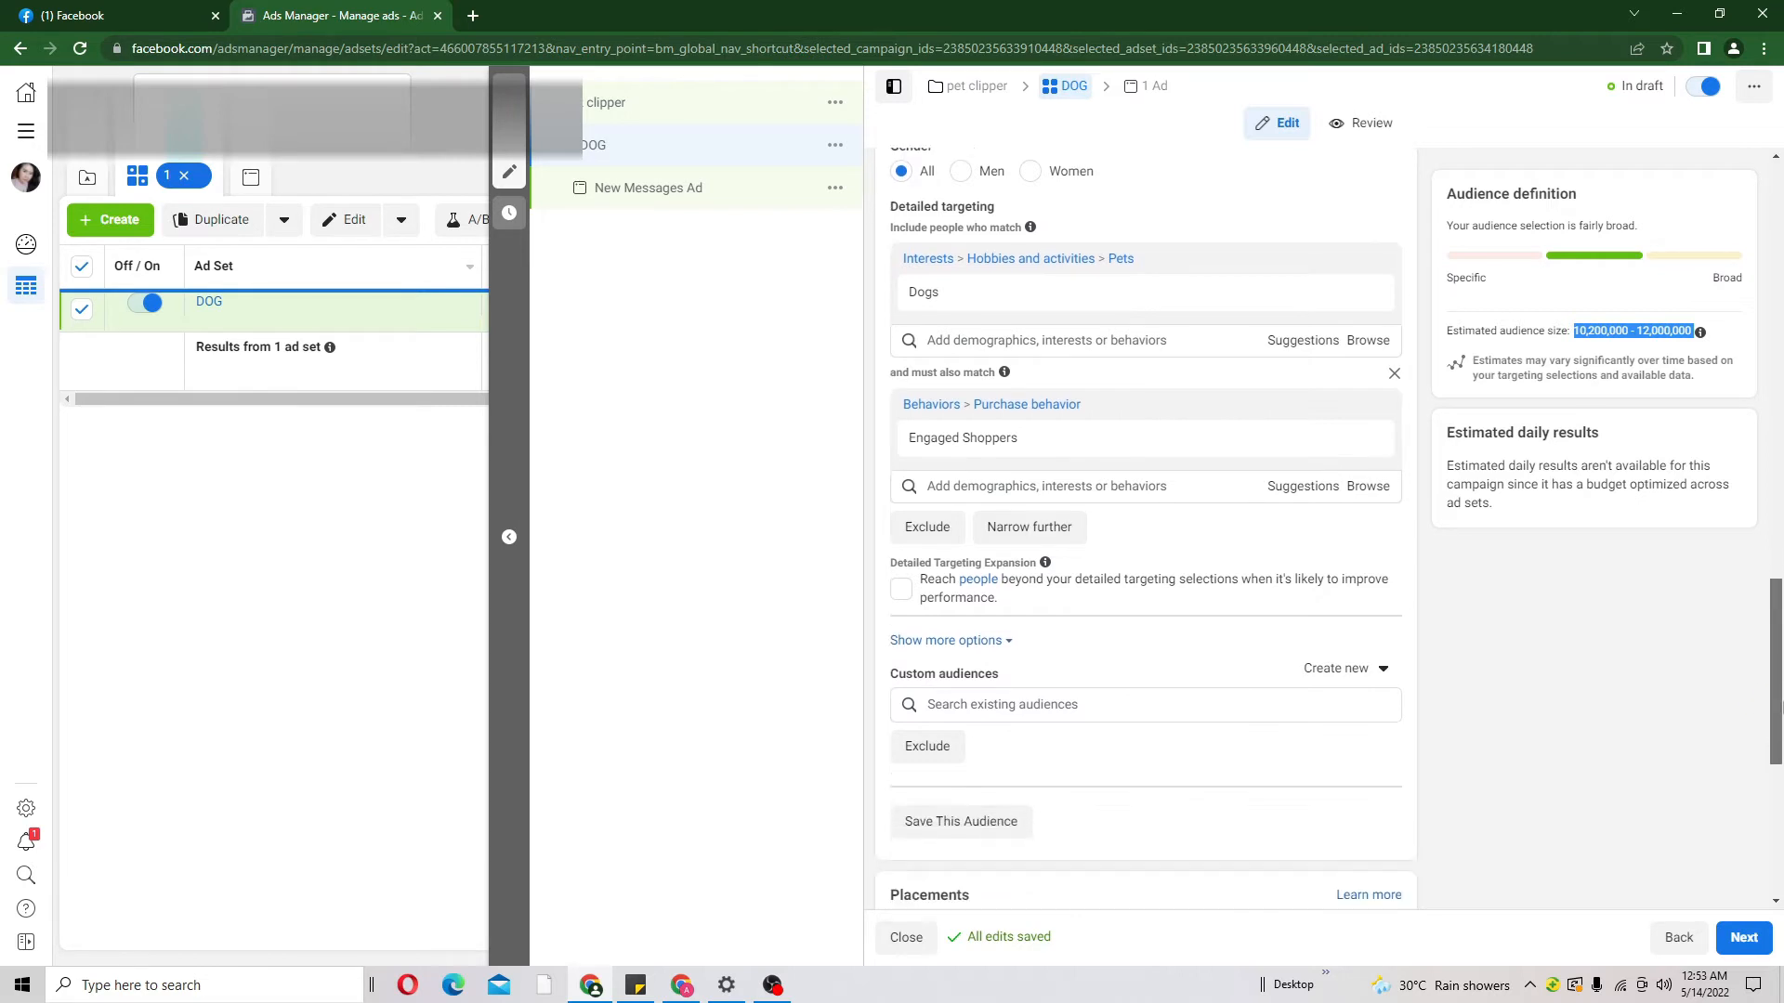
# Choose manual placements on only the Facebook and Messenger platforms, and proceed to the ad level
pyautogui.moveTo(1779, 675); pyautogui.dragTo(1780, 825)
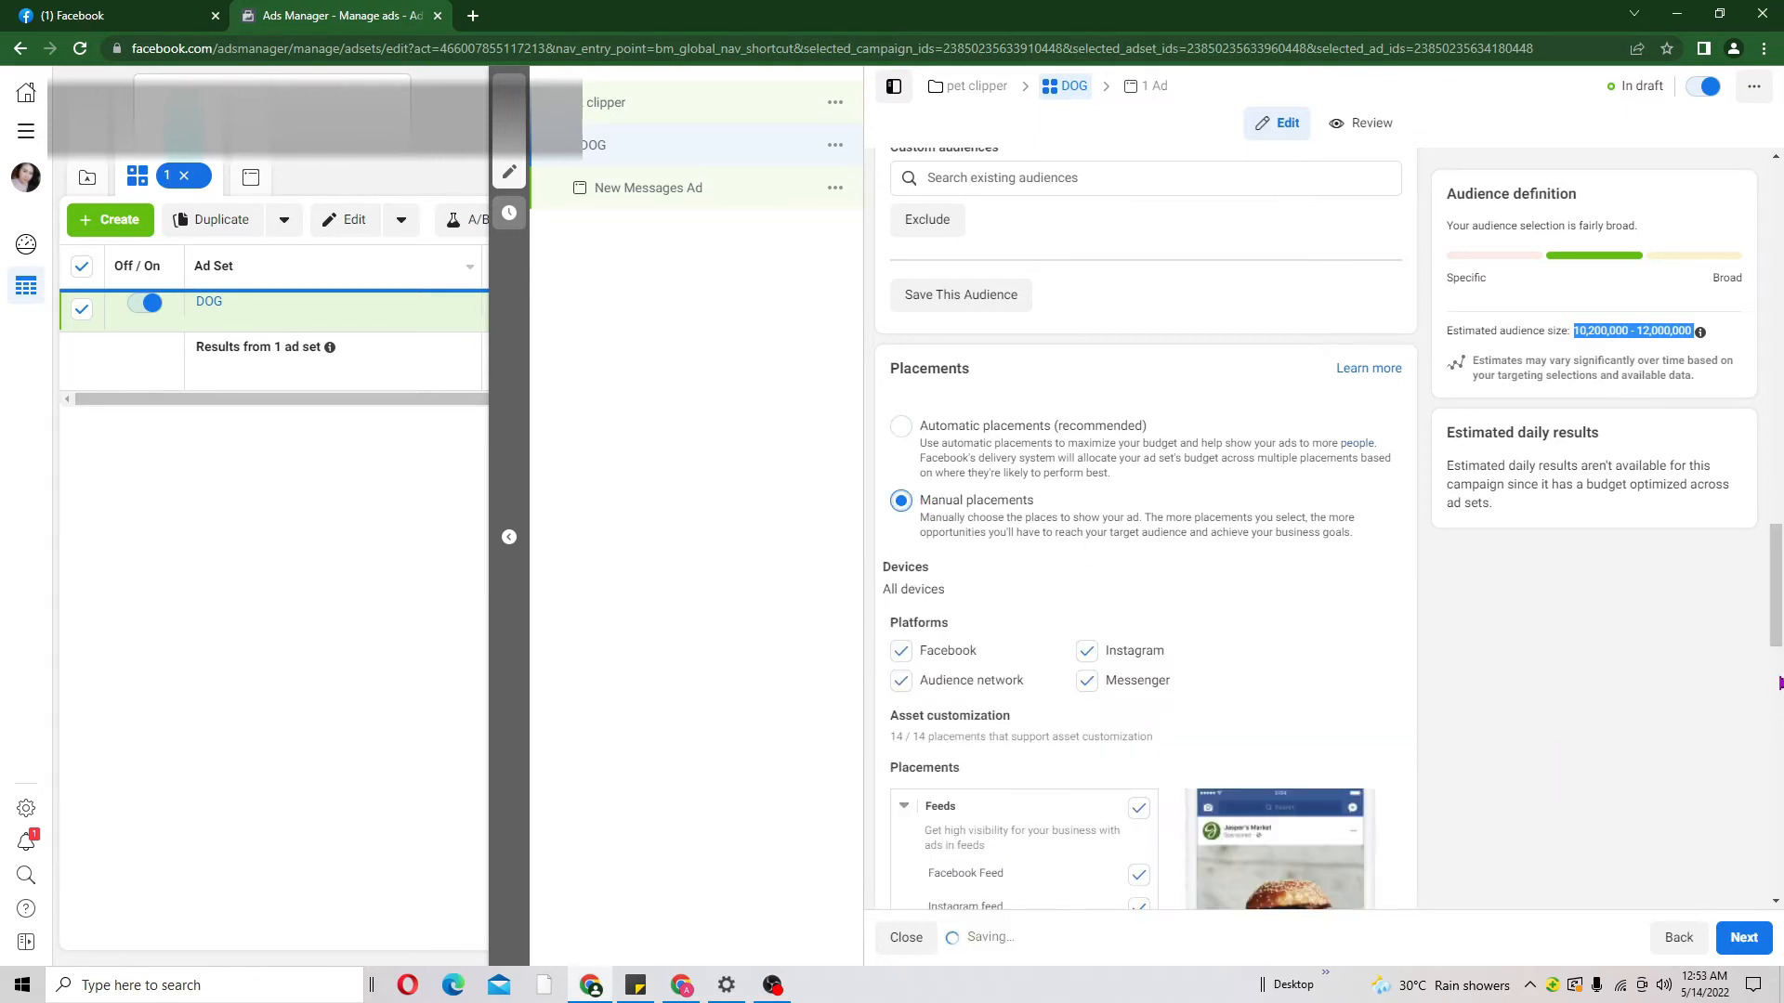
pyautogui.moveTo(1780, 597); pyautogui.dragTo(1782, 634)
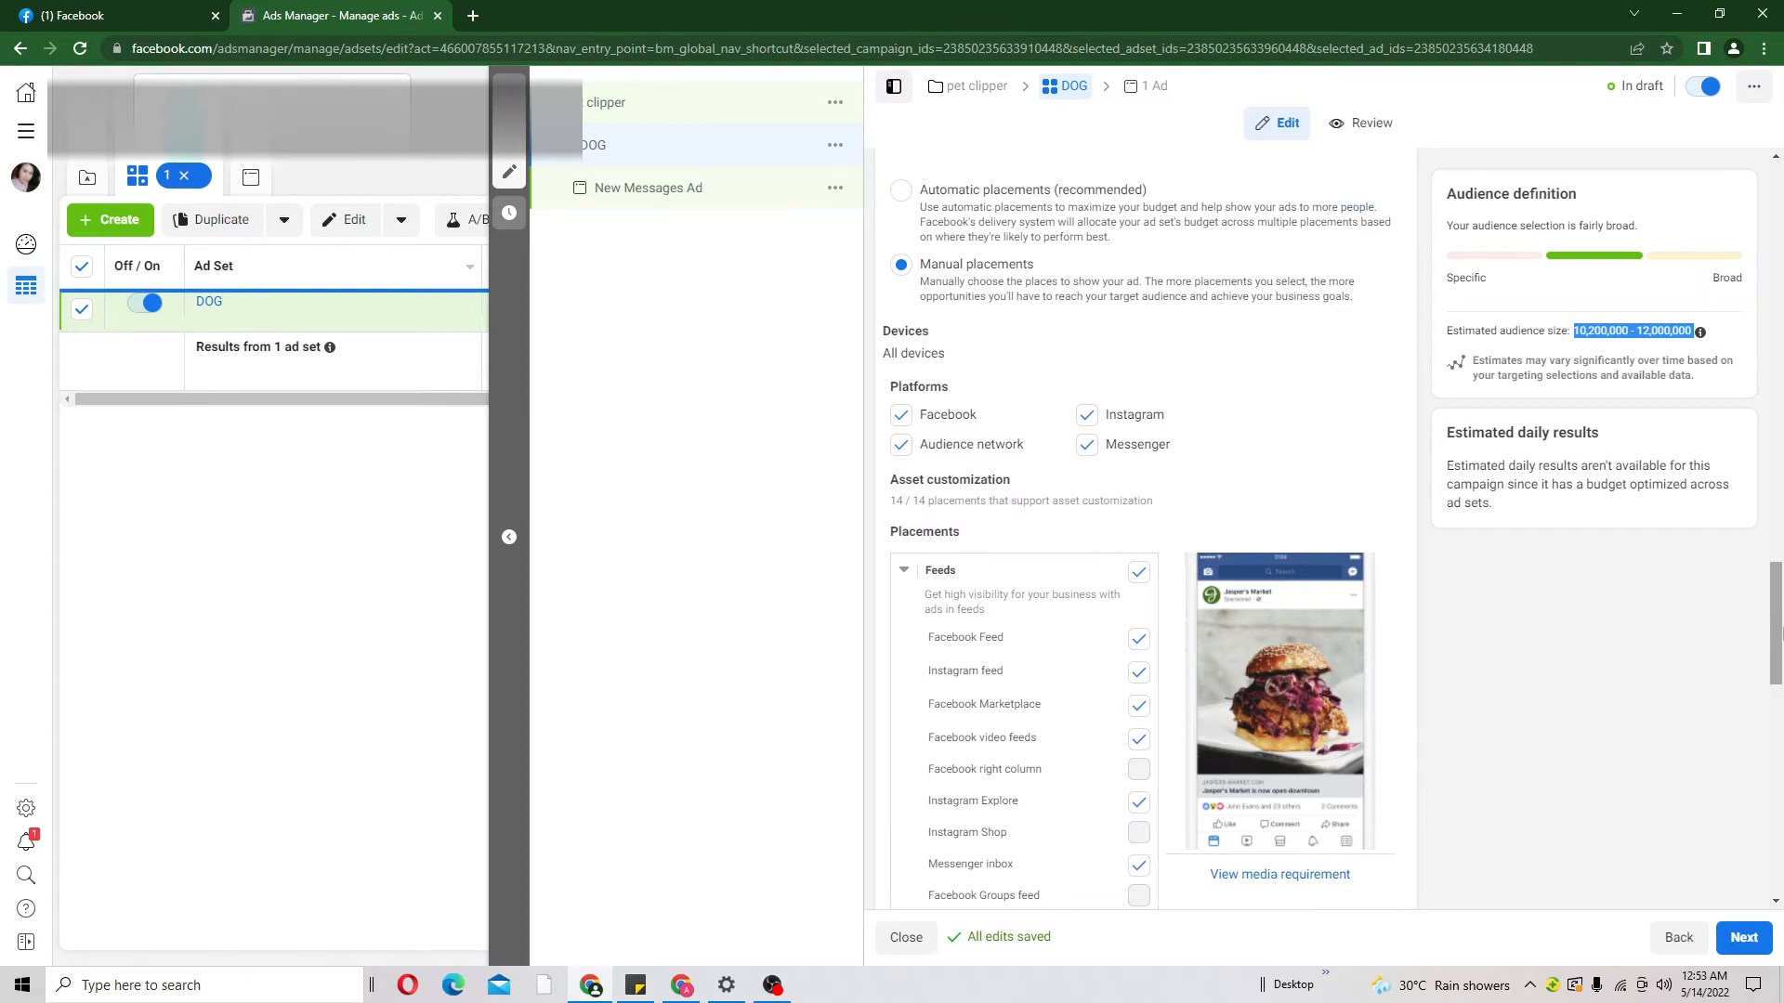
pyautogui.click(1089, 418)
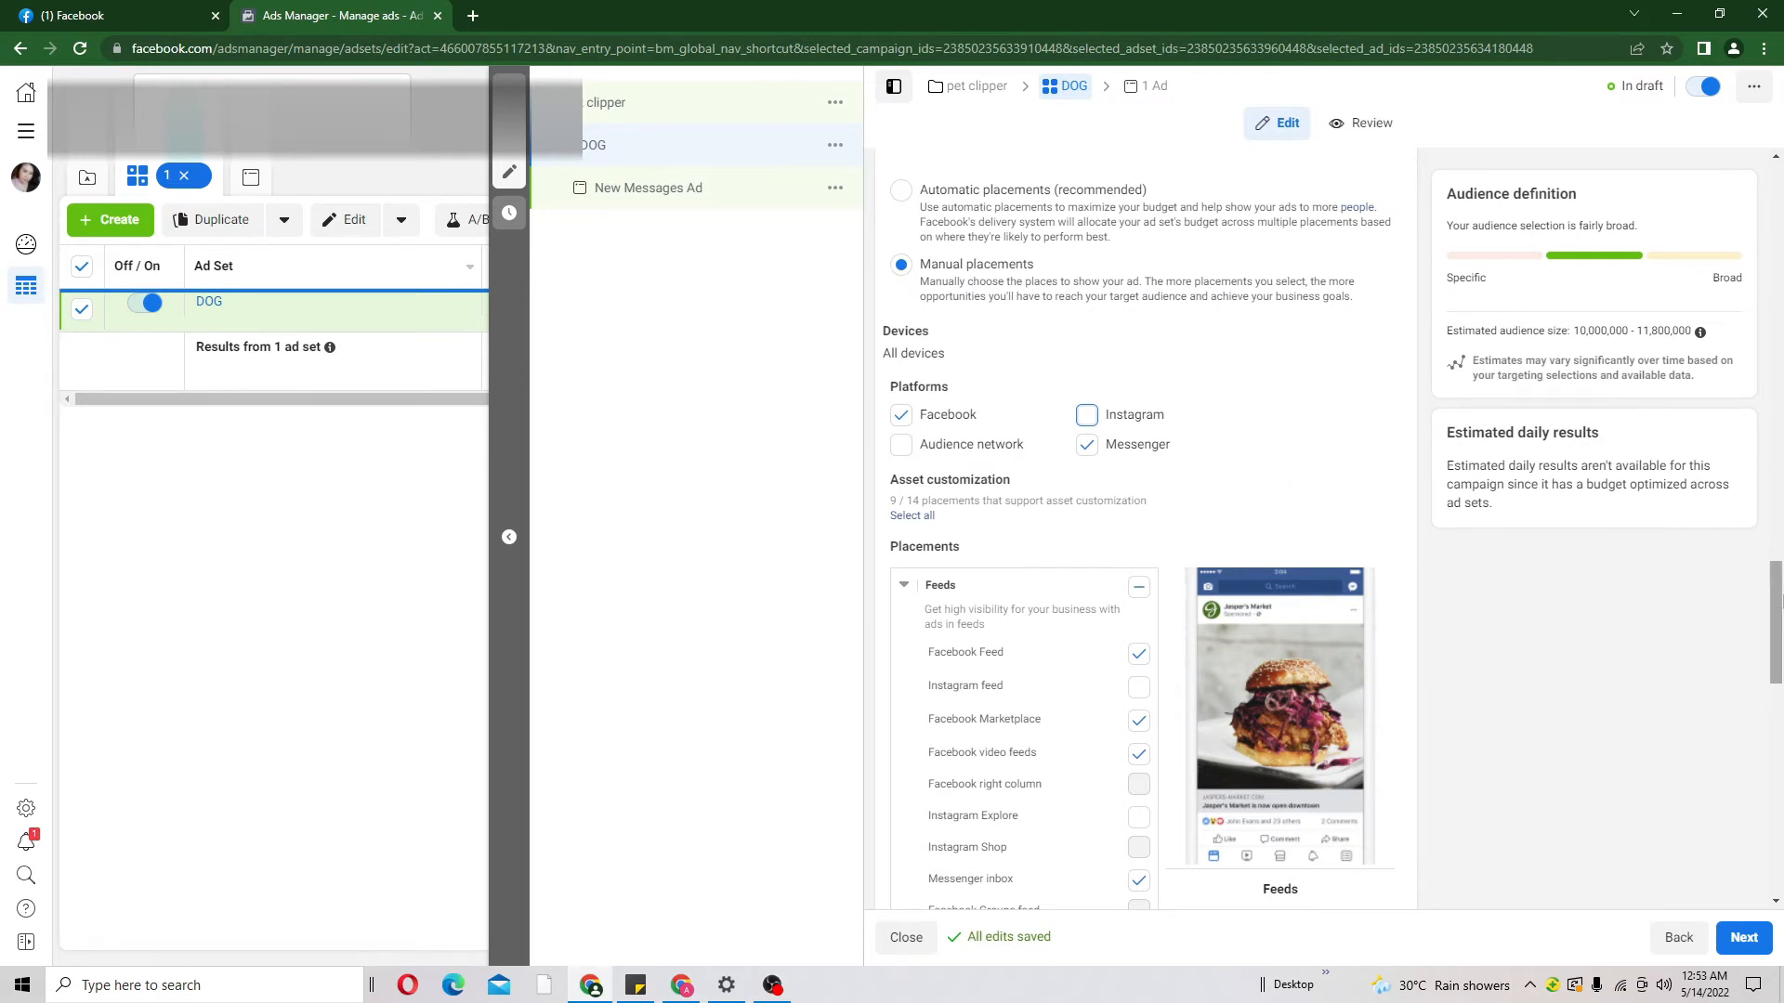
pyautogui.moveTo(1770, 599); pyautogui.dragTo(1780, 927)
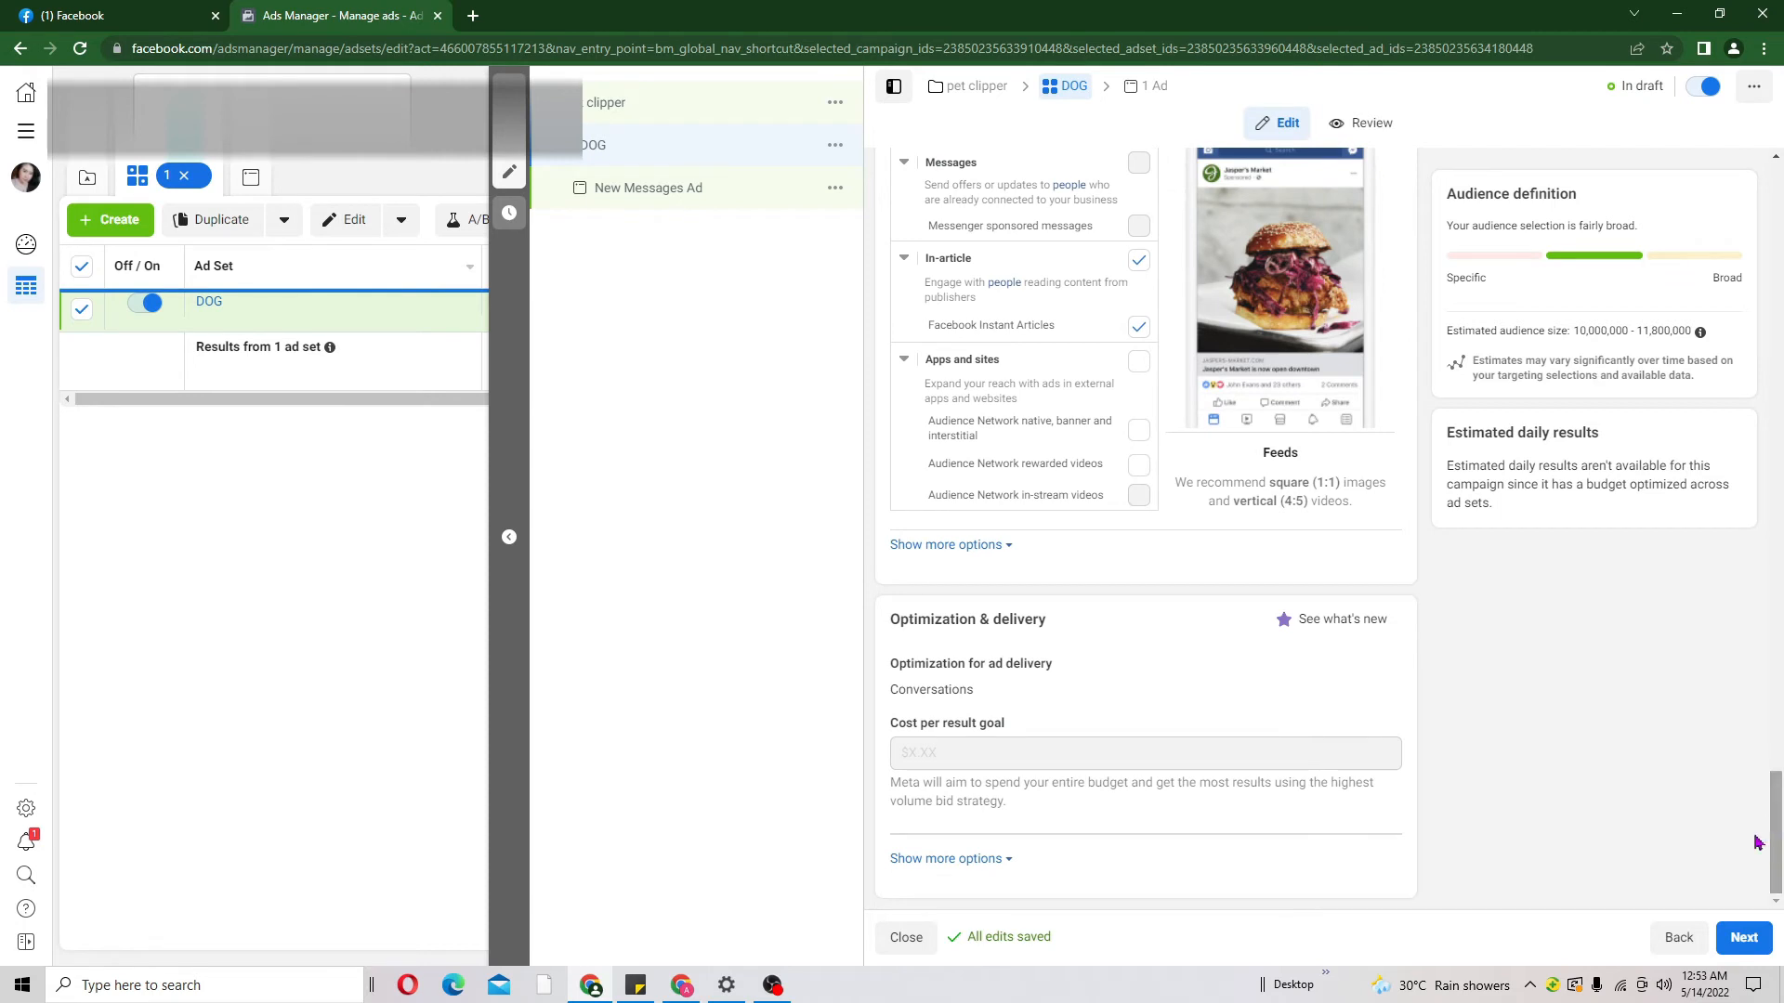
pyautogui.click(1739, 957)
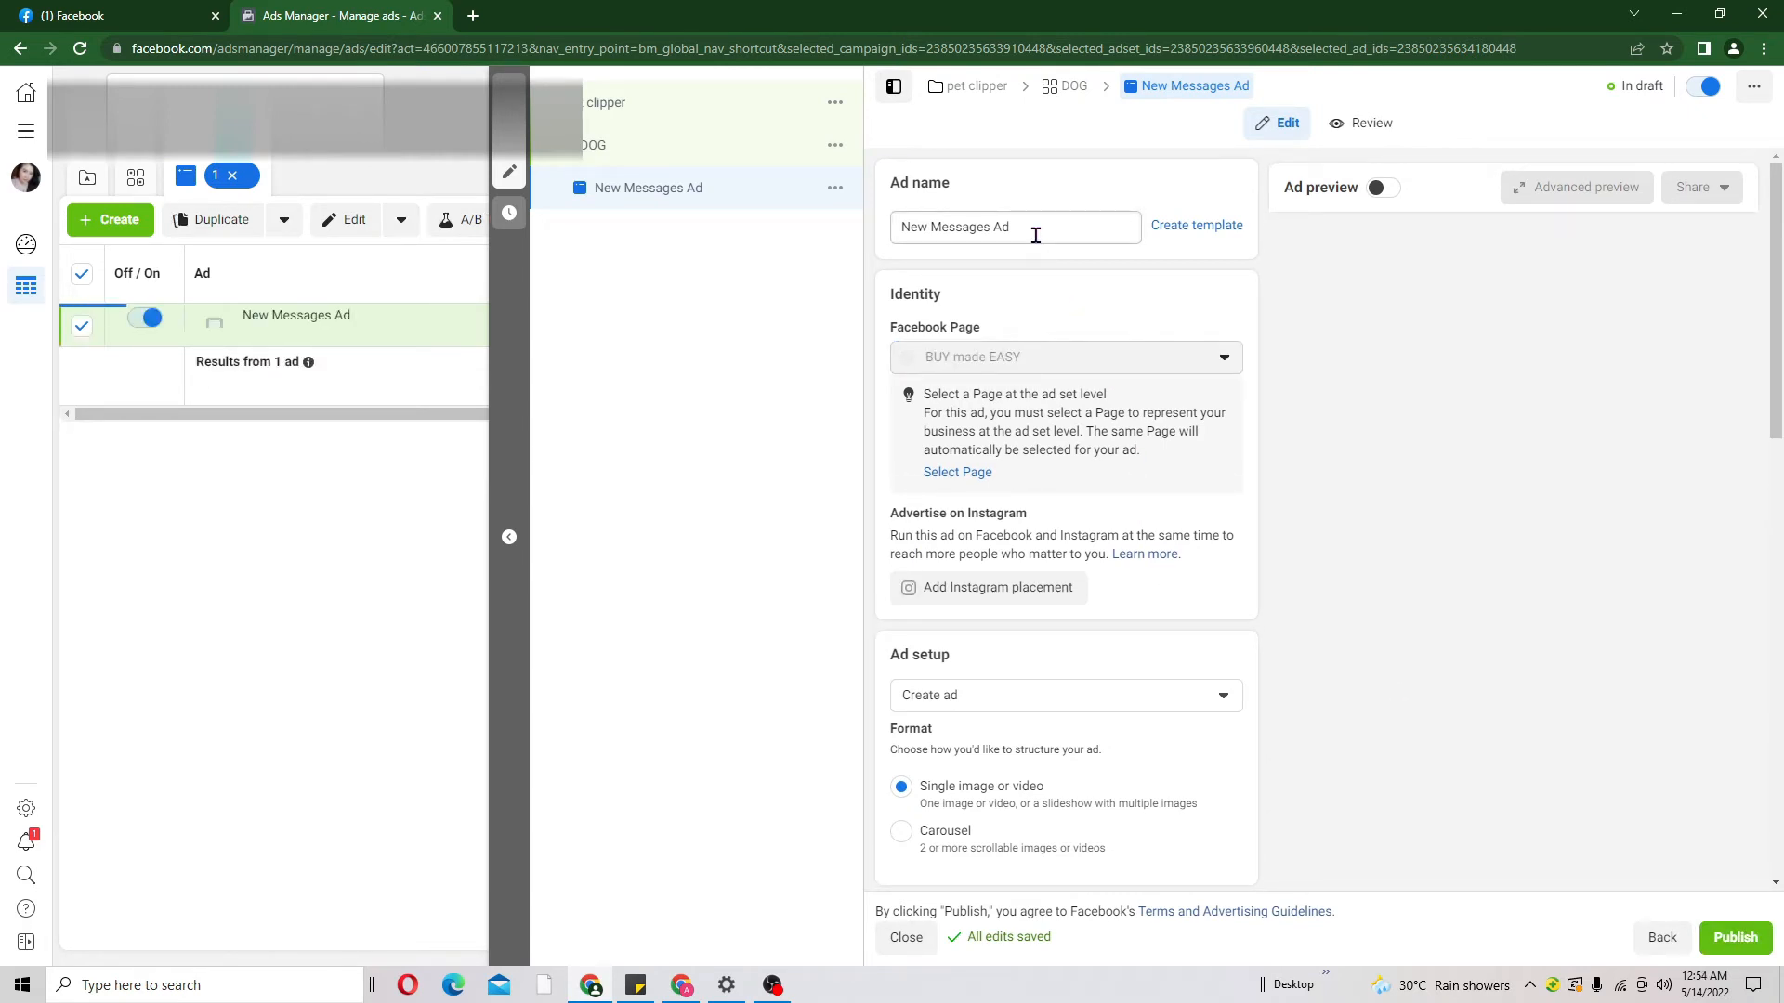
# Review the ad's identity, ad setup choices, format and creative settings
pyautogui.scroll(-2, 922, 369)
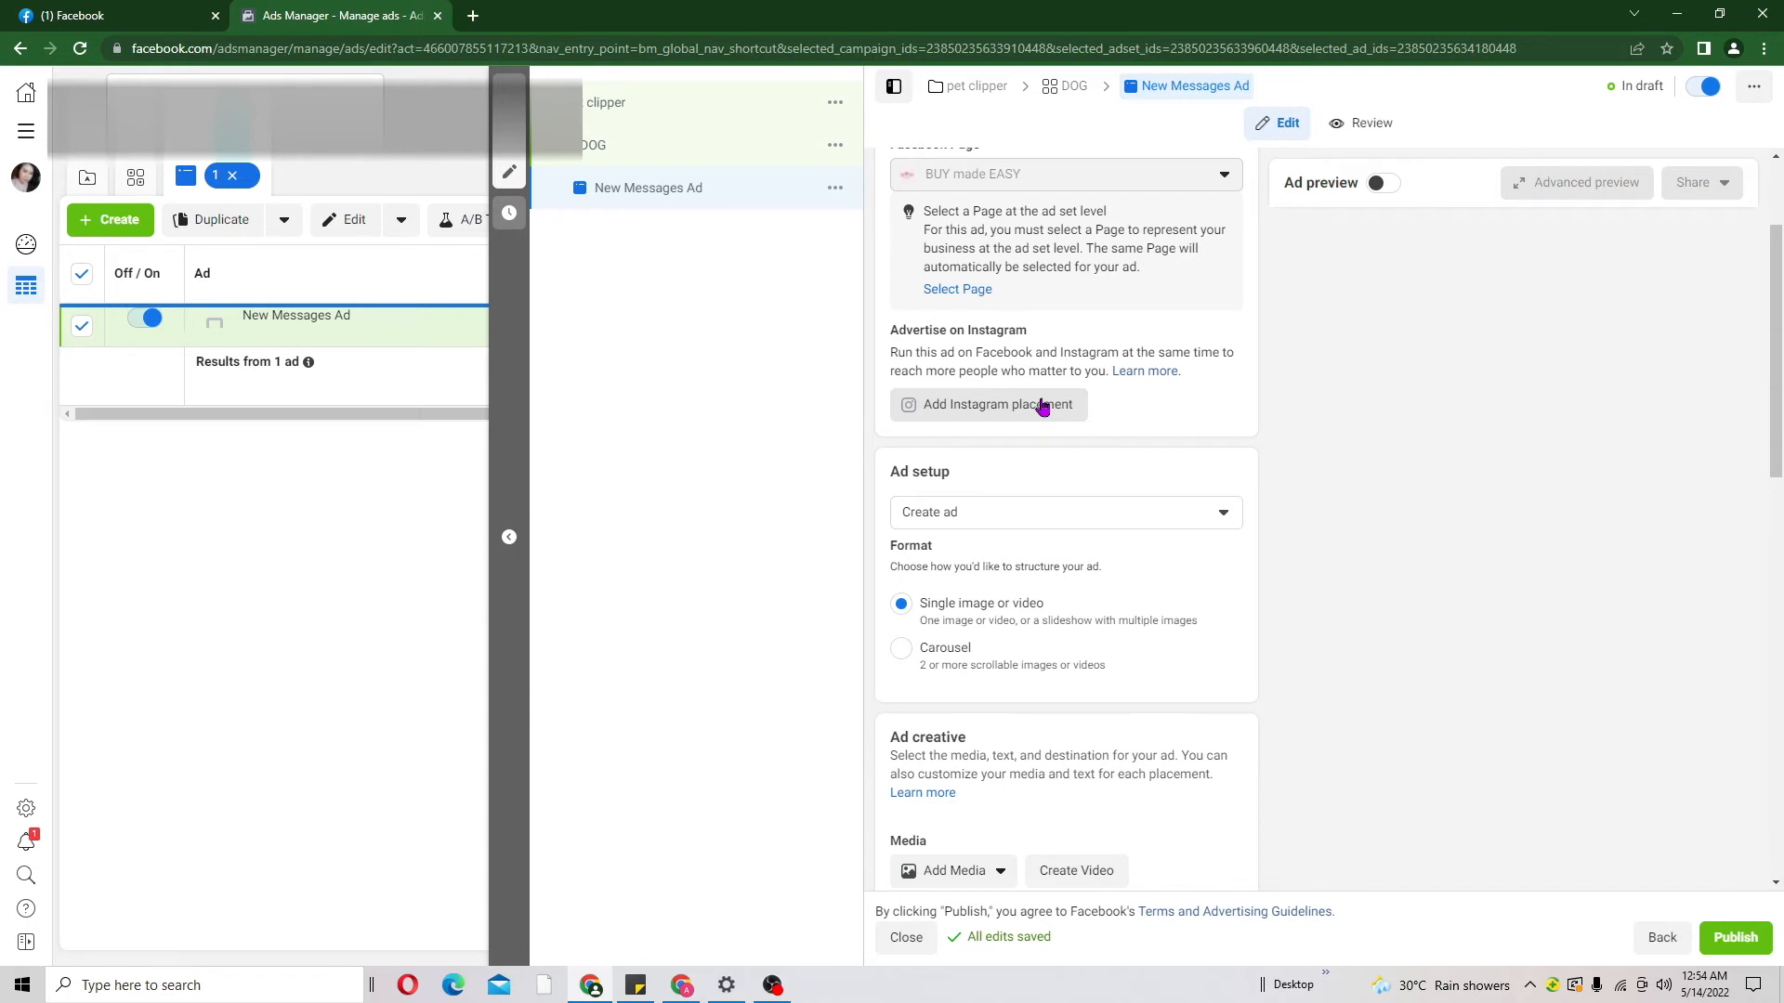
pyautogui.scroll(-1, 1779, 358)
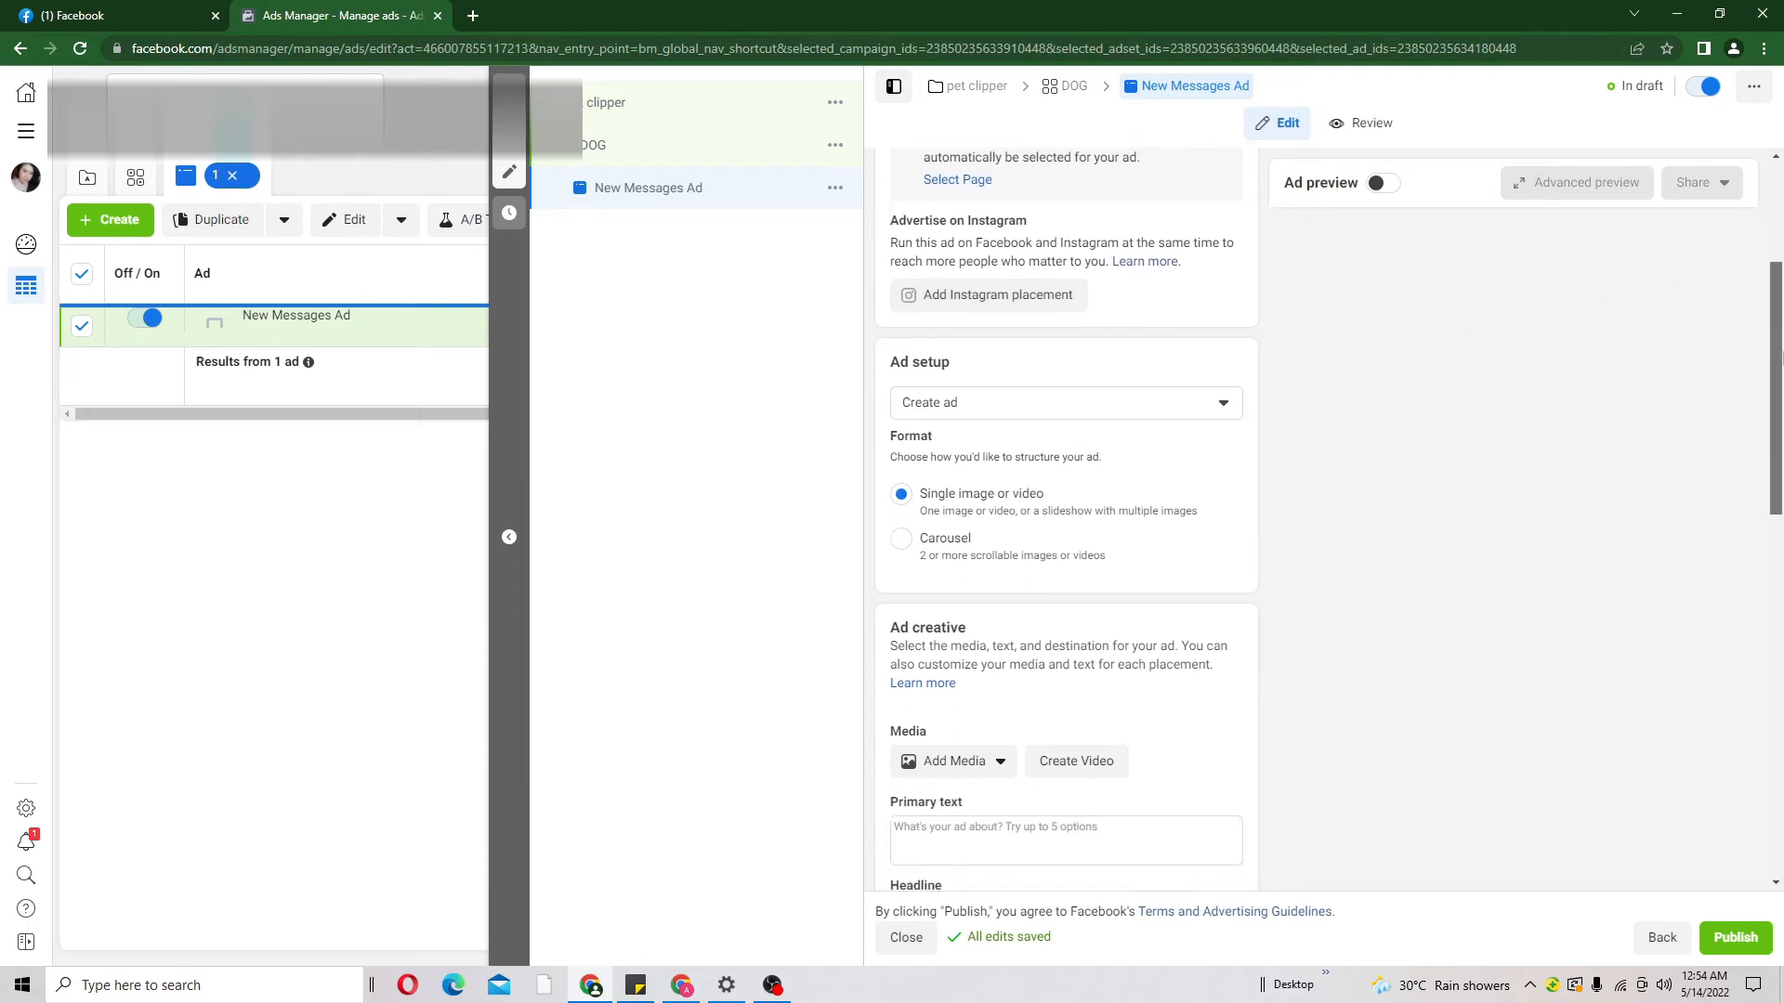
pyautogui.moveTo(1780, 357); pyautogui.dragTo(1779, 390)
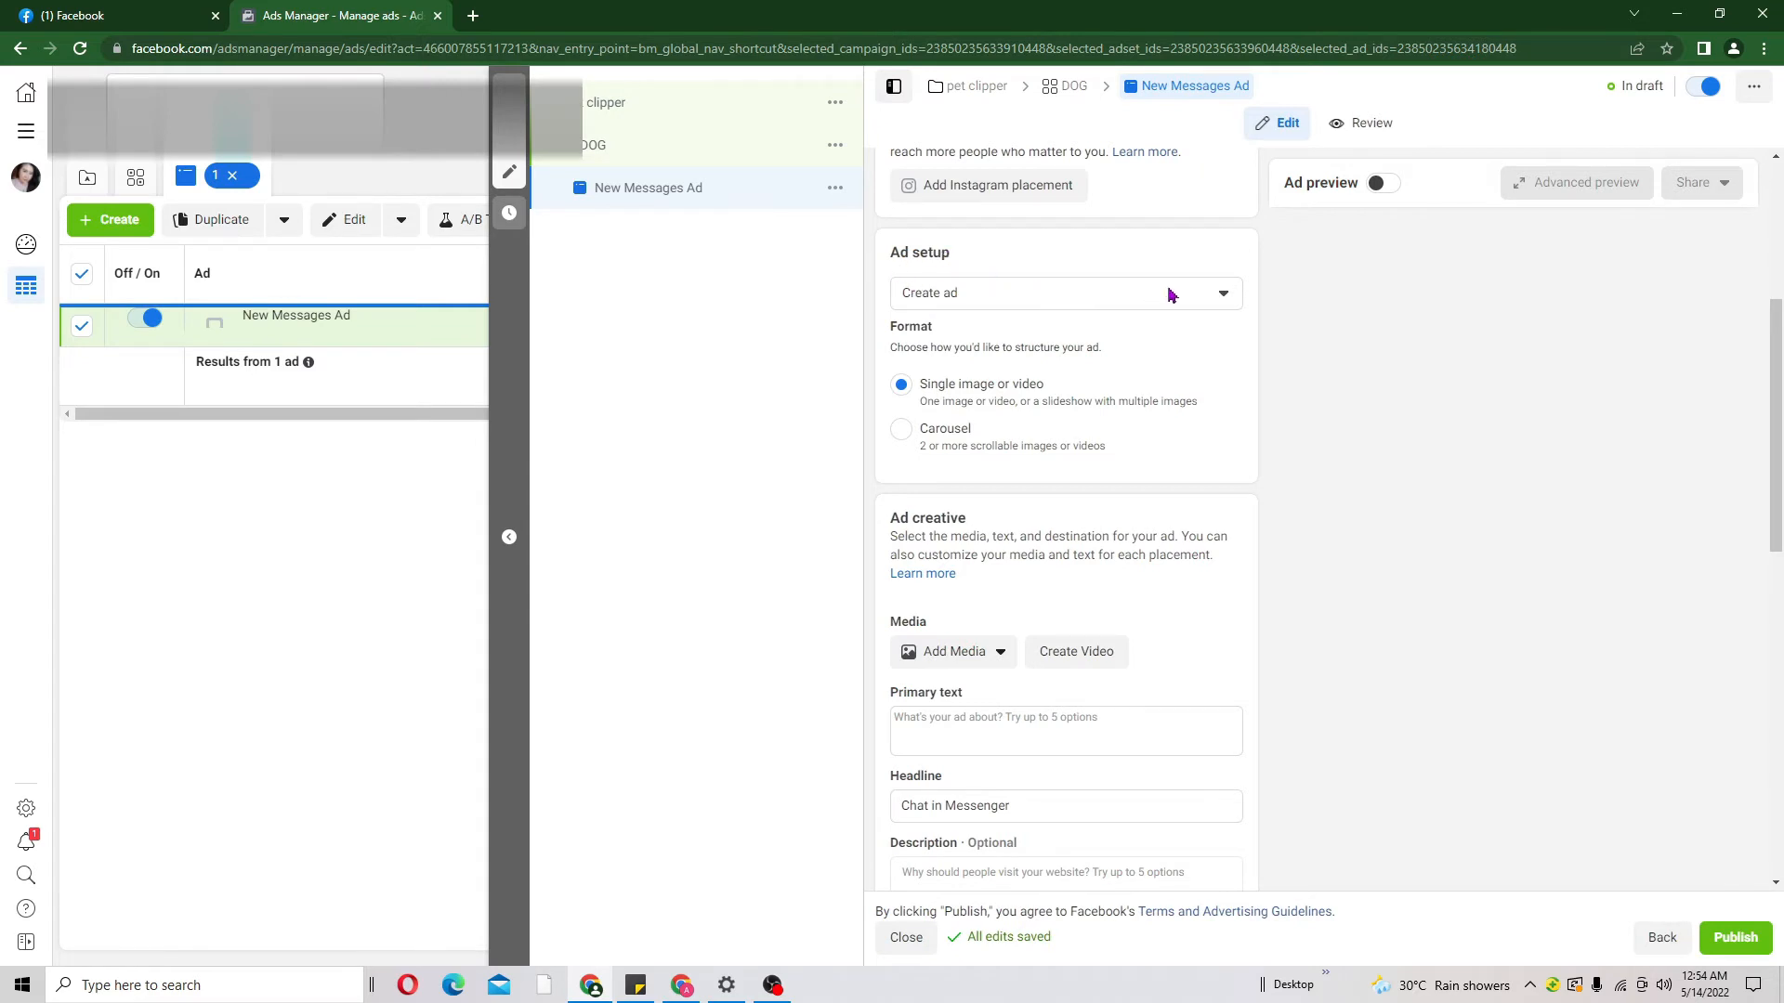
pyautogui.click(1223, 302)
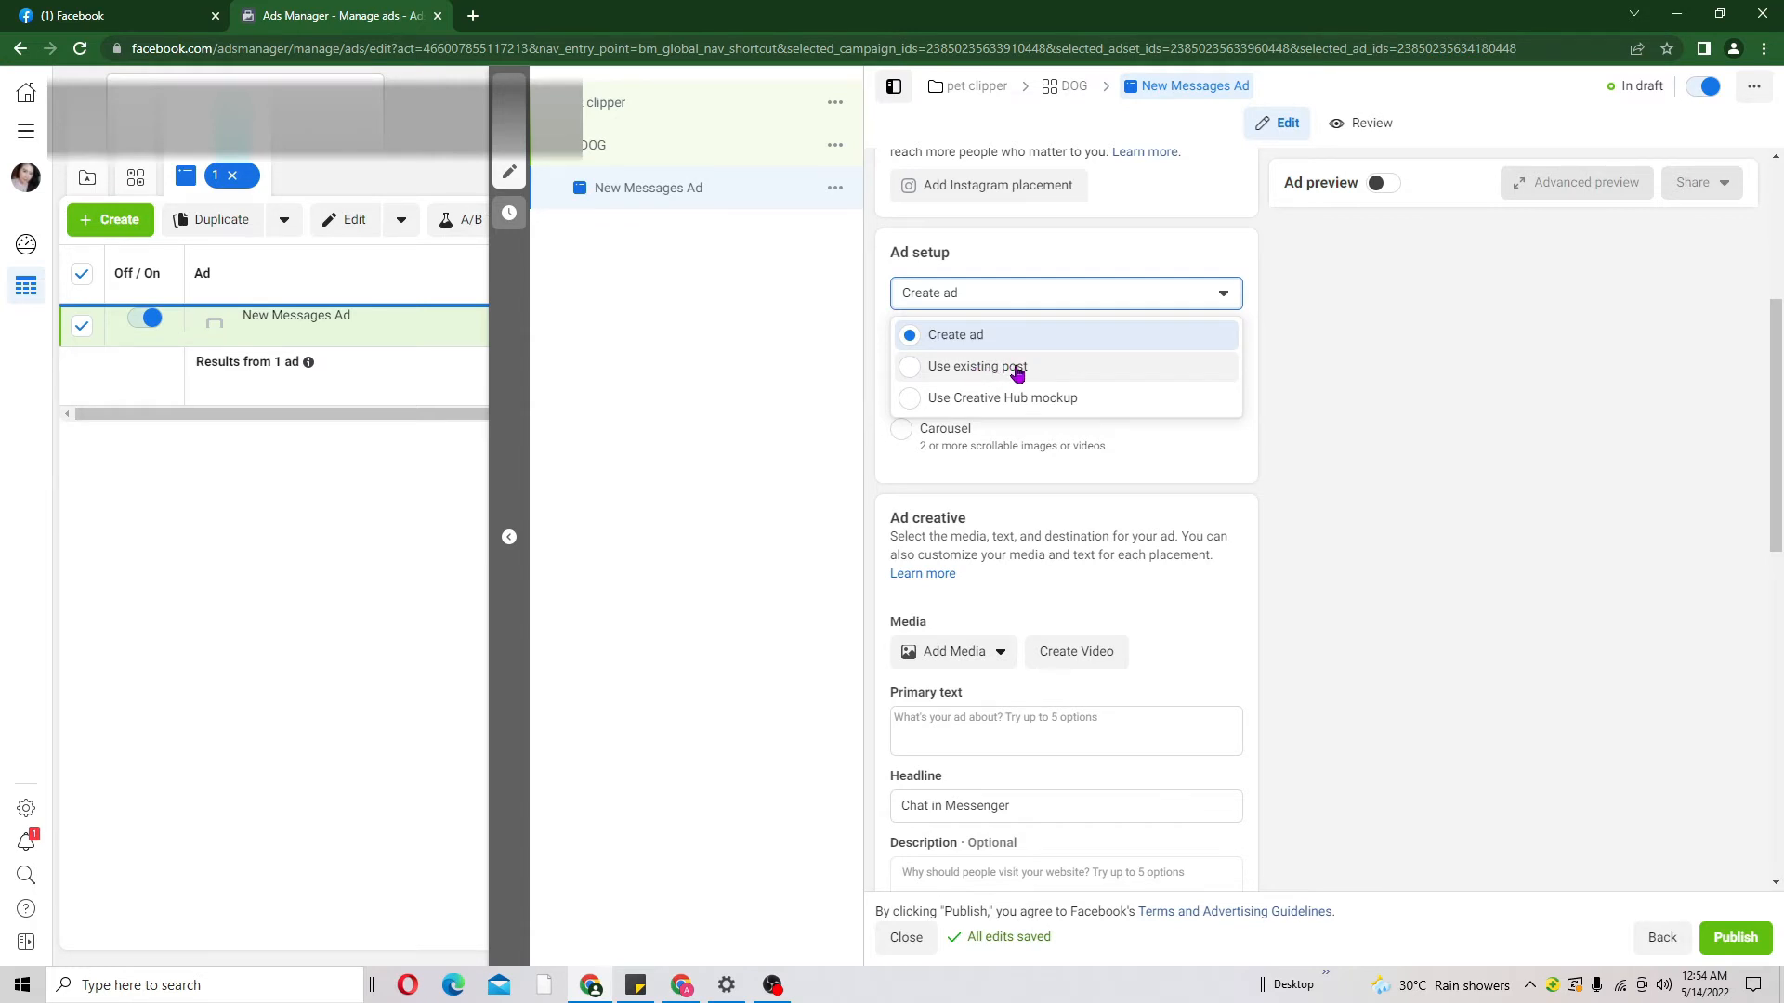
pyautogui.click(1153, 264)
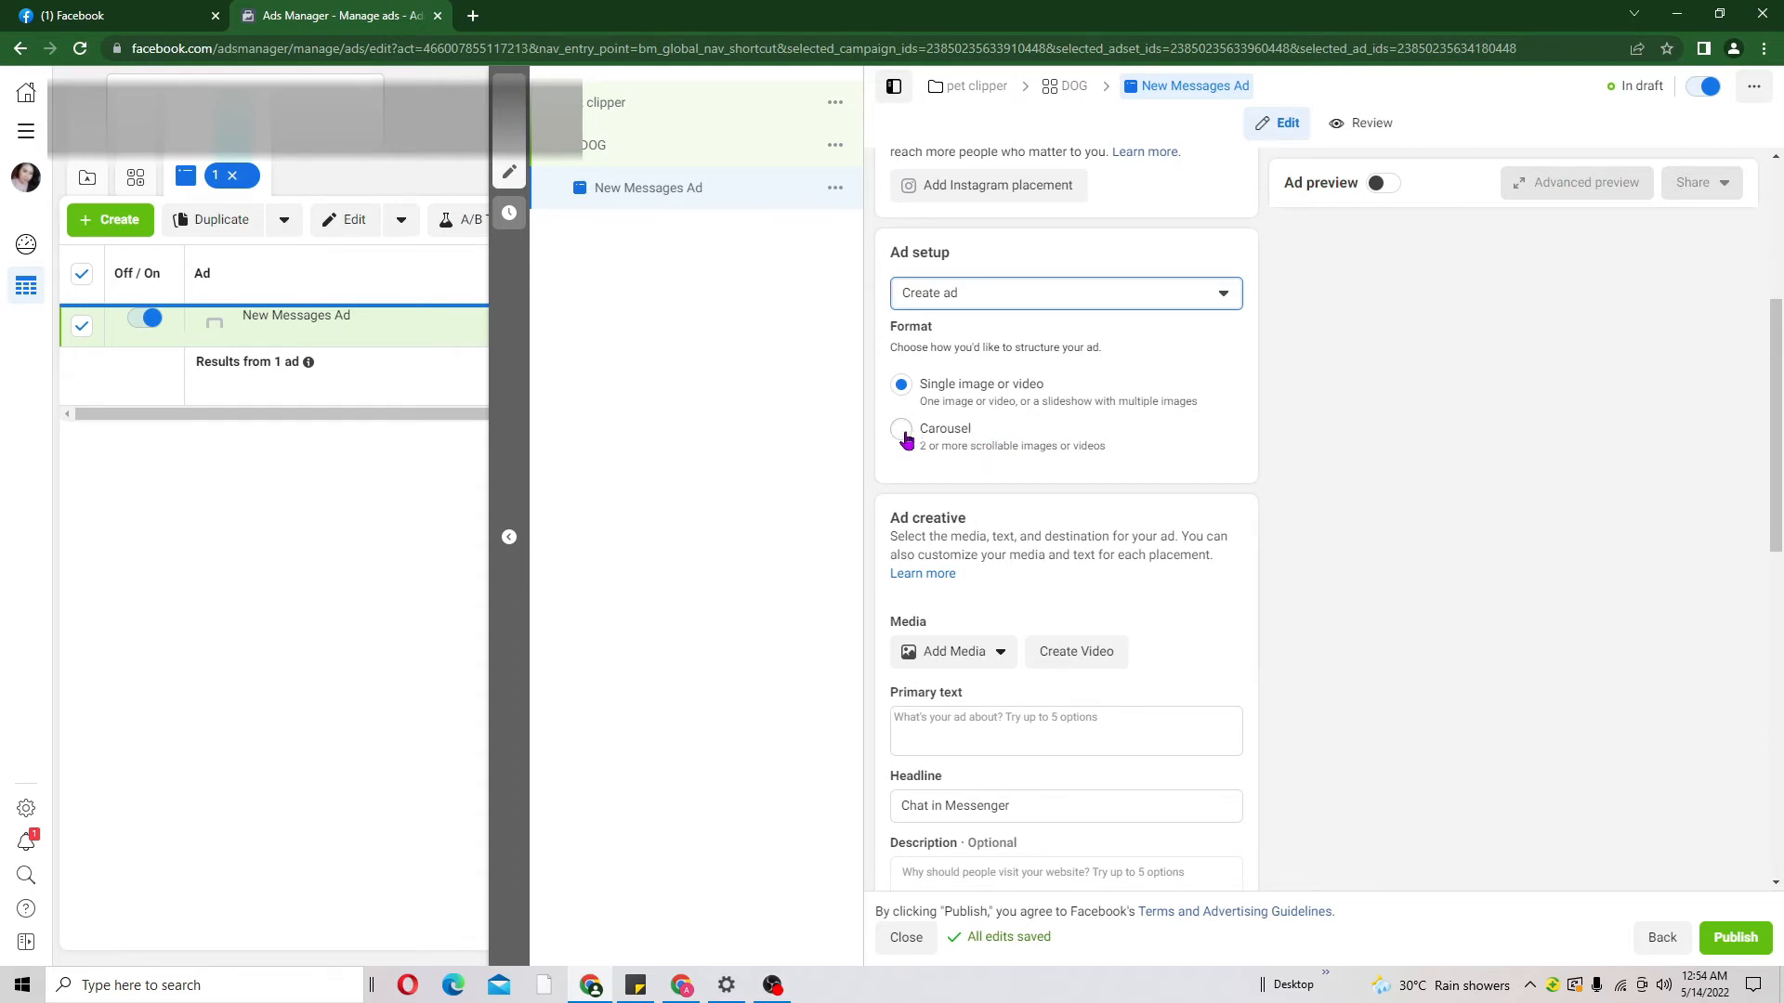
pyautogui.moveTo(1766, 422); pyautogui.dragTo(1768, 522)
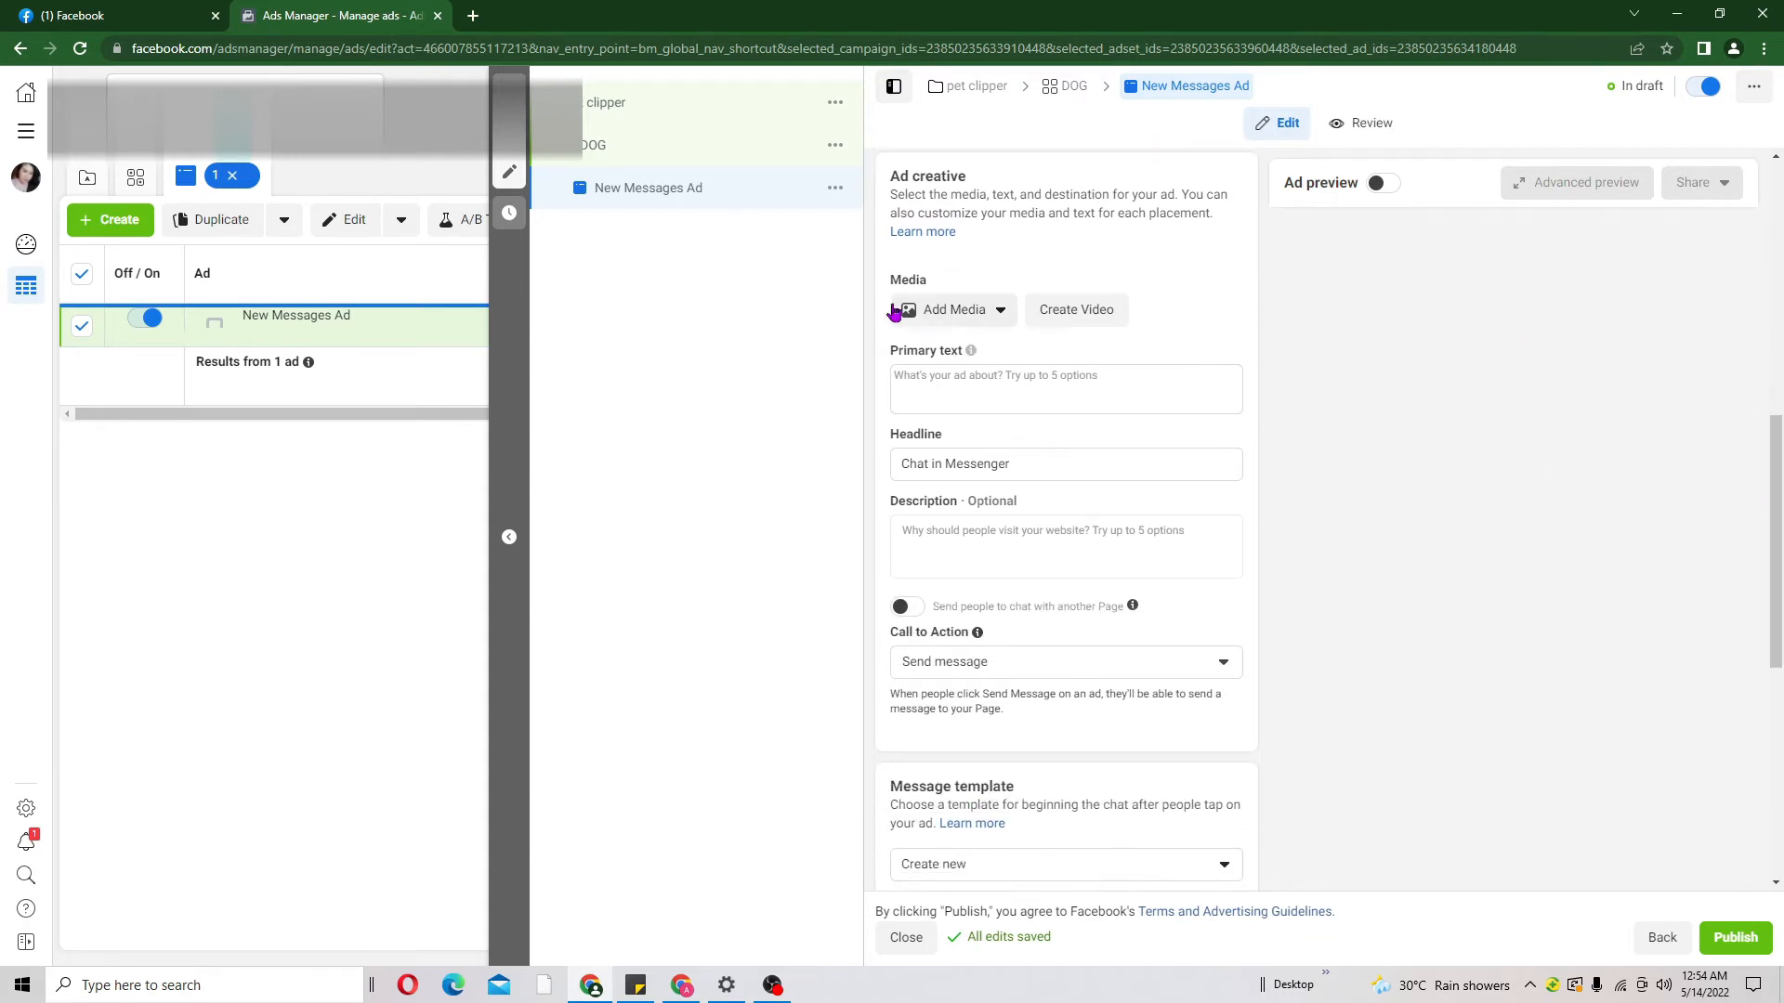
# Add the 800 × 800 pet hair trimmer image from the account images as the ad's media, keeping the original crop for all placements
pyautogui.moveTo(970, 350)
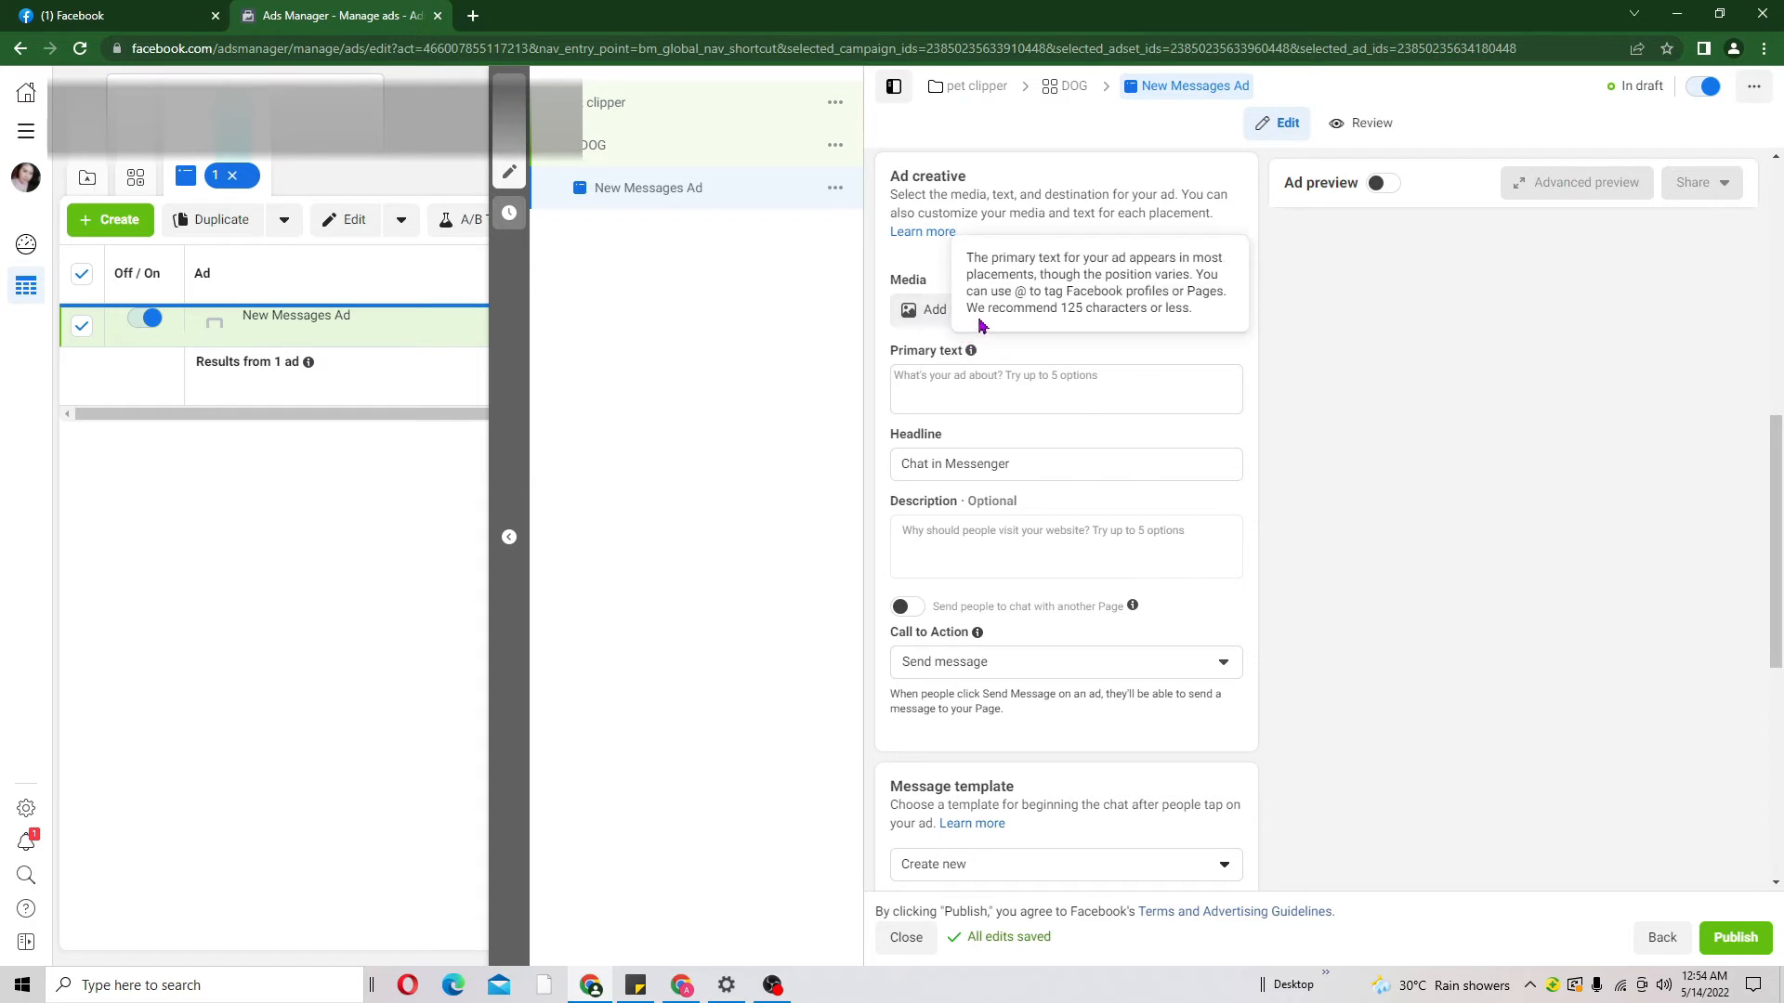
pyautogui.click(986, 319)
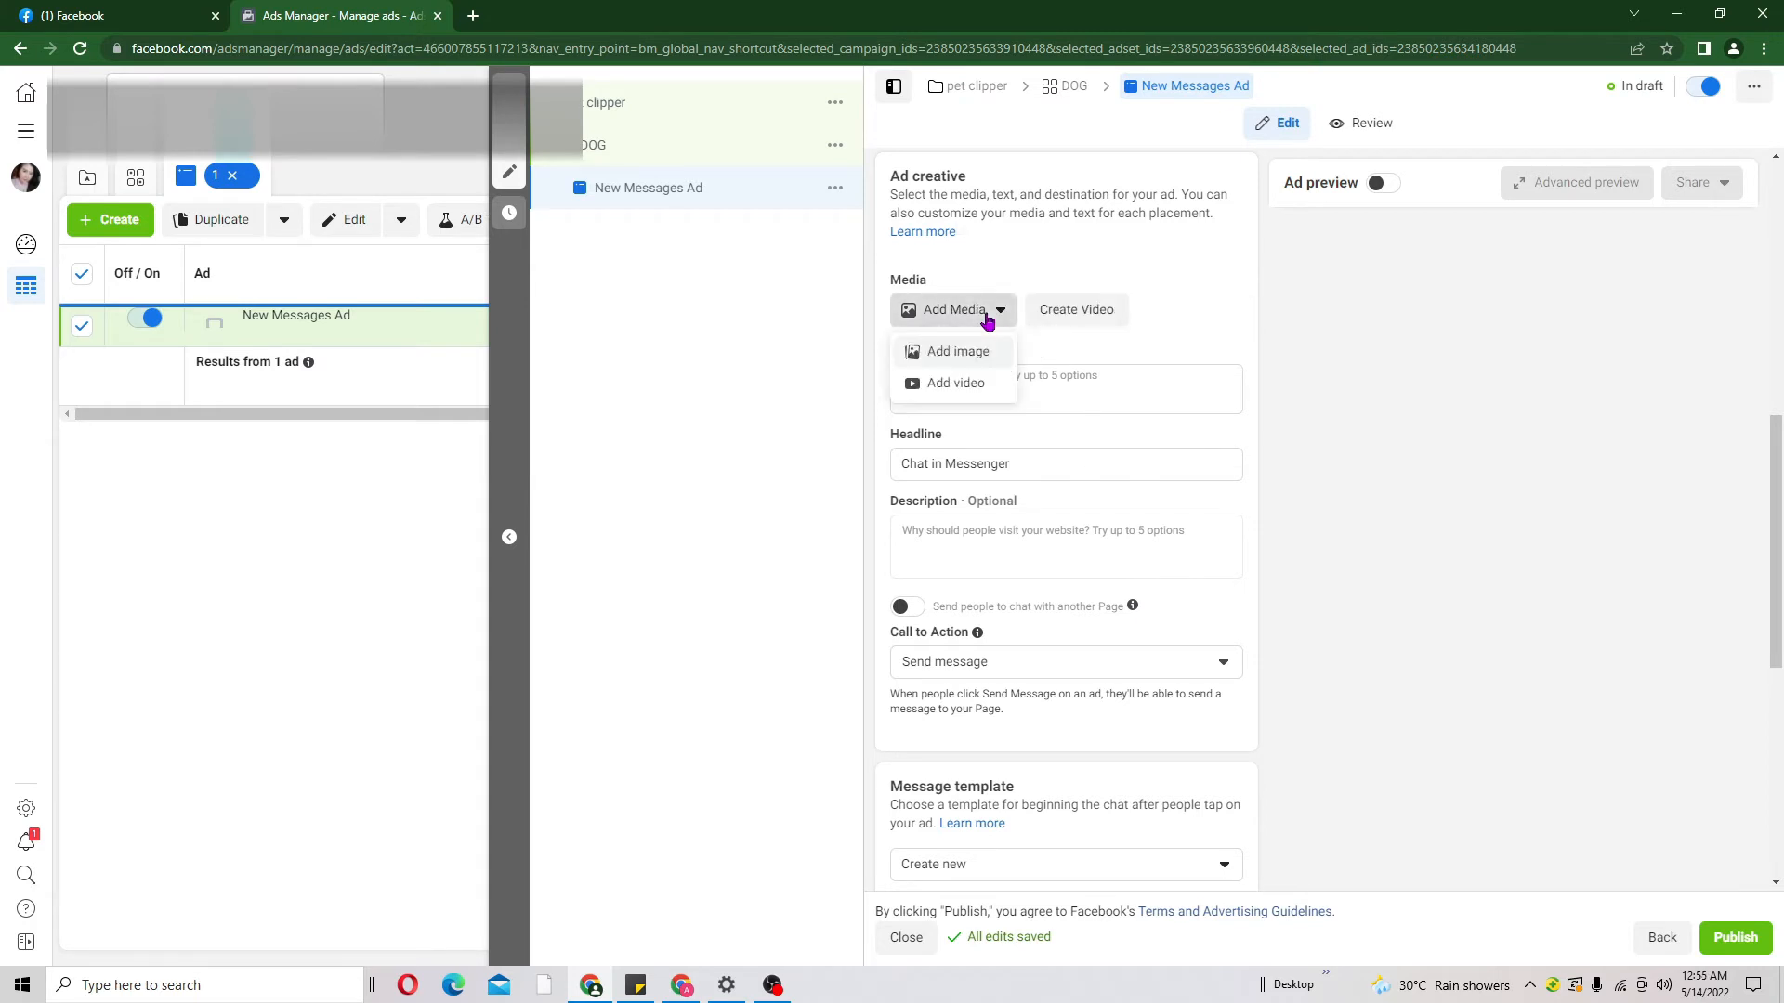
pyautogui.click(960, 364)
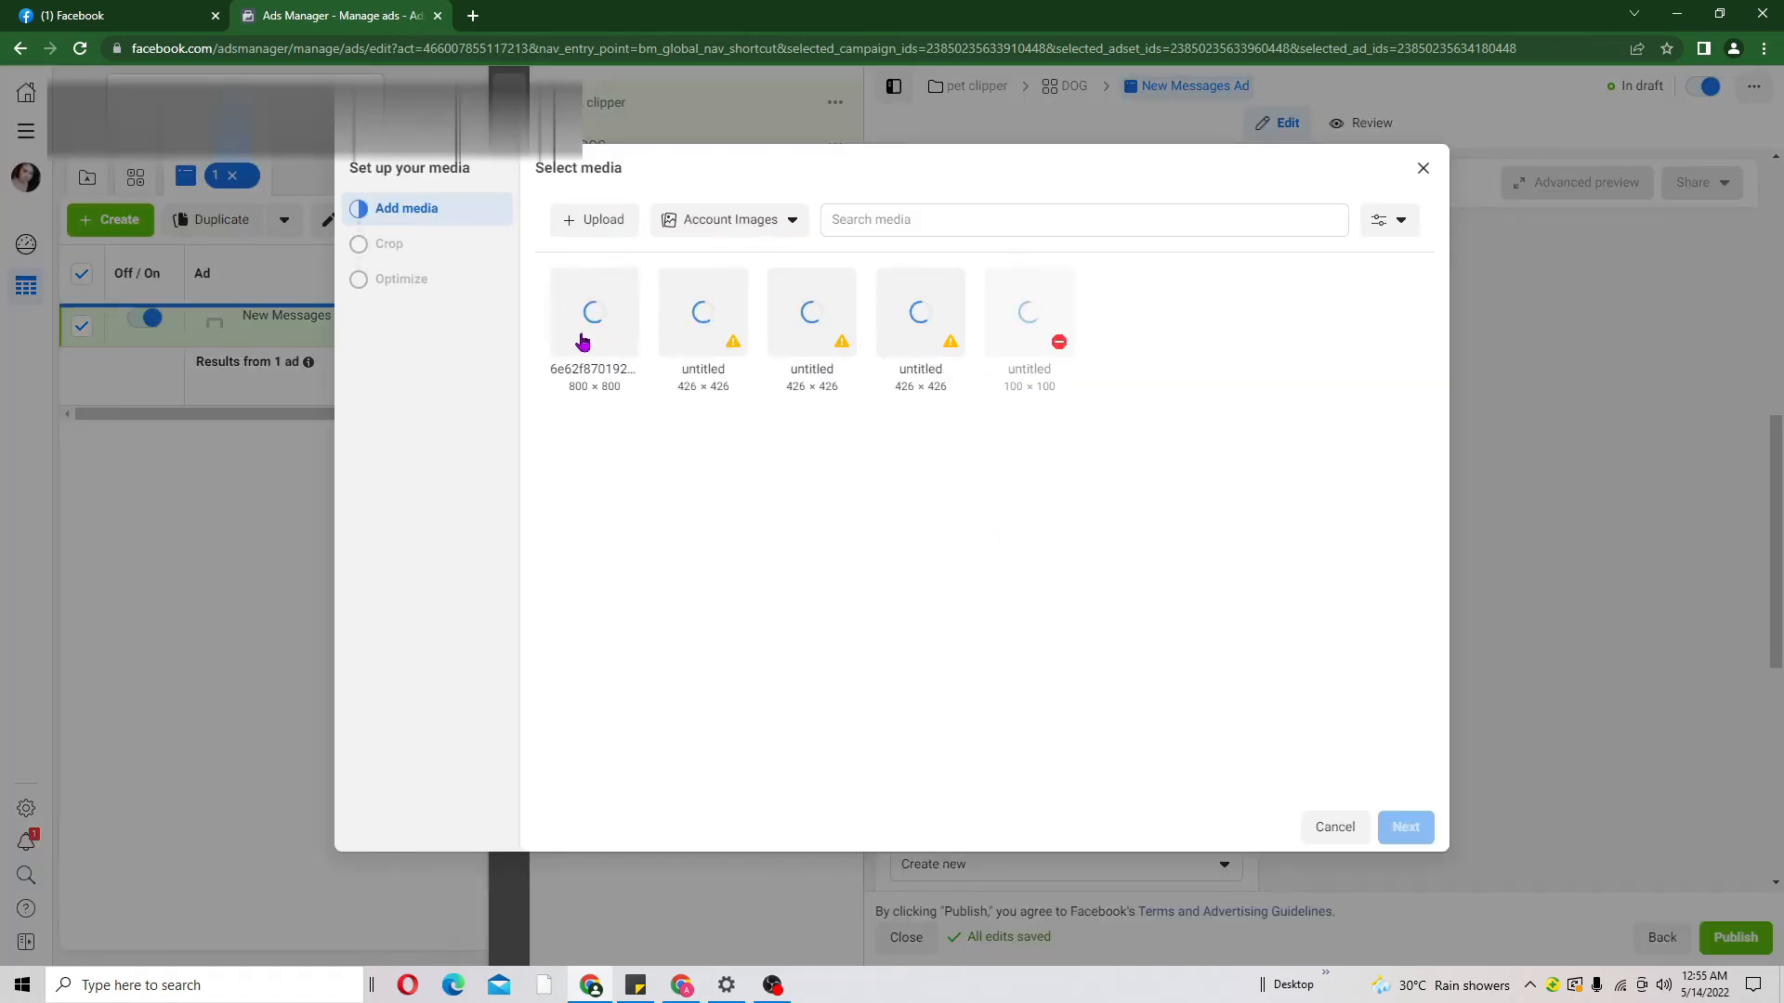
pyautogui.click(591, 327)
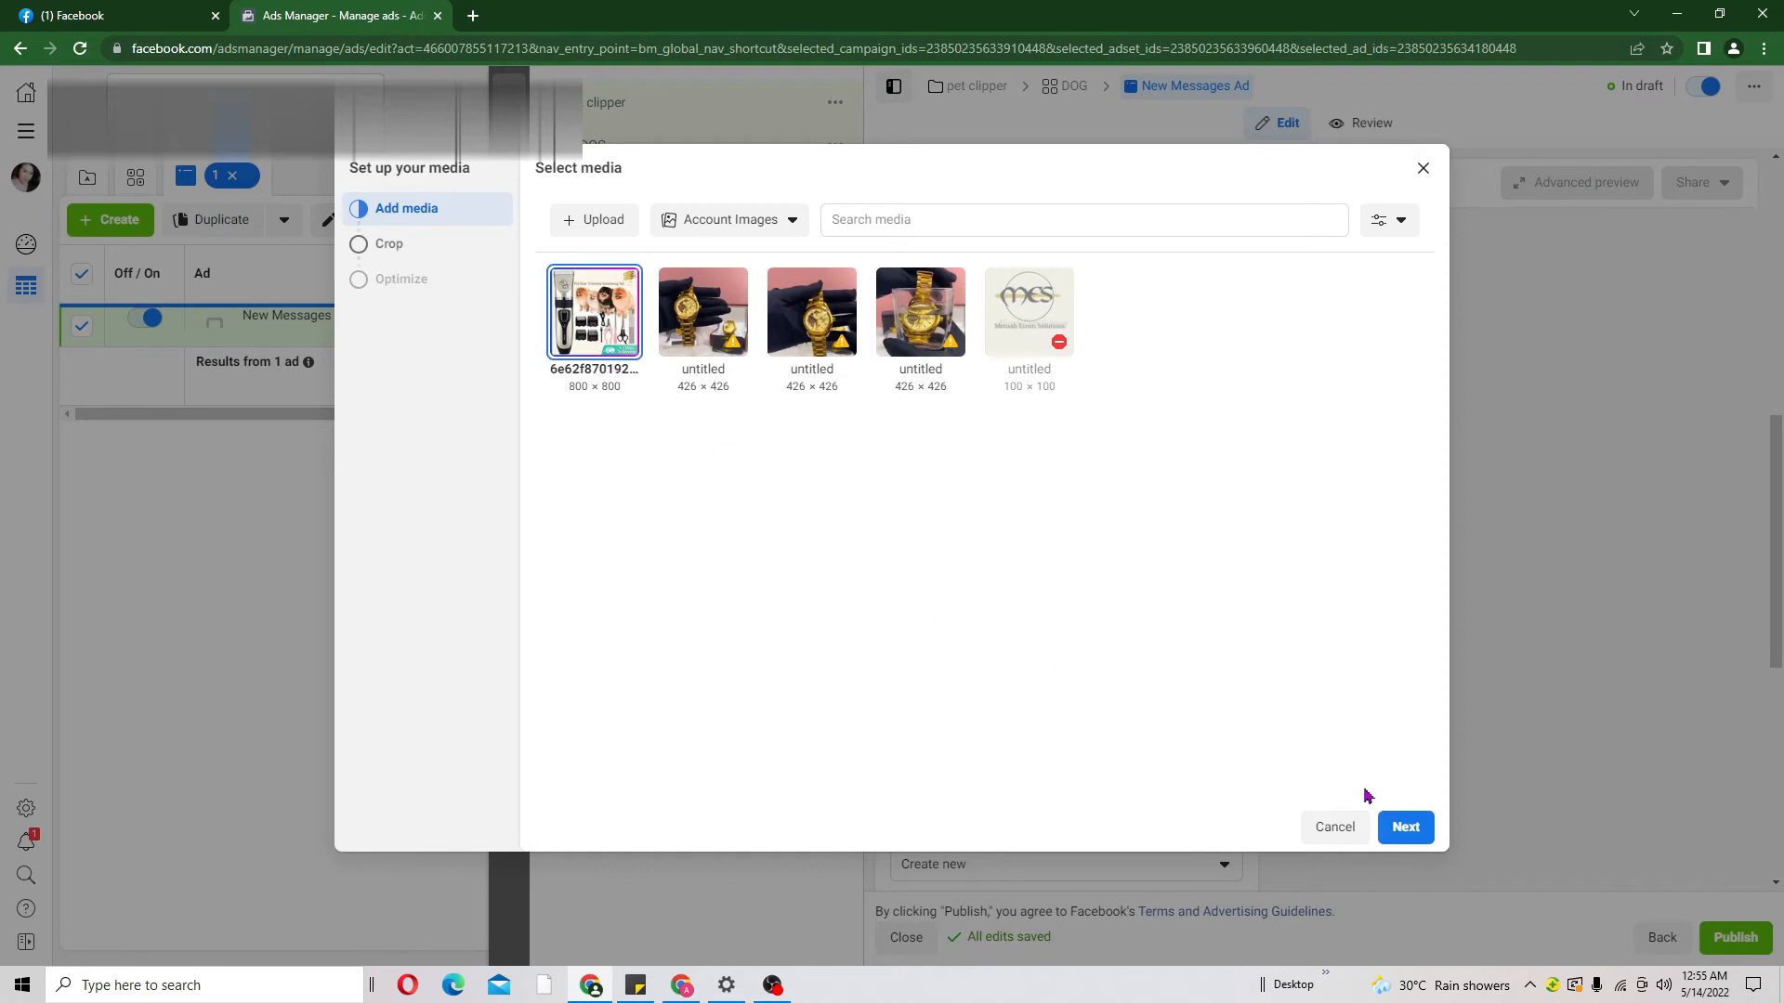
pyautogui.click(1402, 828)
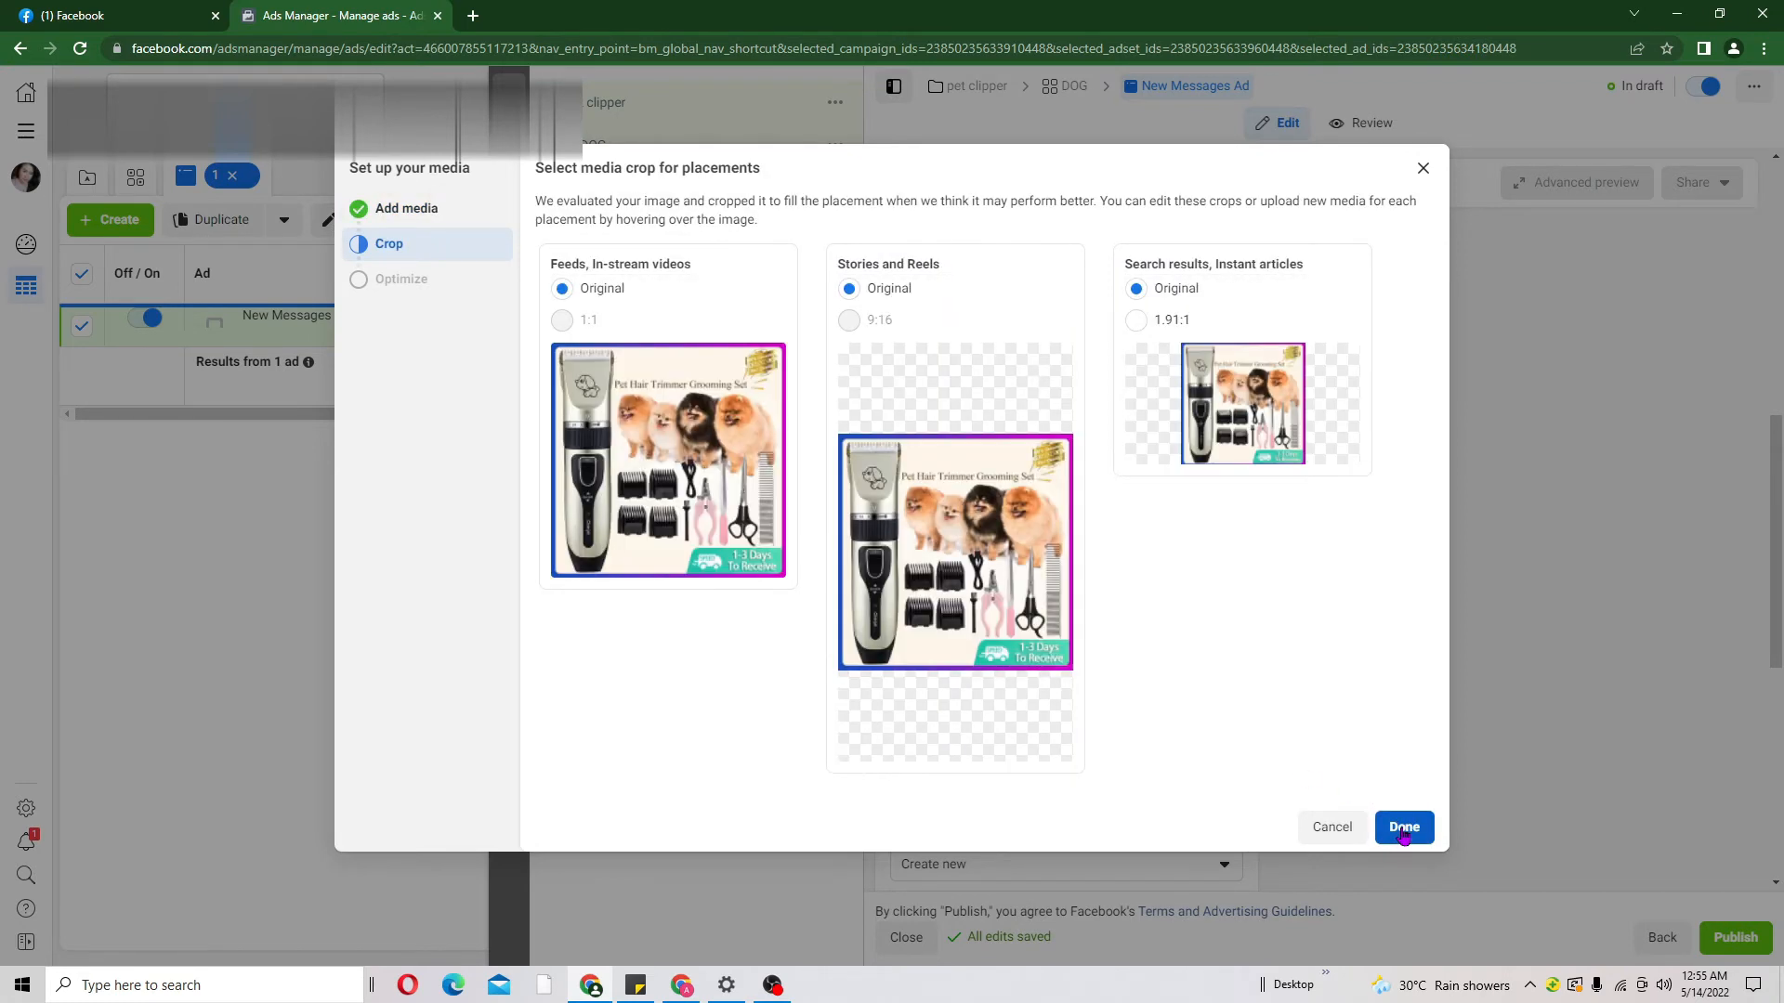
pyautogui.click(1403, 828)
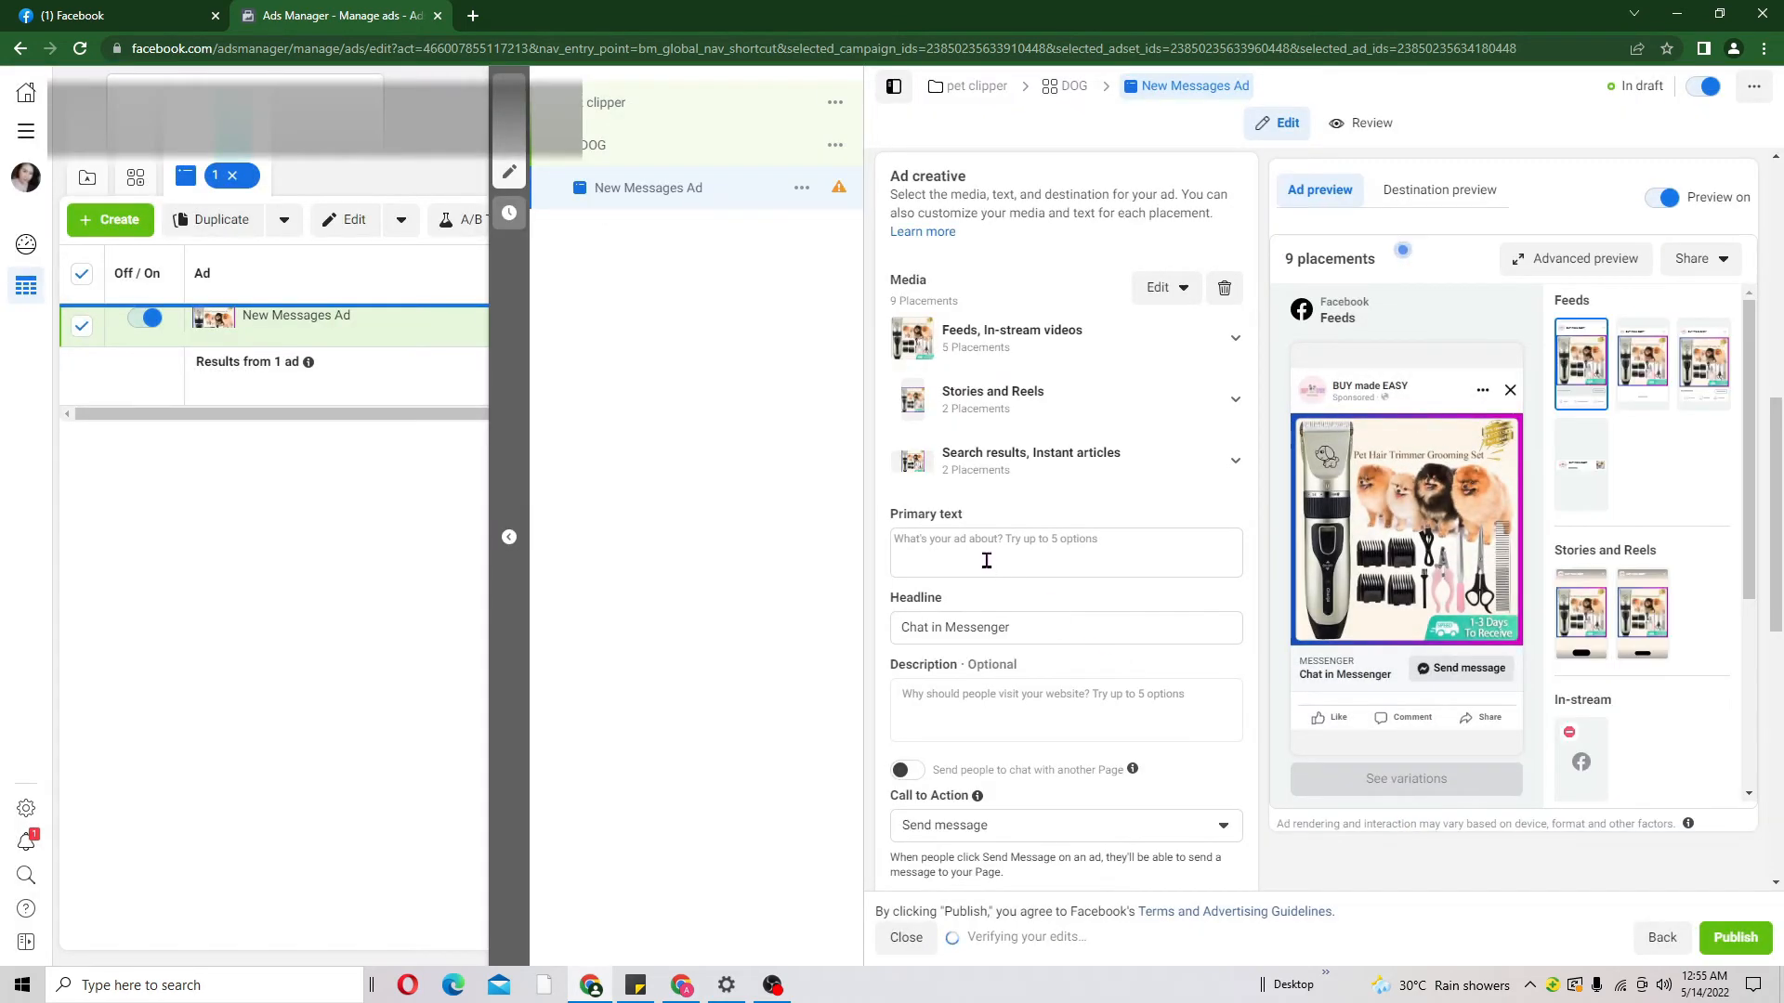
# Enter "GET YOUR NOWS" as the ad's primary text
pyautogui.click(957, 548)
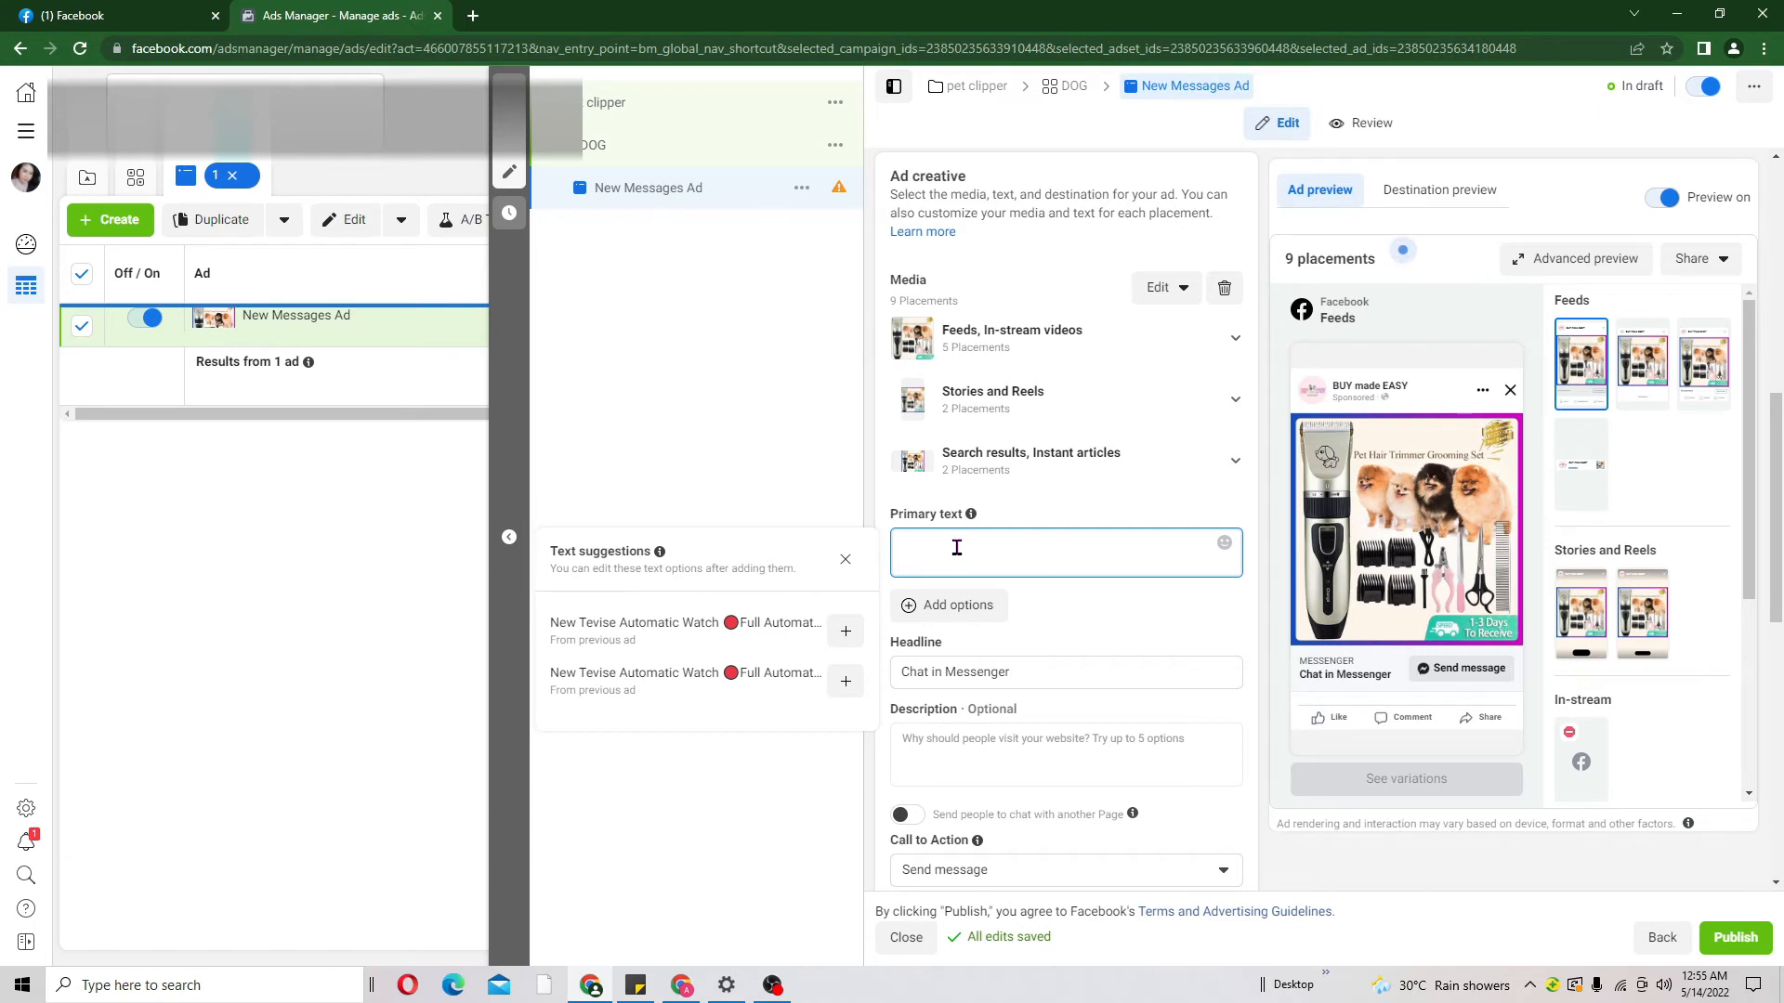
pyautogui.write('GET YOUR NOWS')
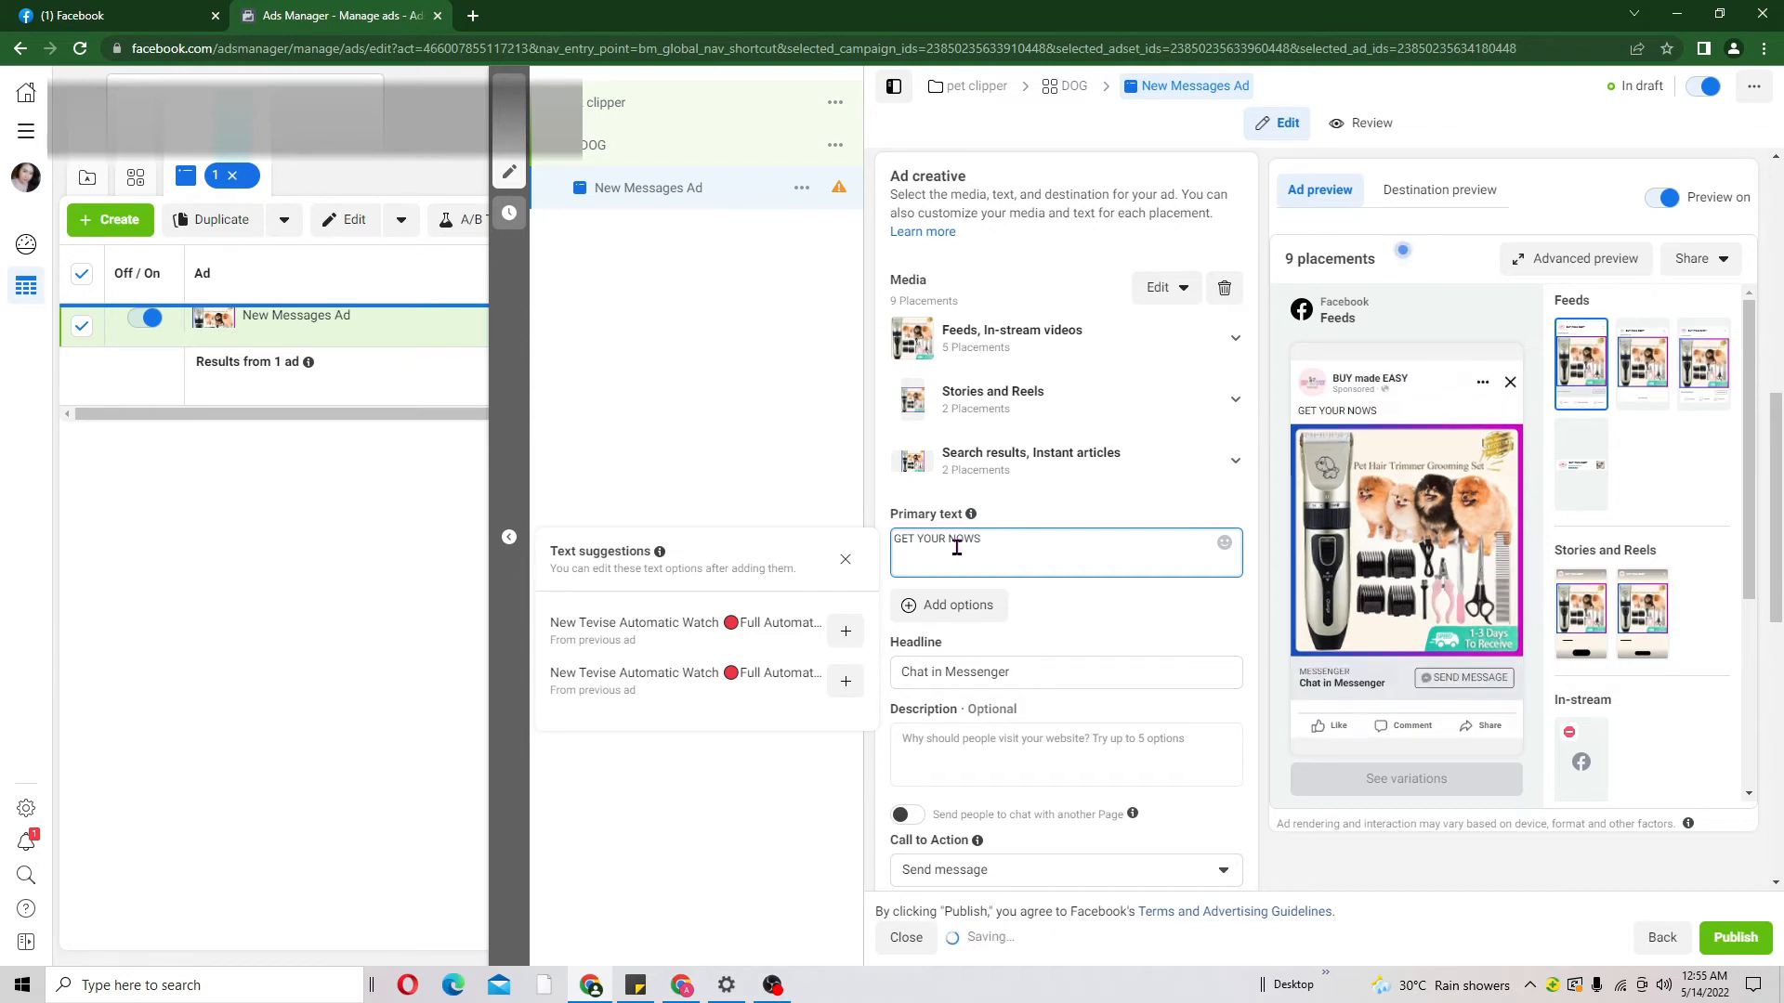
pyautogui.click(1151, 521)
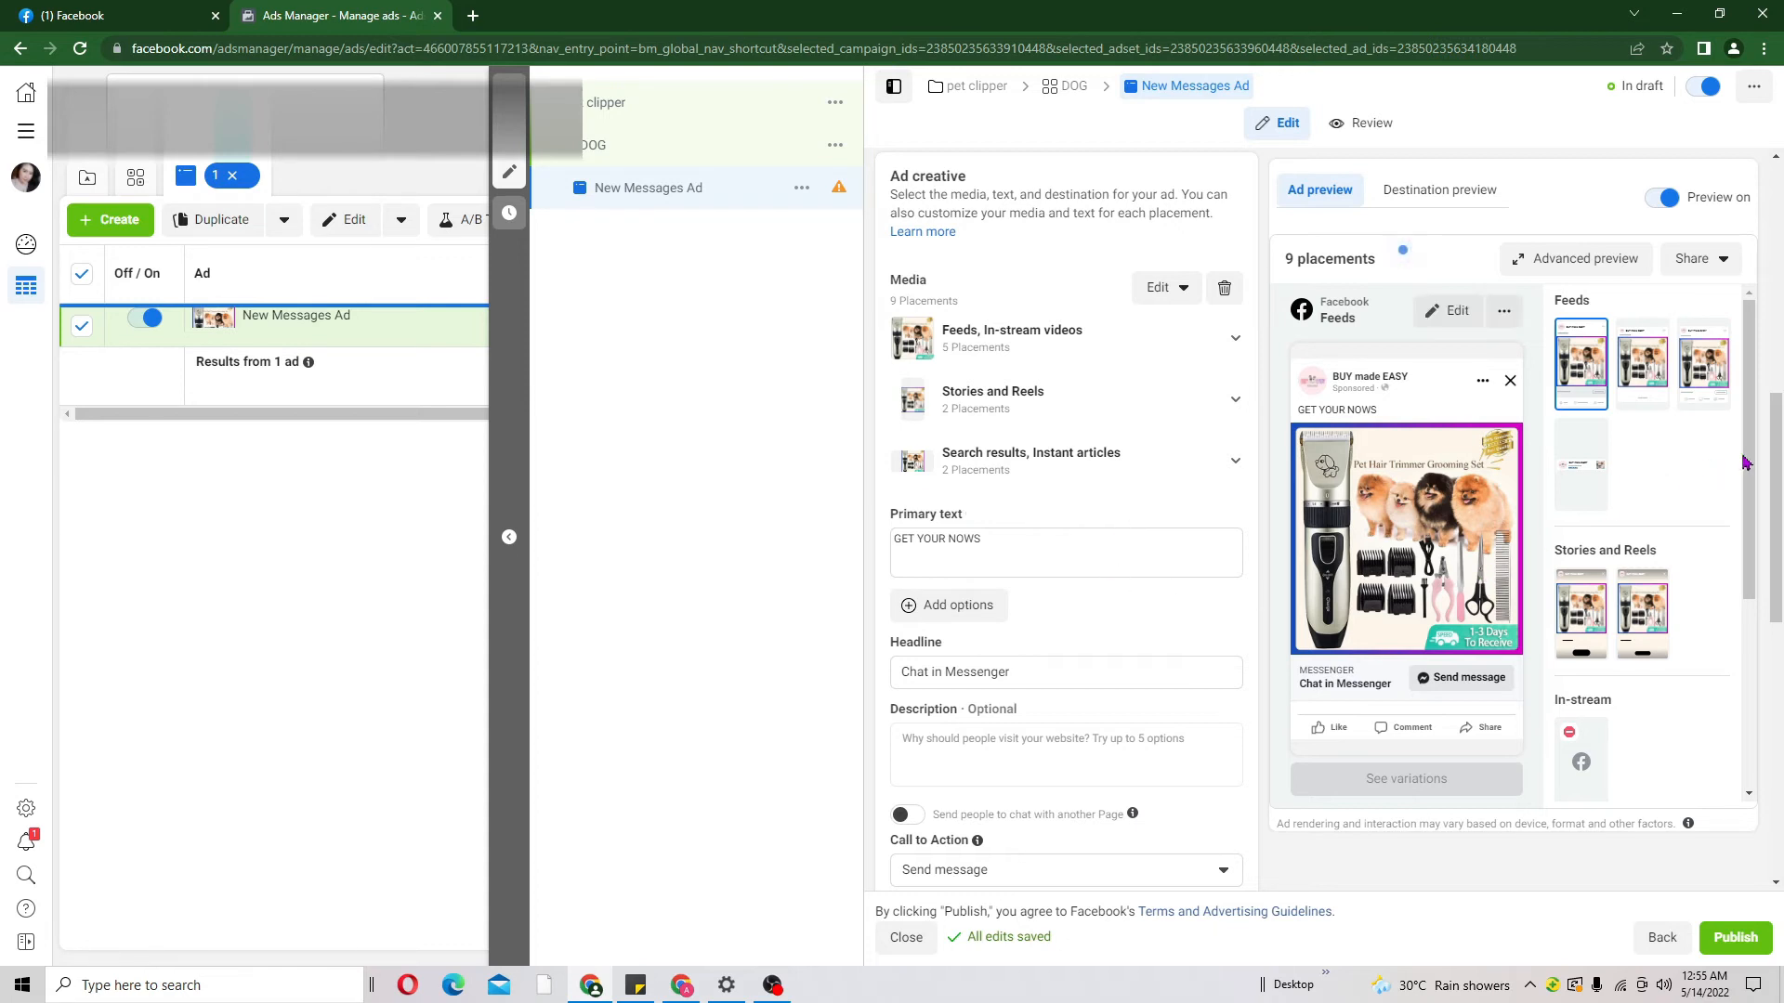
# Replace the ad's headline with "ORDER HERE"
pyautogui.scroll(-1, 1775, 521)
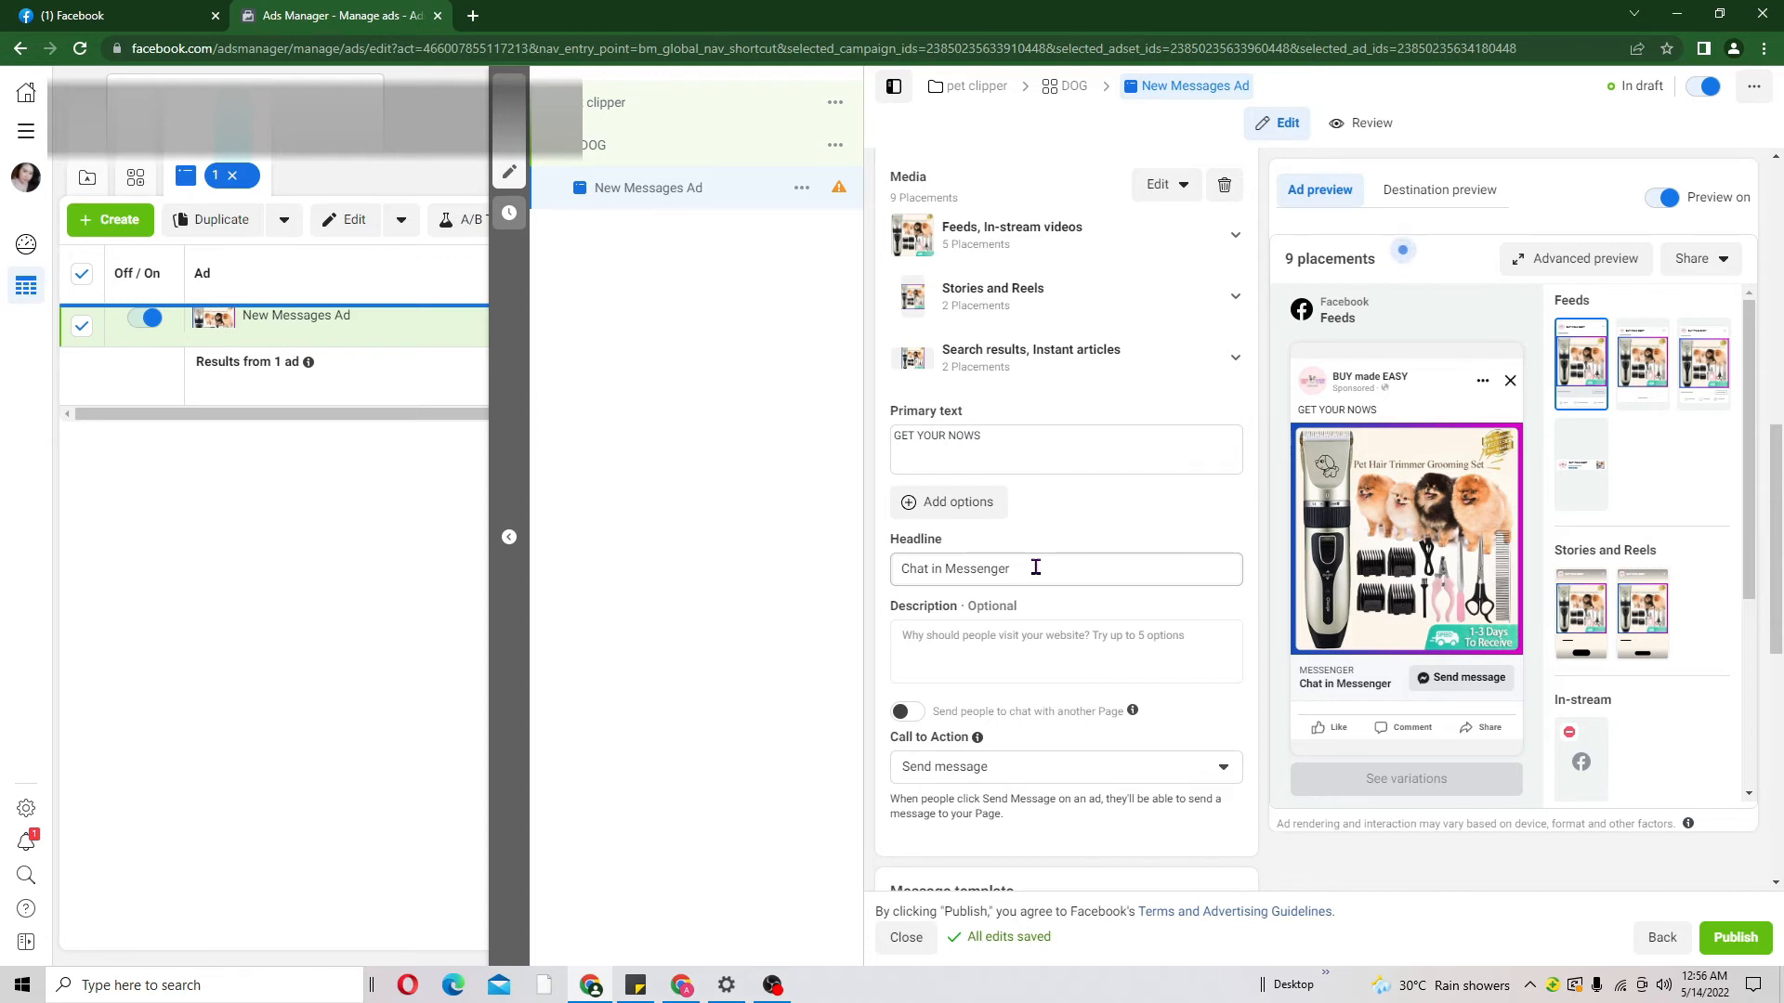
pyautogui.moveTo(1012, 568); pyautogui.dragTo(883, 568)
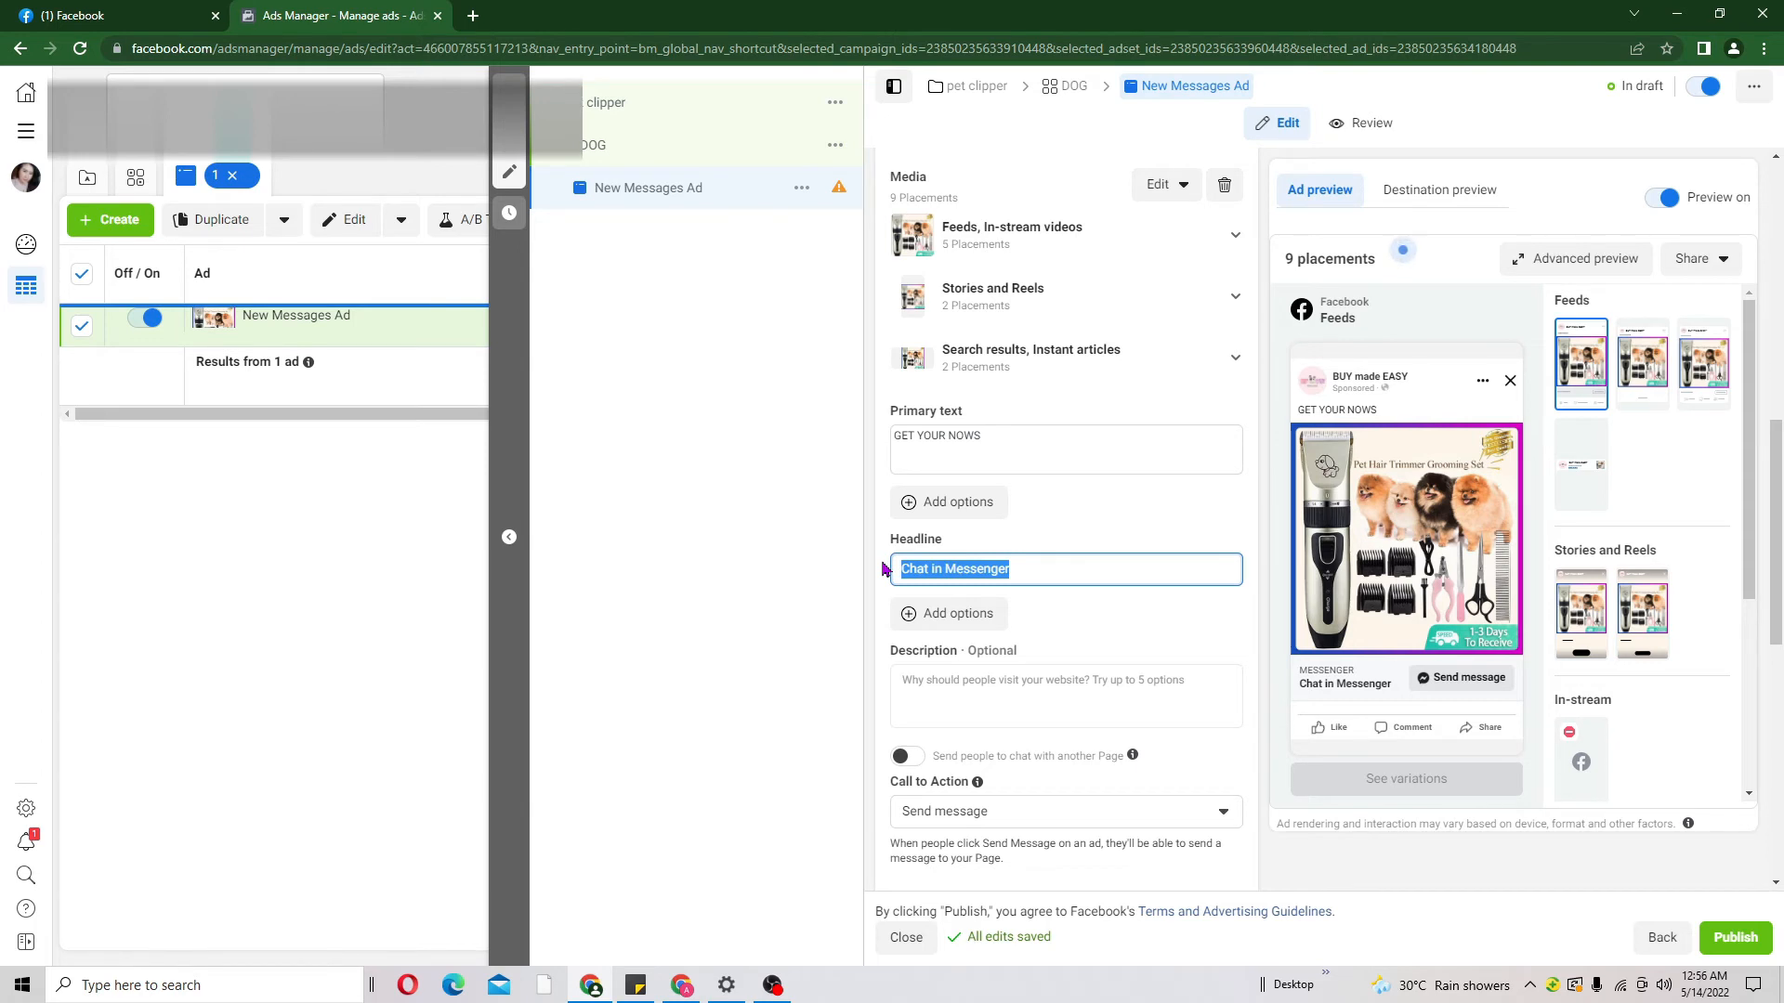
pyautogui.press('BackSpace')
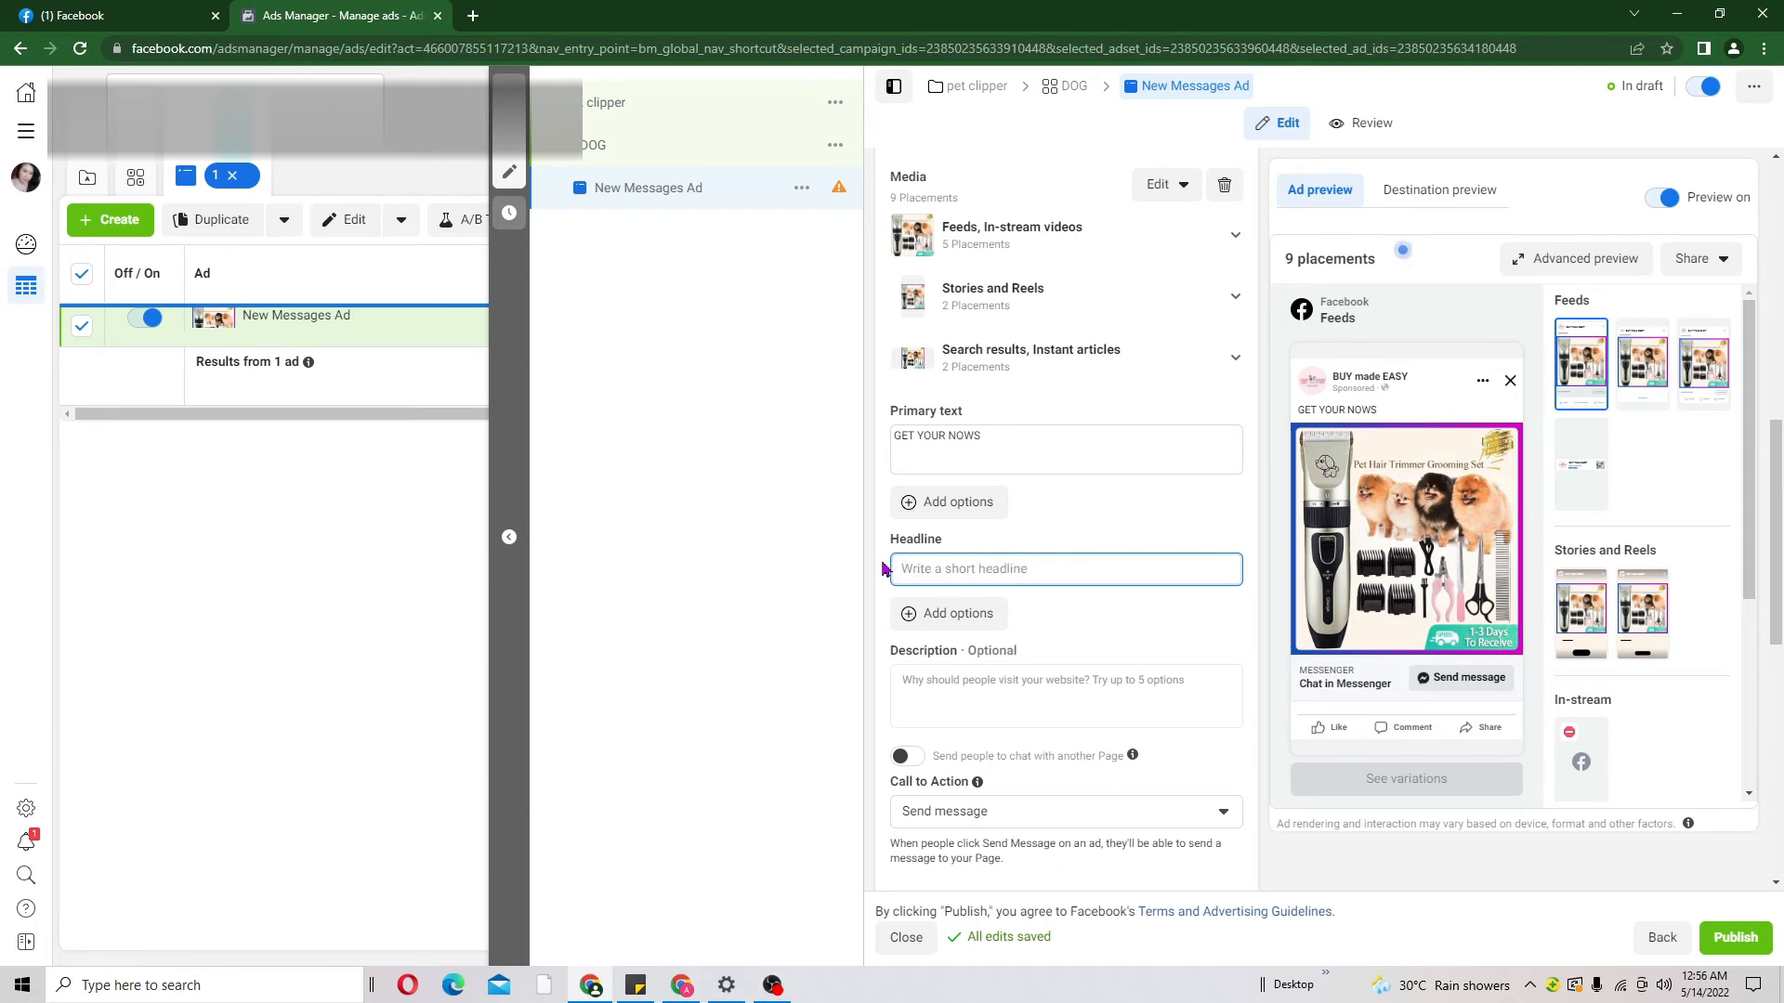
pyautogui.write('OR')
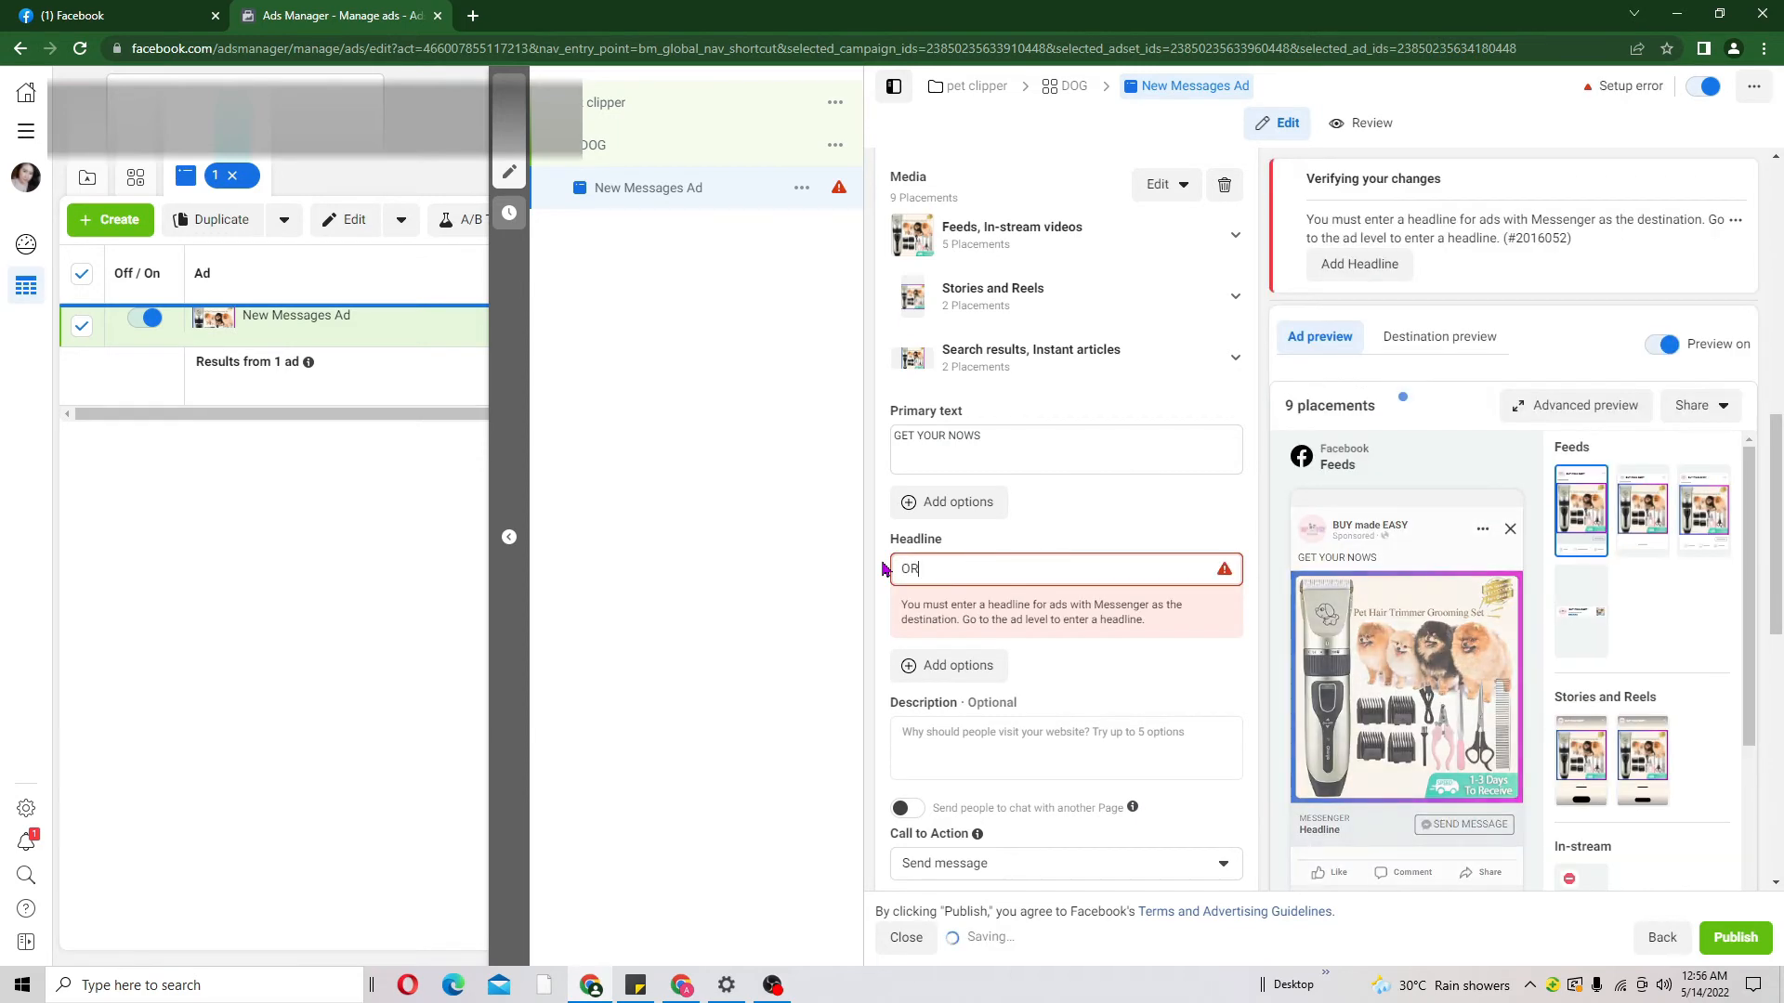
pyautogui.write('DER HERE')
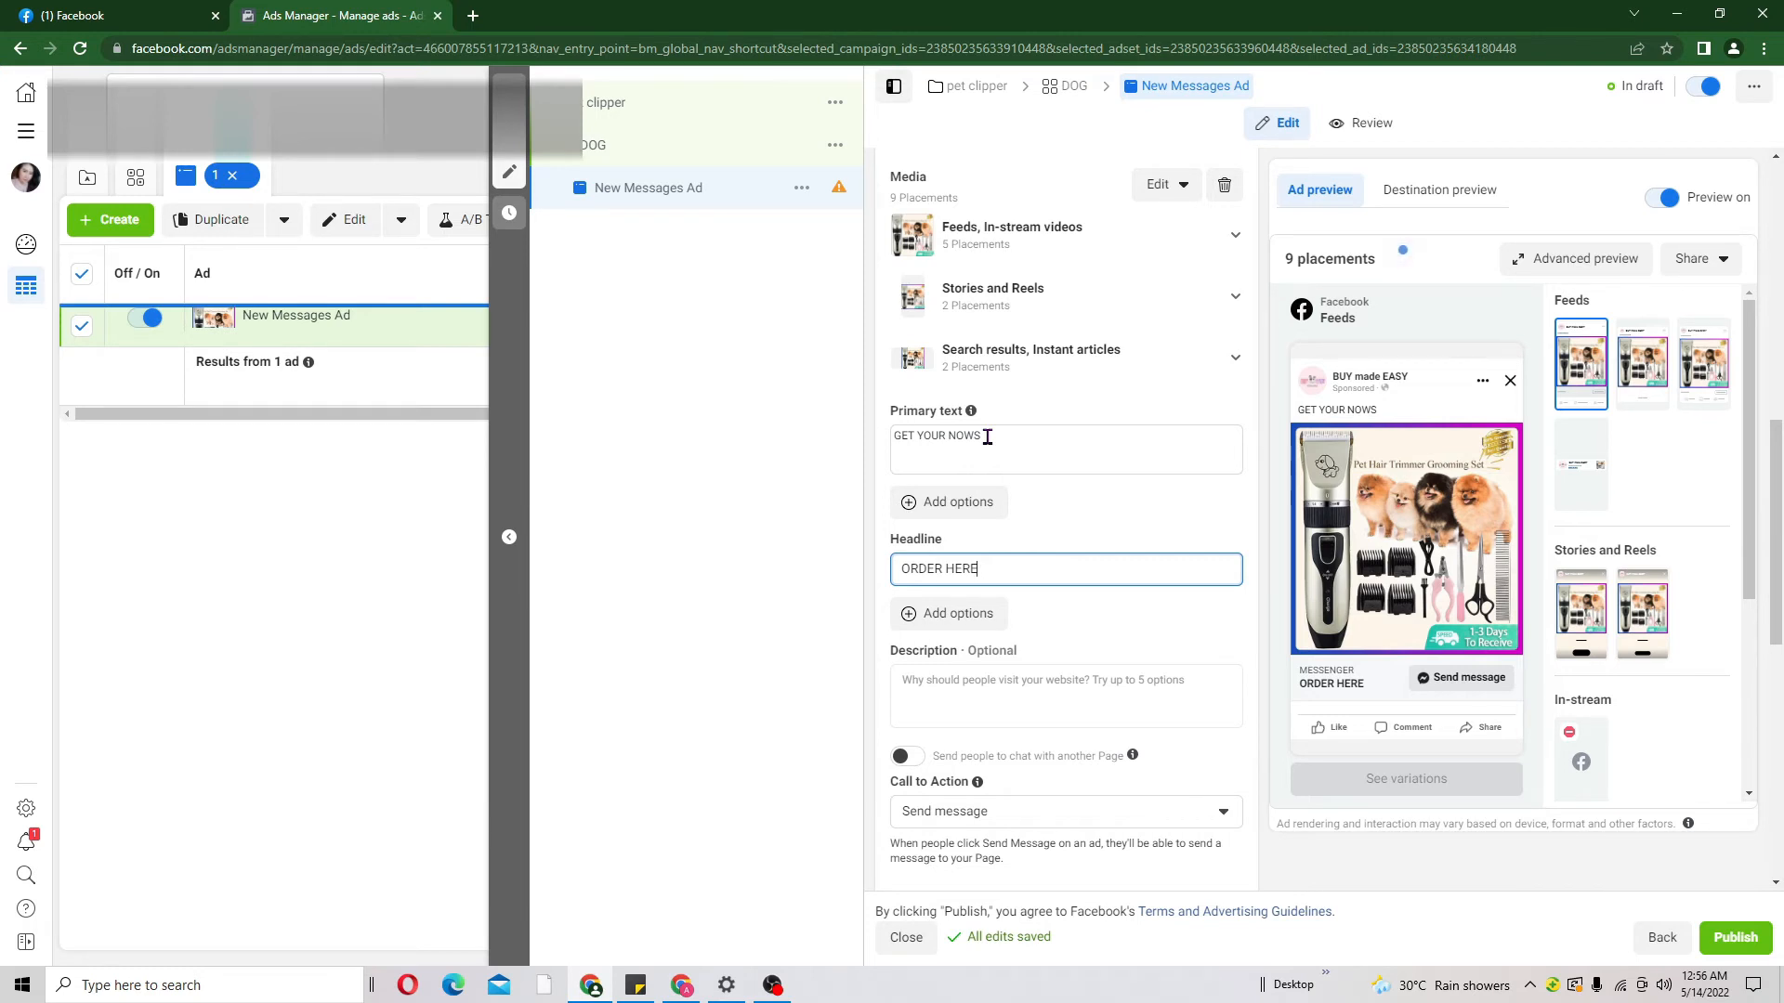
# Review the available call-to-action options for the ad, leaving Send message selected
pyautogui.scroll(-1, 1780, 529)
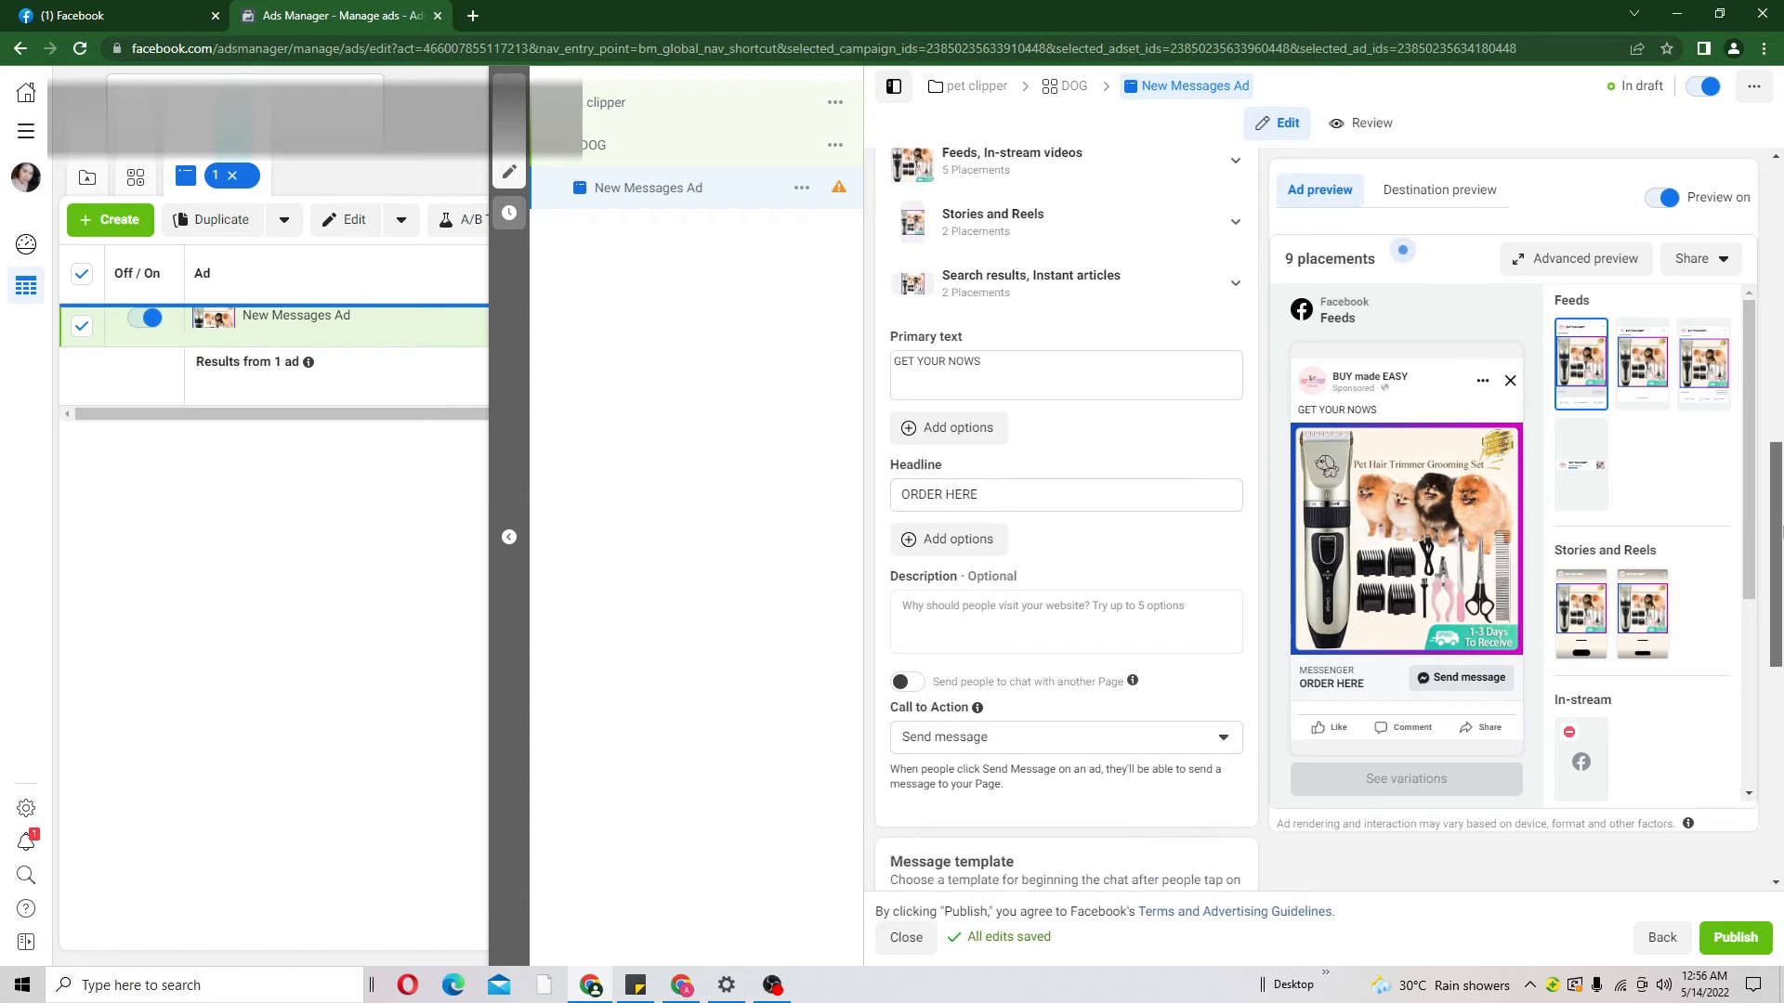
pyautogui.scroll(-4, 1780, 529)
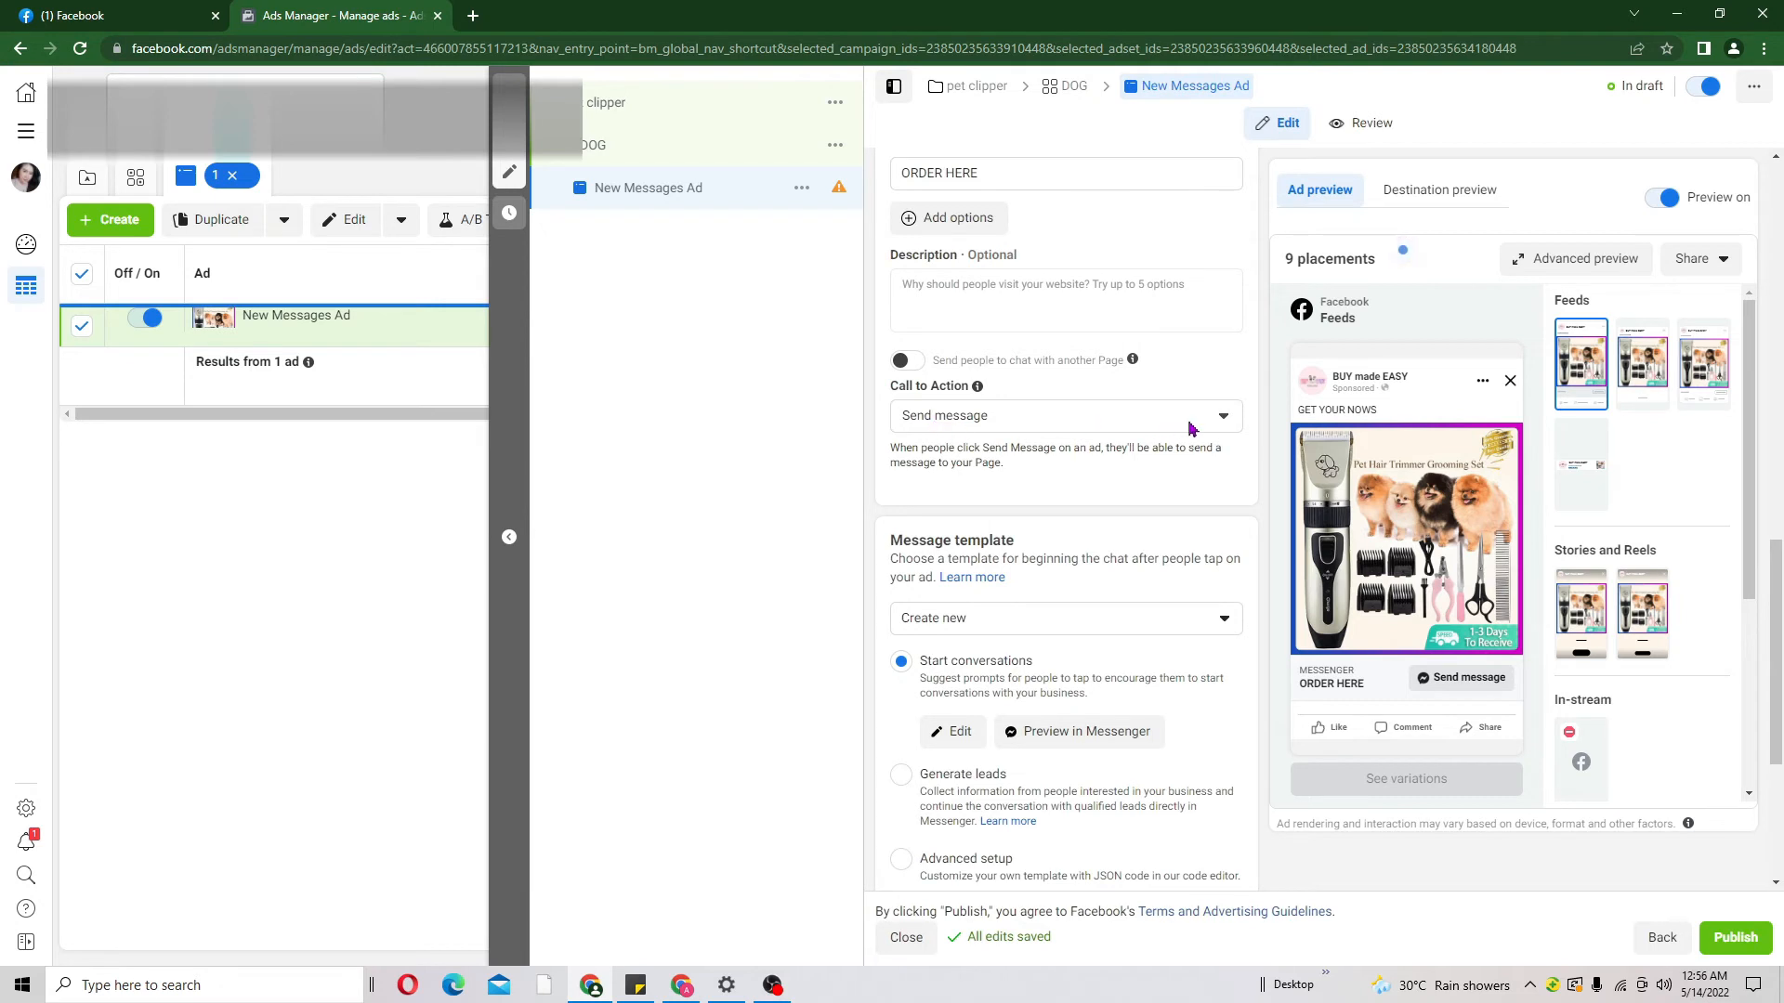
pyautogui.click(1218, 423)
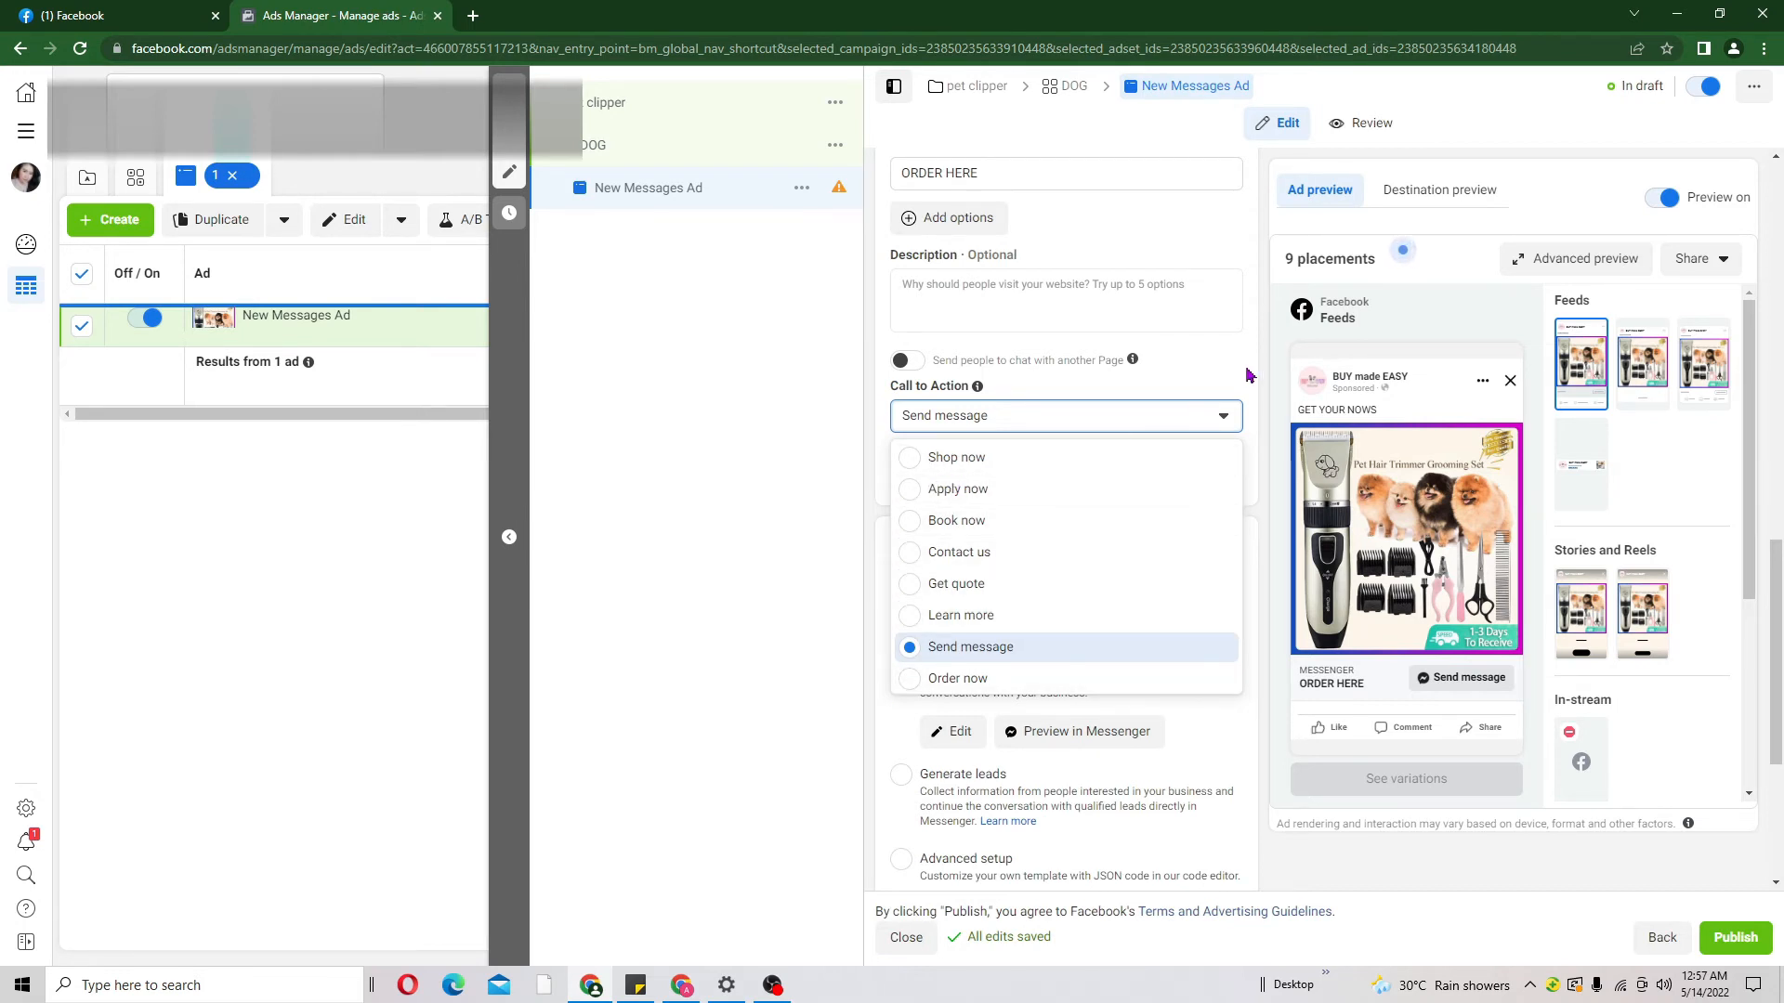
pyautogui.click(1188, 414)
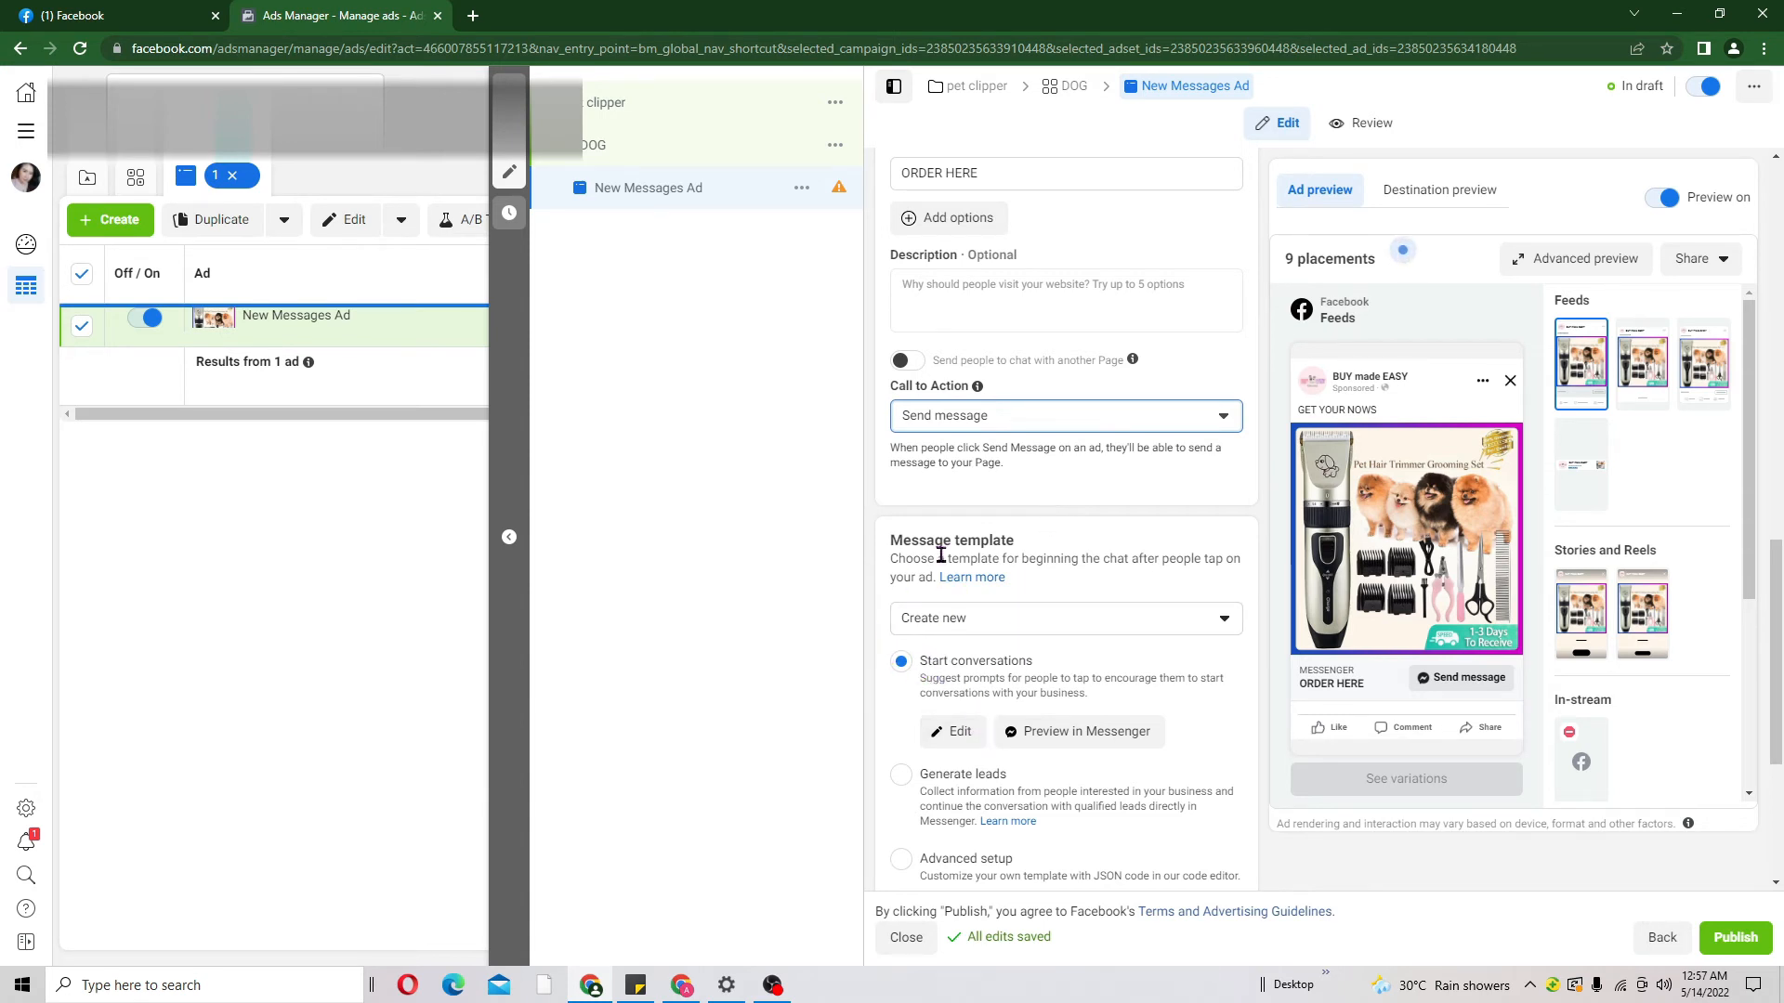
# Edit the Start conversations message template and remove the questions about cost and seeing more products
pyautogui.scroll(-2, 1776, 603)
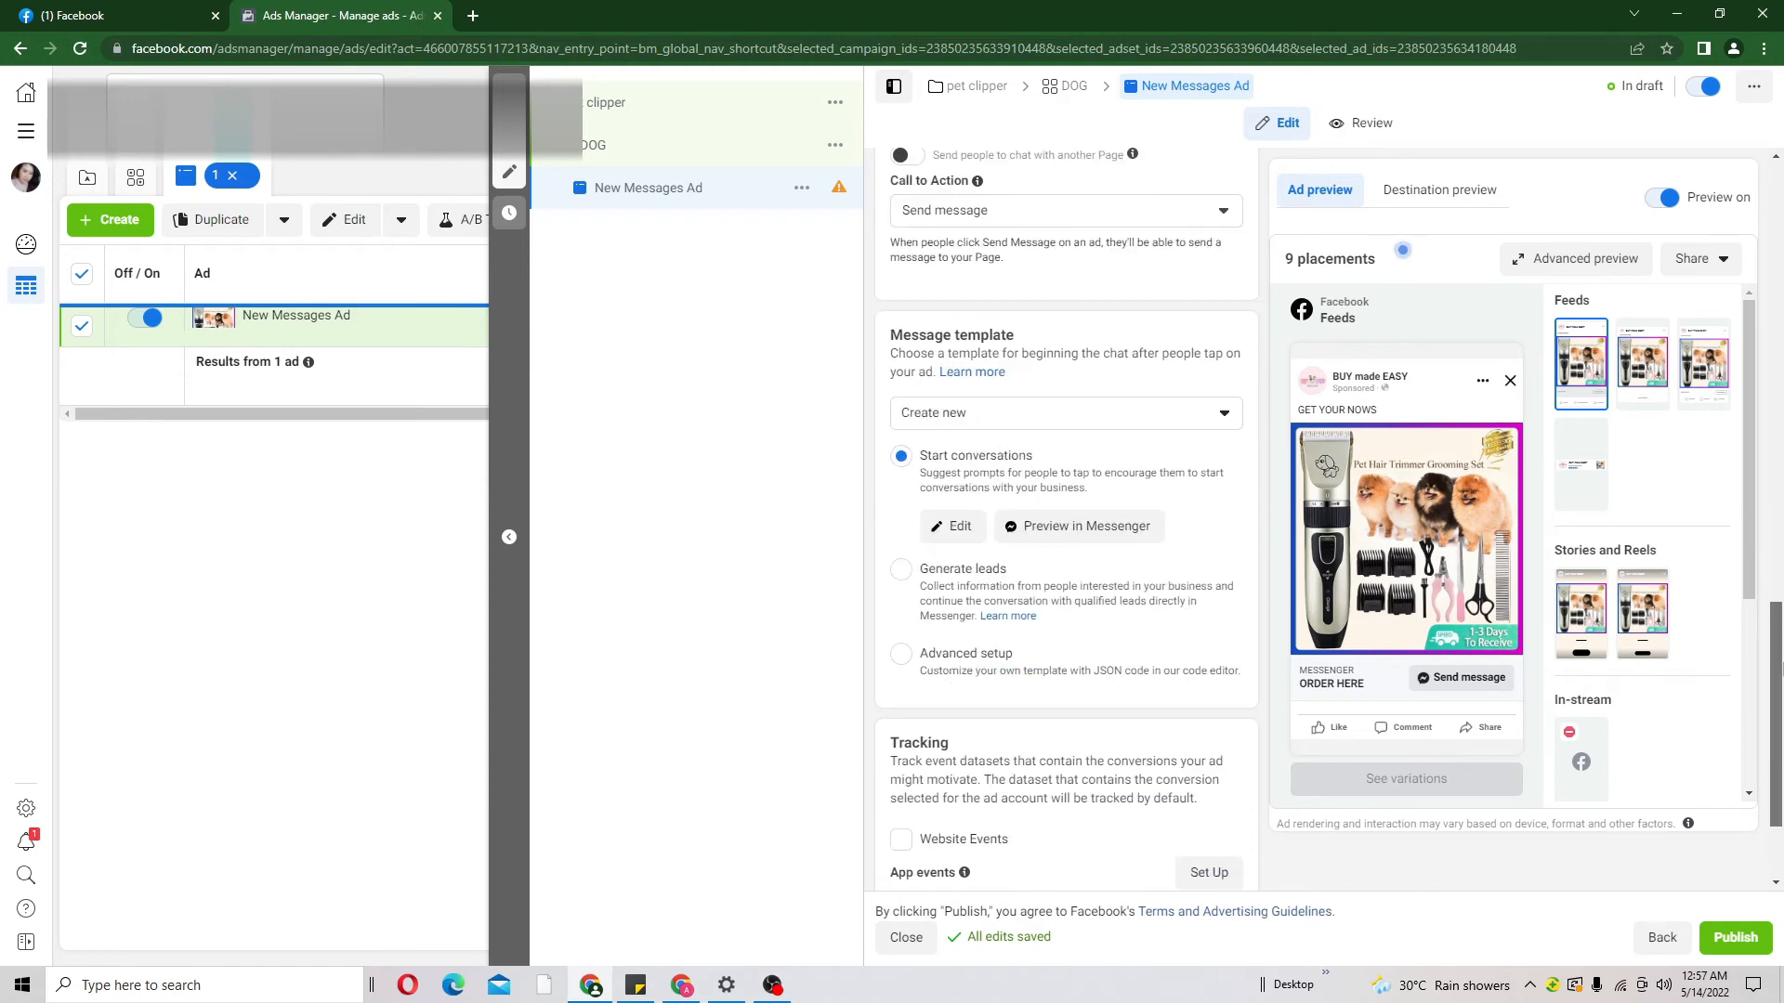
pyautogui.click(944, 531)
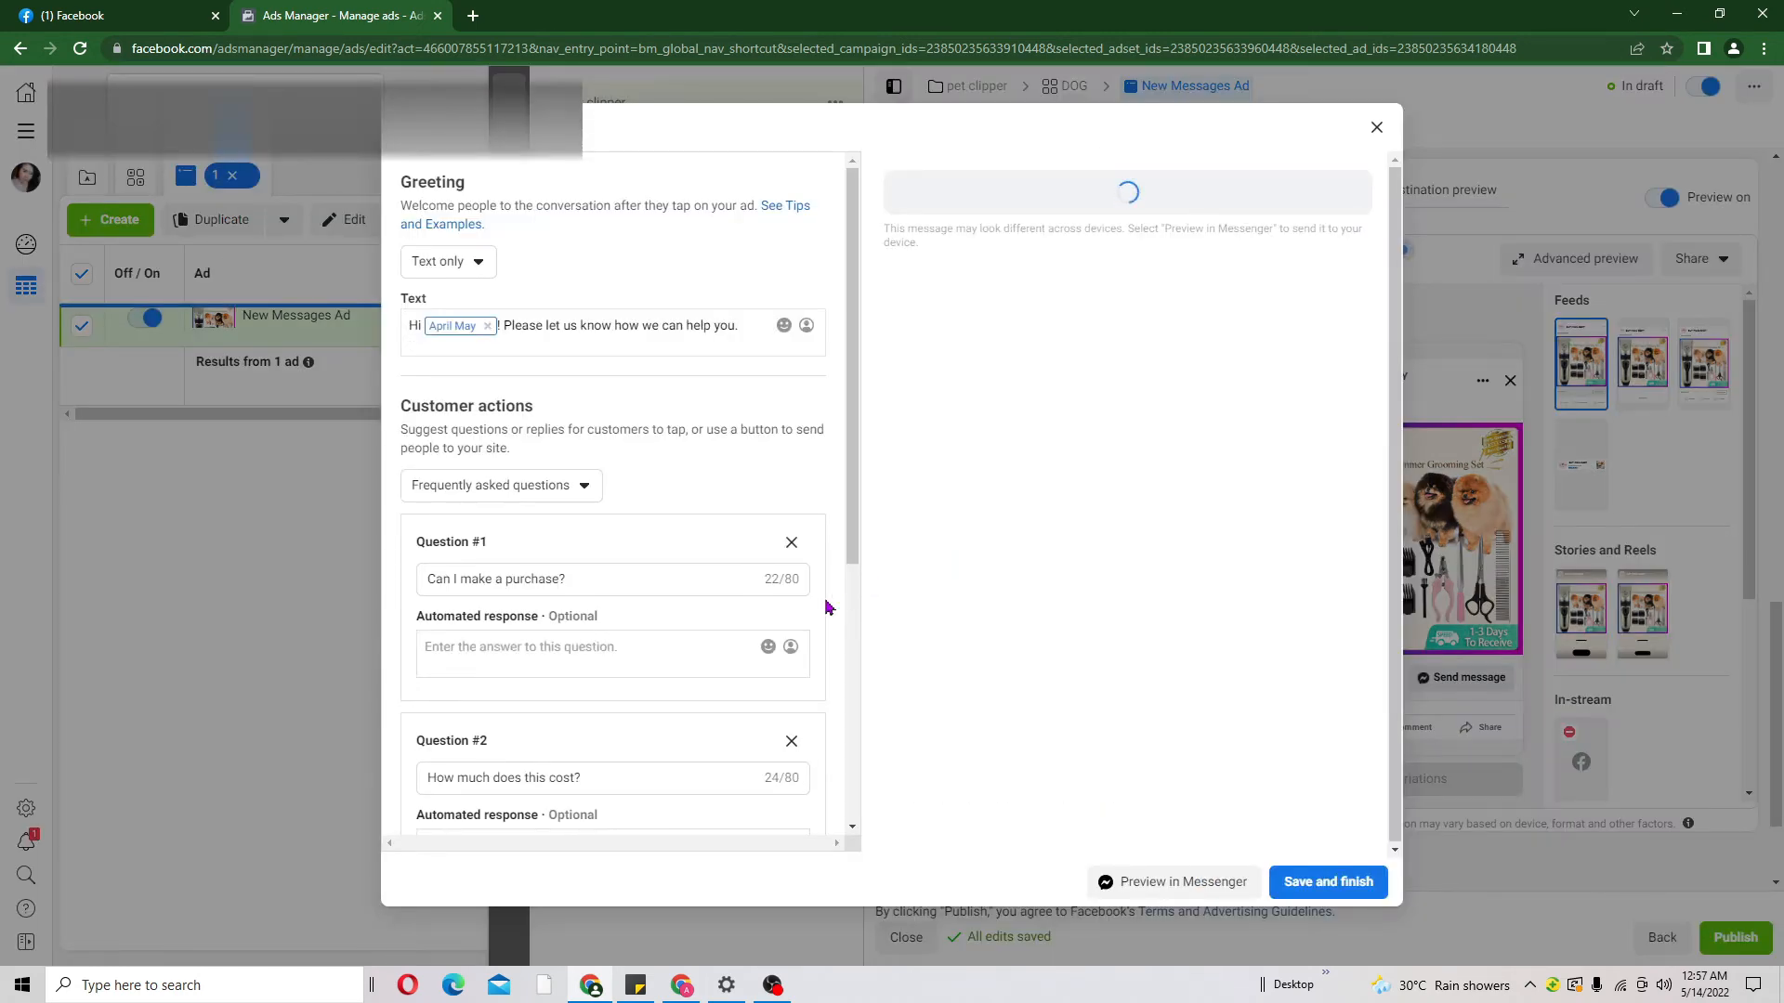
pyautogui.scroll(-5, 847, 641)
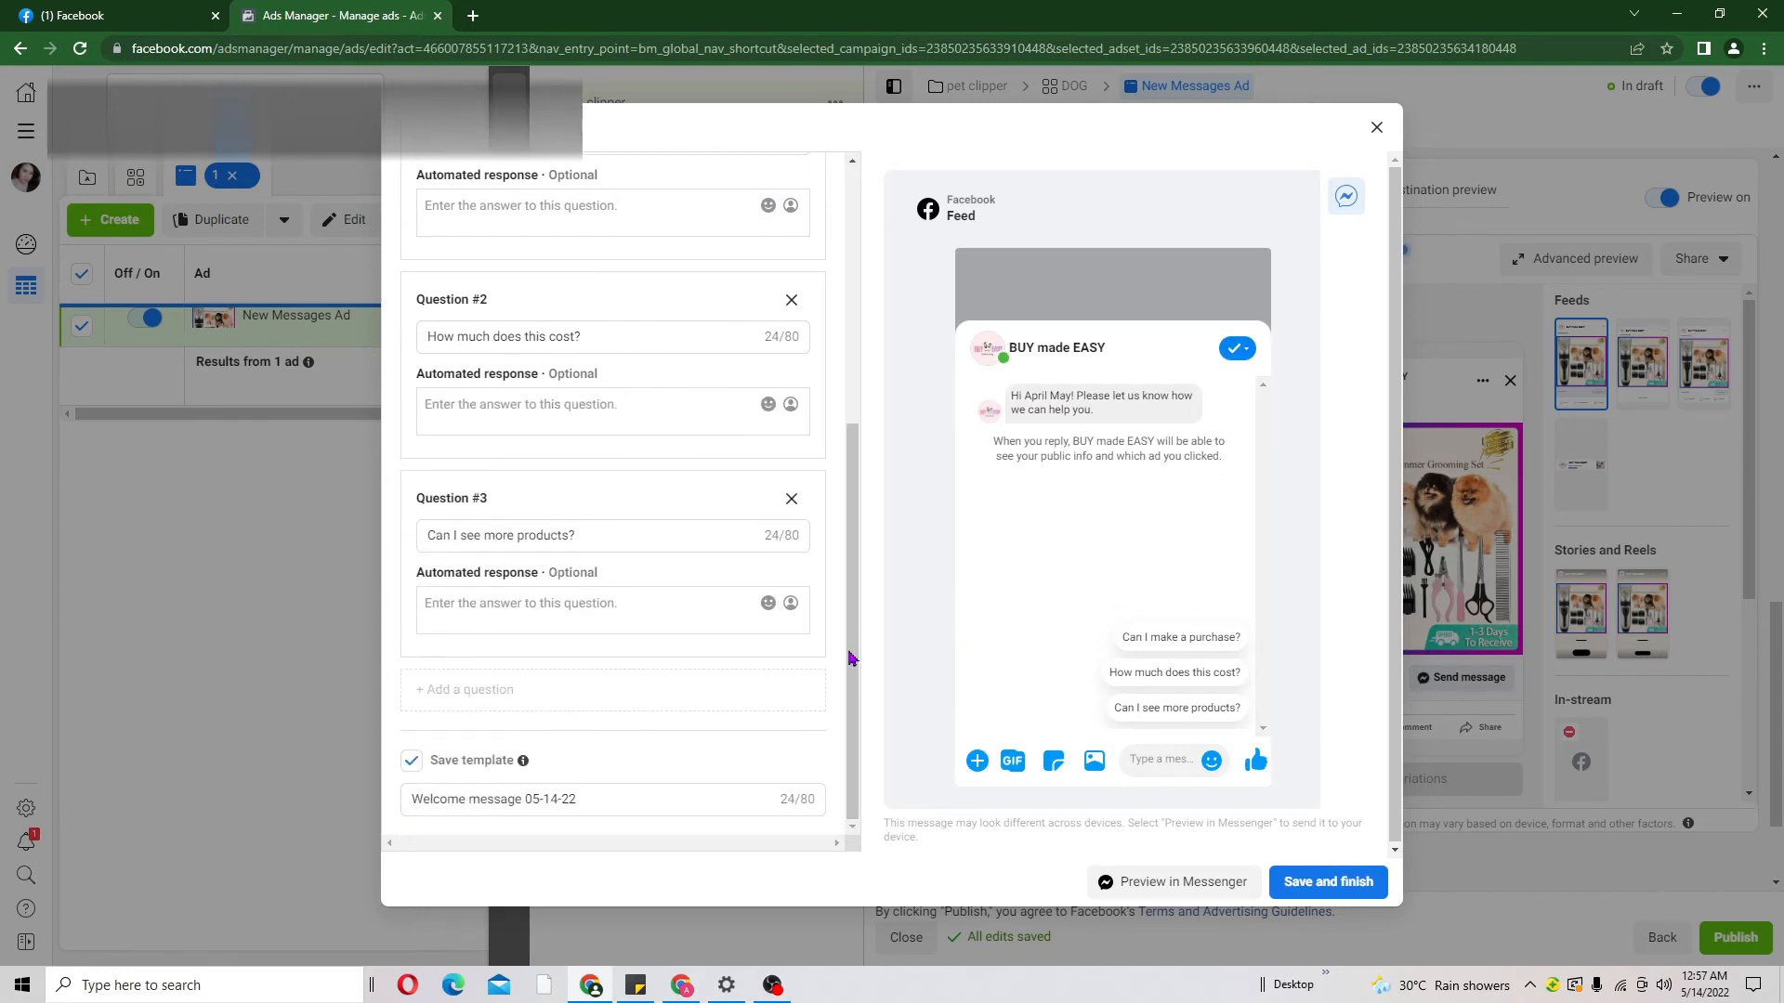
pyautogui.click(791, 502)
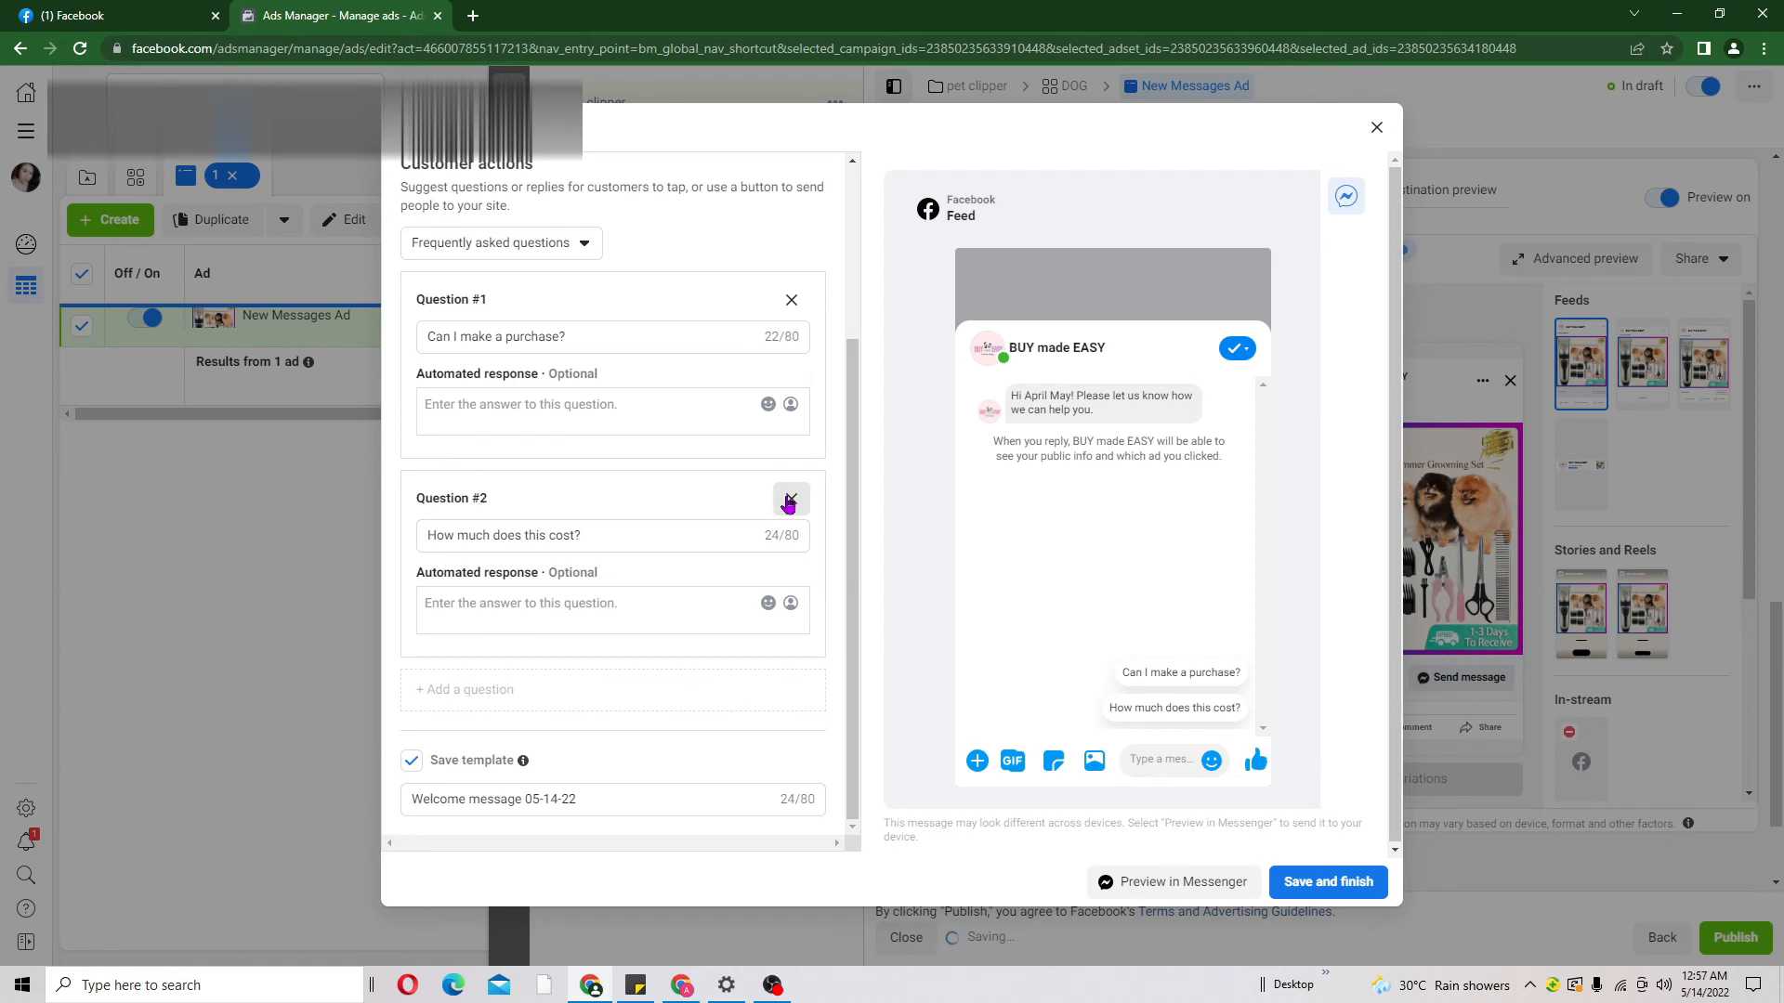
pyautogui.click(789, 502)
# Change the remaining customer question to "HOW MUCH?" and save the message template
pyautogui.click(559, 535)
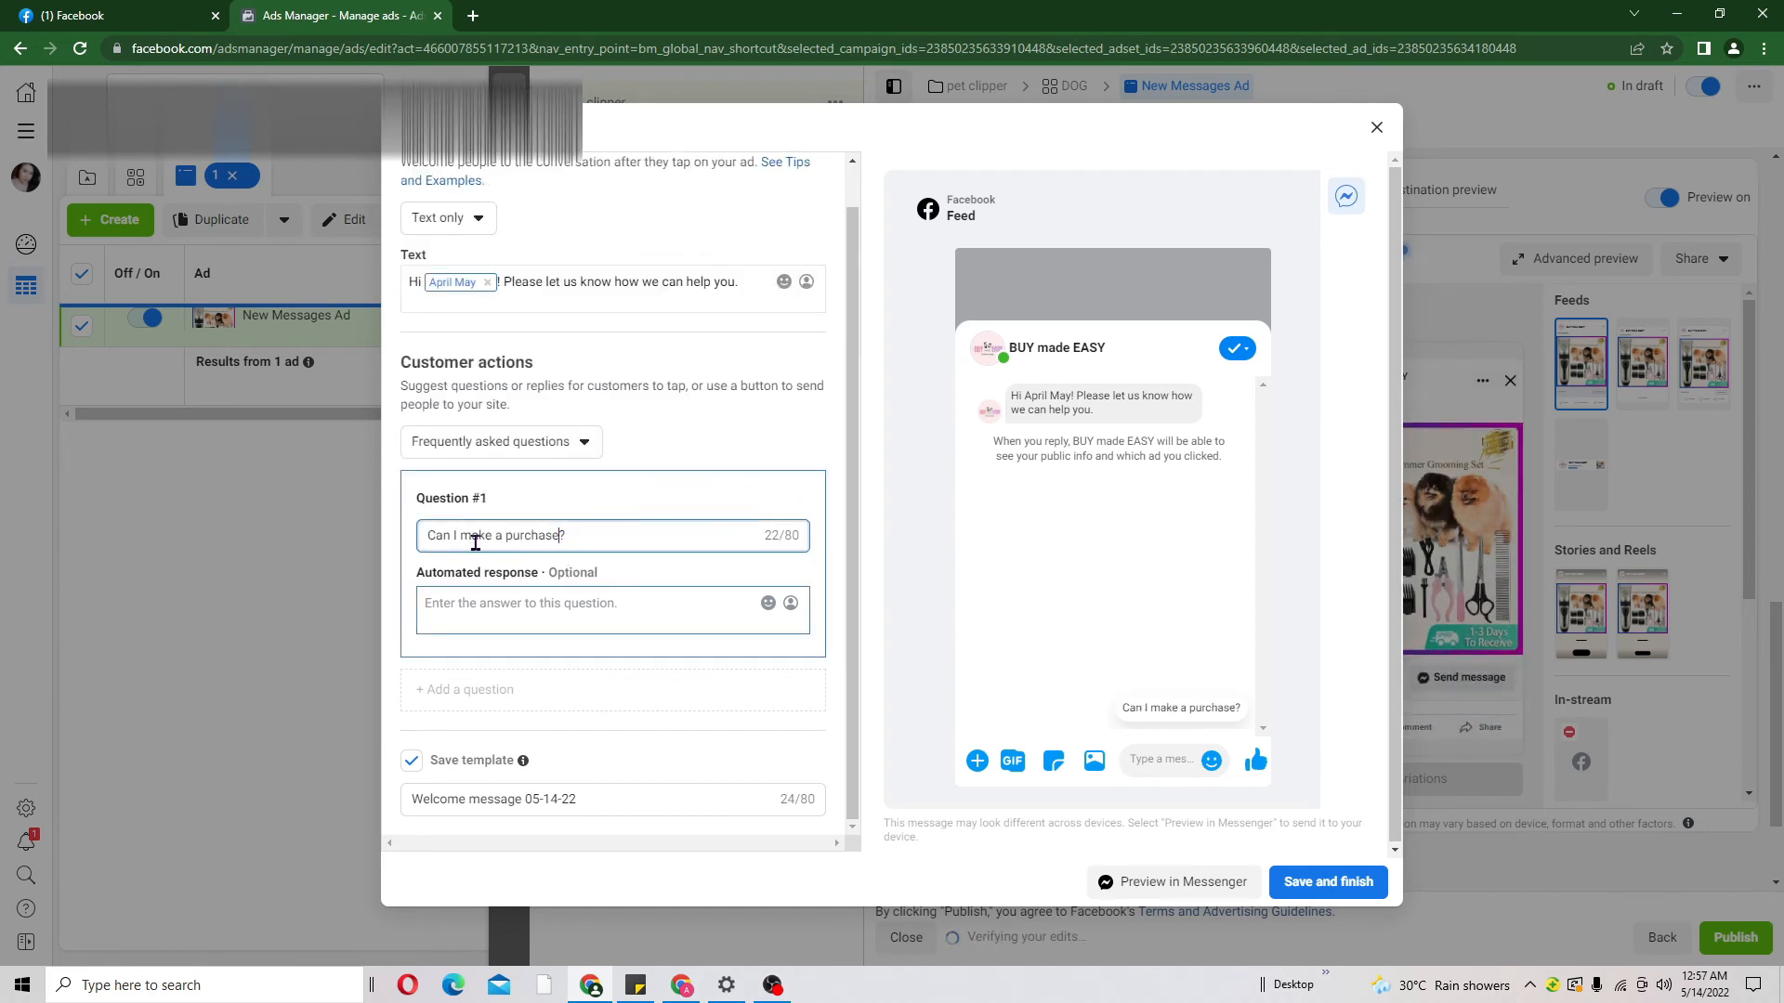
pyautogui.moveTo(474, 542); pyautogui.dragTo(400, 550)
pyautogui.press('BackSpace')
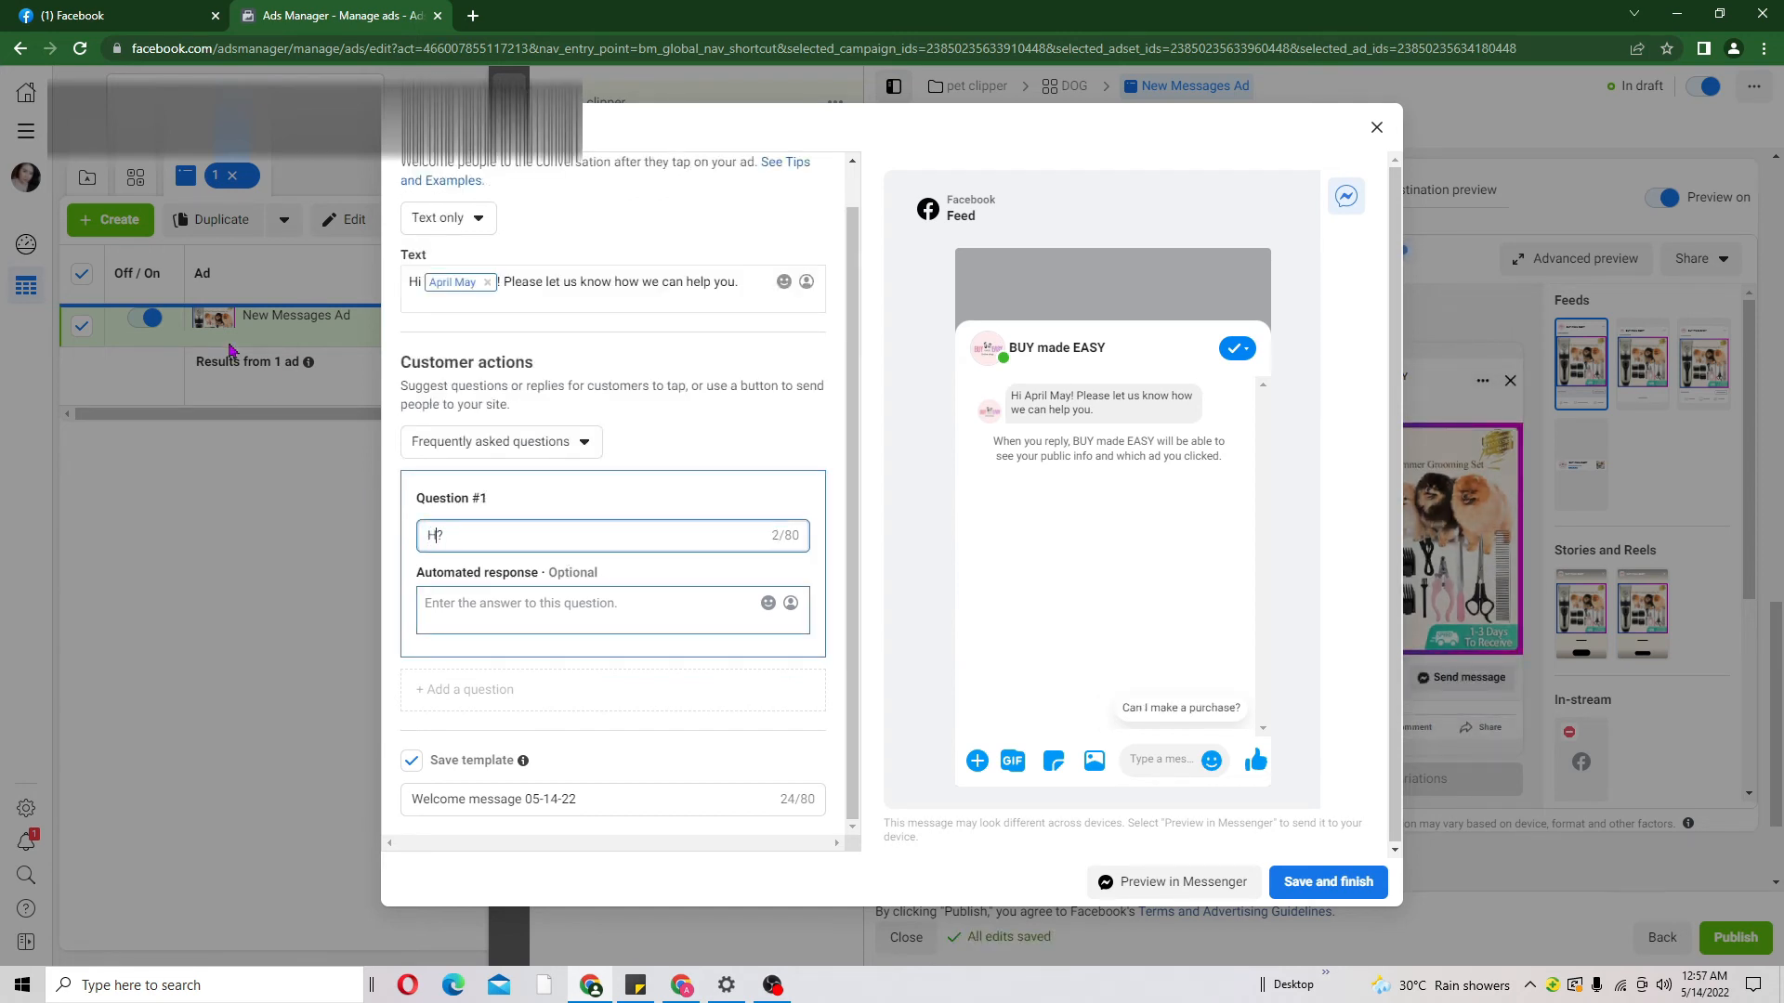
pyautogui.write('HOW MUC')
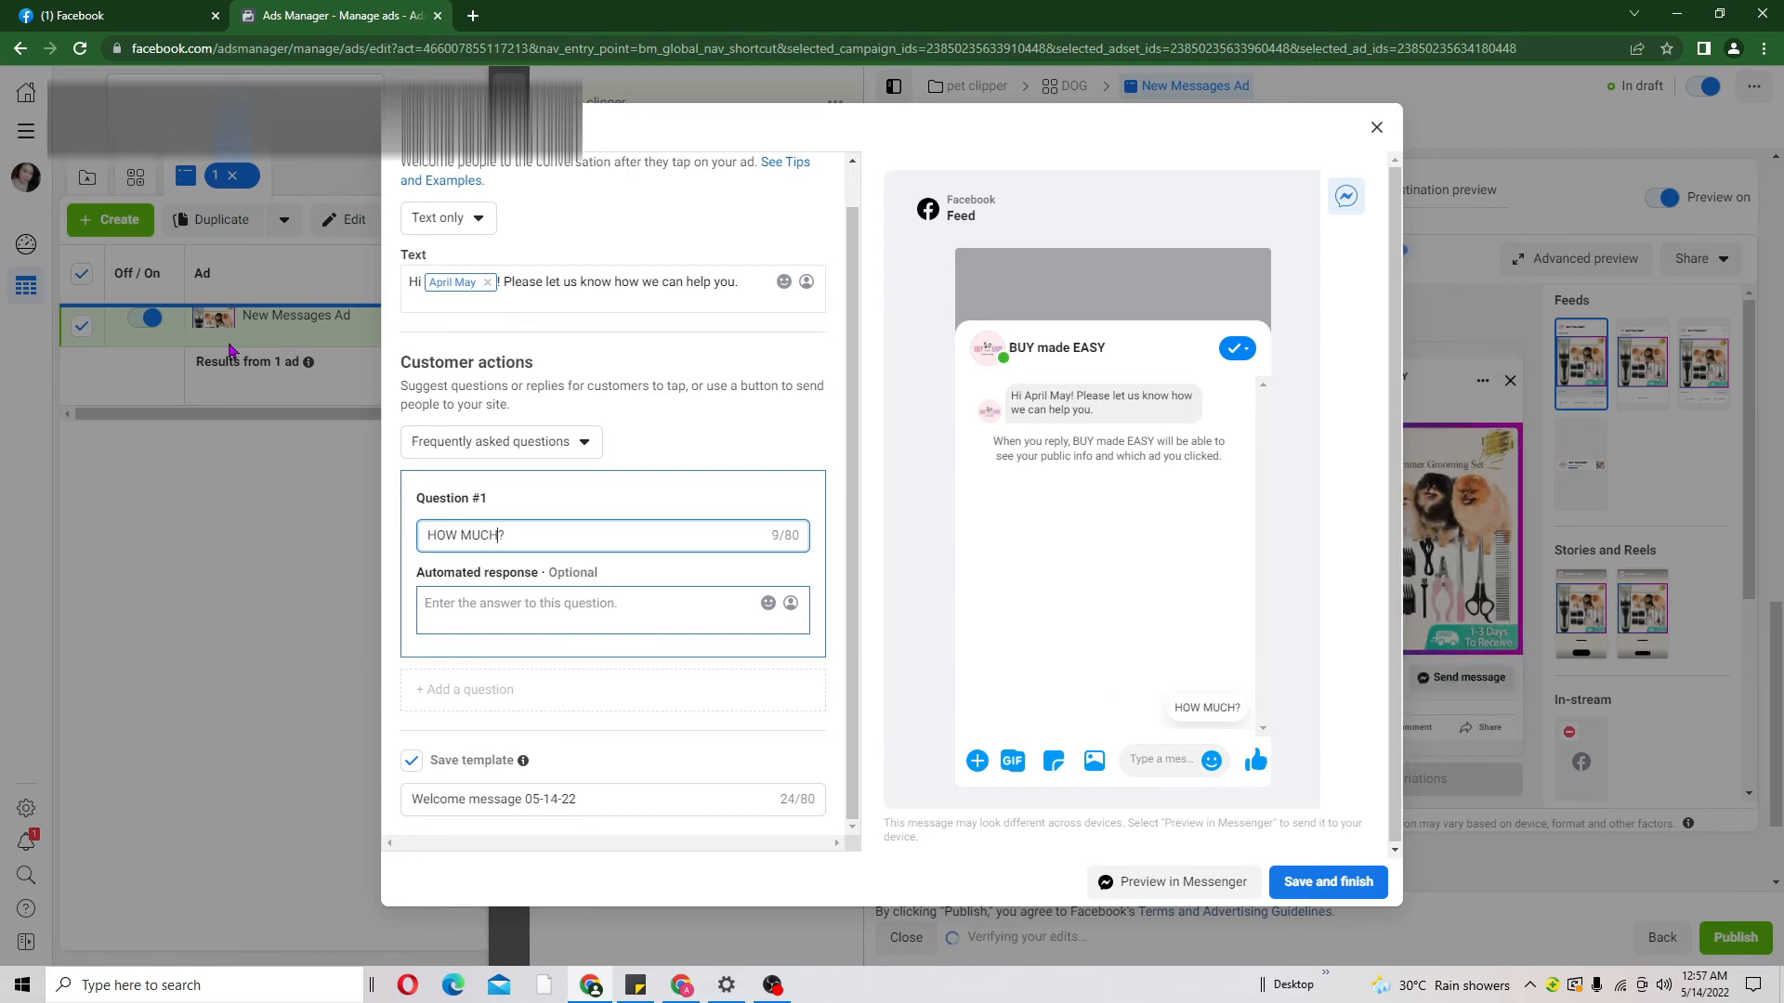
pyautogui.click(1348, 890)
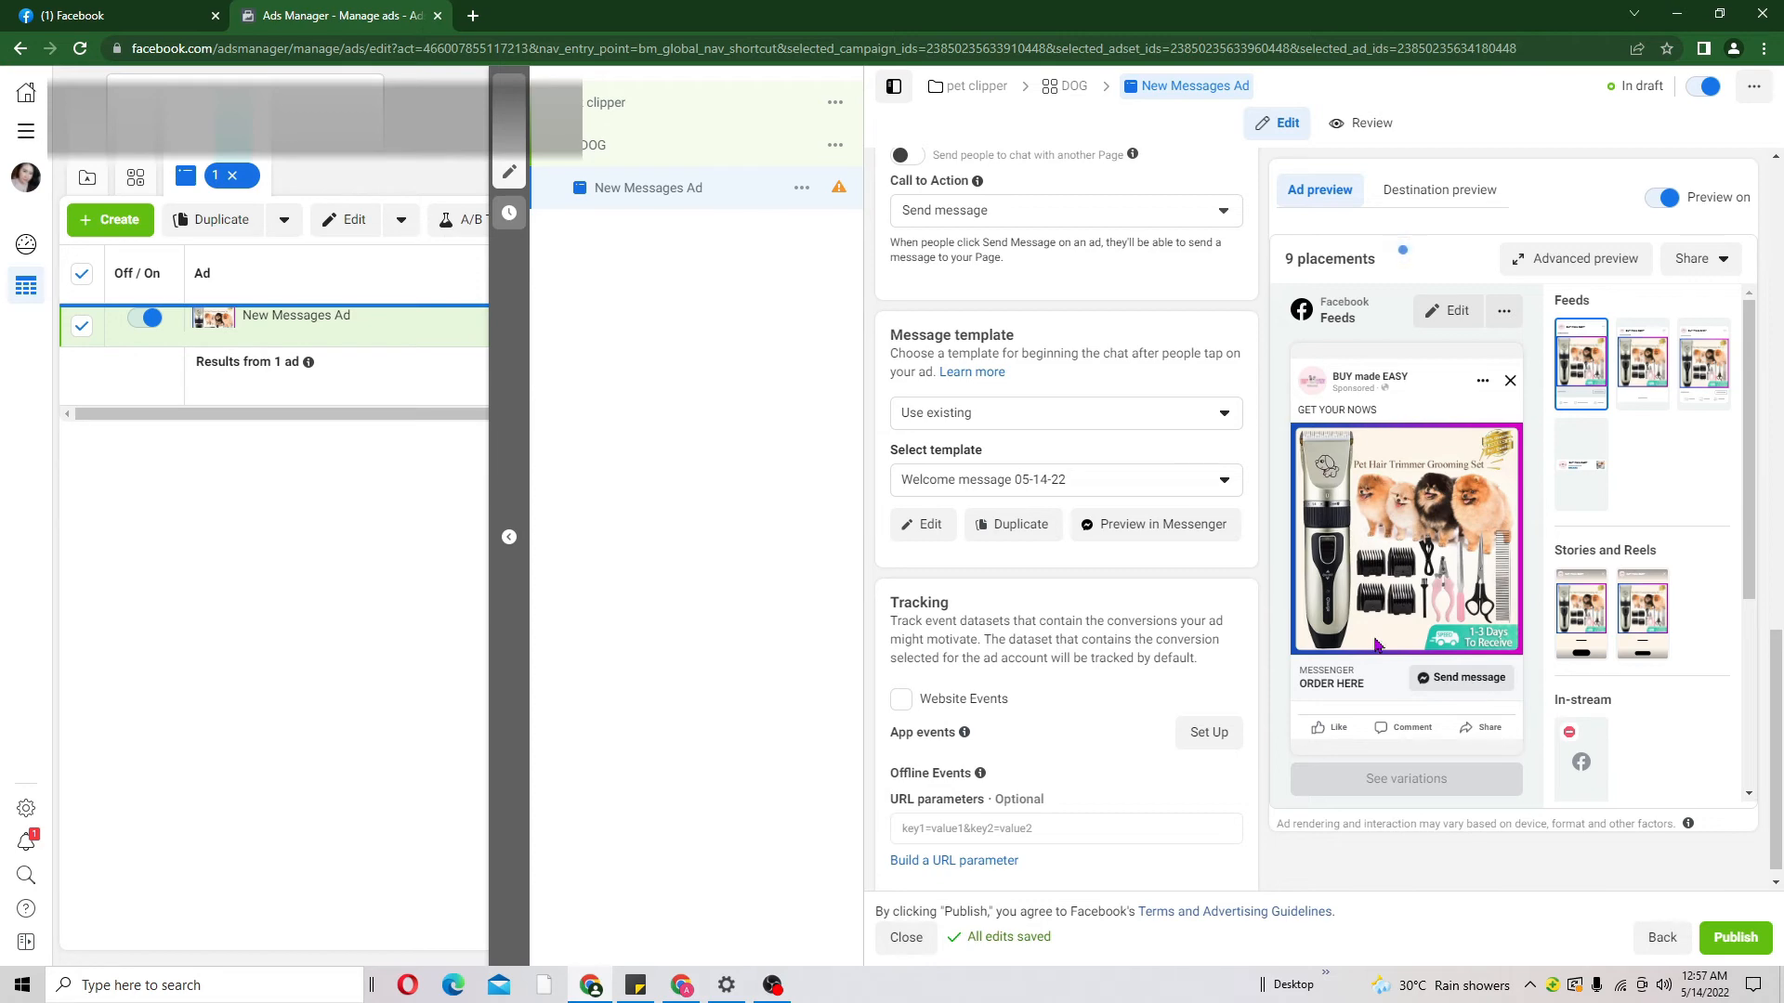
# Send a preview of the welcome message to Messenger, check it in the Facebook chat, and return to Ads Manager
pyautogui.click(1125, 539)
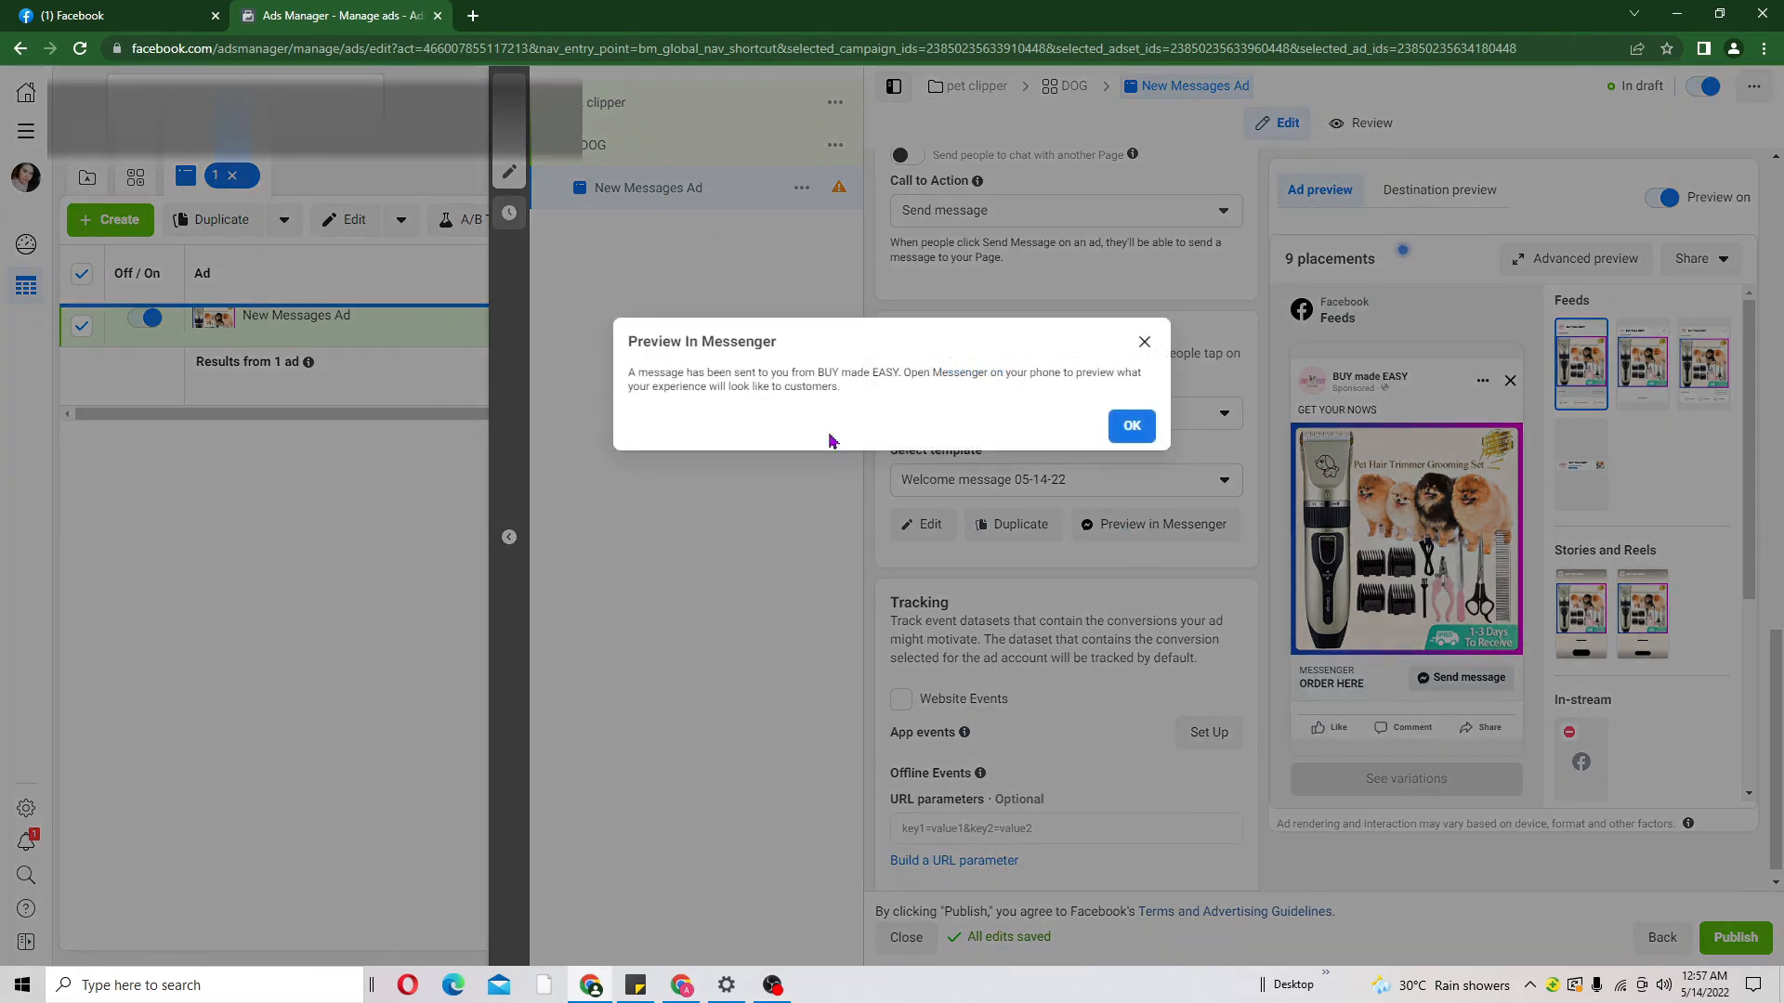
pyautogui.click(1121, 429)
pyautogui.click(100, 11)
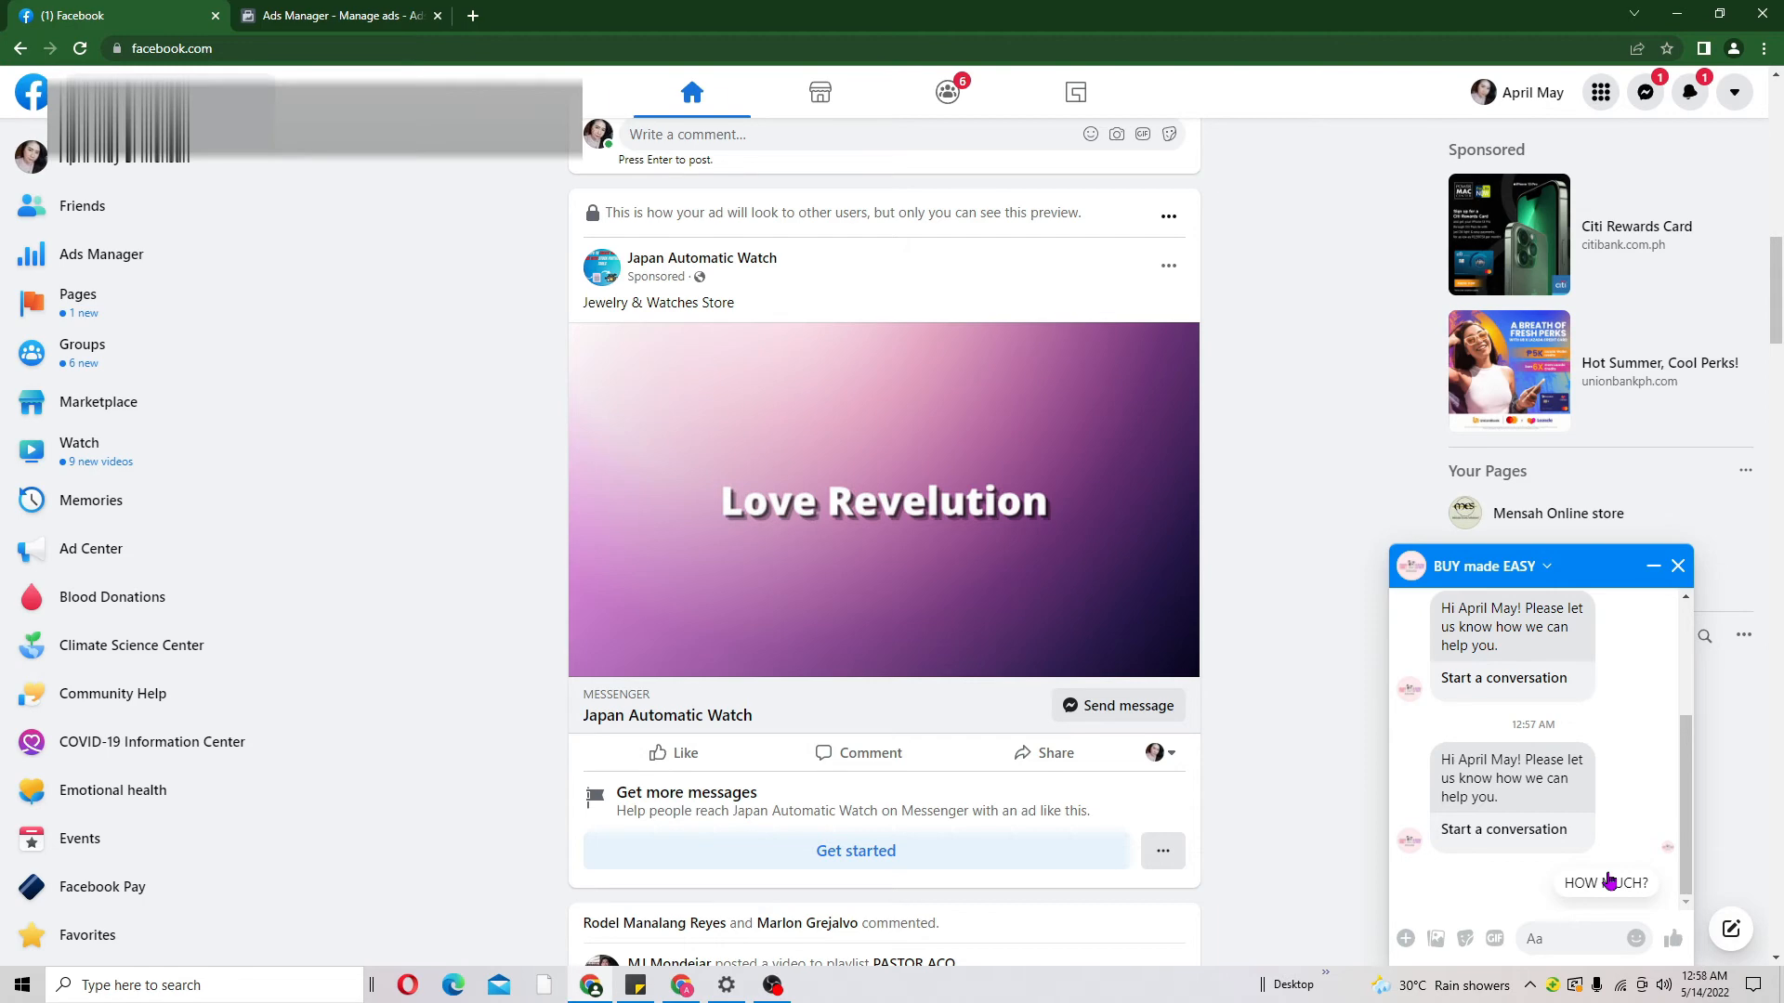
pyautogui.click(311, 15)
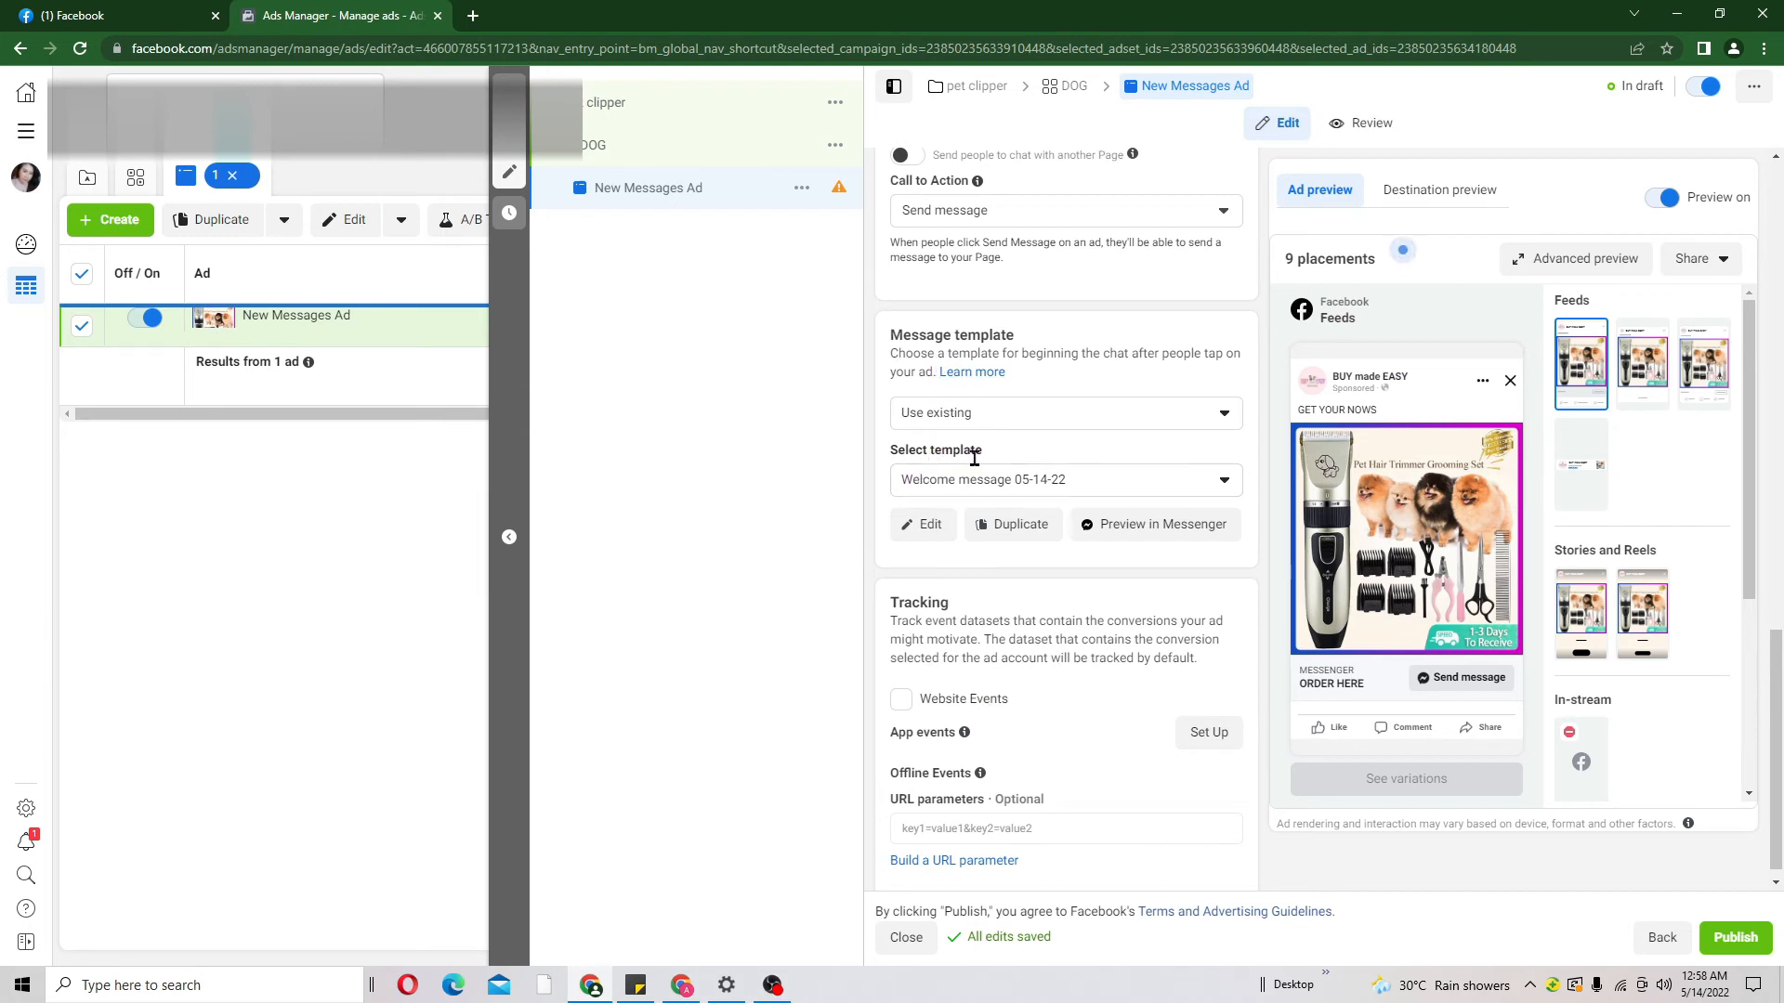
# Try to publish the ad, view the debit or credit card form, and close it without entering details
pyautogui.scroll(-1, 1776, 651)
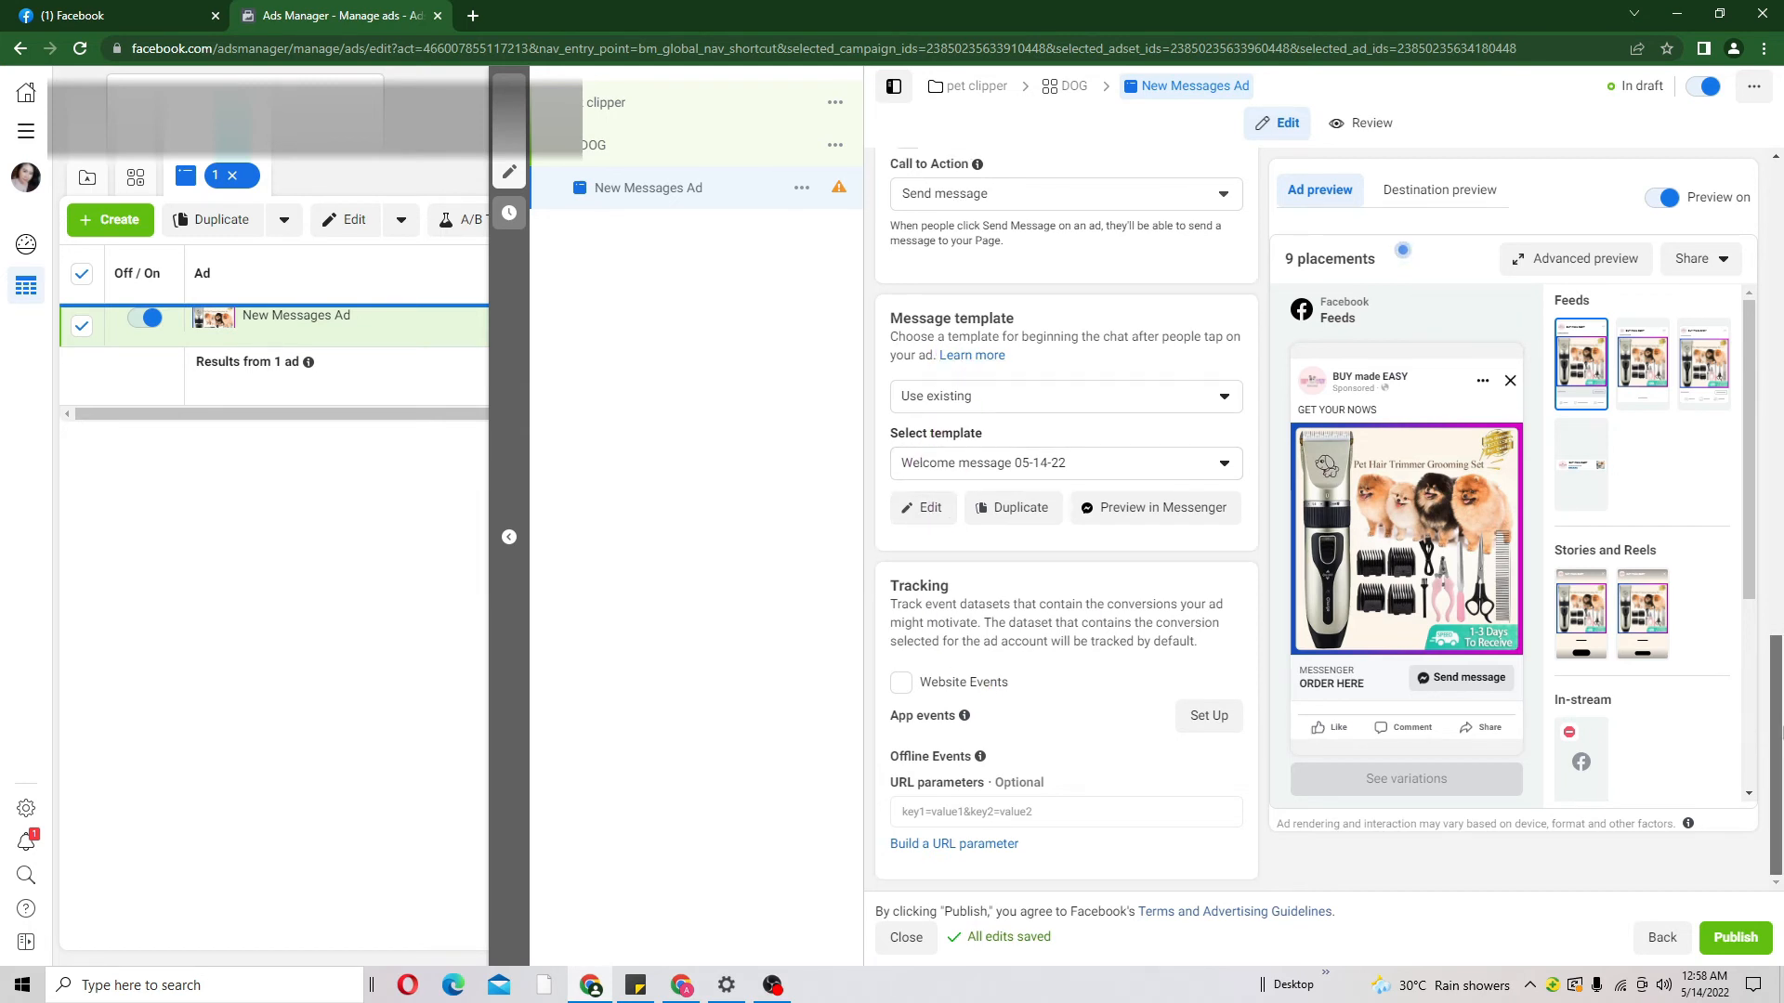
pyautogui.click(1735, 938)
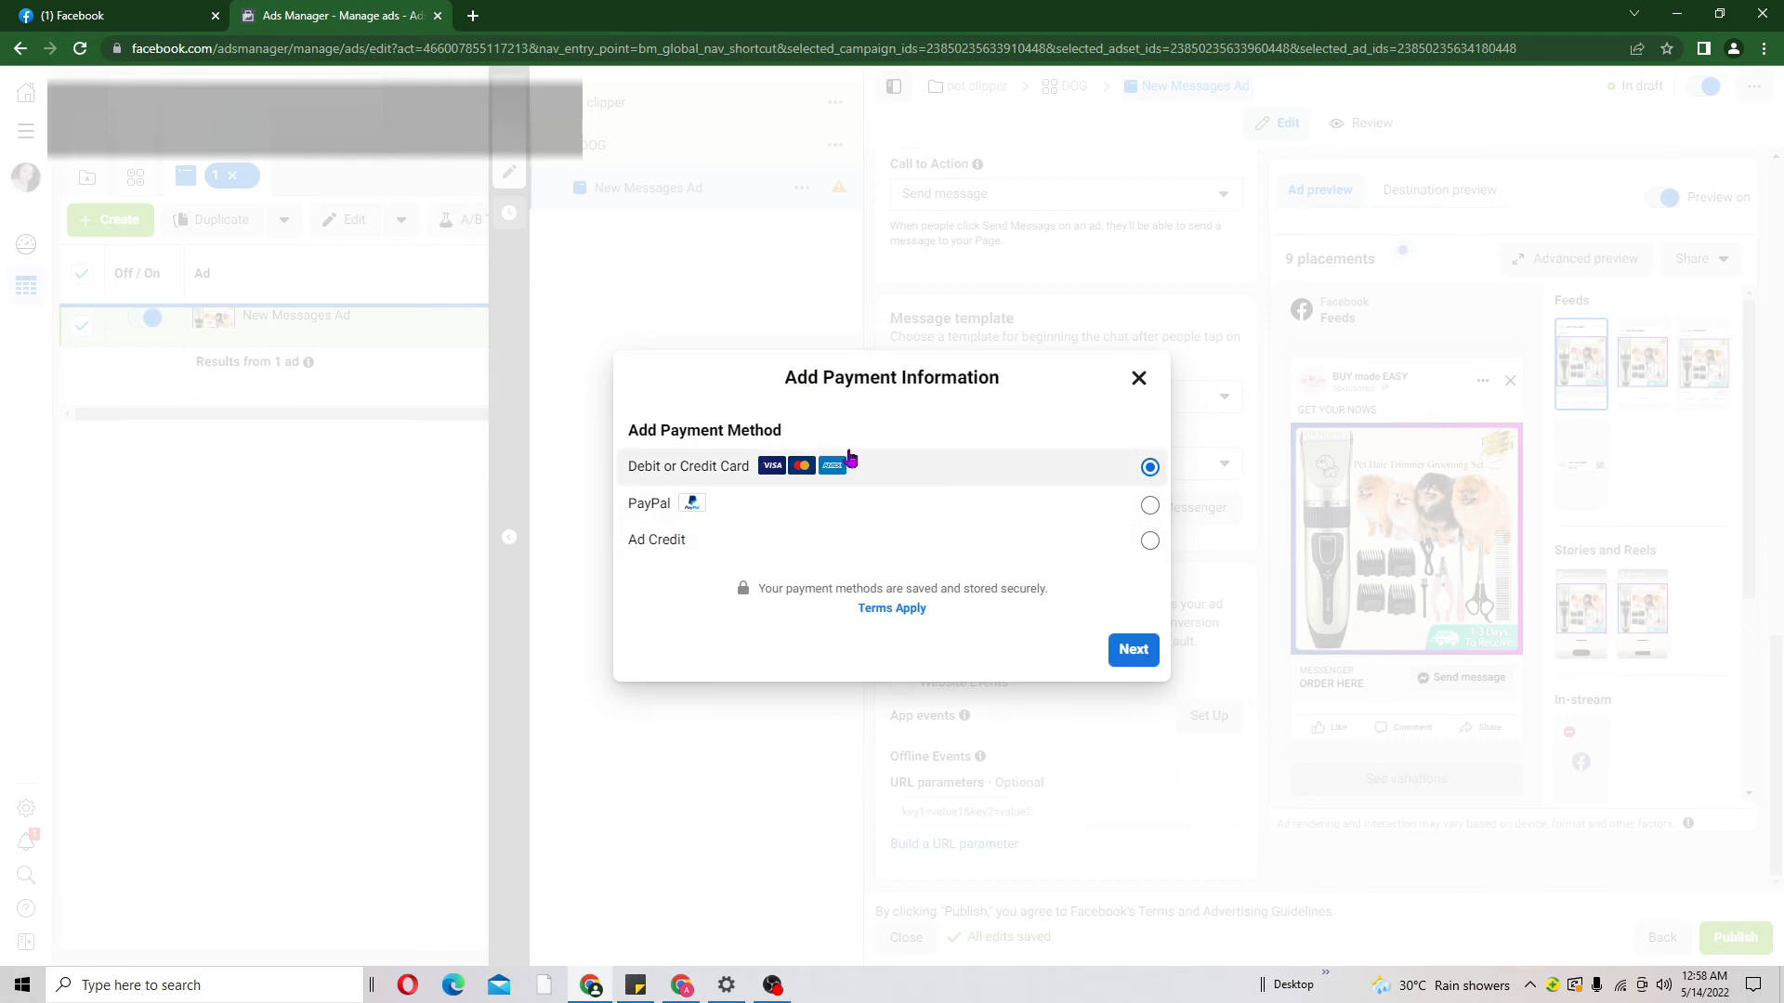
pyautogui.click(1134, 648)
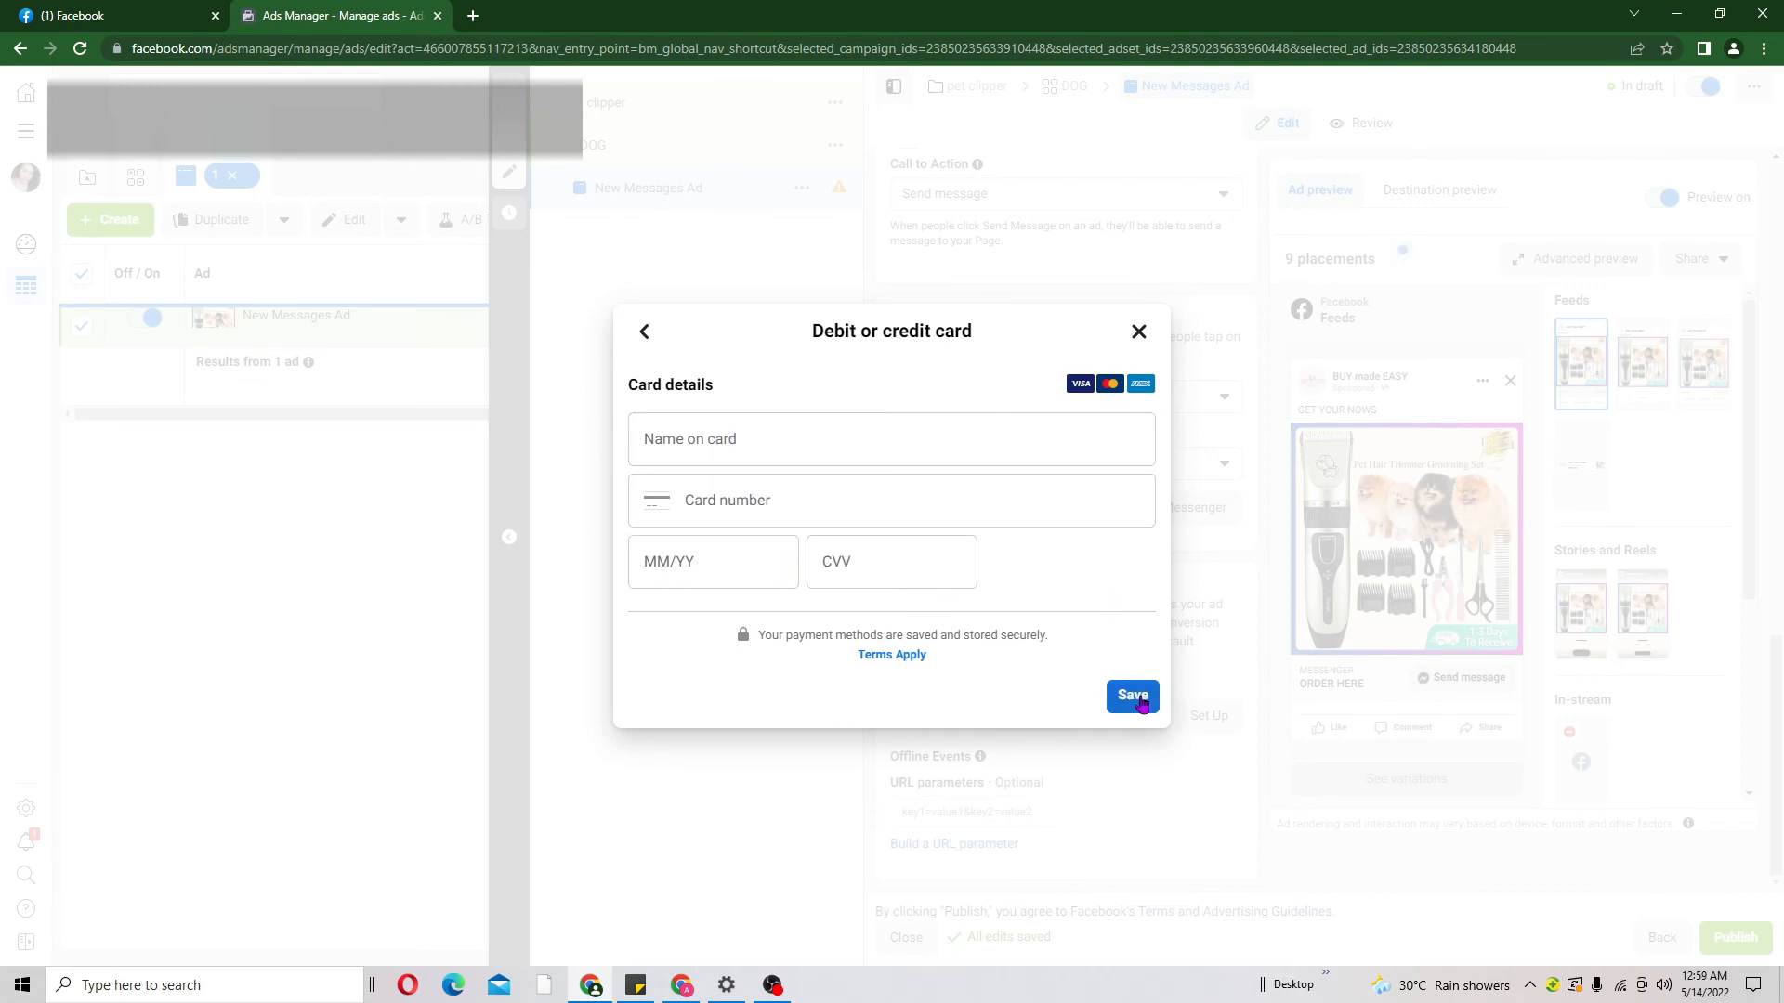
pyautogui.click(1137, 331)
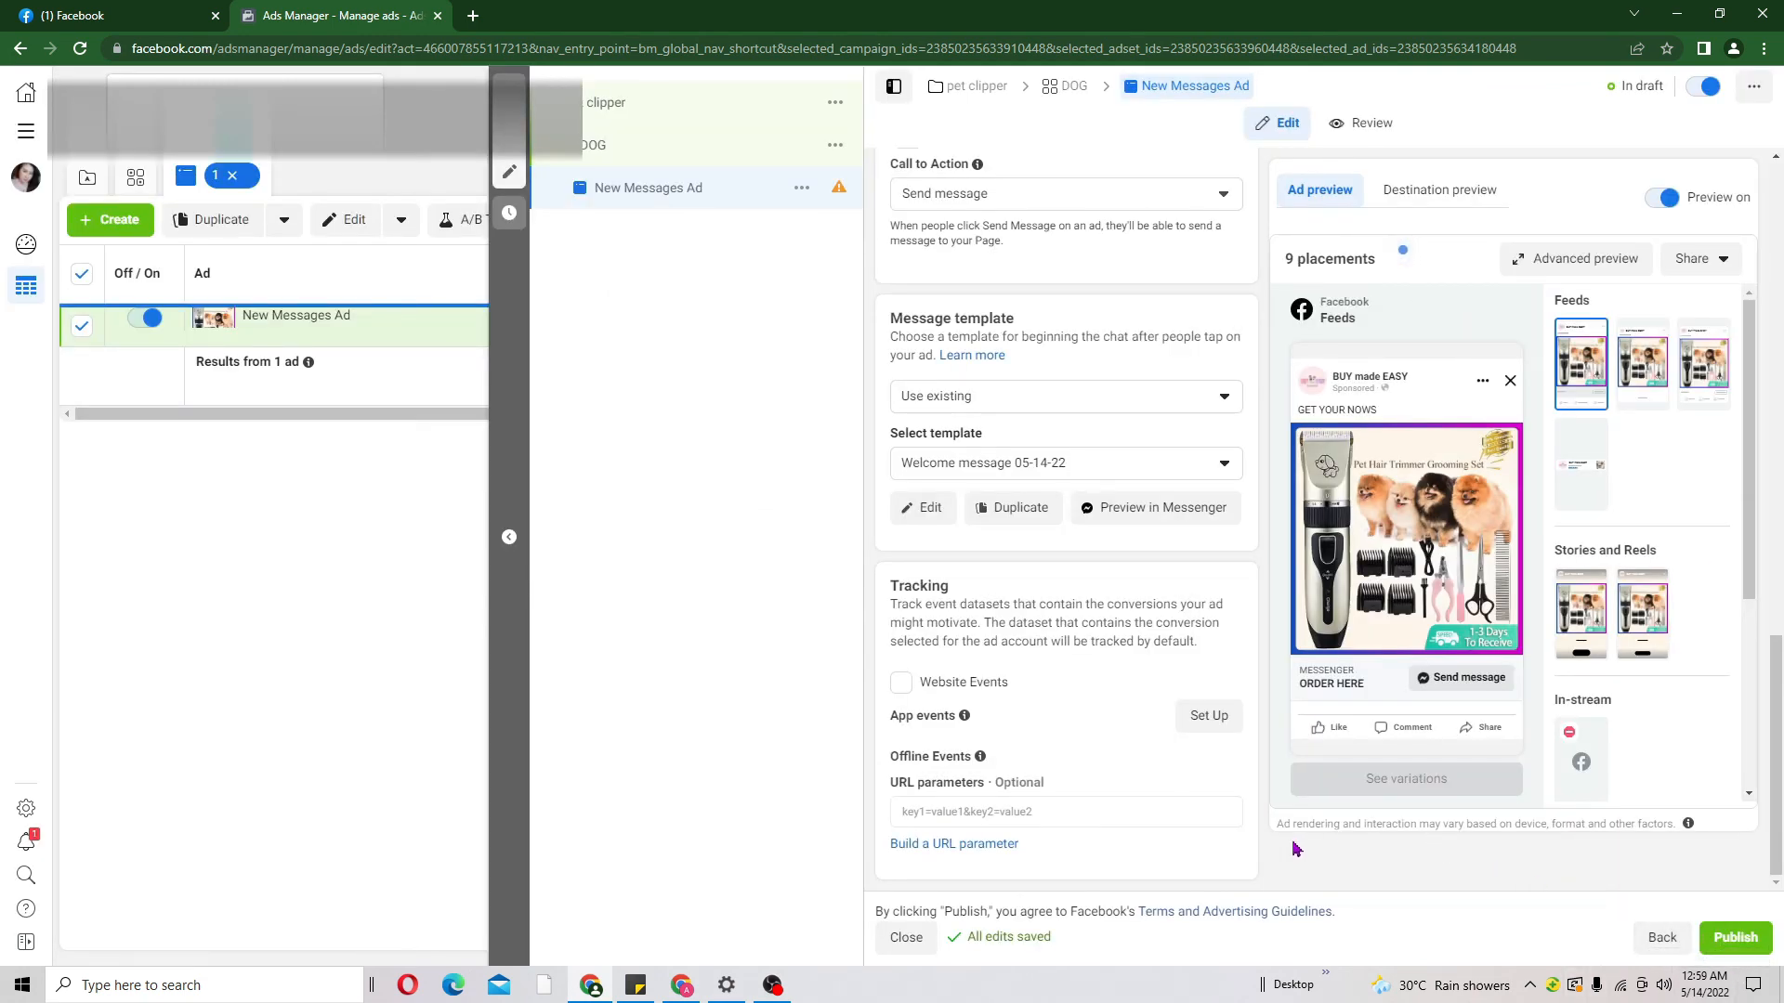
# Open the ad account's billing settings, view the debit or credit card form for adding a payment method, and close it without entering details
pyautogui.click(26, 135)
pyautogui.click(182, 493)
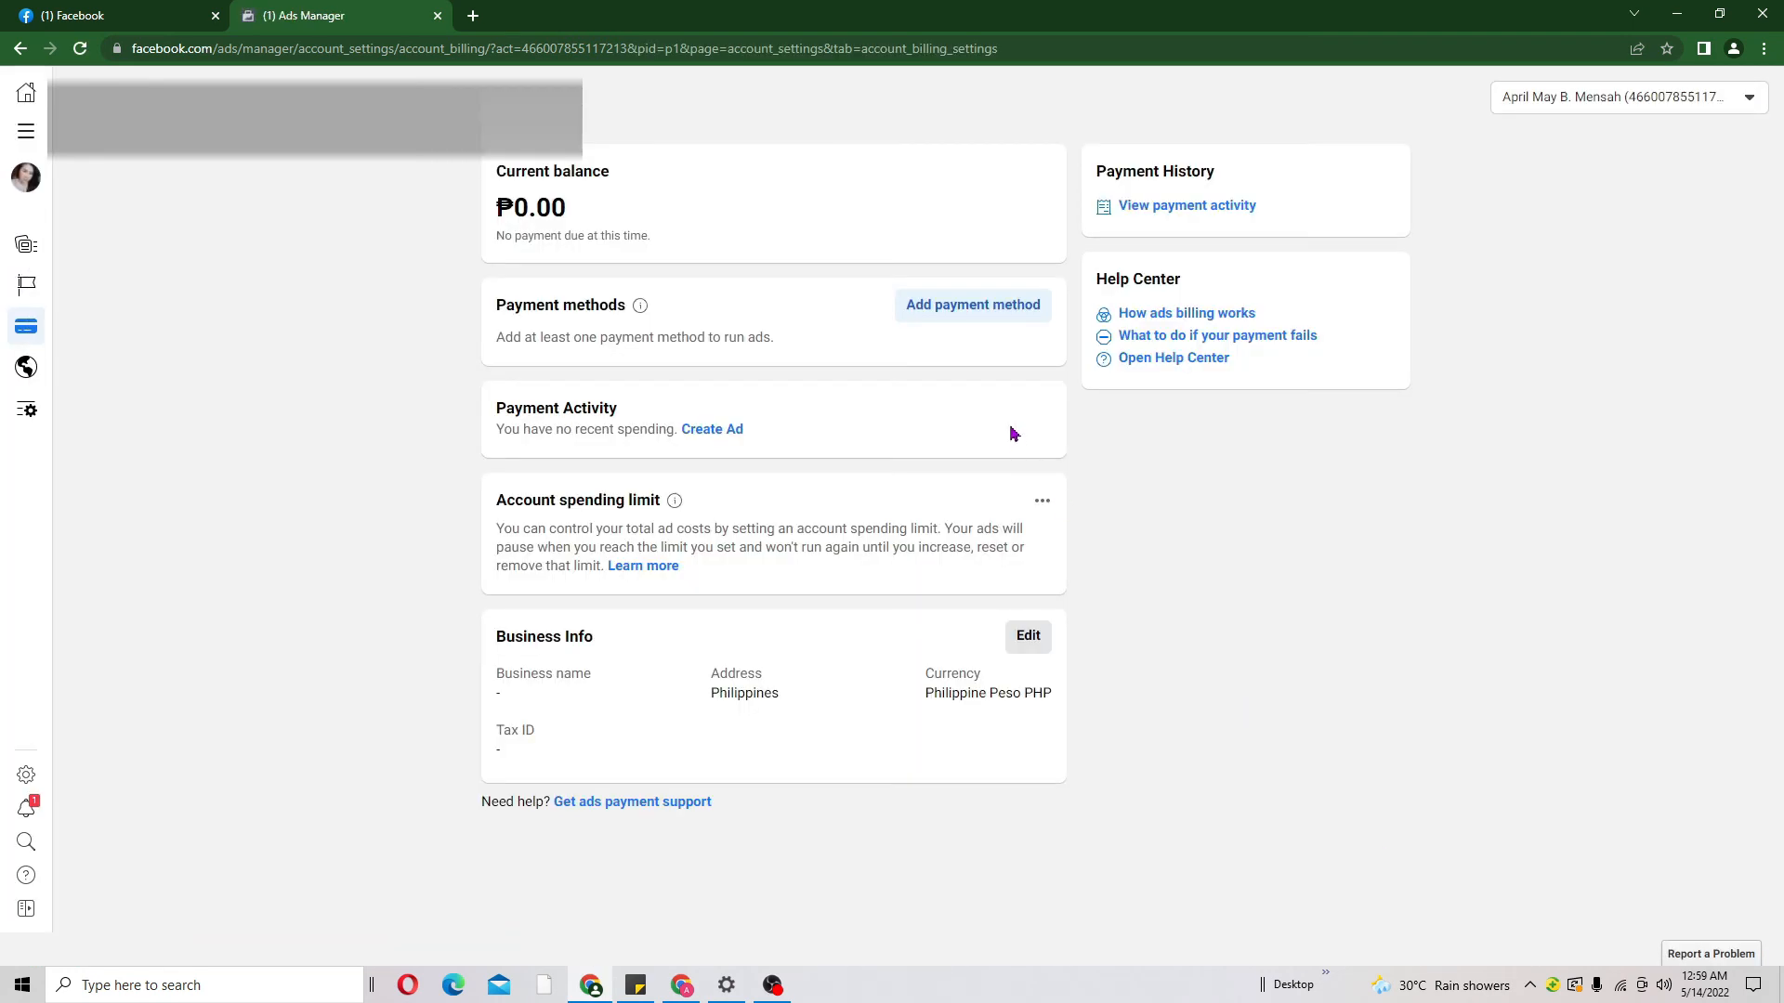
pyautogui.click(971, 312)
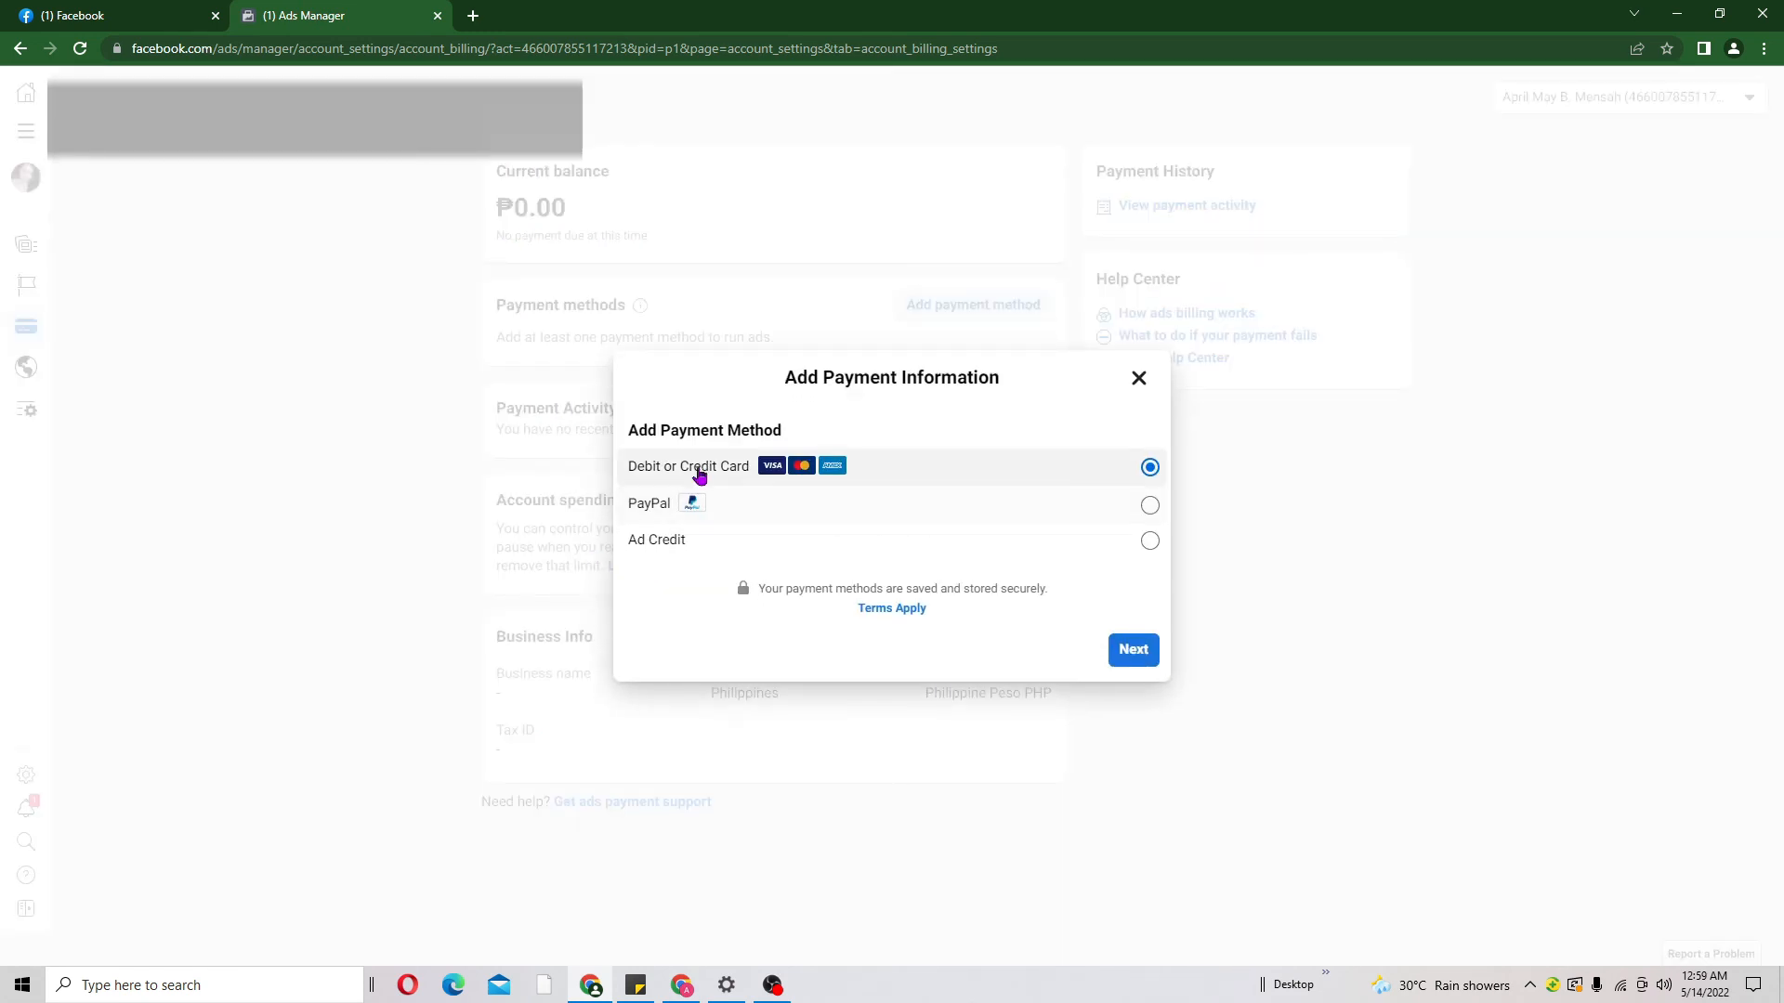
pyautogui.click(1146, 668)
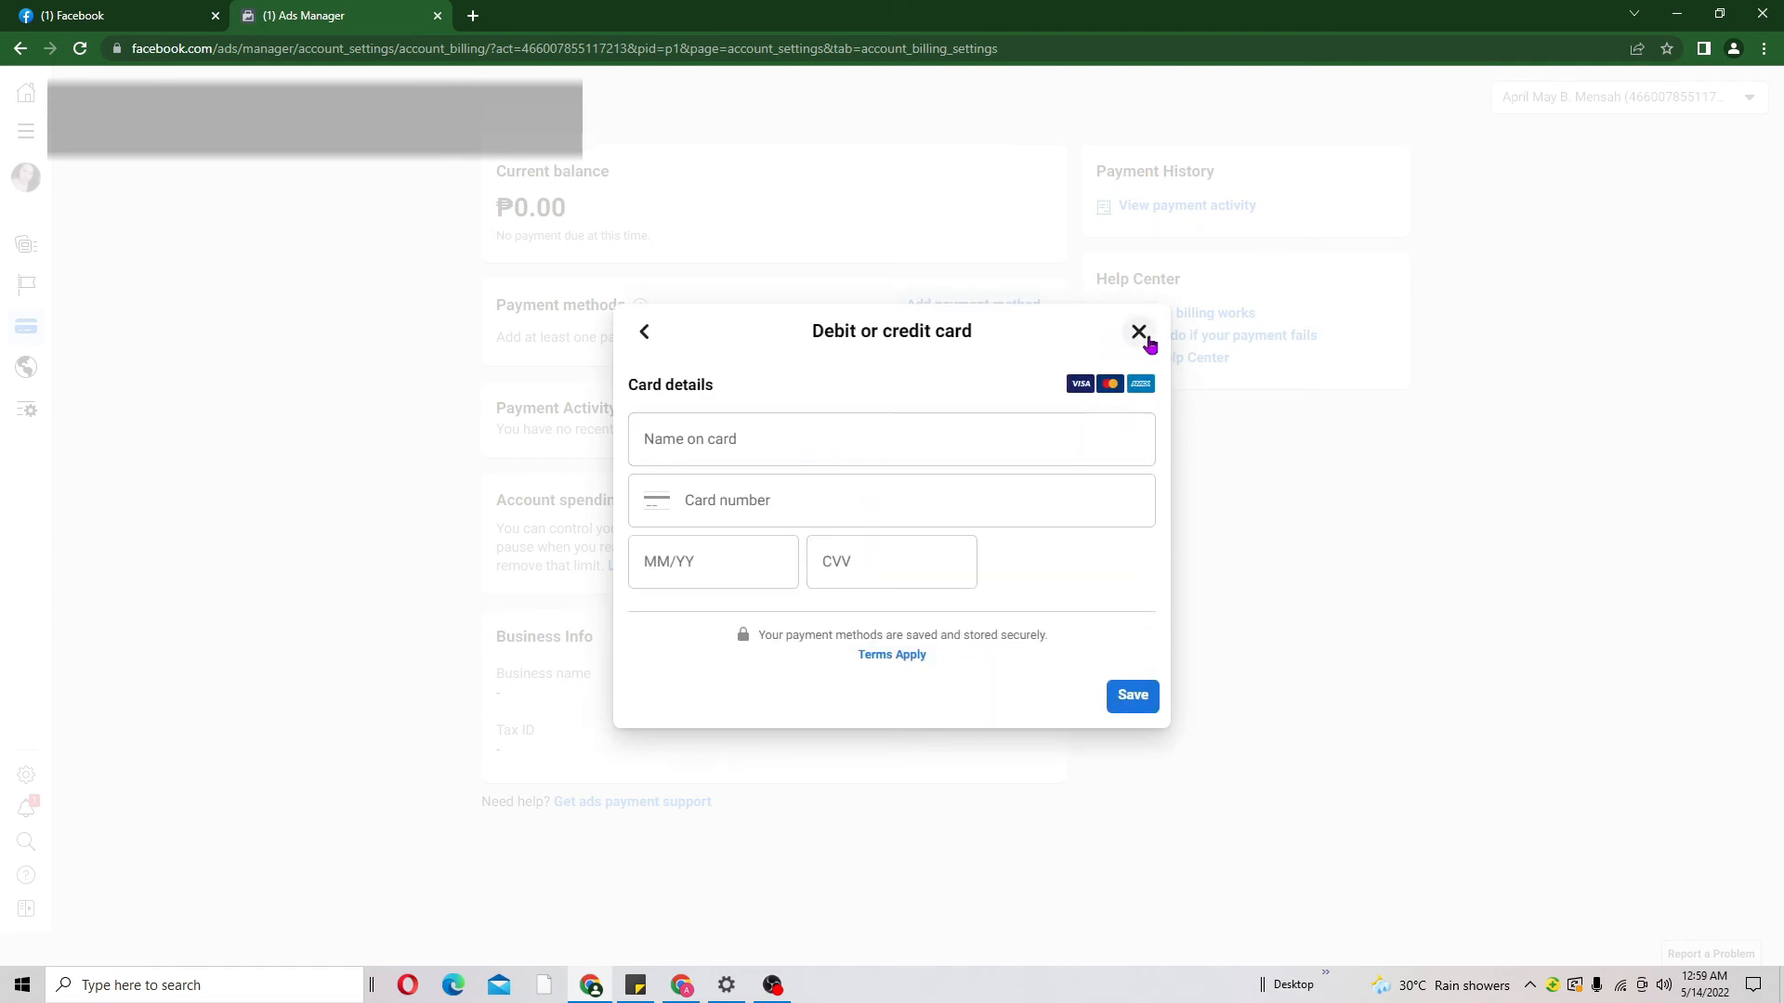
pyautogui.click(1139, 332)
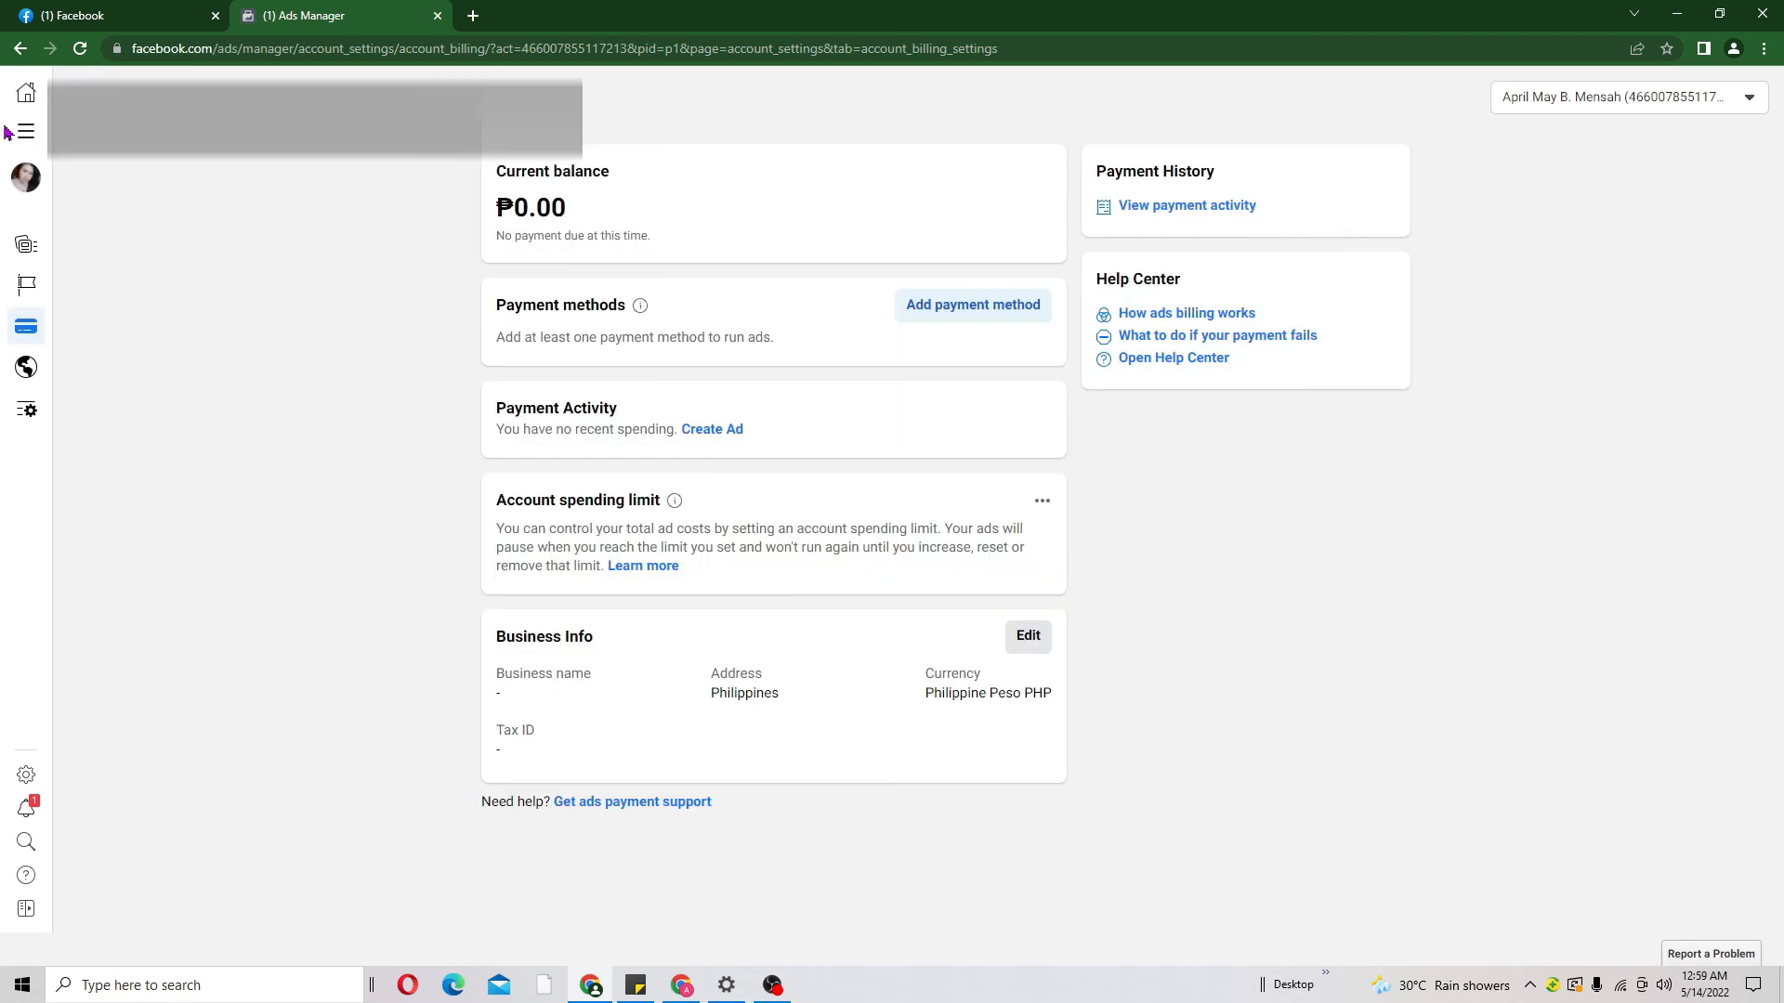
# Return to the campaigns list and make 2 copies of the pet clipper campaign's DOG ad set within the original campaign
pyautogui.click(19, 132)
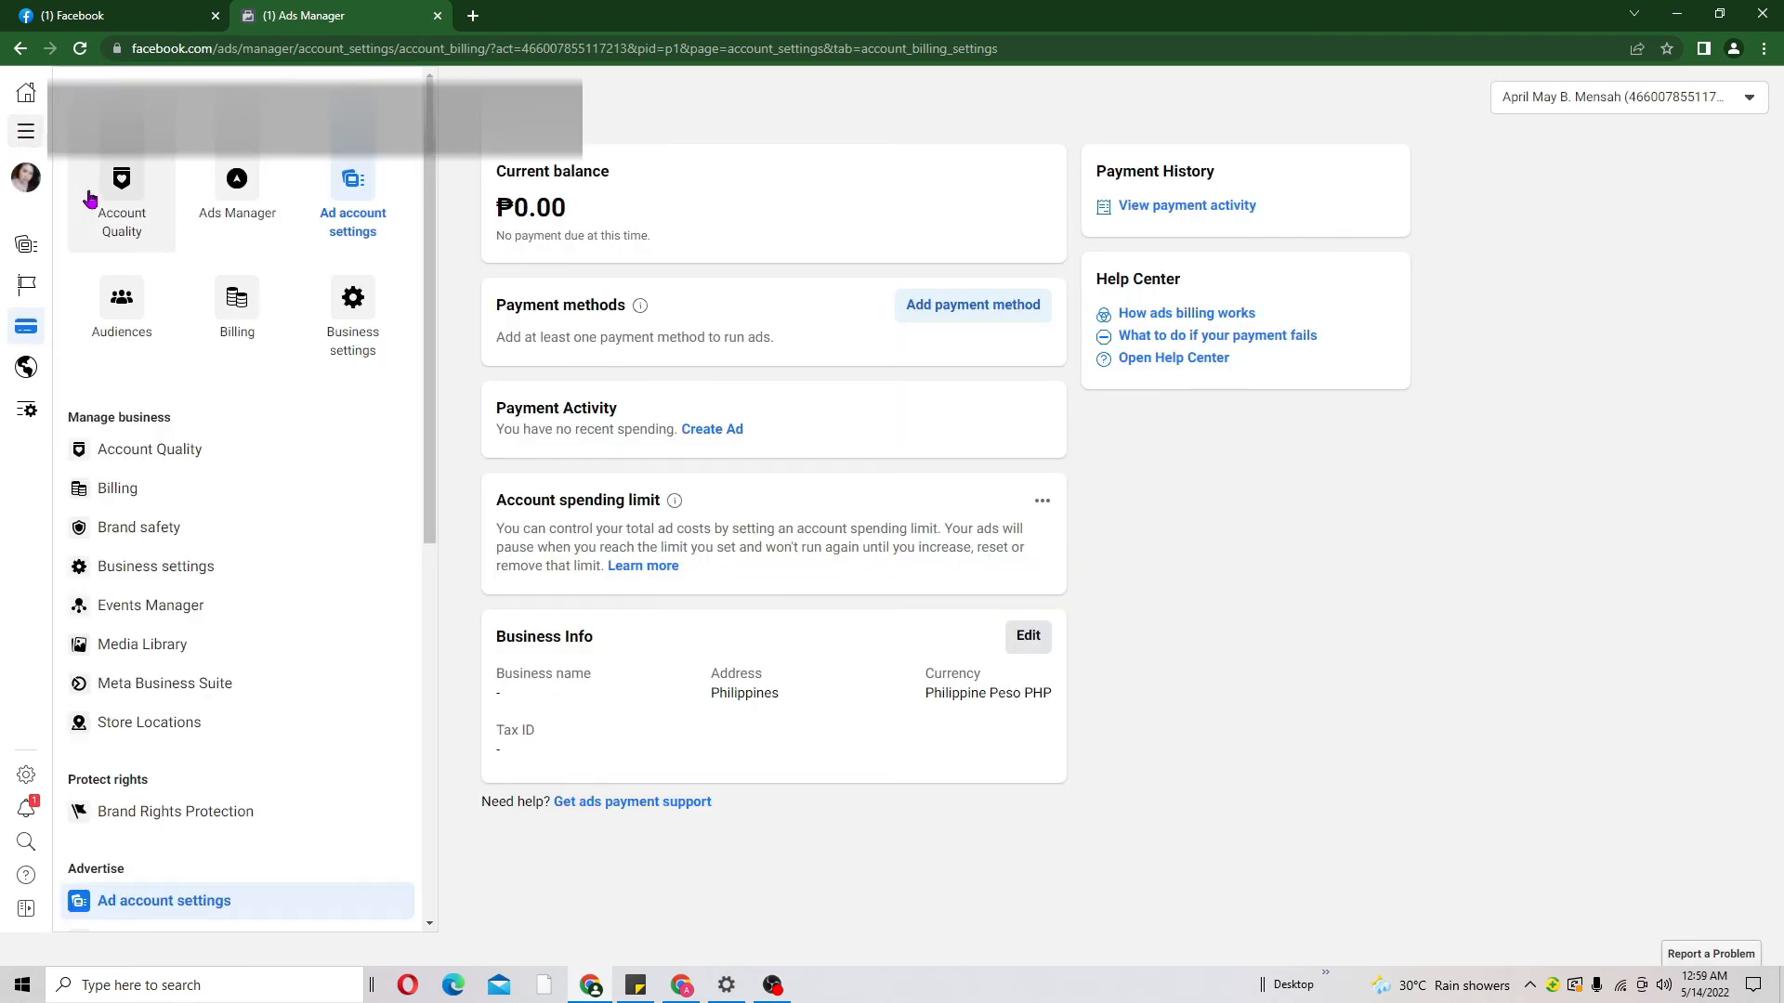
pyautogui.click(216, 219)
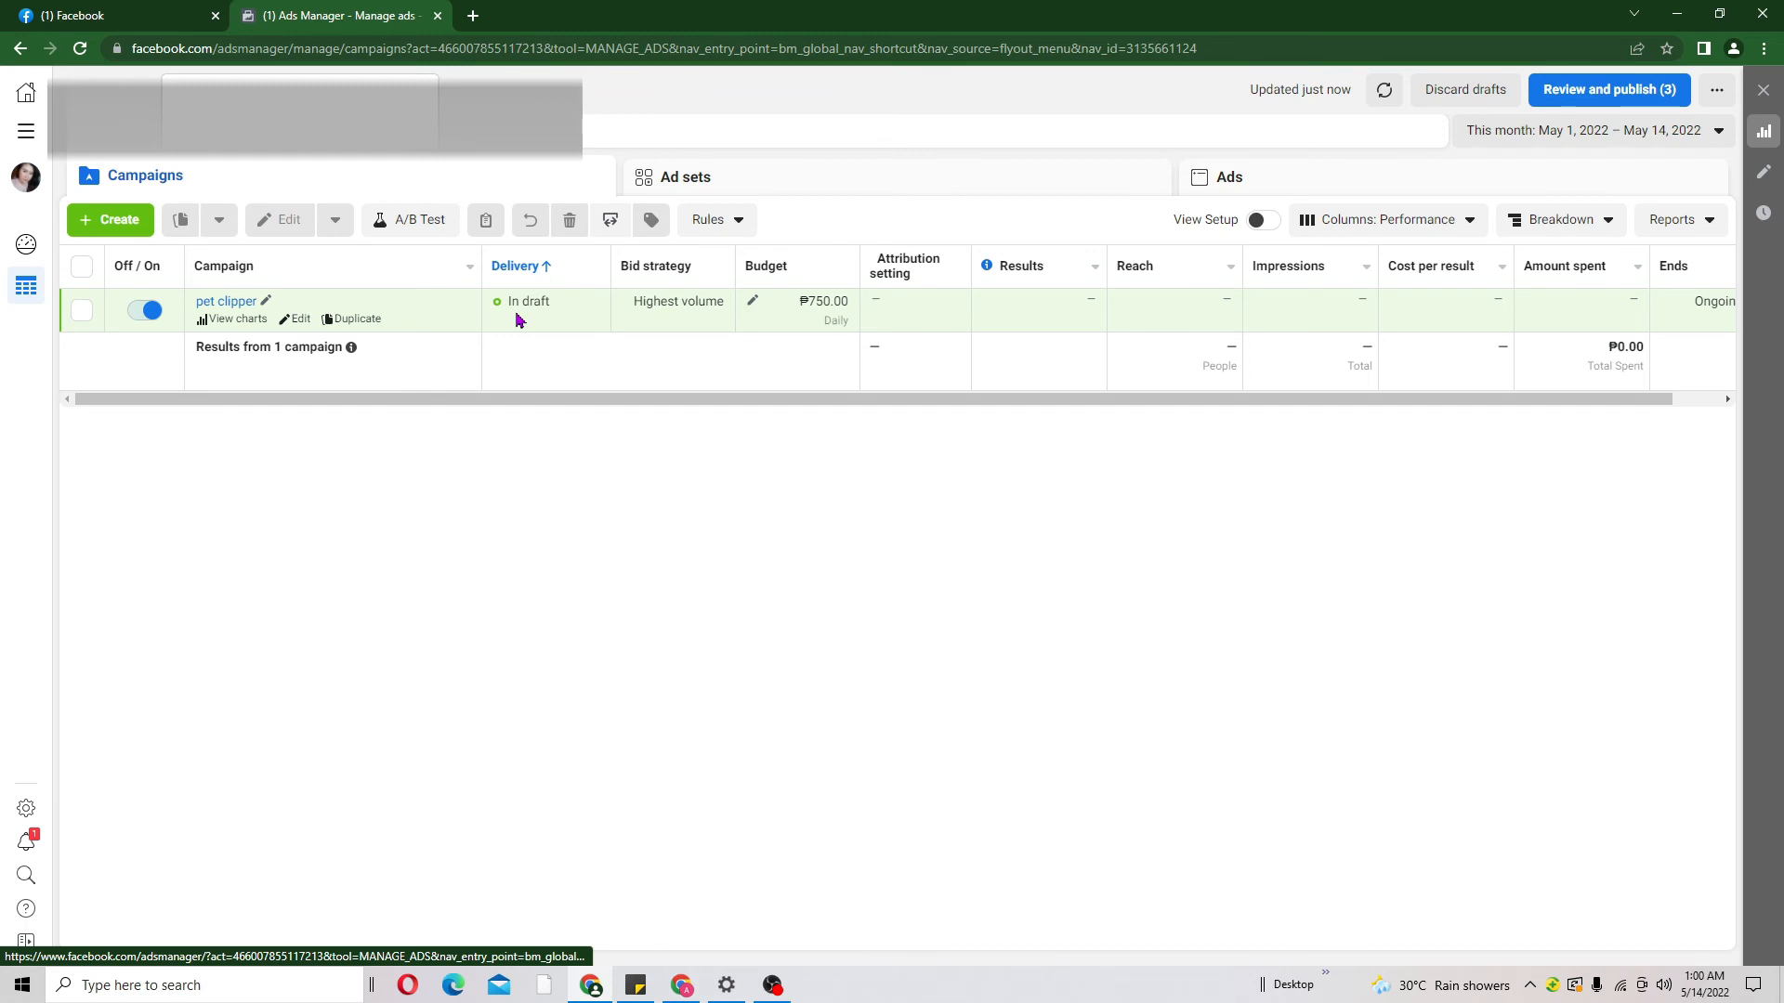
pyautogui.click(82, 310)
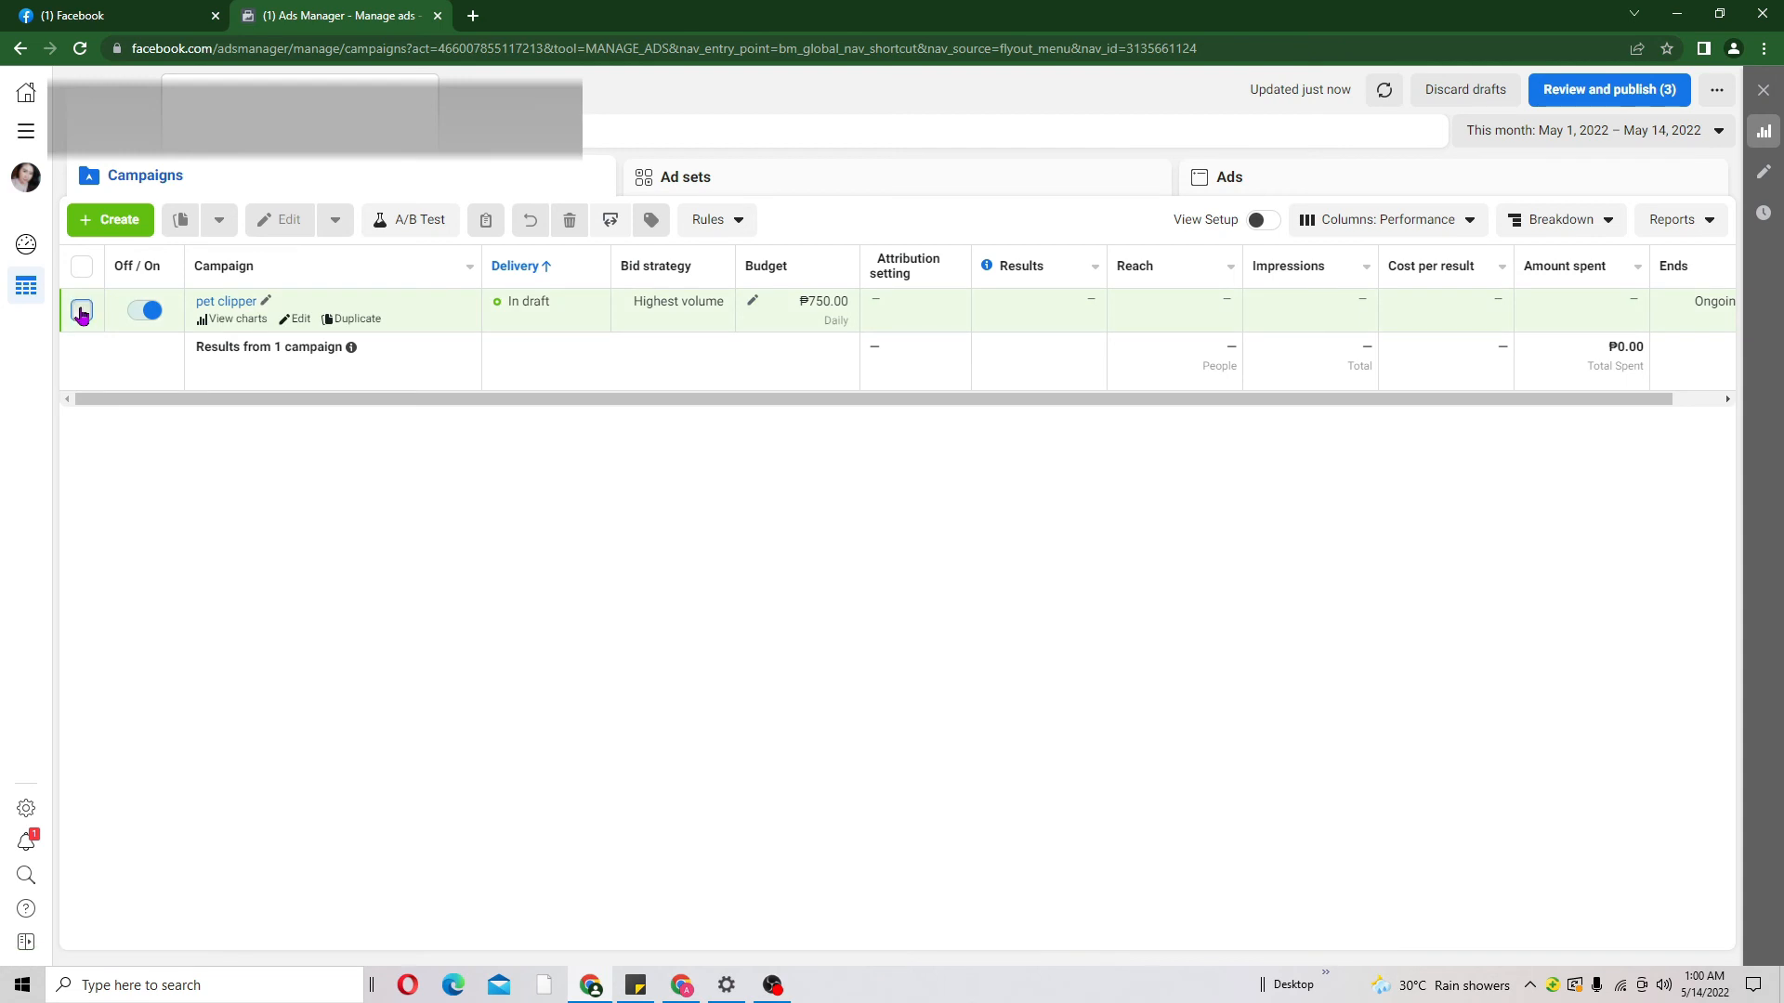
pyautogui.click(955, 176)
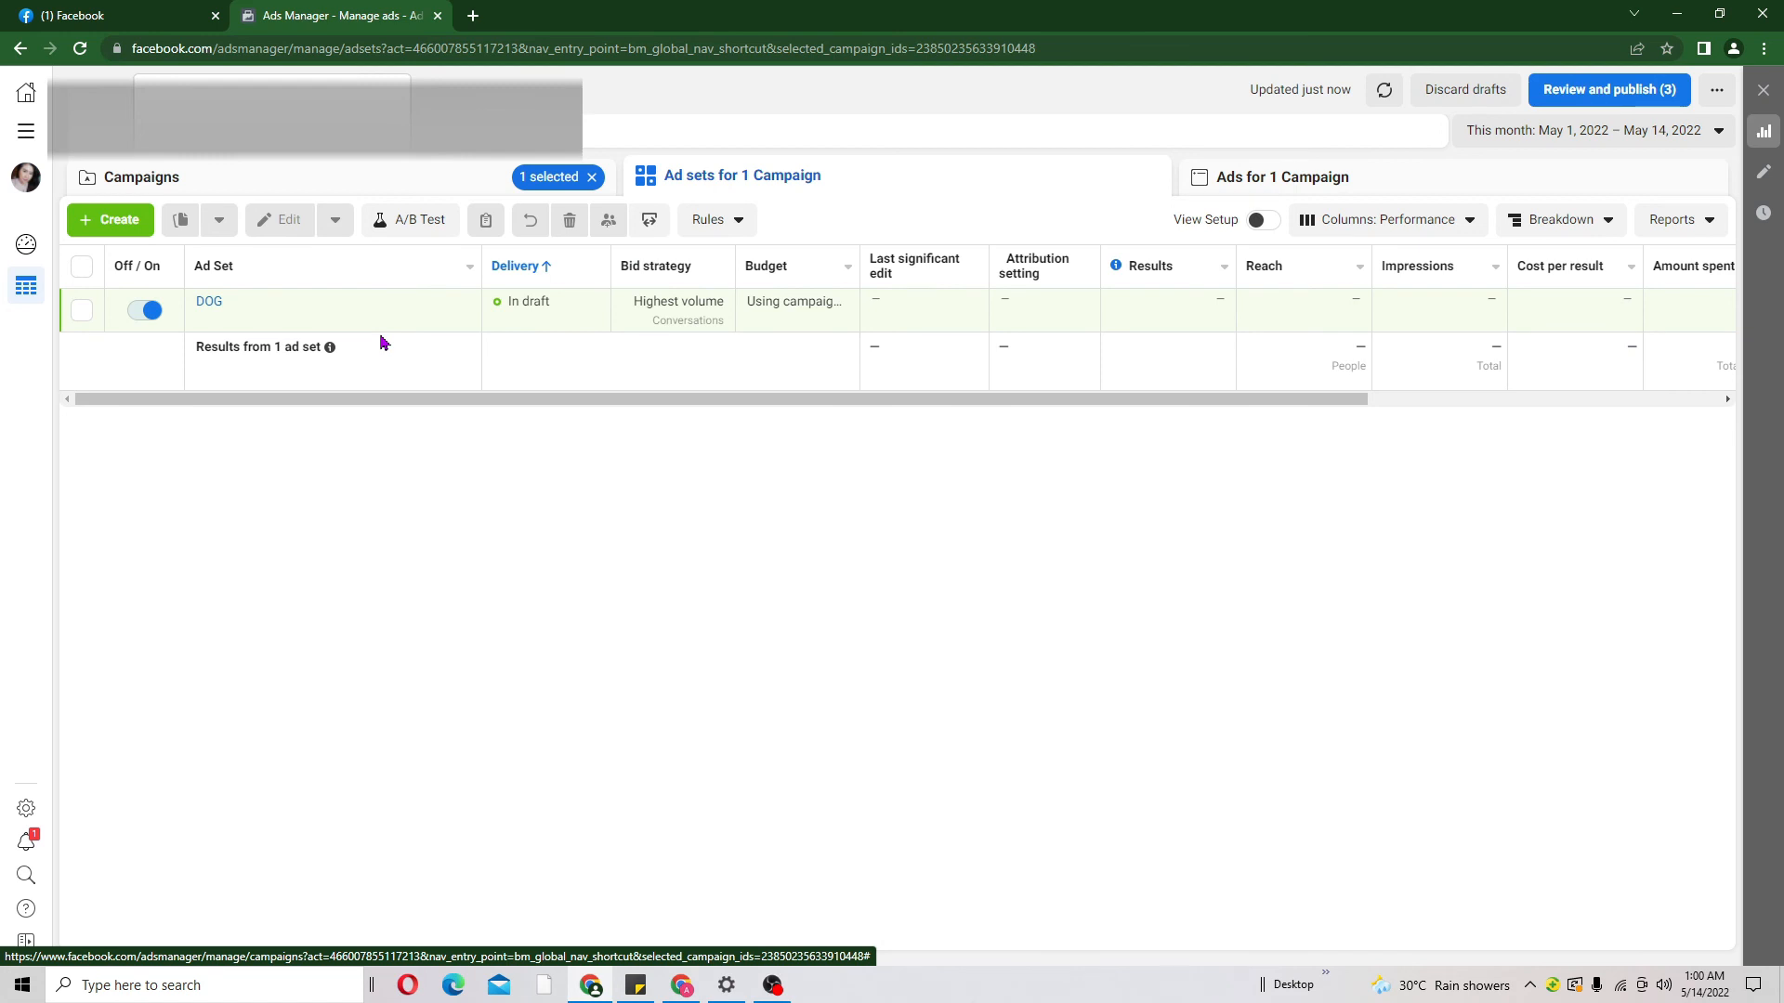
pyautogui.click(368, 327)
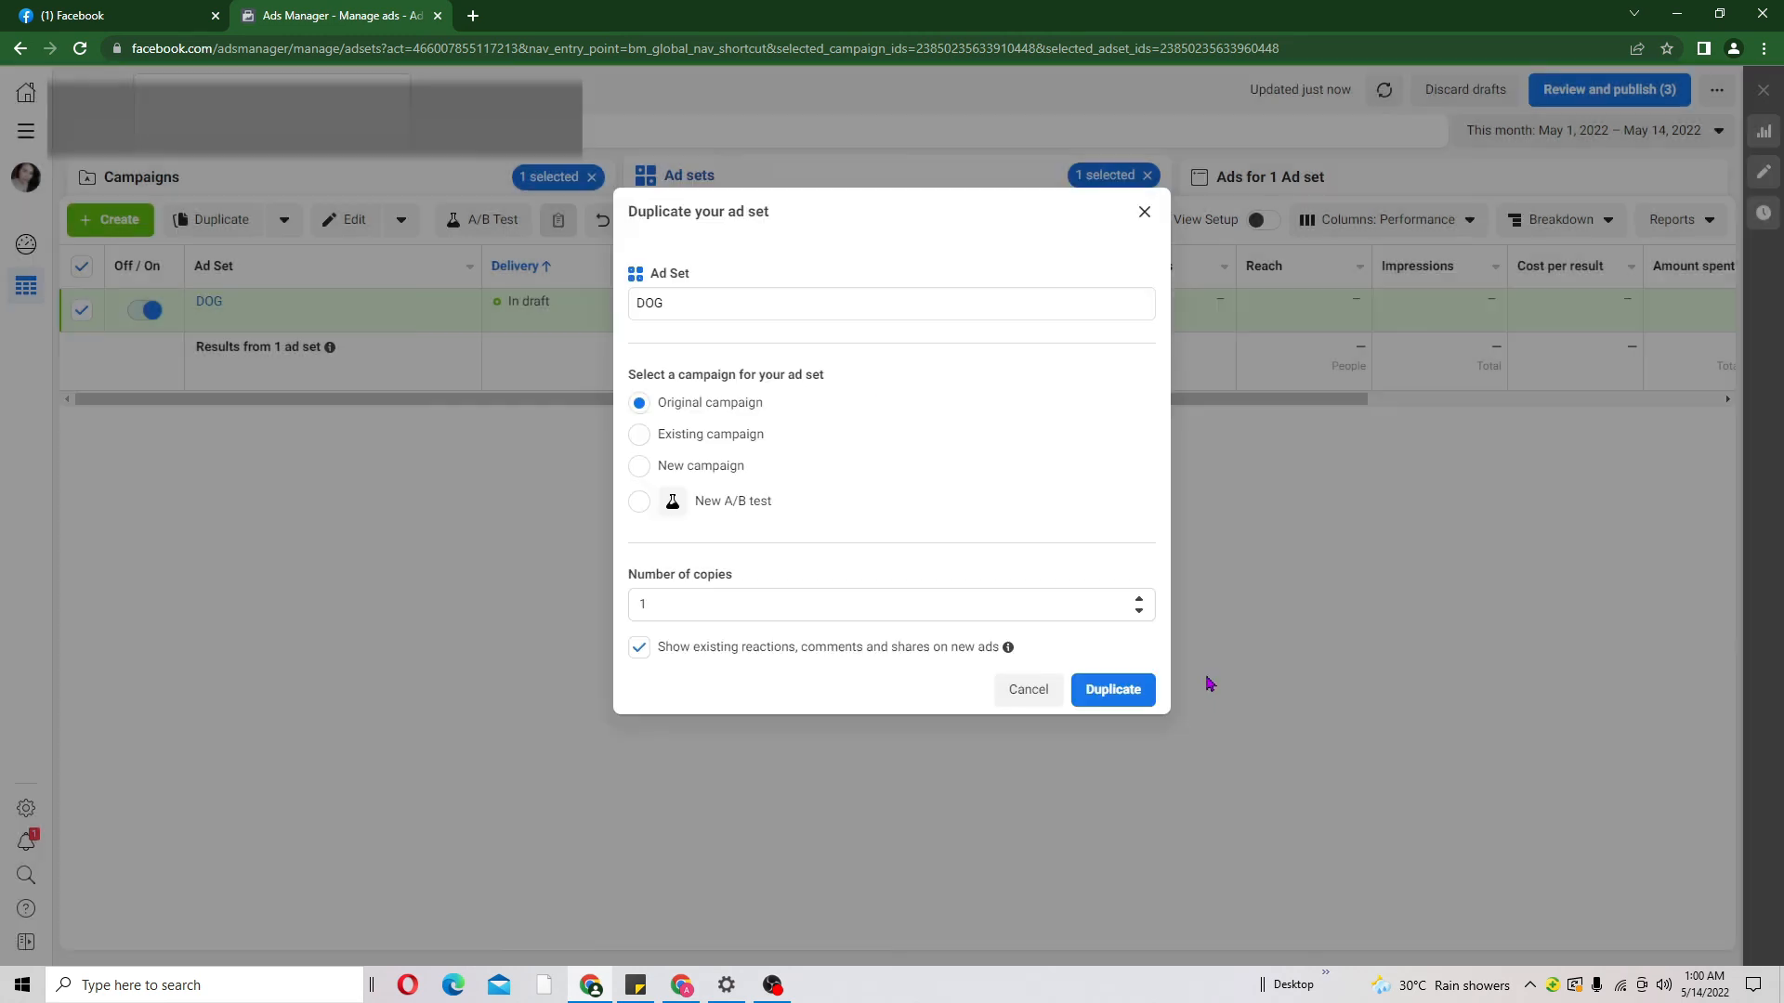
pyautogui.click(1138, 599)
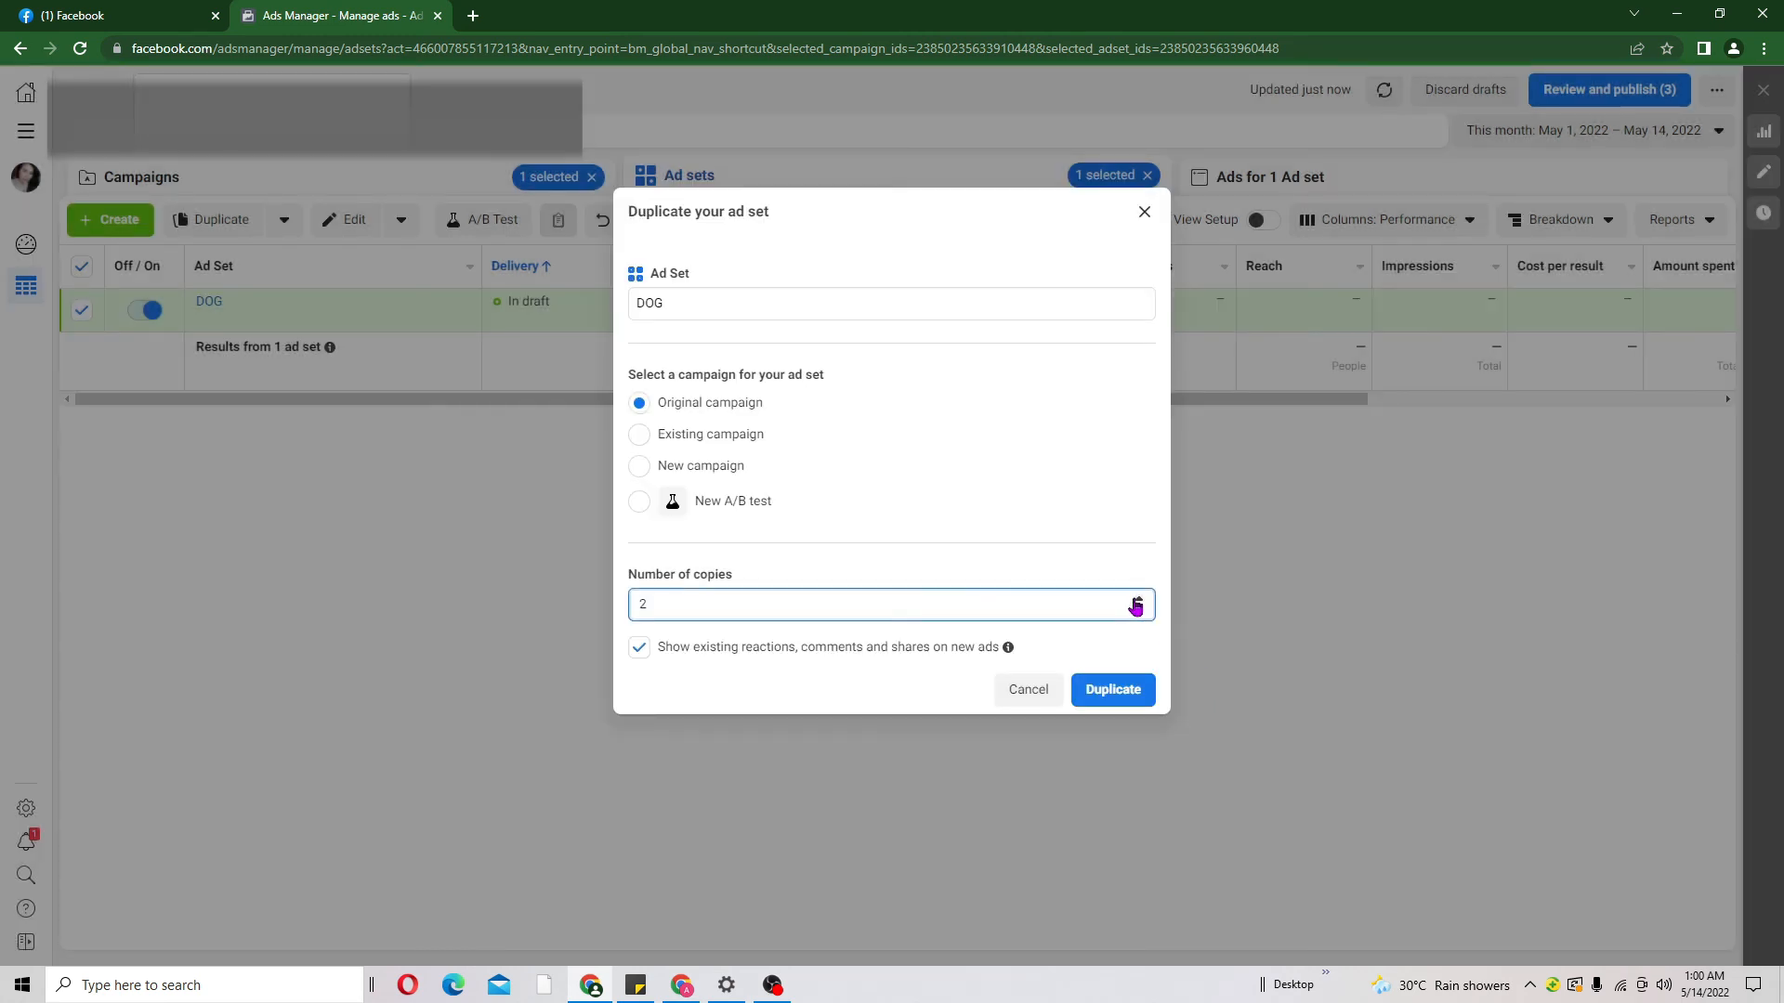
pyautogui.click(1114, 693)
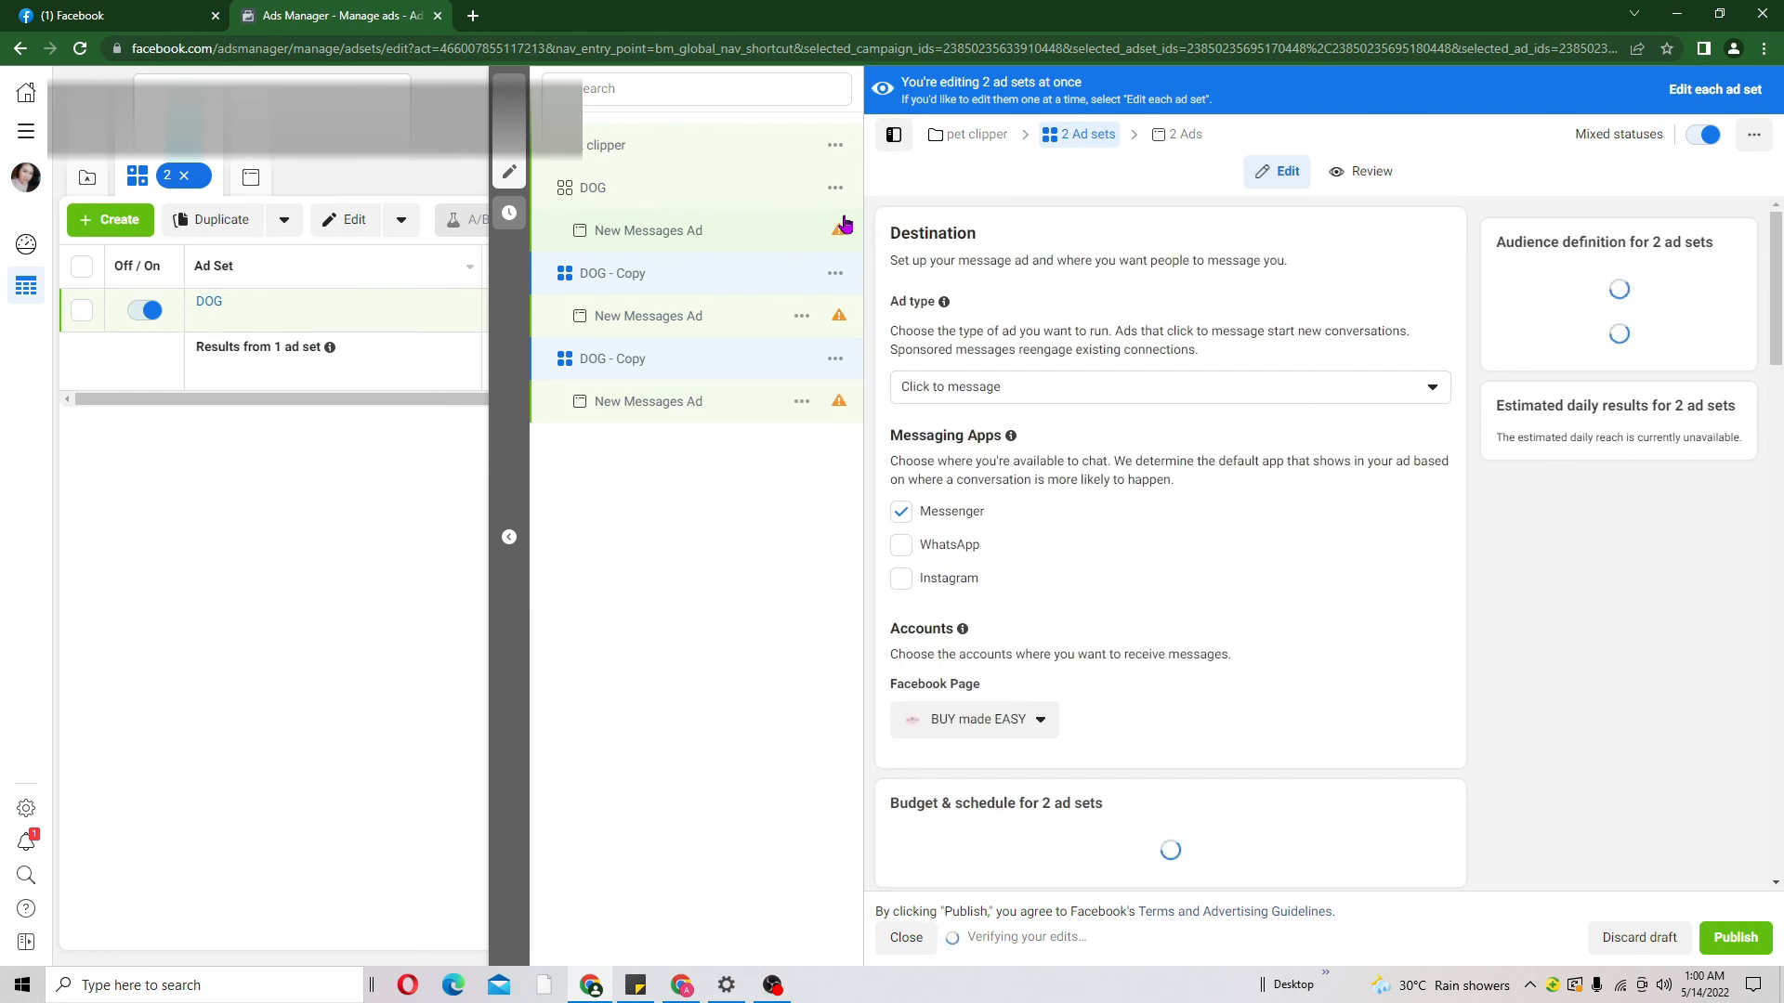
# In the first DOG - Copy ad set's detailed targeting, add the Pet store interest, remove Dogs, and check the estimated audience size
pyautogui.click(613, 276)
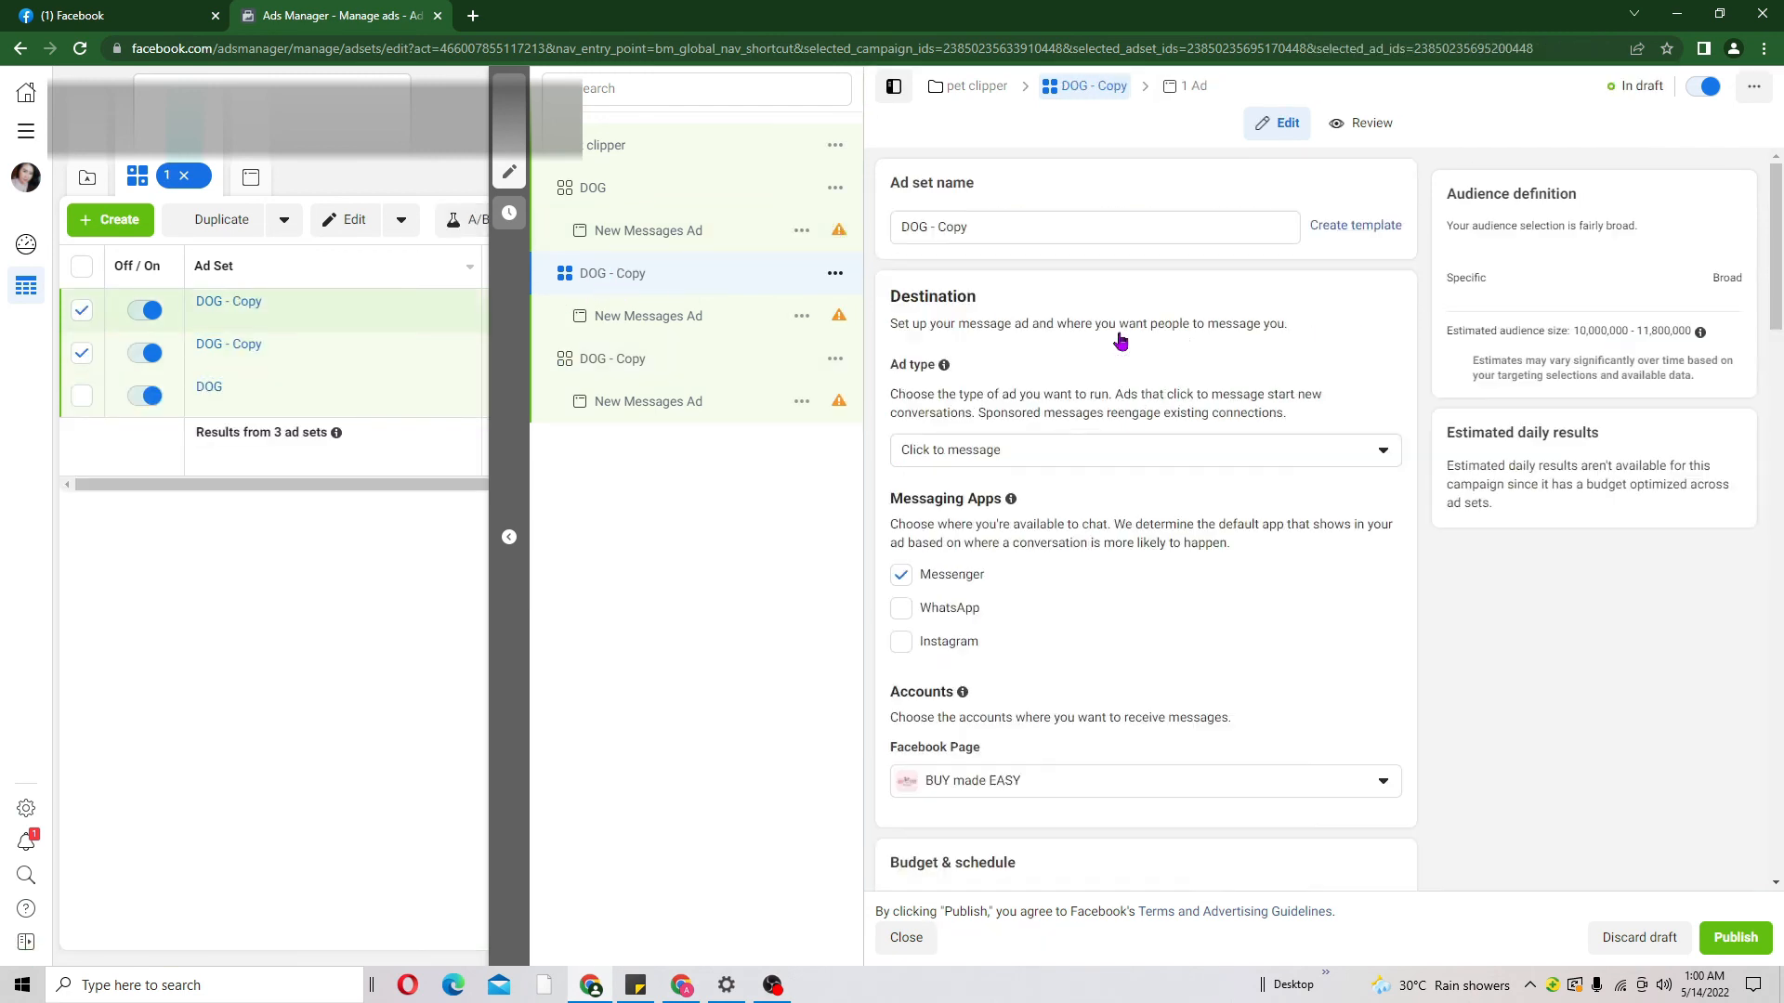
pyautogui.moveTo(1779, 259); pyautogui.dragTo(1728, 449)
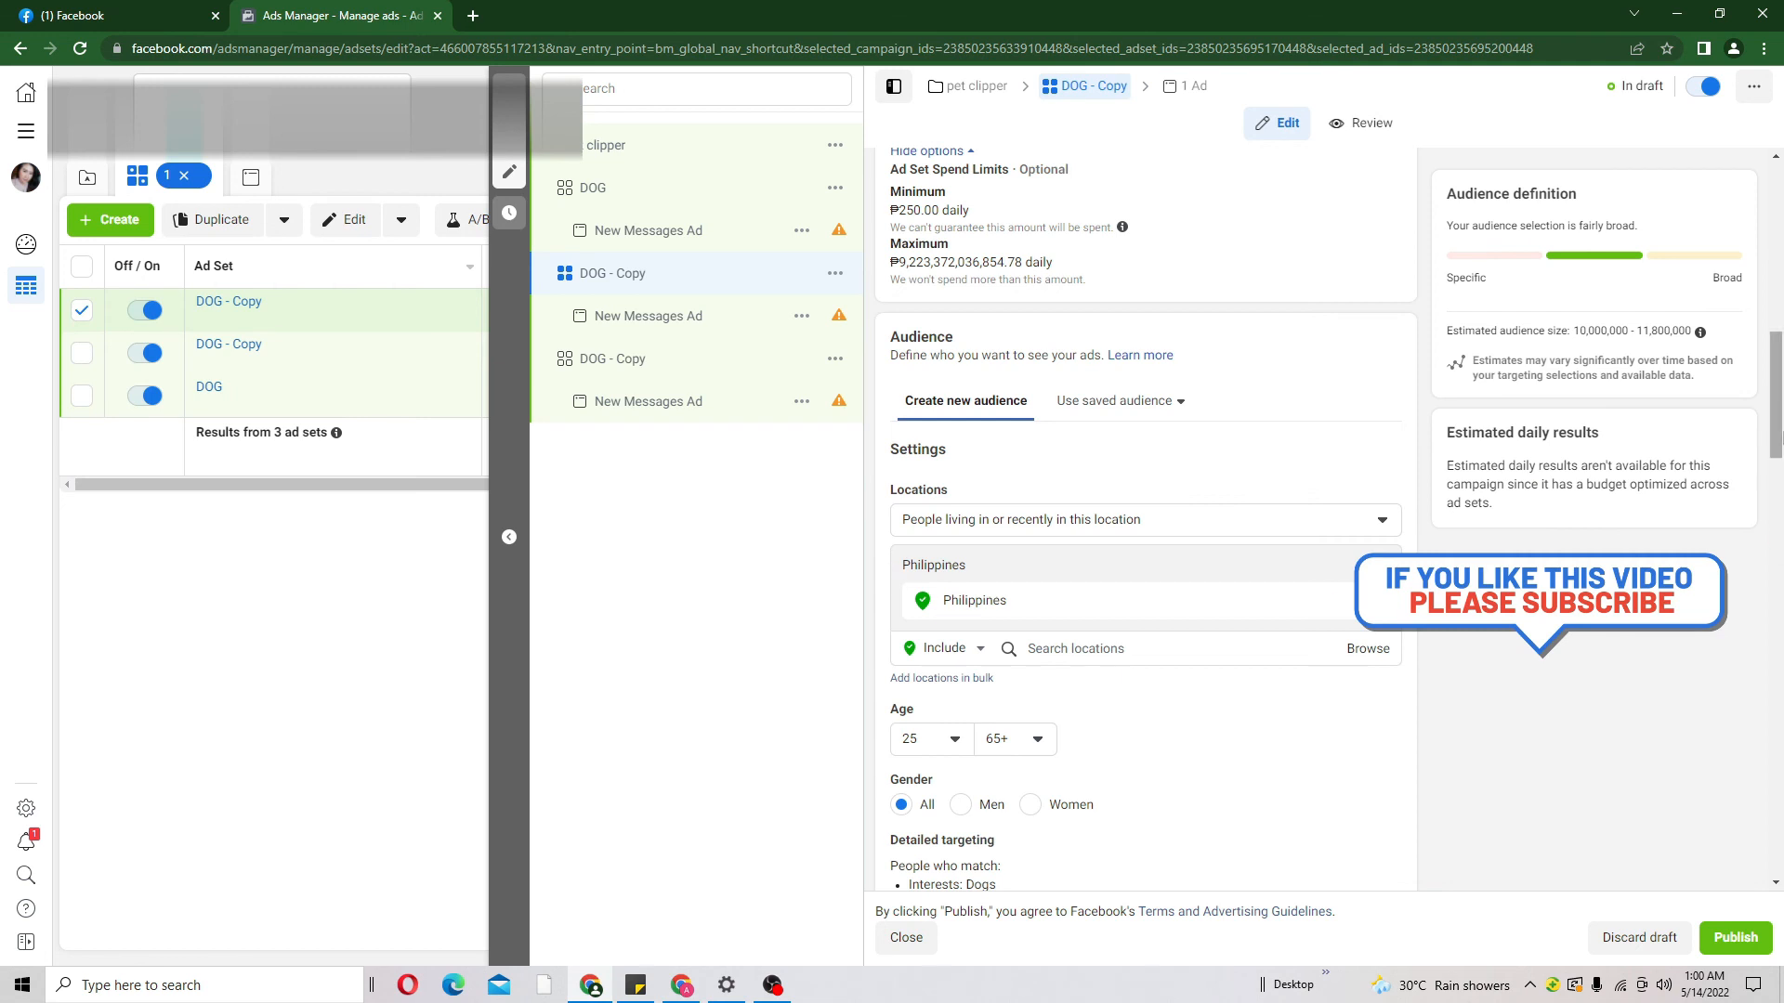
pyautogui.scroll(-5, 1034, 420)
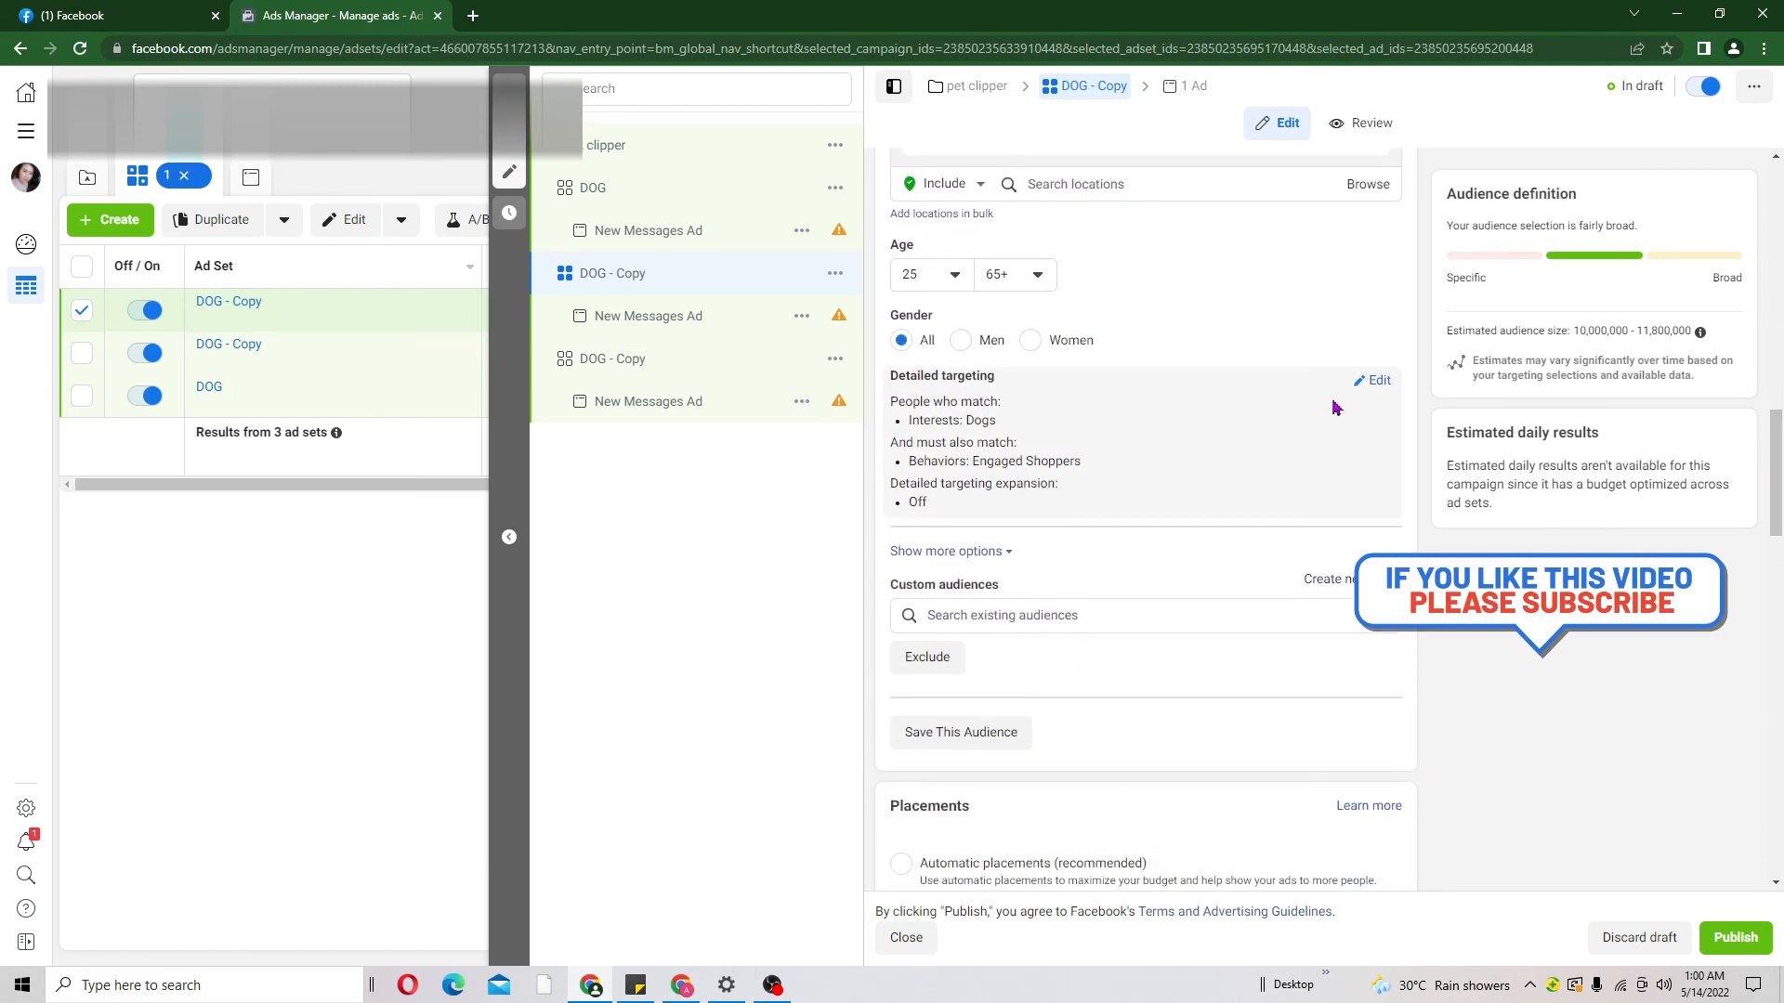
pyautogui.click(1376, 381)
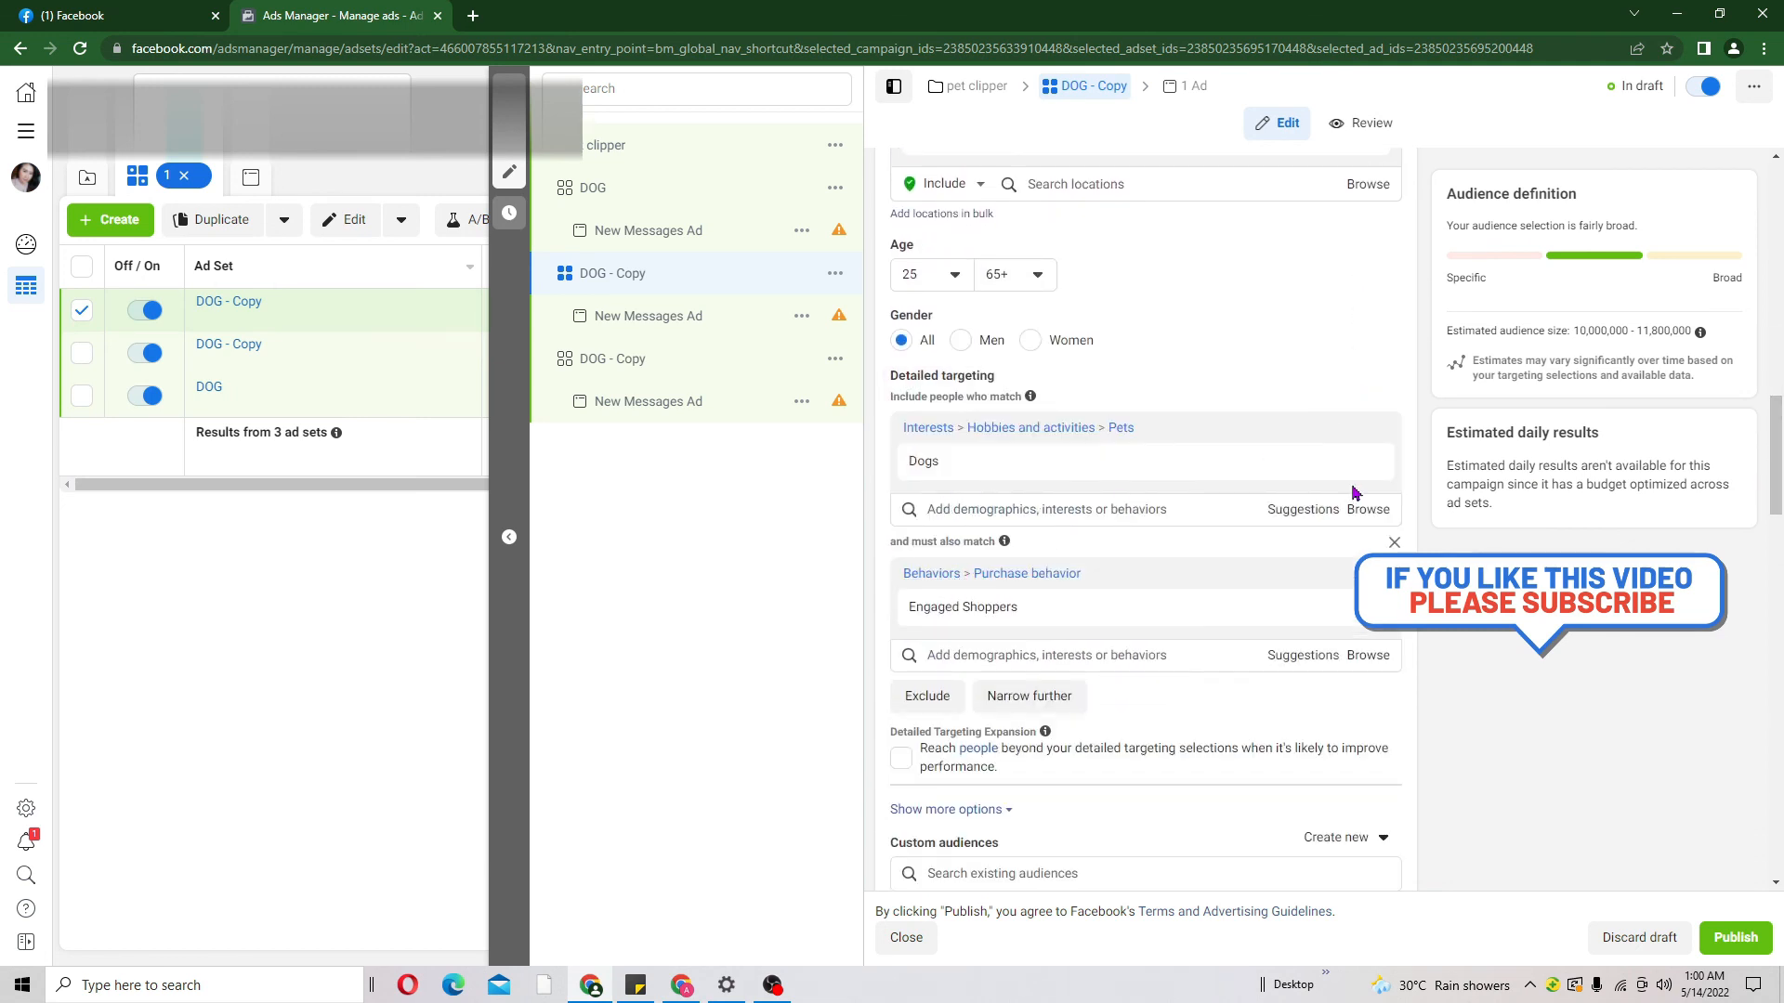
pyautogui.moveTo(909, 462)
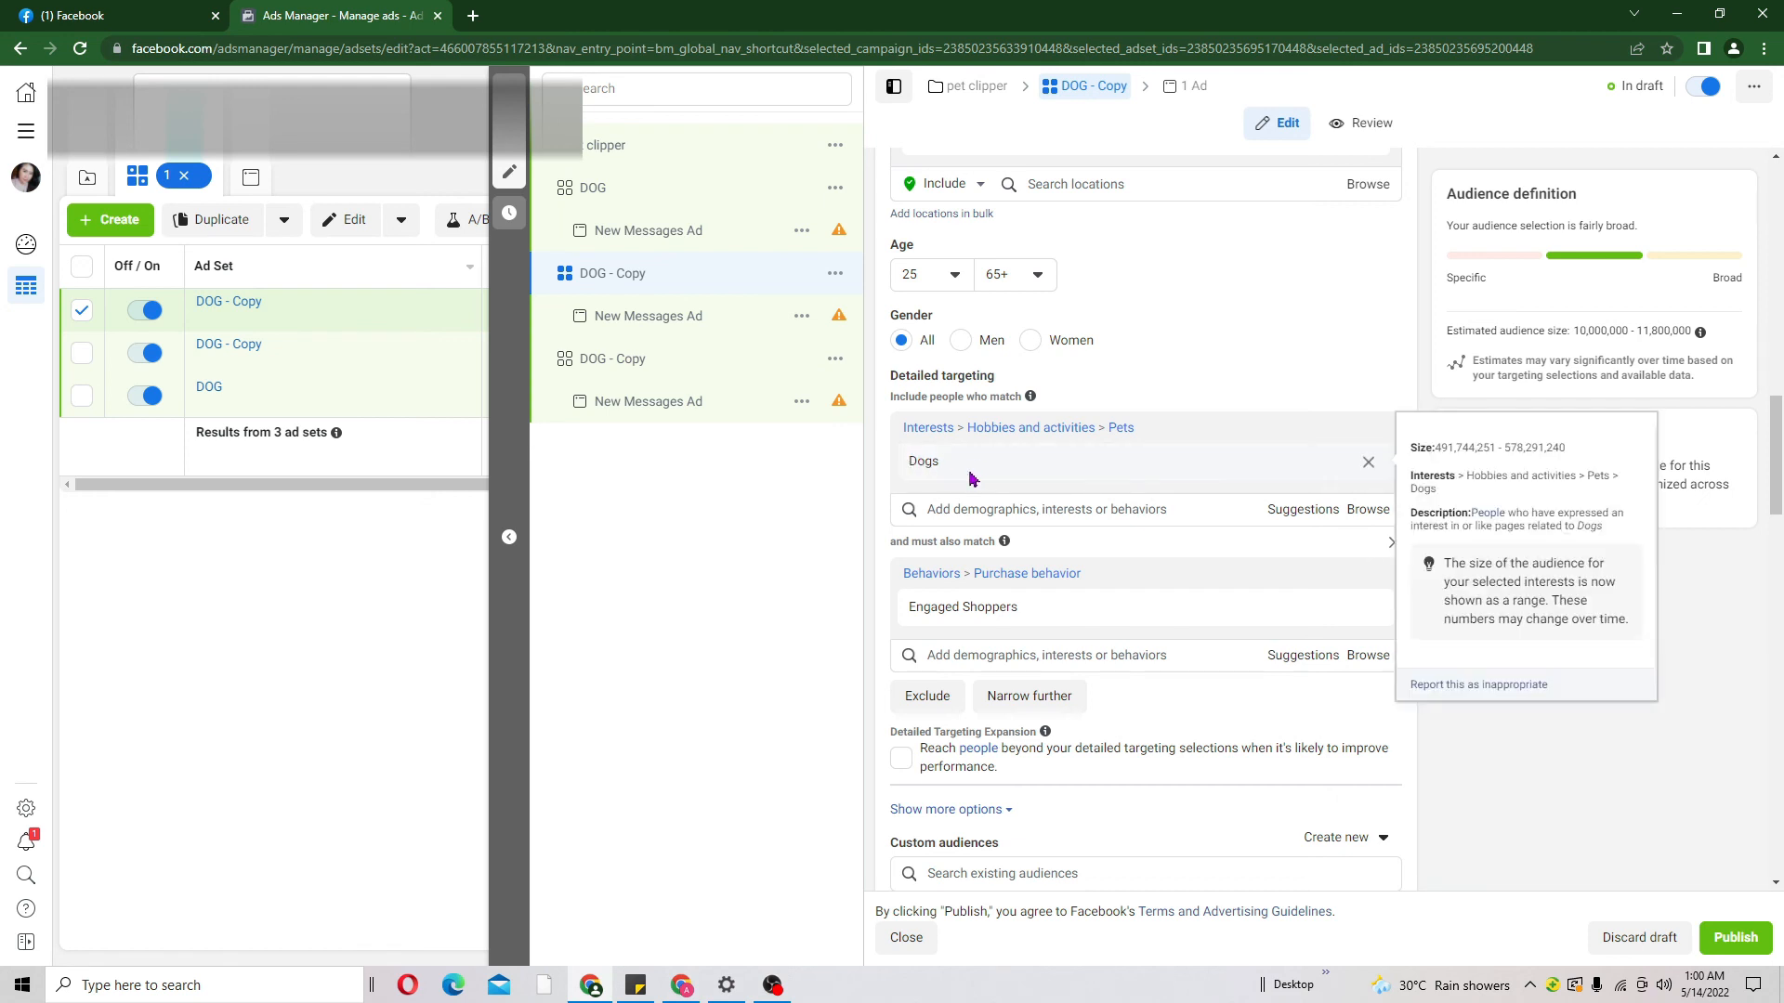
pyautogui.click(1298, 510)
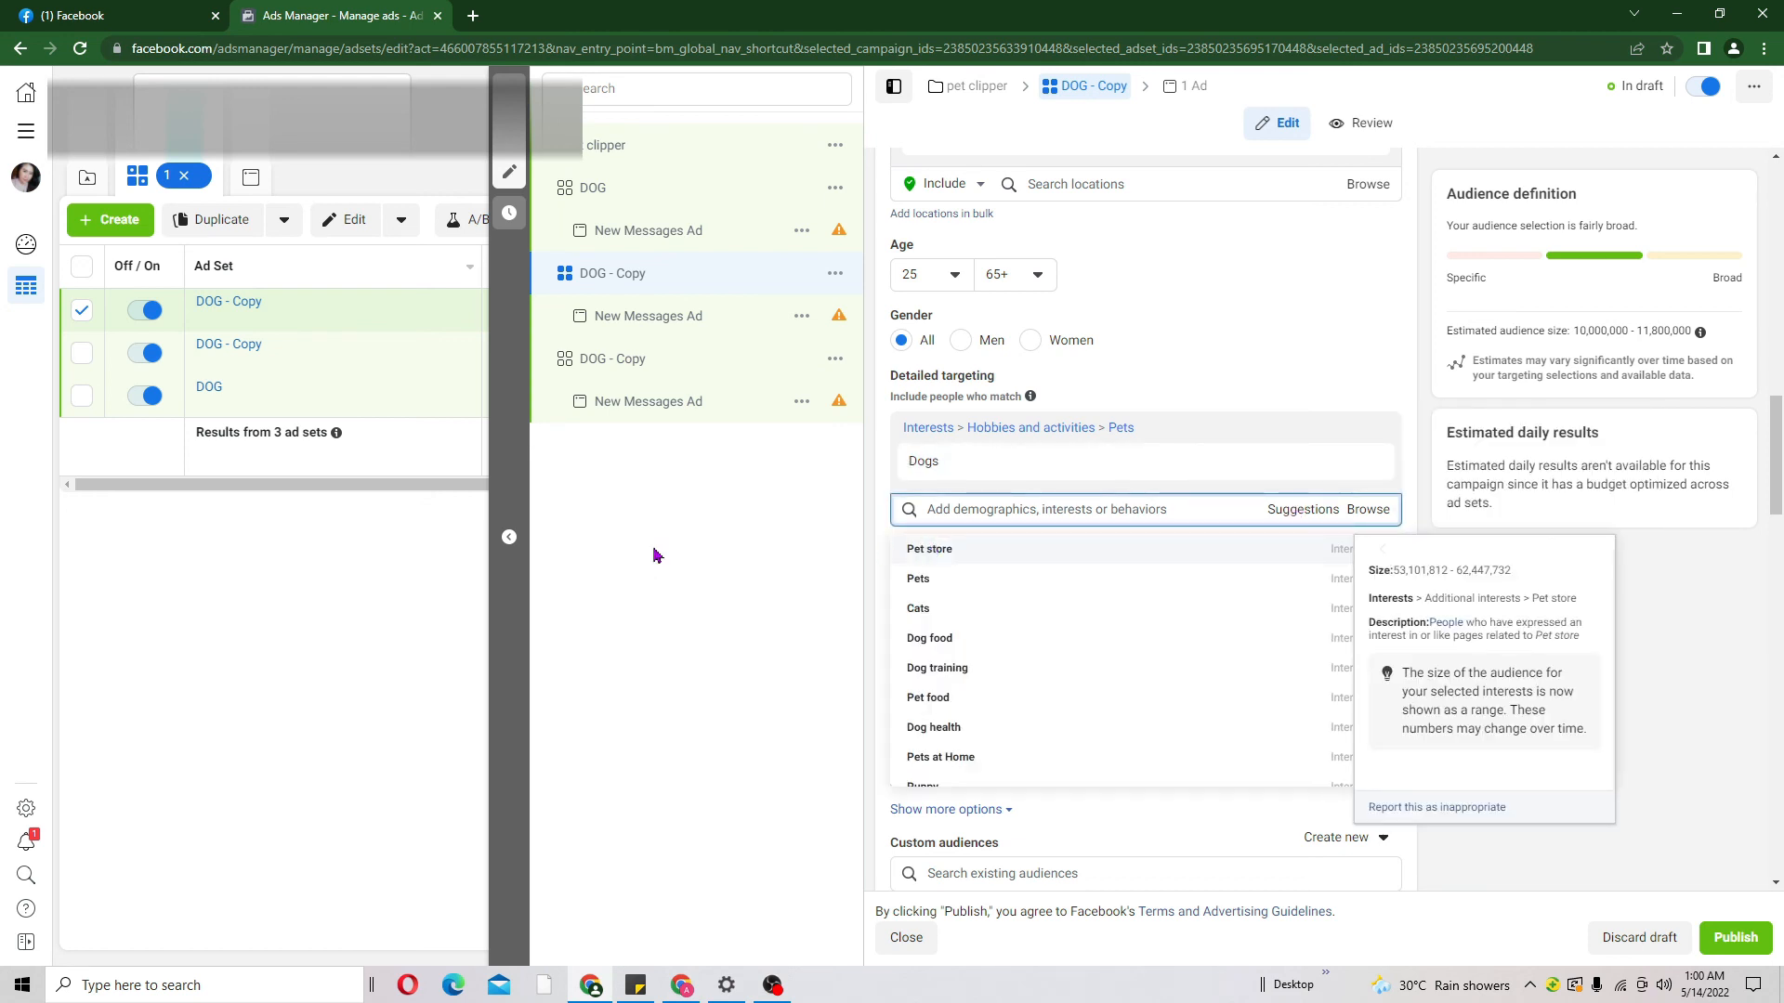
pyautogui.moveTo(1426, 525)
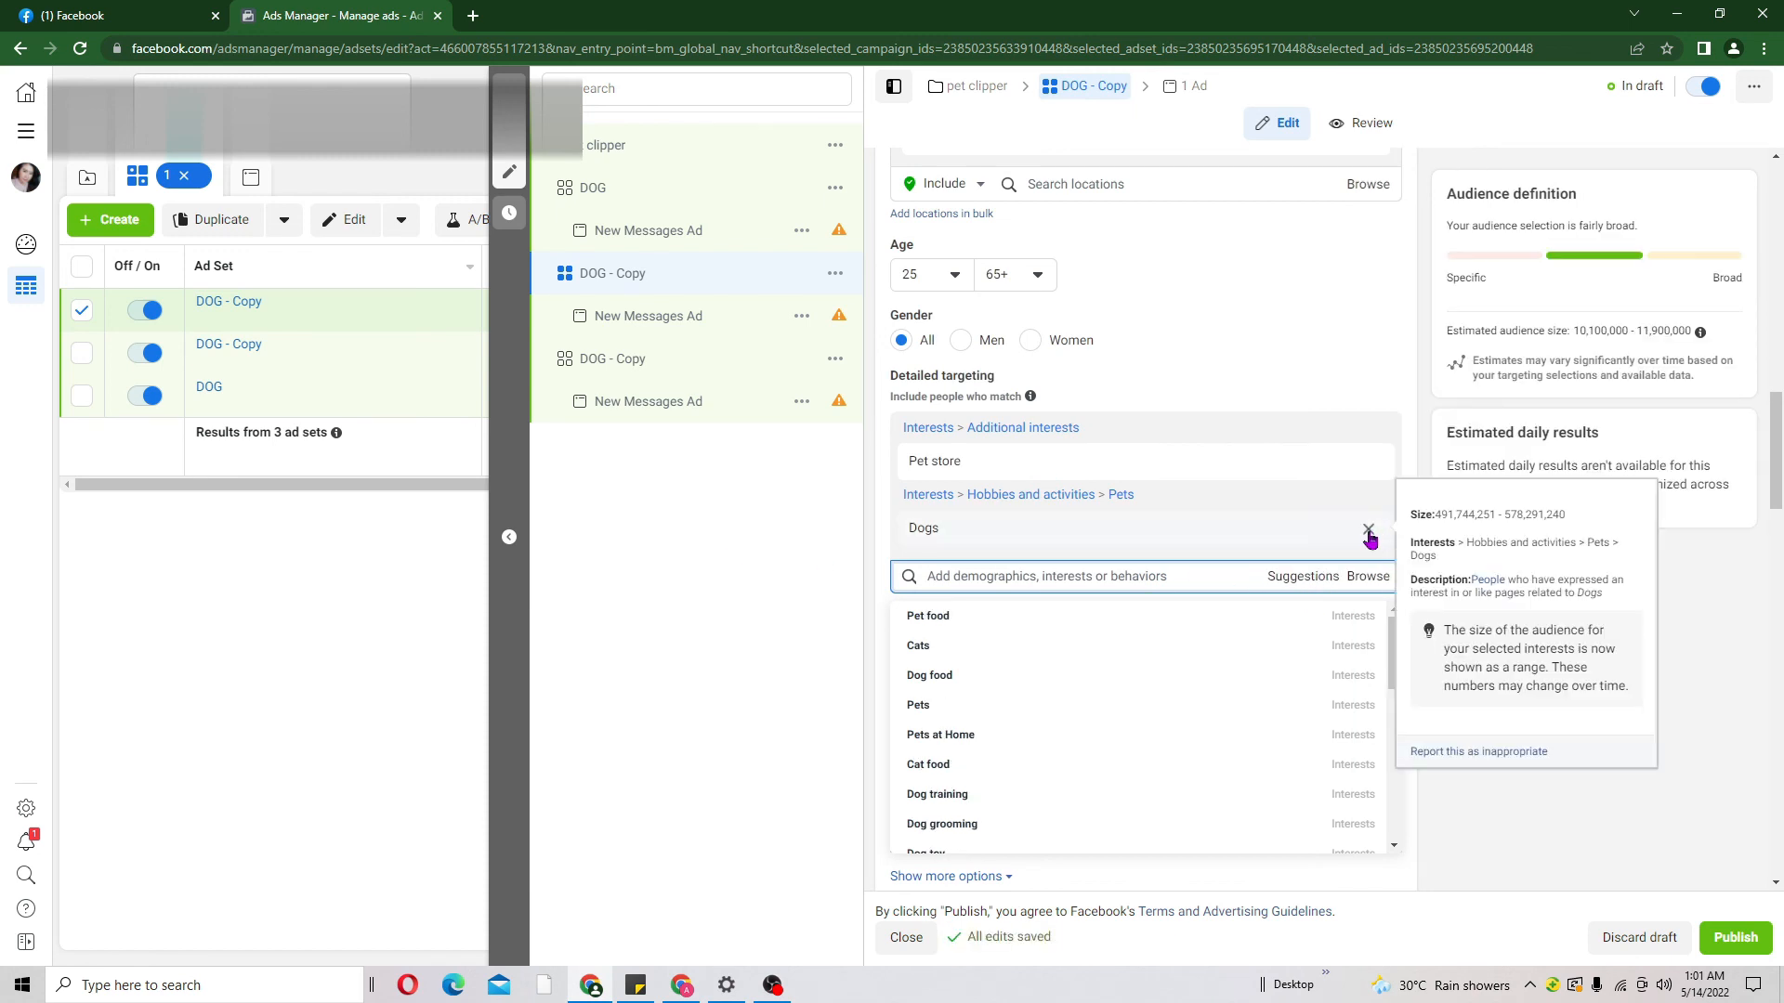
pyautogui.click(1369, 537)
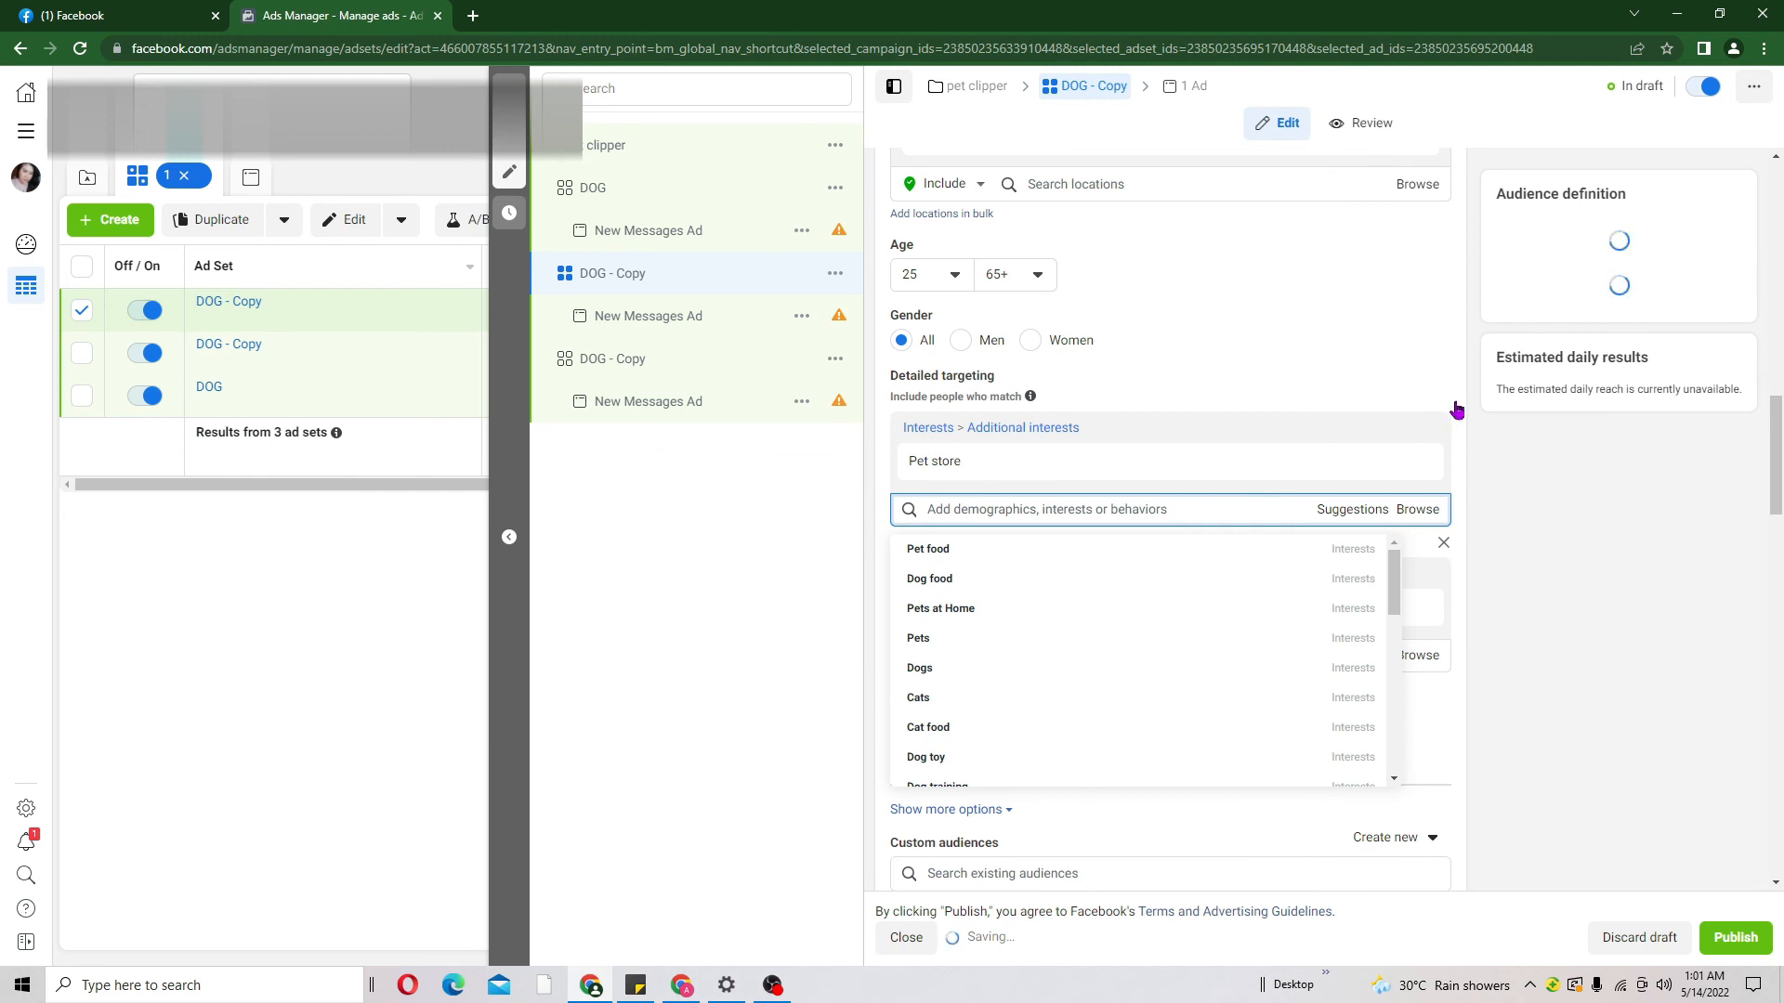
pyautogui.click(1457, 410)
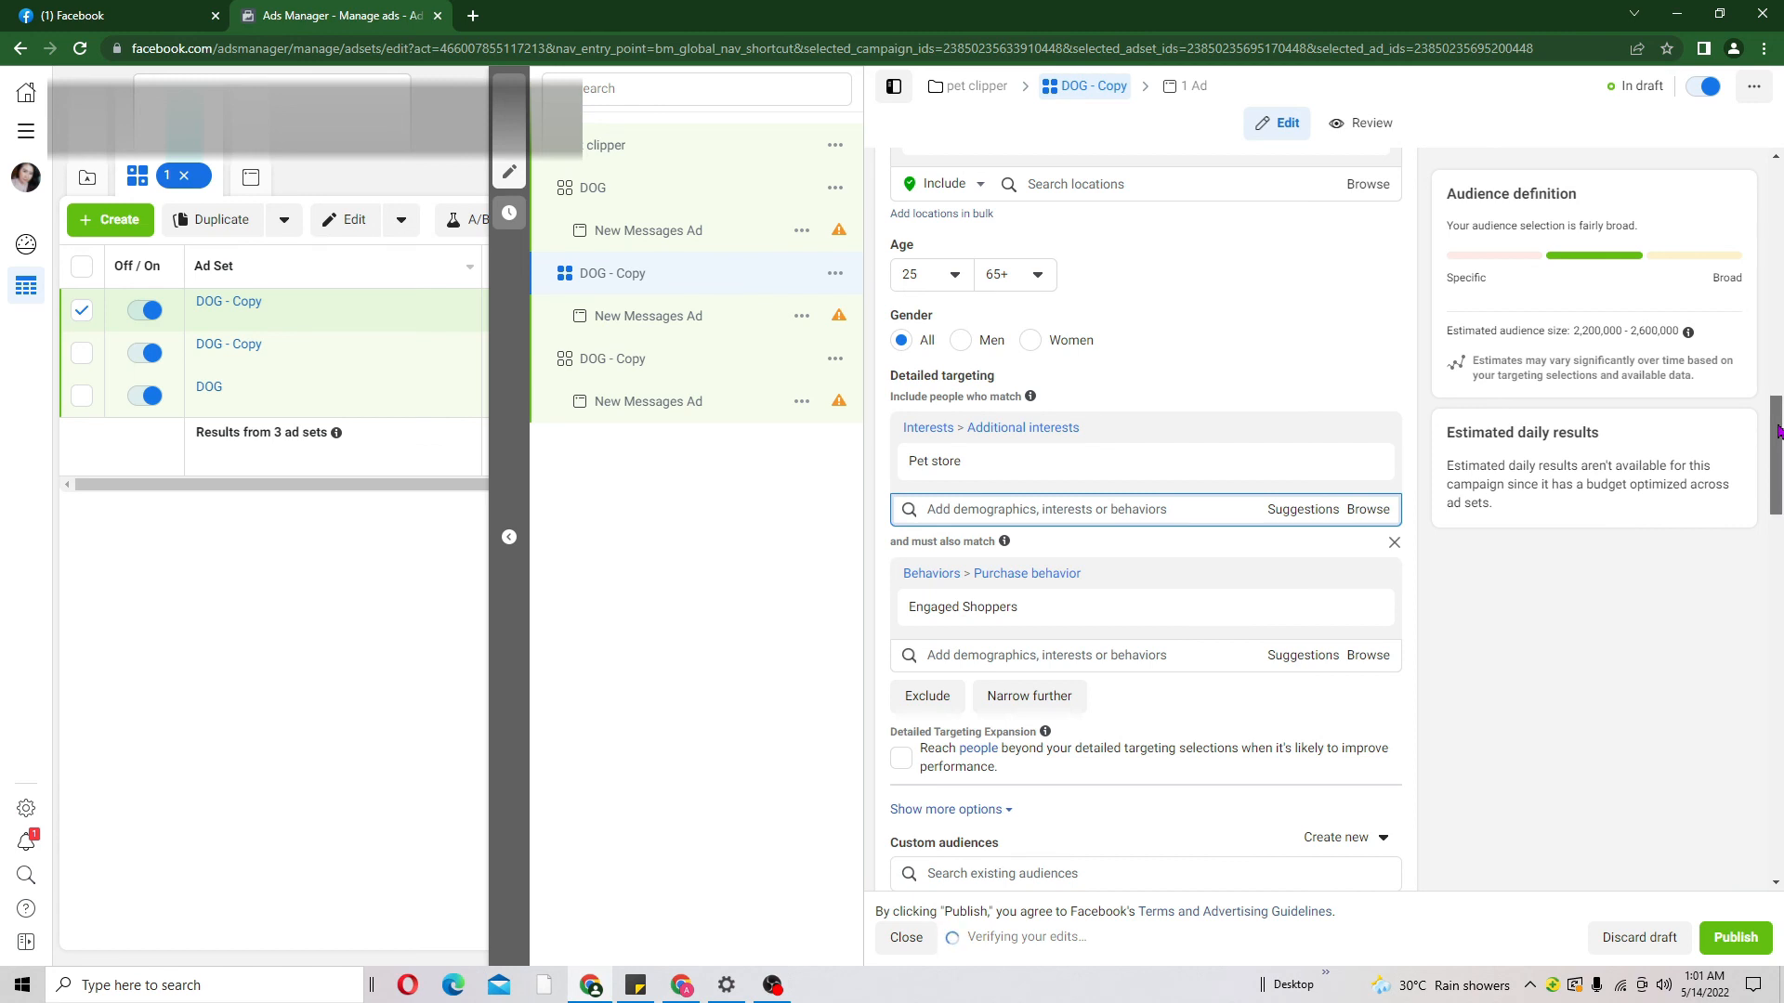
pyautogui.moveTo(1599, 332); pyautogui.dragTo(1714, 332)
pyautogui.moveTo(986, 613)
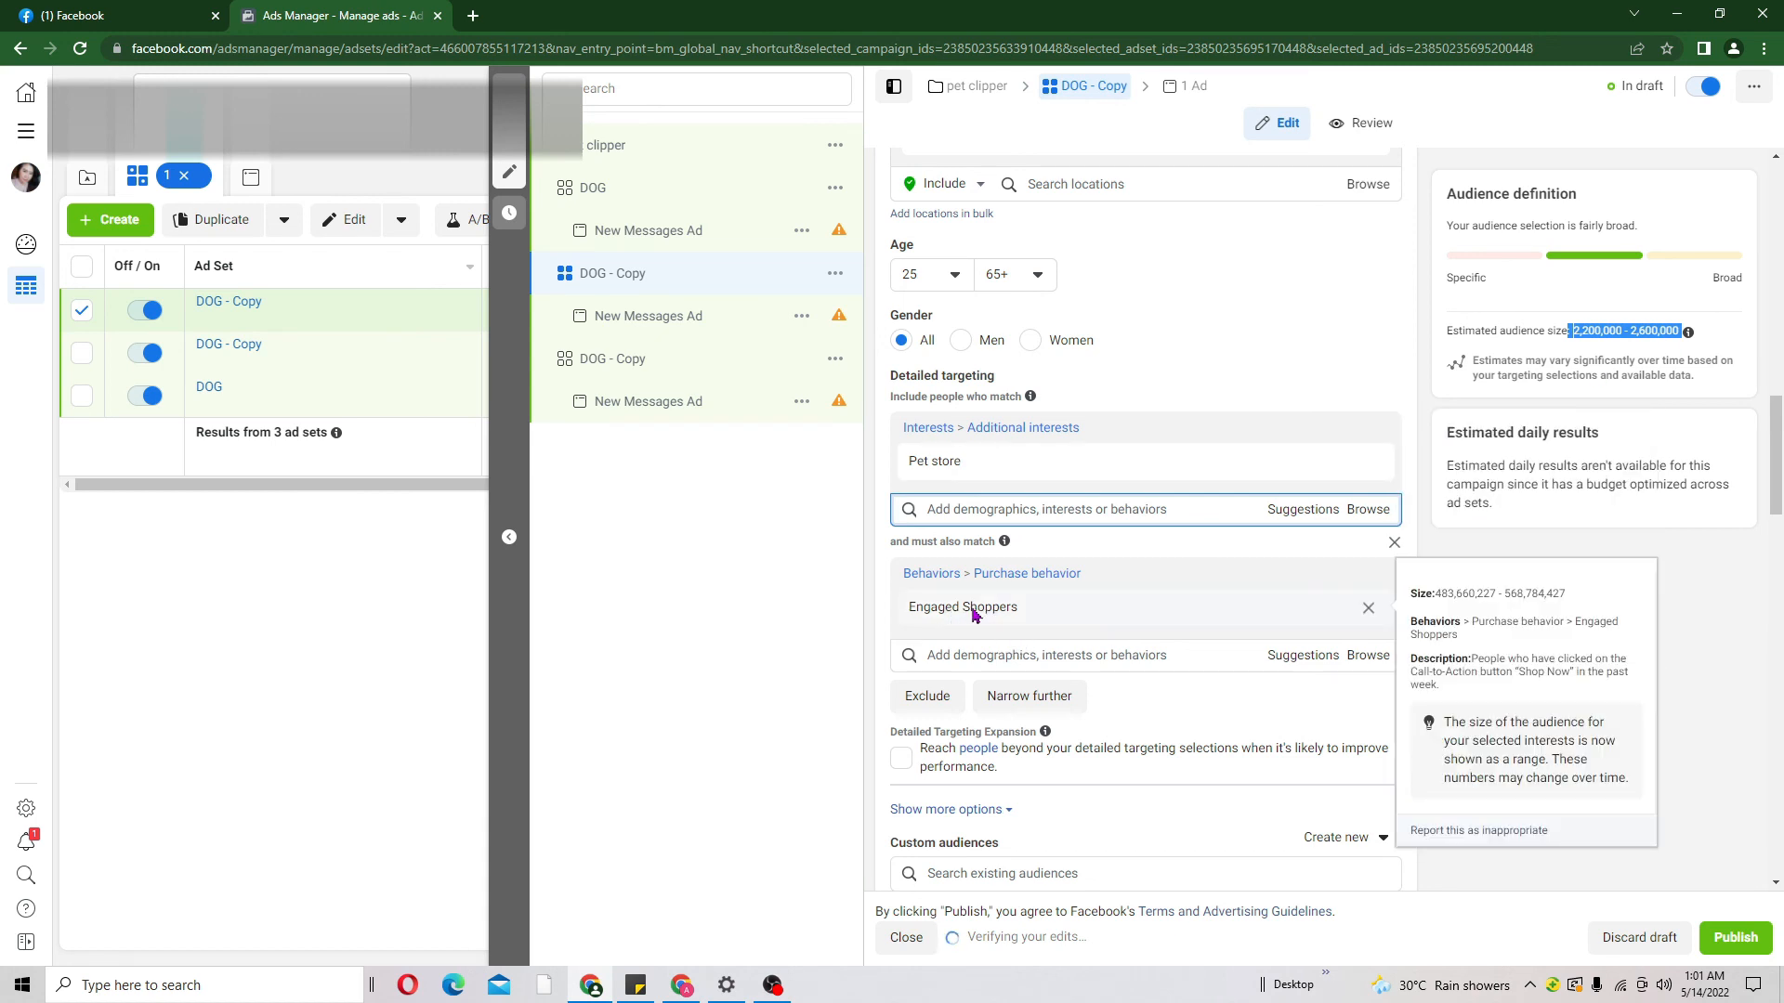
# Rename the first DOG - Copy ad set as PET STORE
pyautogui.moveTo(1777, 455); pyautogui.dragTo(1779, 223)
pyautogui.tripleClick(970, 231)
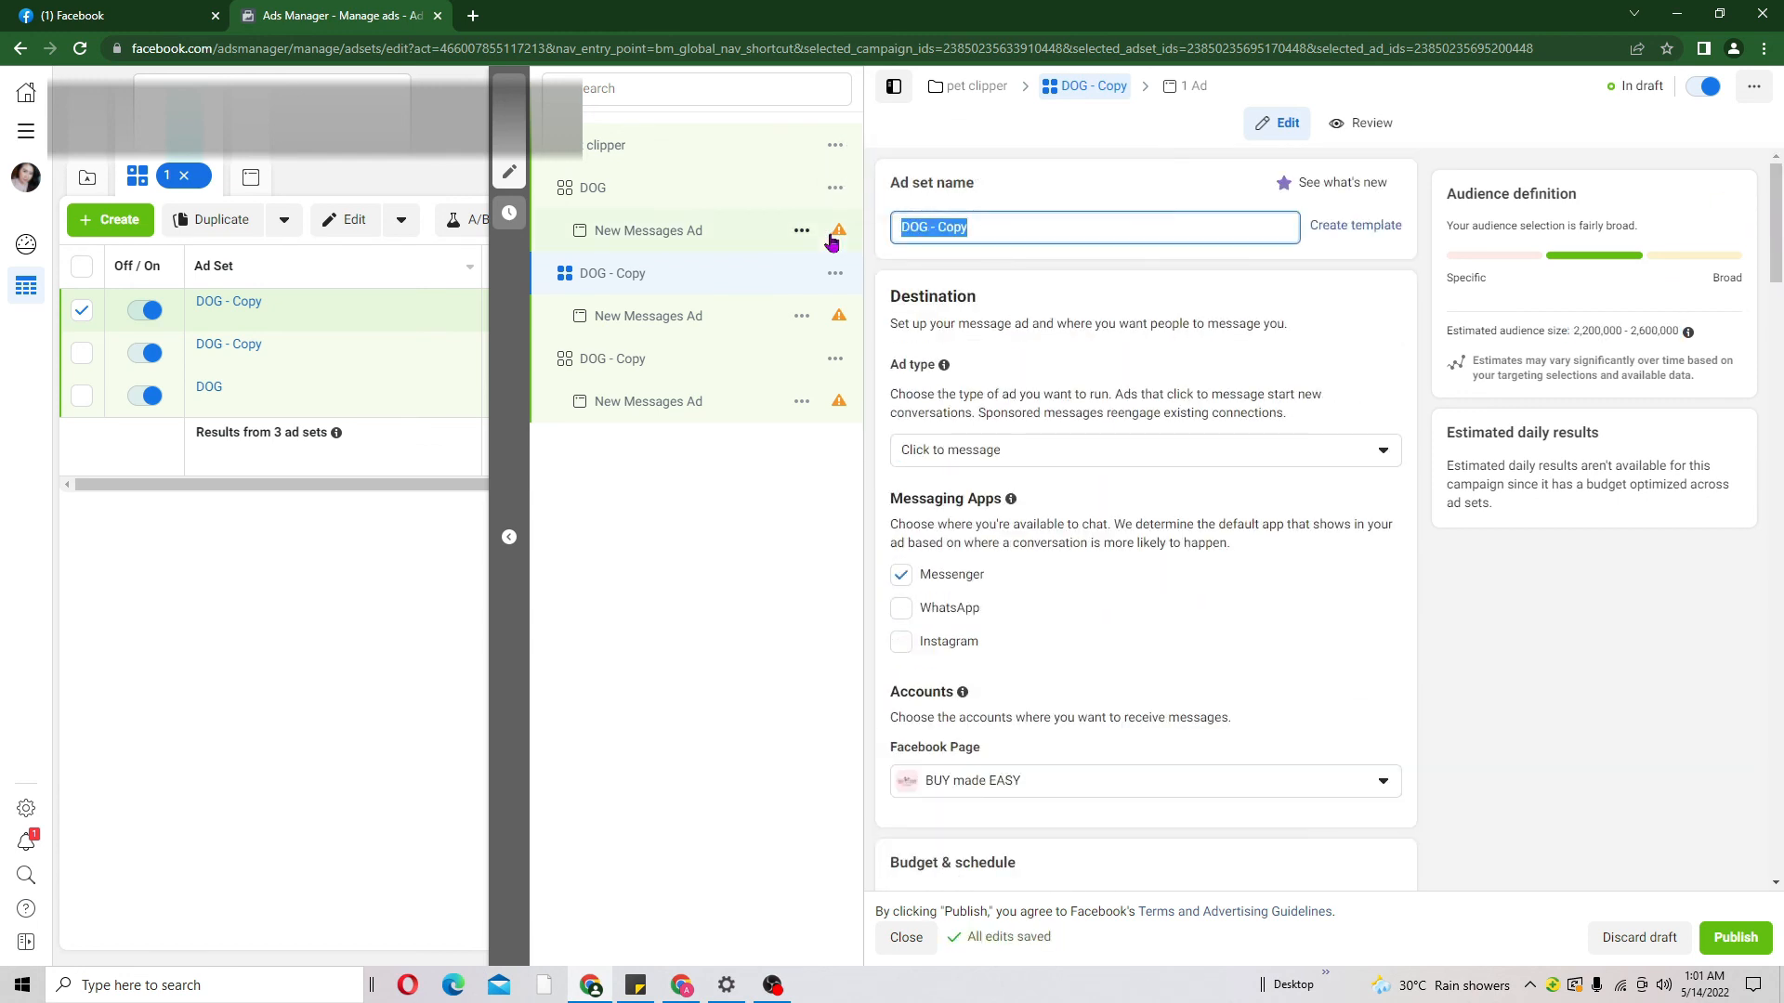
pyautogui.write('PET STORE')
# In the remaining DOG - Copy ad set's detailed targeting, add the Cats interest, remove Dogs, and check the estimated audience size
pyautogui.click(614, 362)
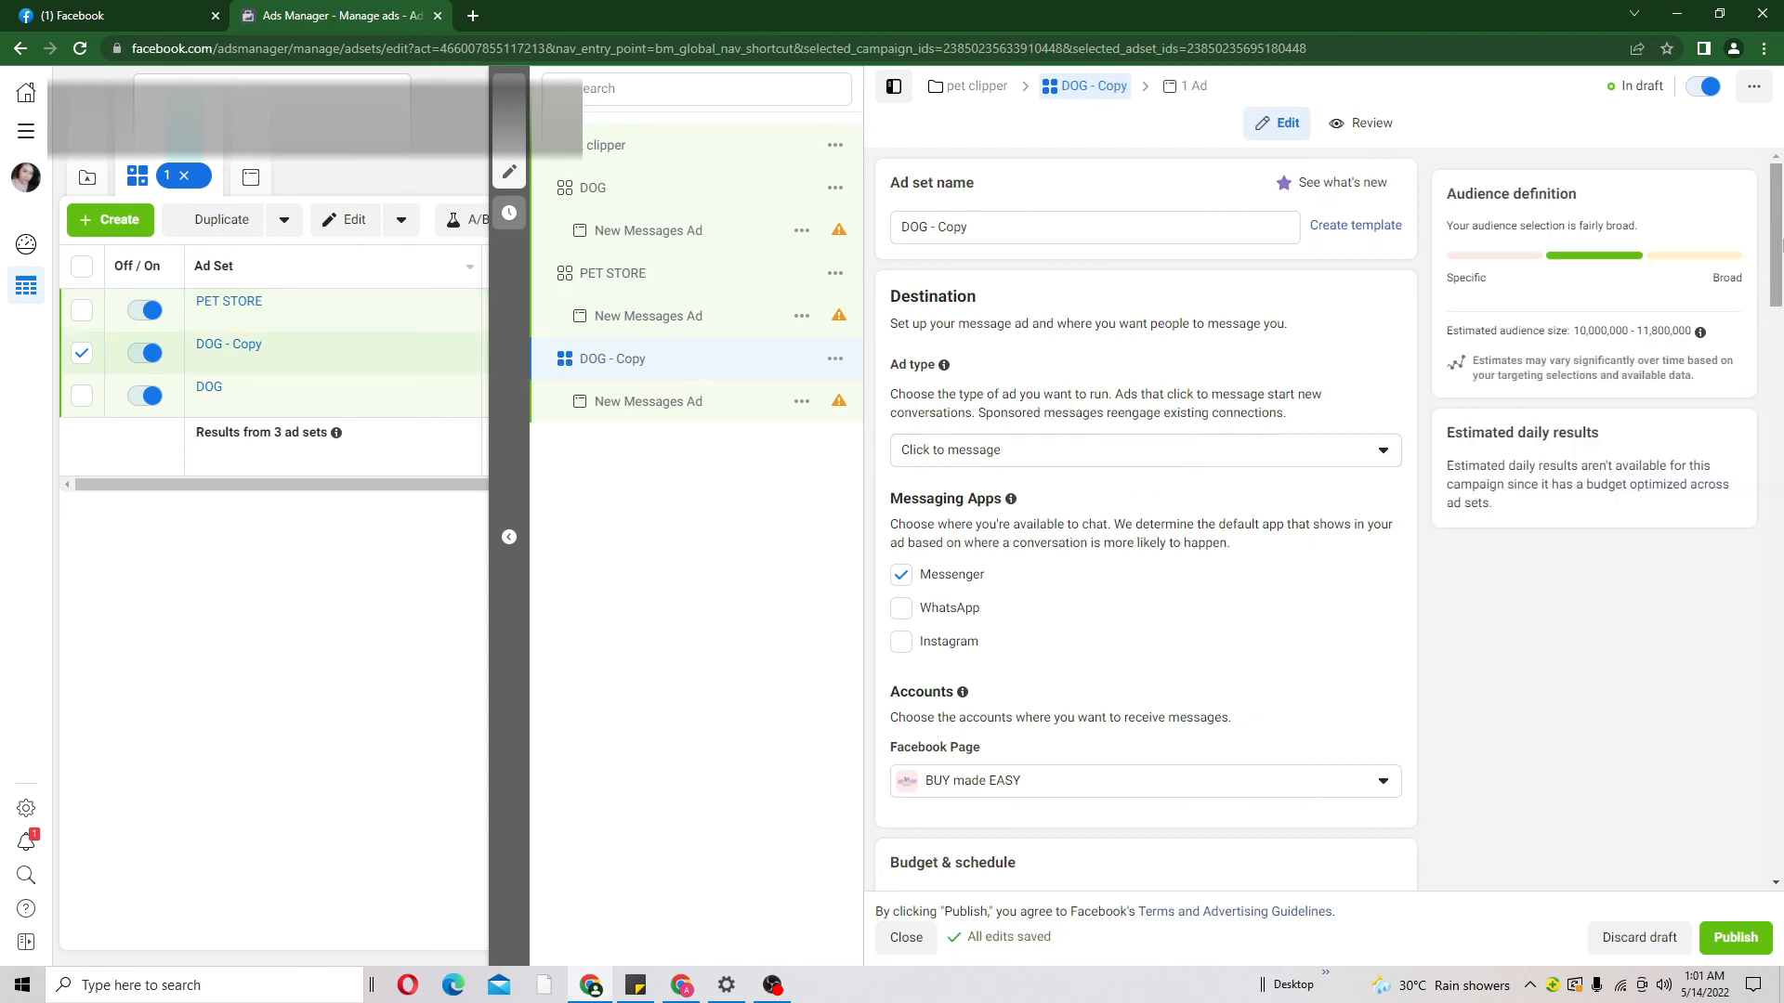
pyautogui.moveTo(1776, 239); pyautogui.dragTo(1776, 442)
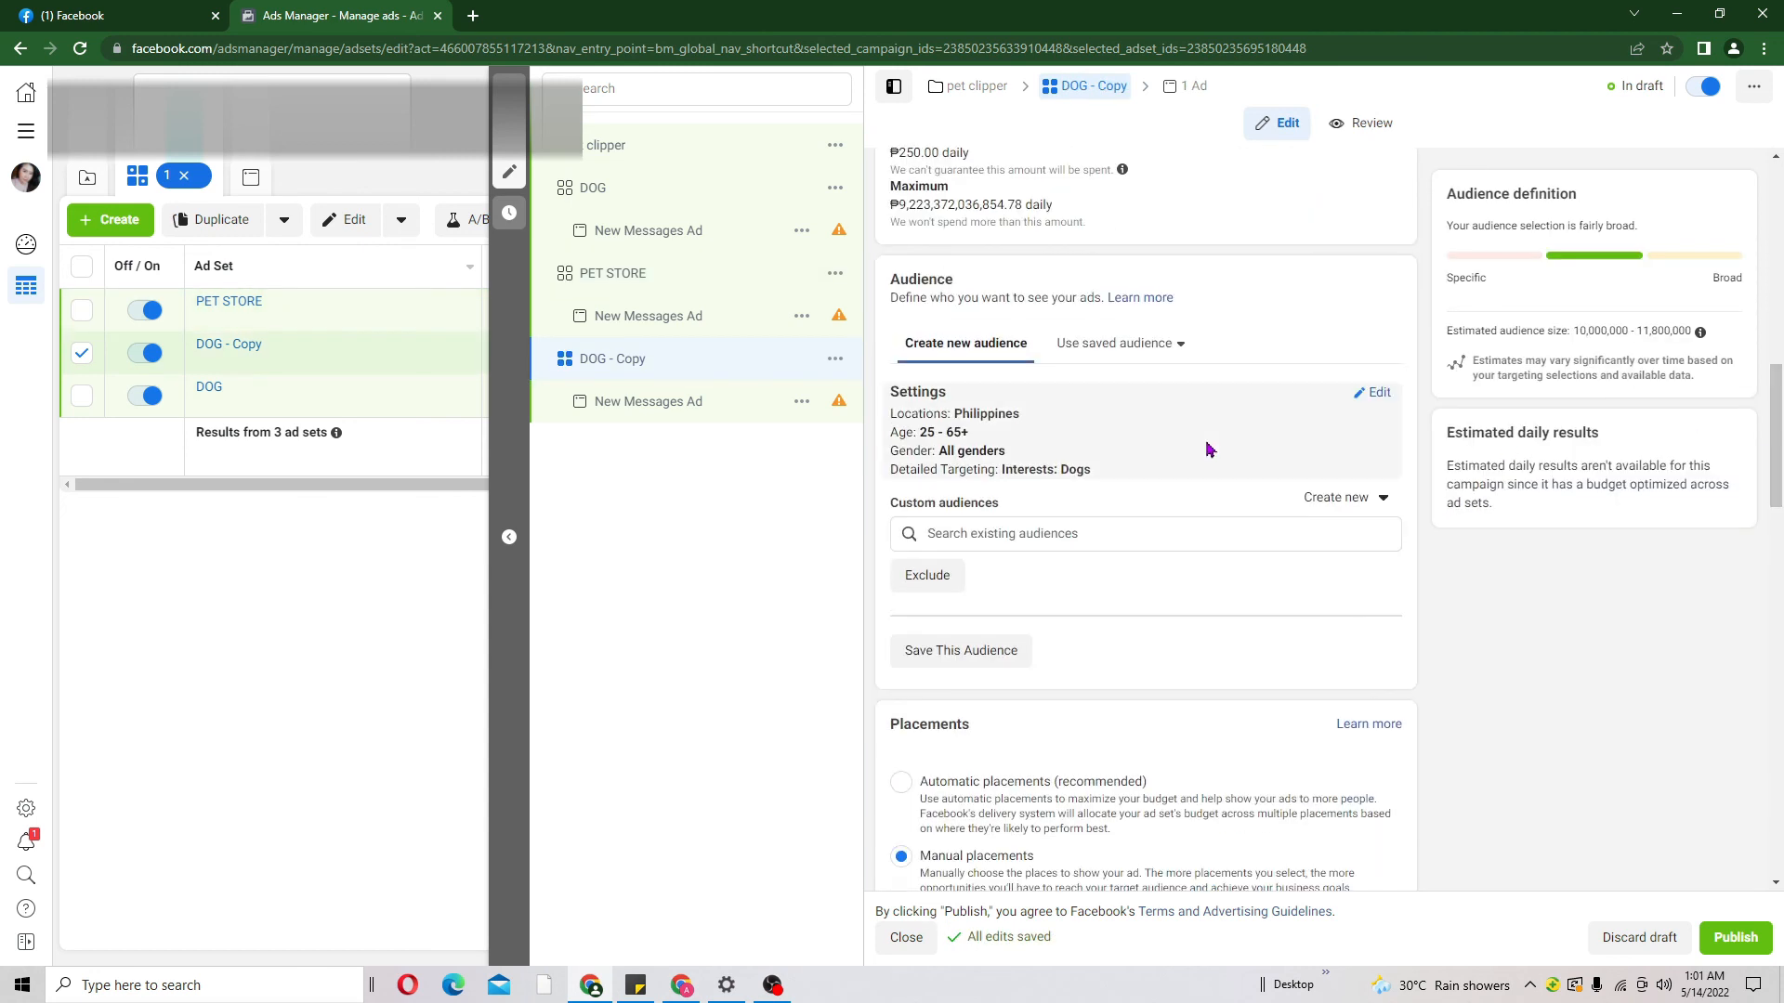
pyautogui.click(1373, 394)
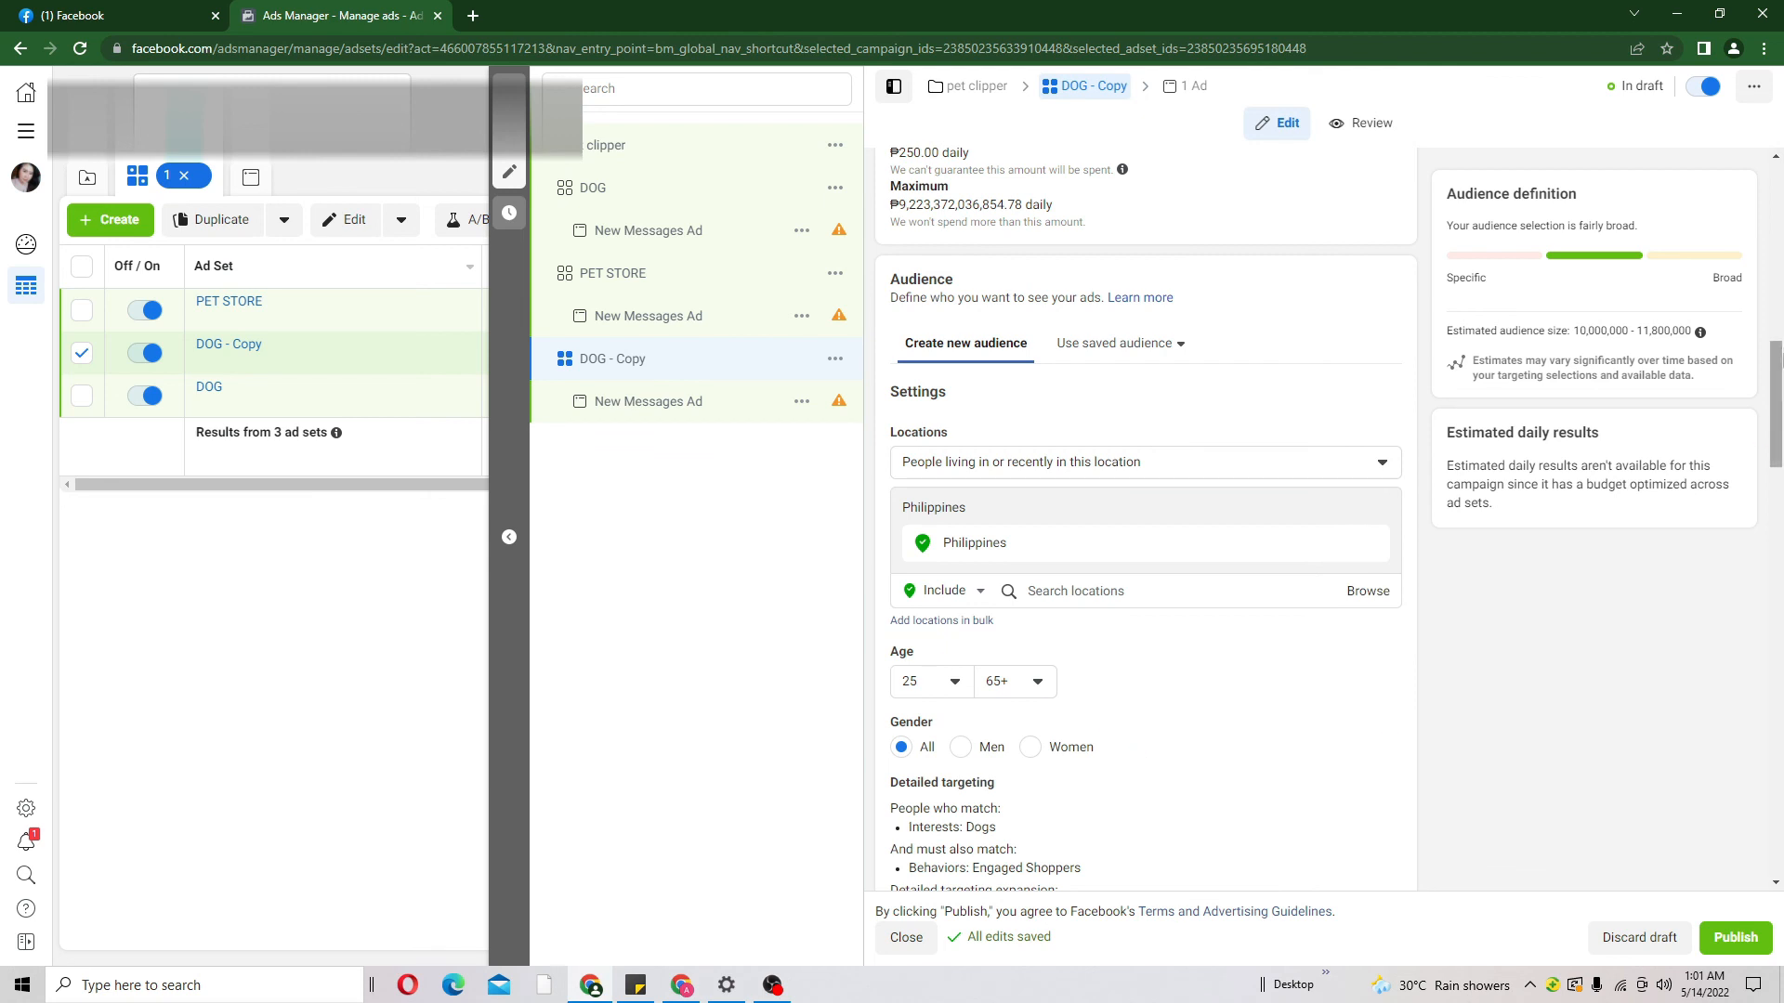
pyautogui.moveTo(1776, 399); pyautogui.dragTo(1776, 464)
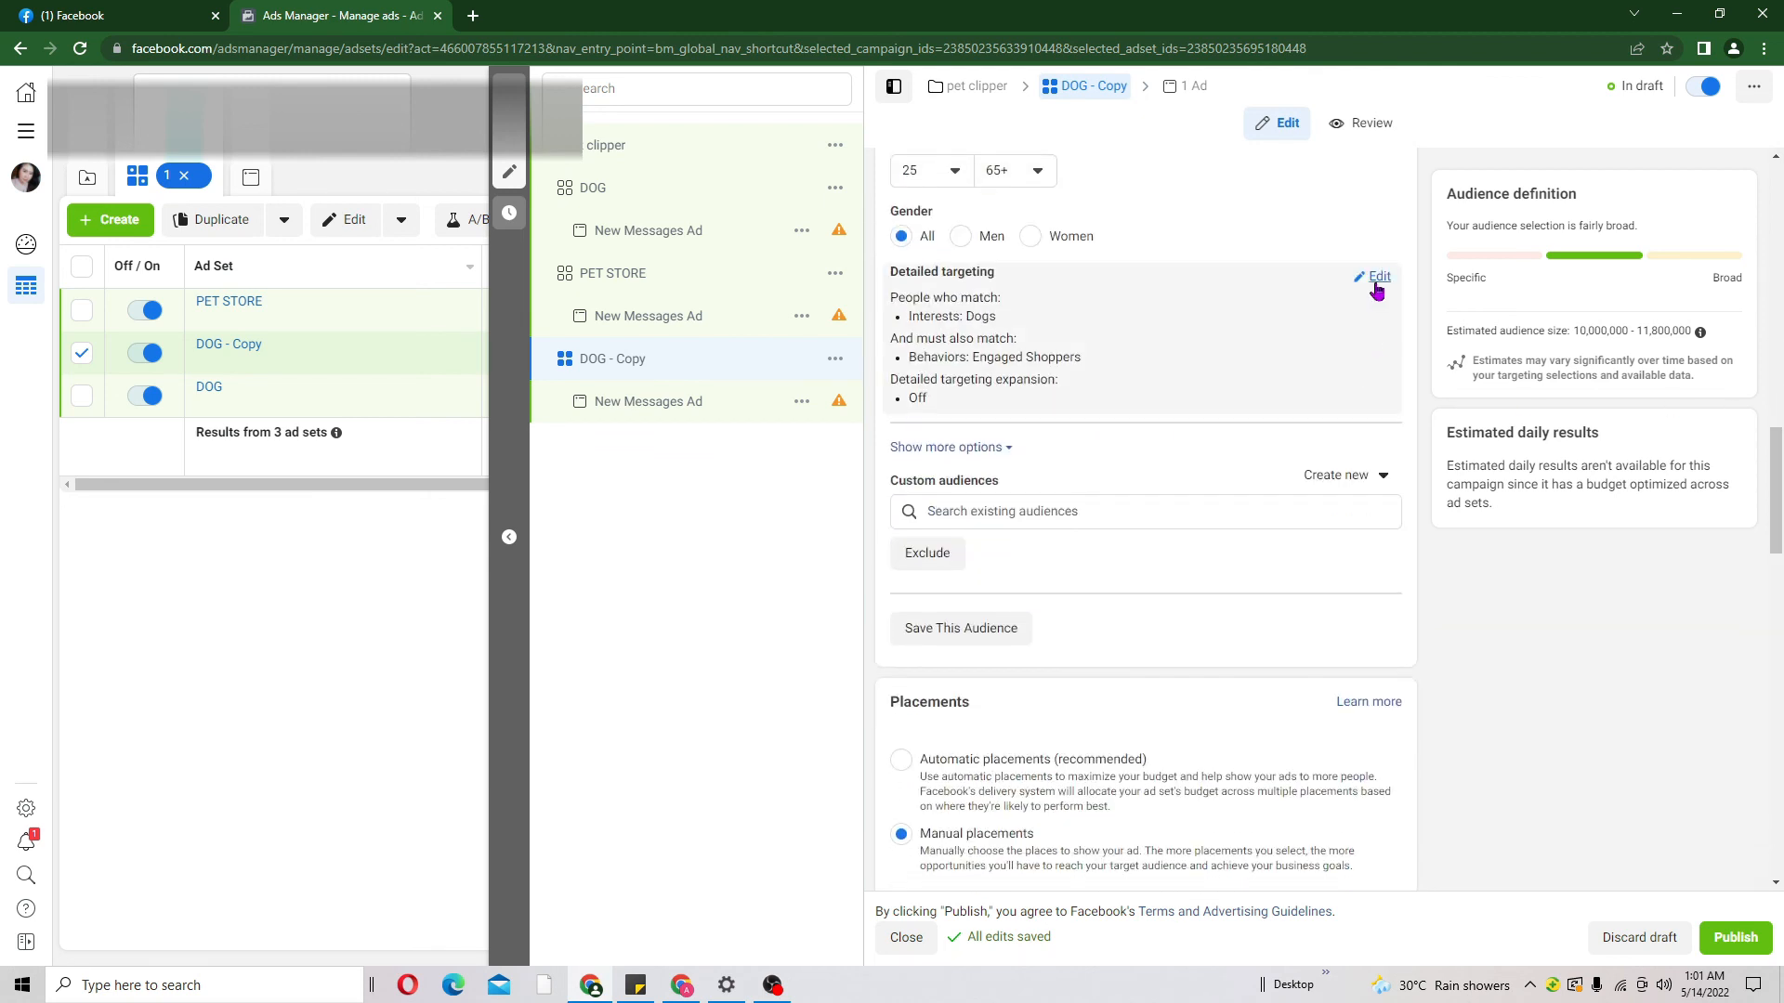
pyautogui.click(1381, 295)
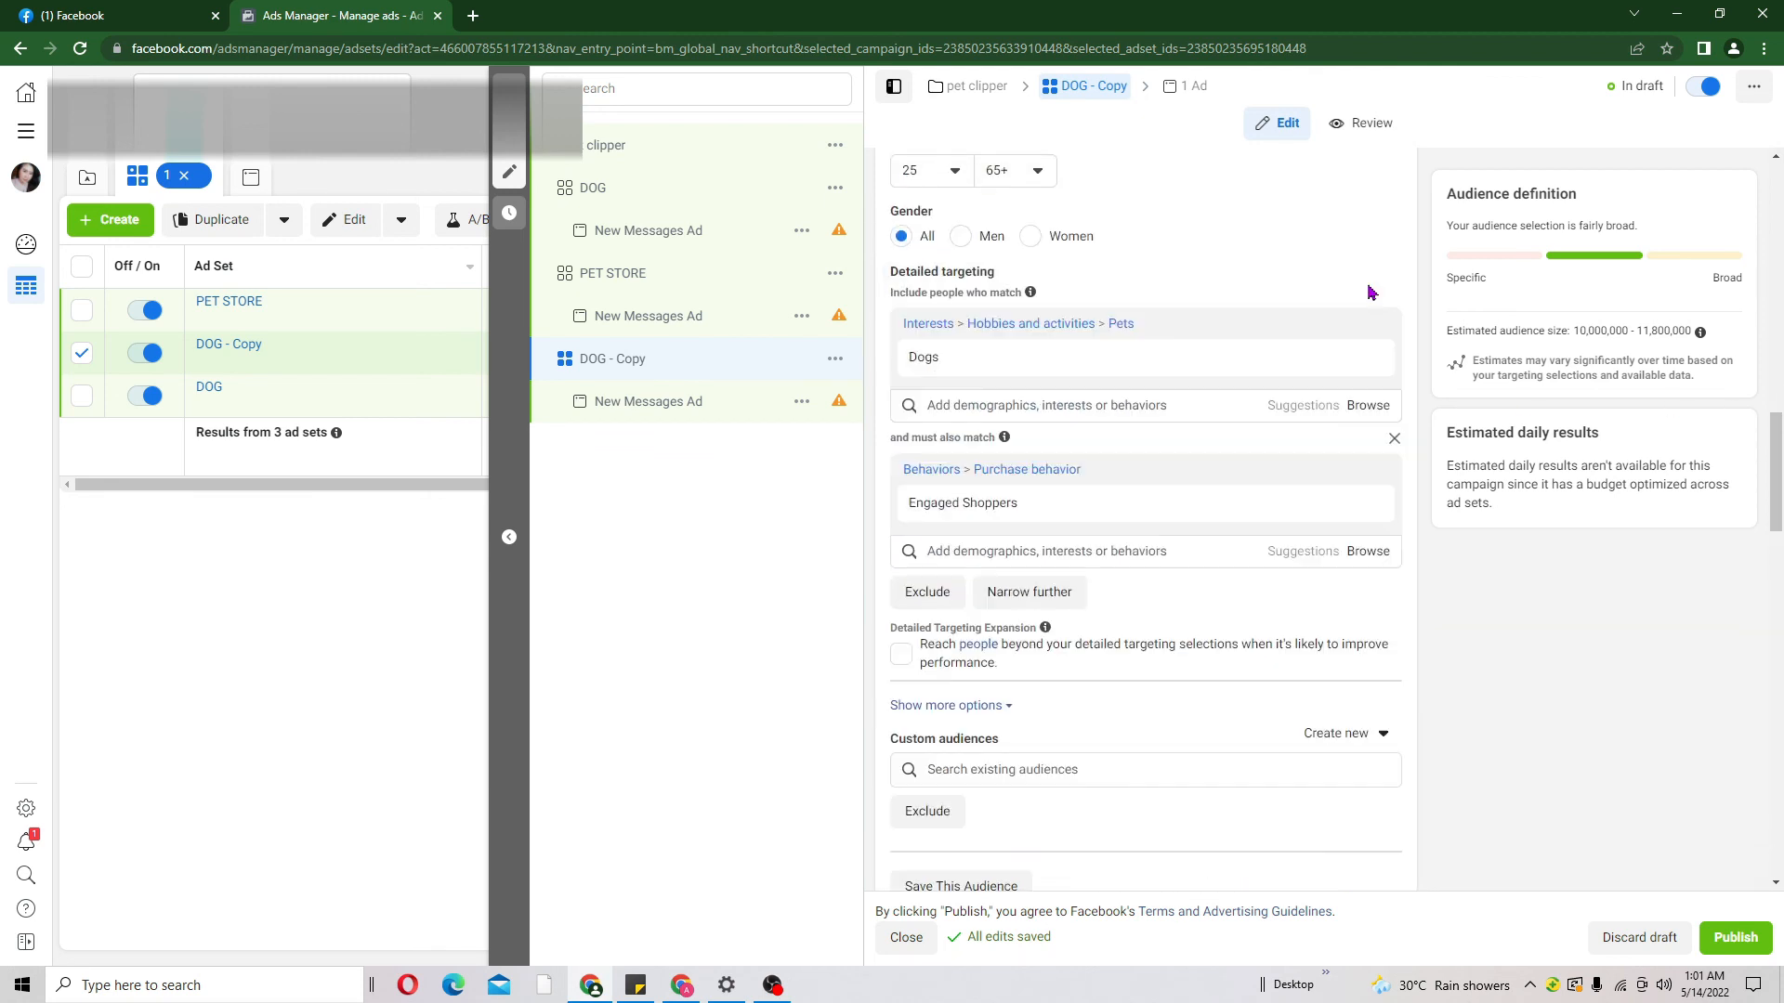
pyautogui.click(1303, 405)
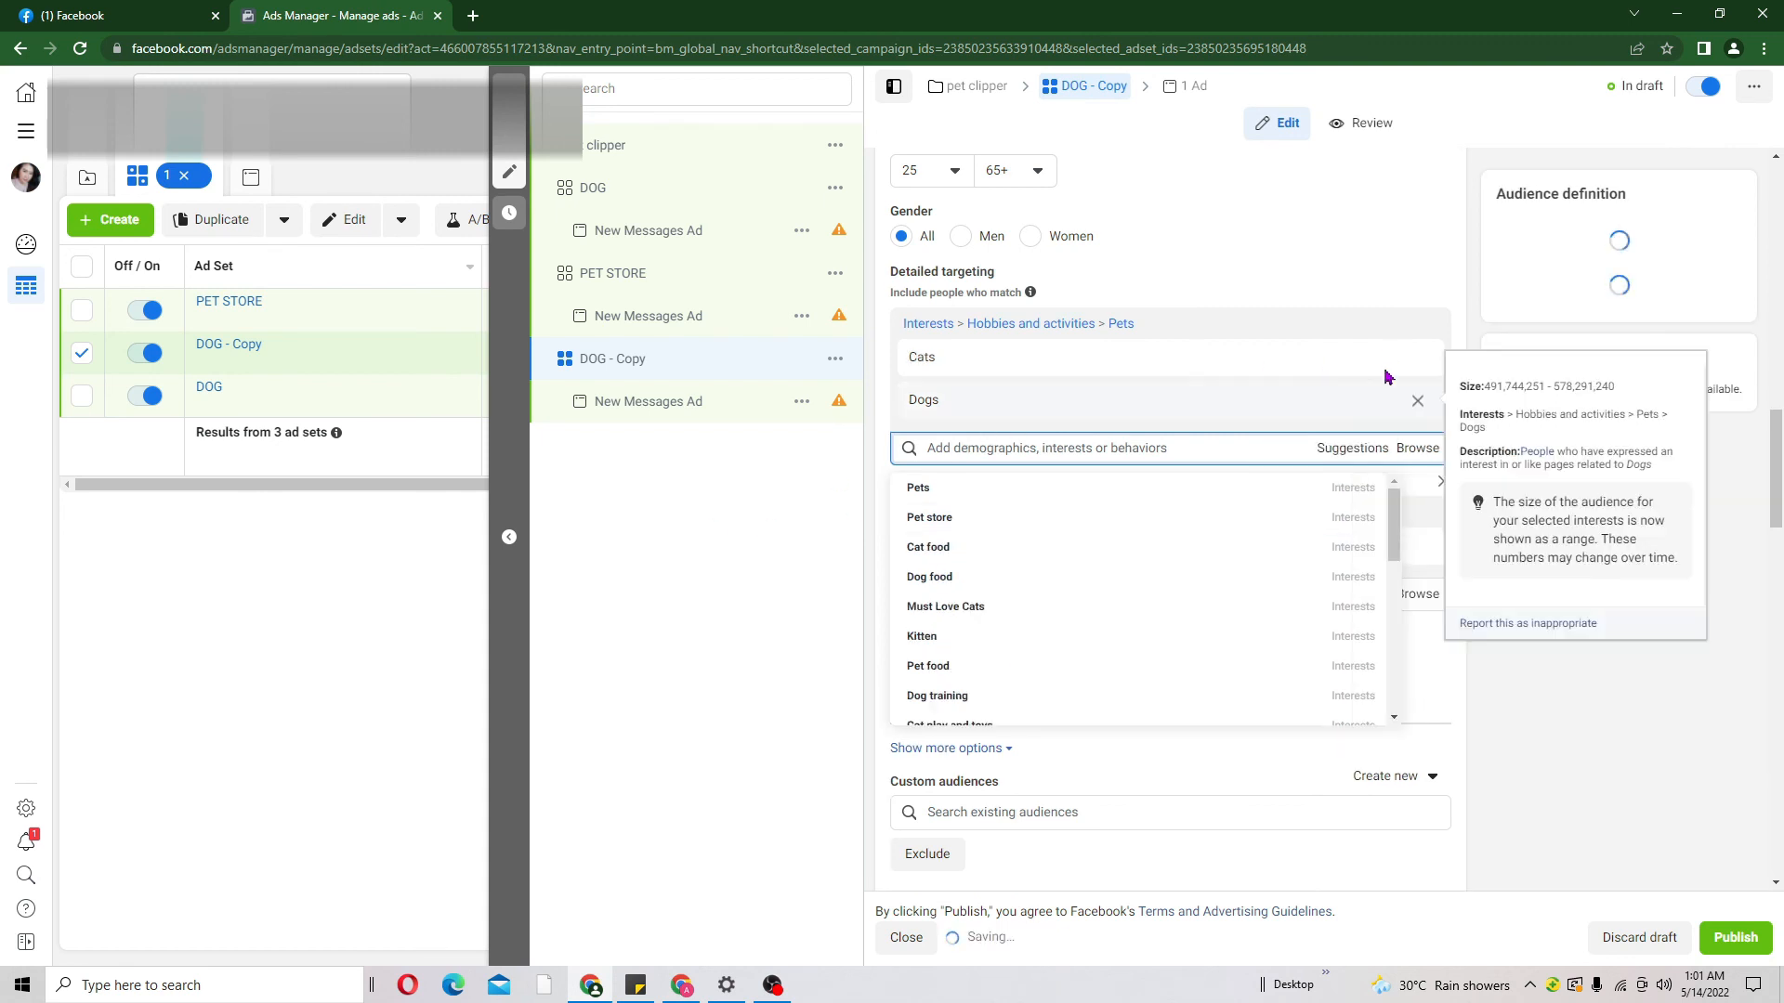
pyautogui.moveTo(1410, 406)
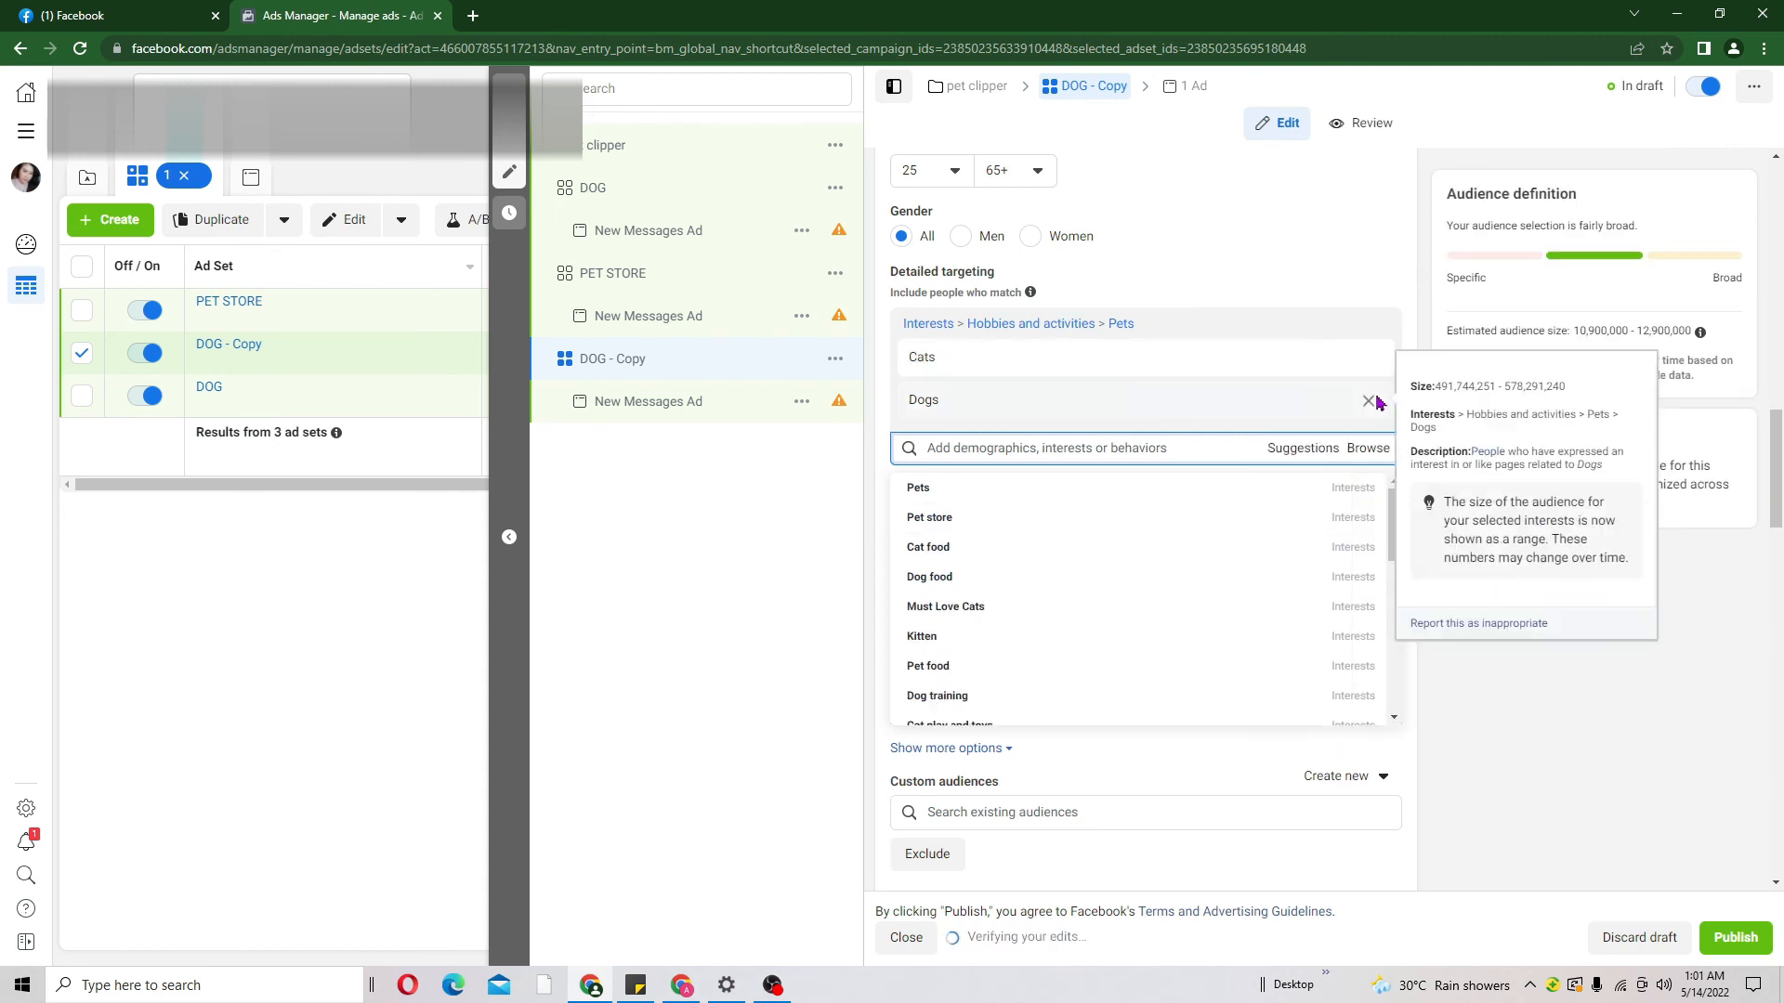
pyautogui.click(1369, 402)
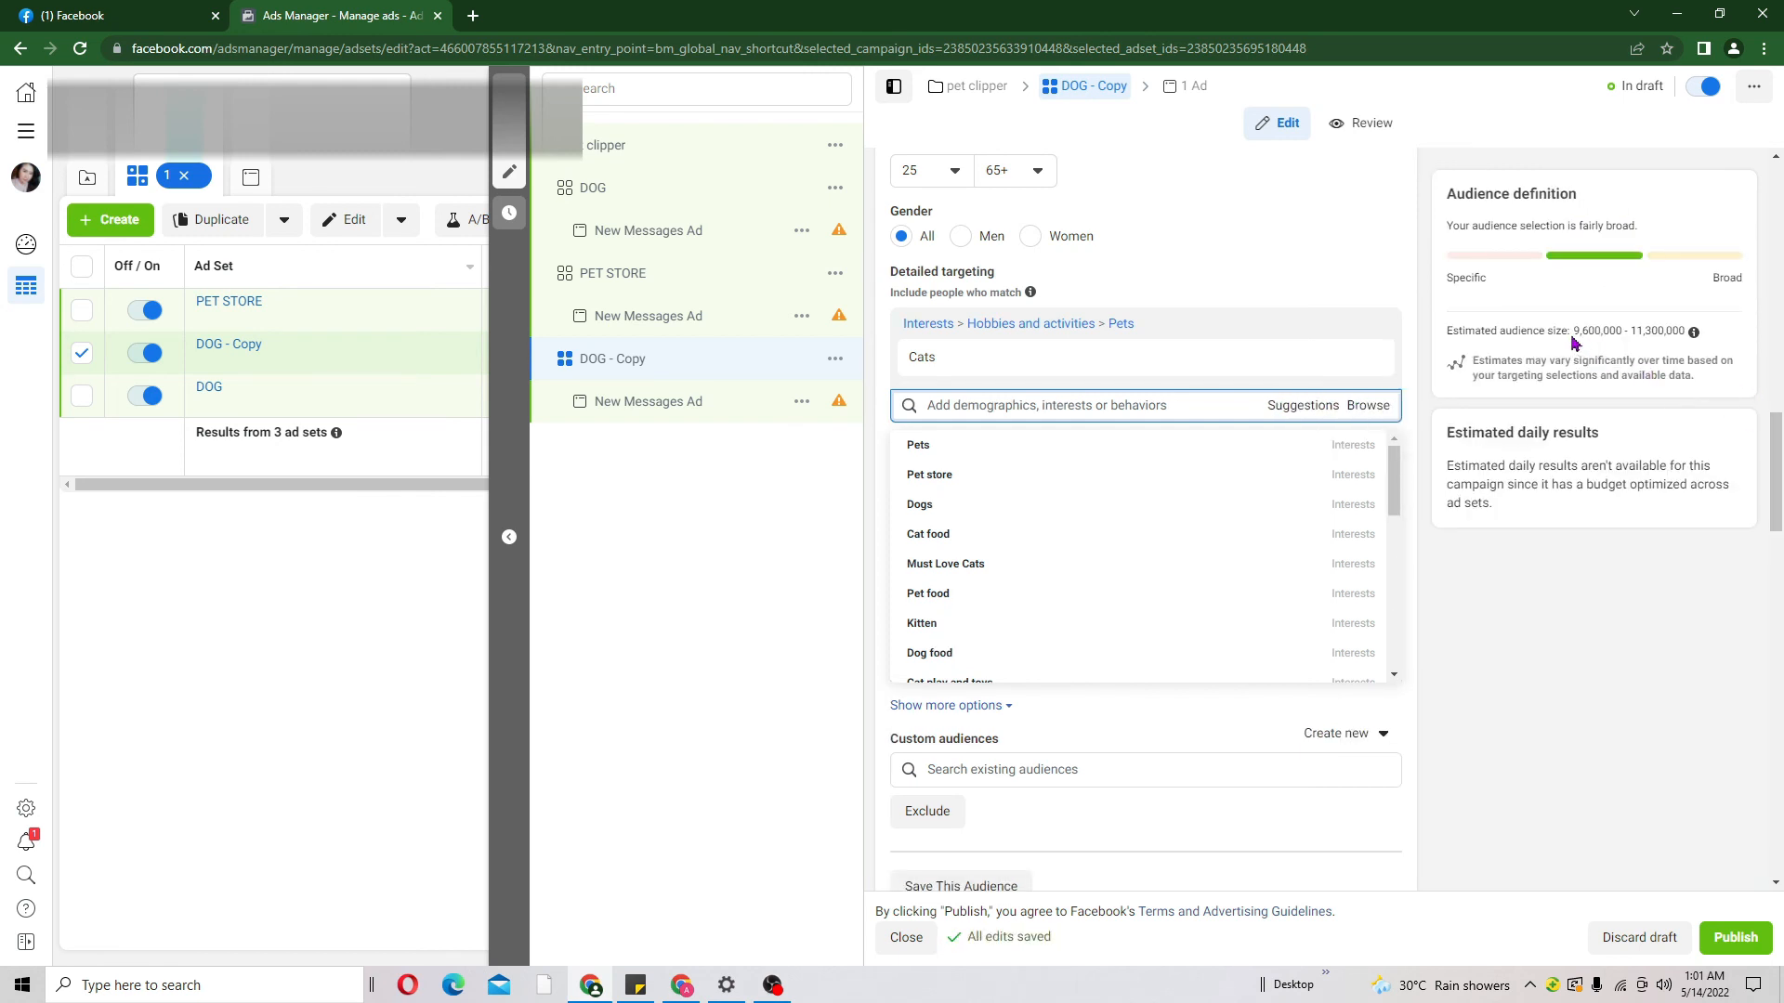
pyautogui.moveTo(1570, 333); pyautogui.dragTo(1687, 333)
# Check the copied ad set's placements, close the editor without publishing the draft items, and return to the campaigns list
pyautogui.moveTo(1777, 483); pyautogui.dragTo(1779, 606)
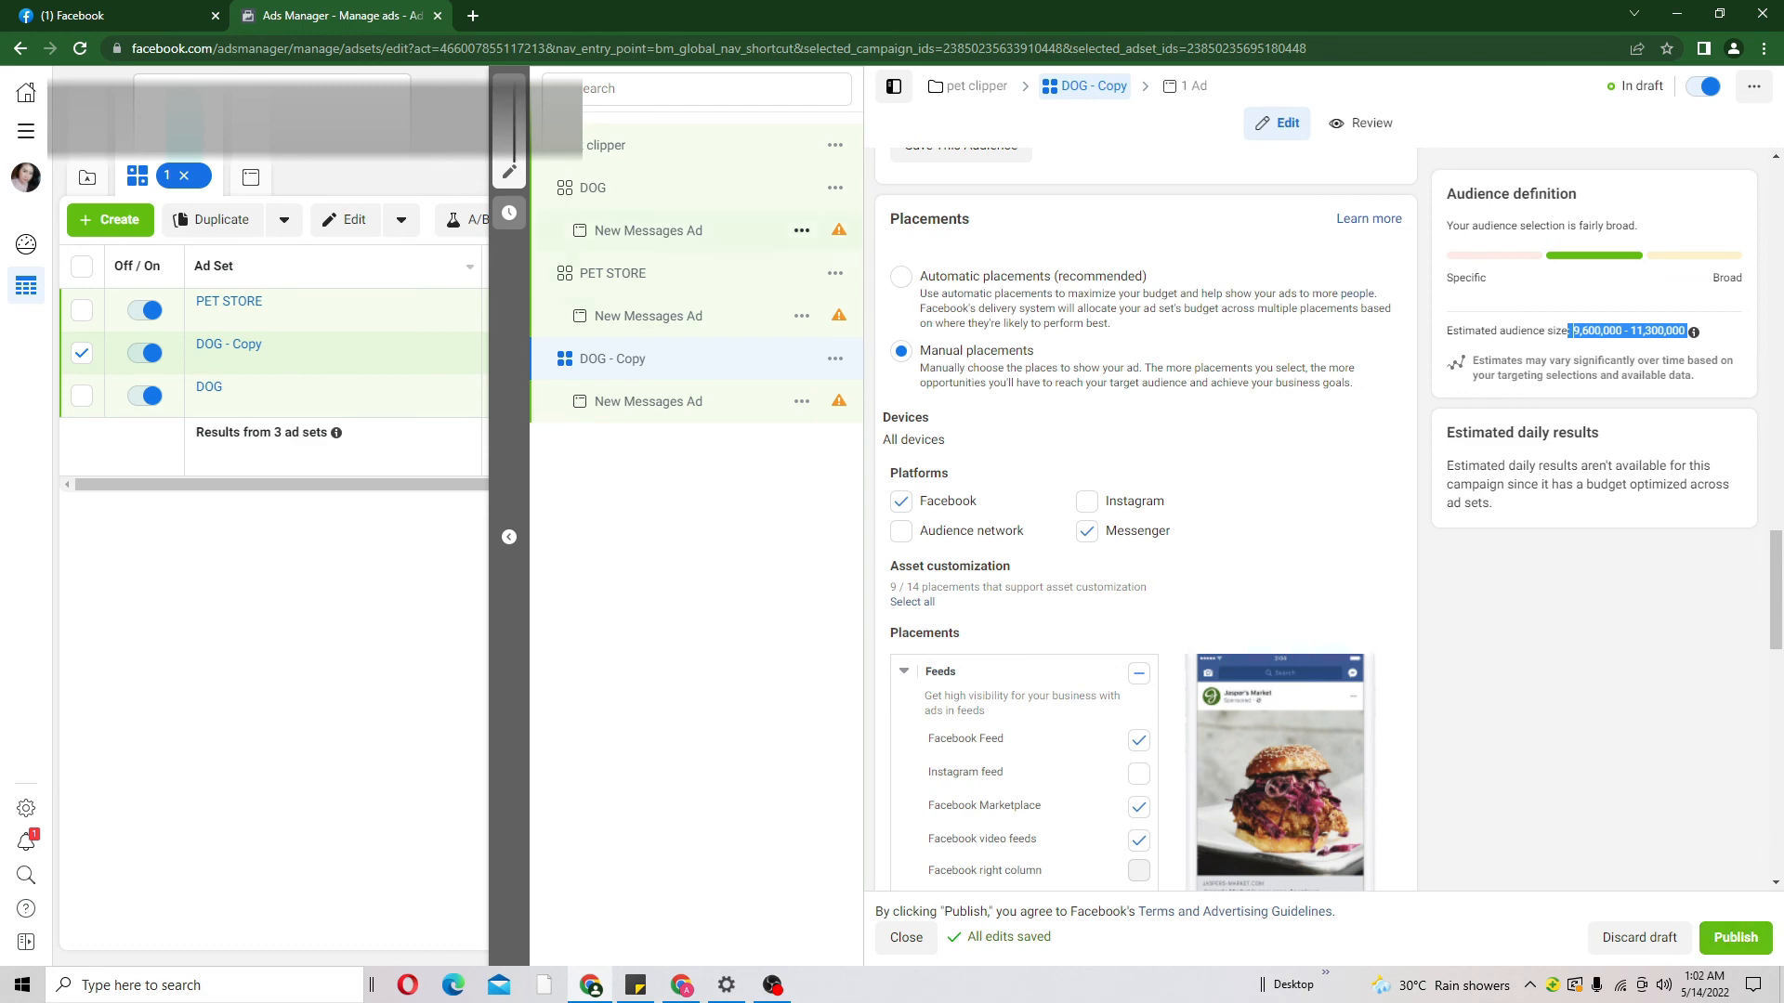
pyautogui.click(1734, 939)
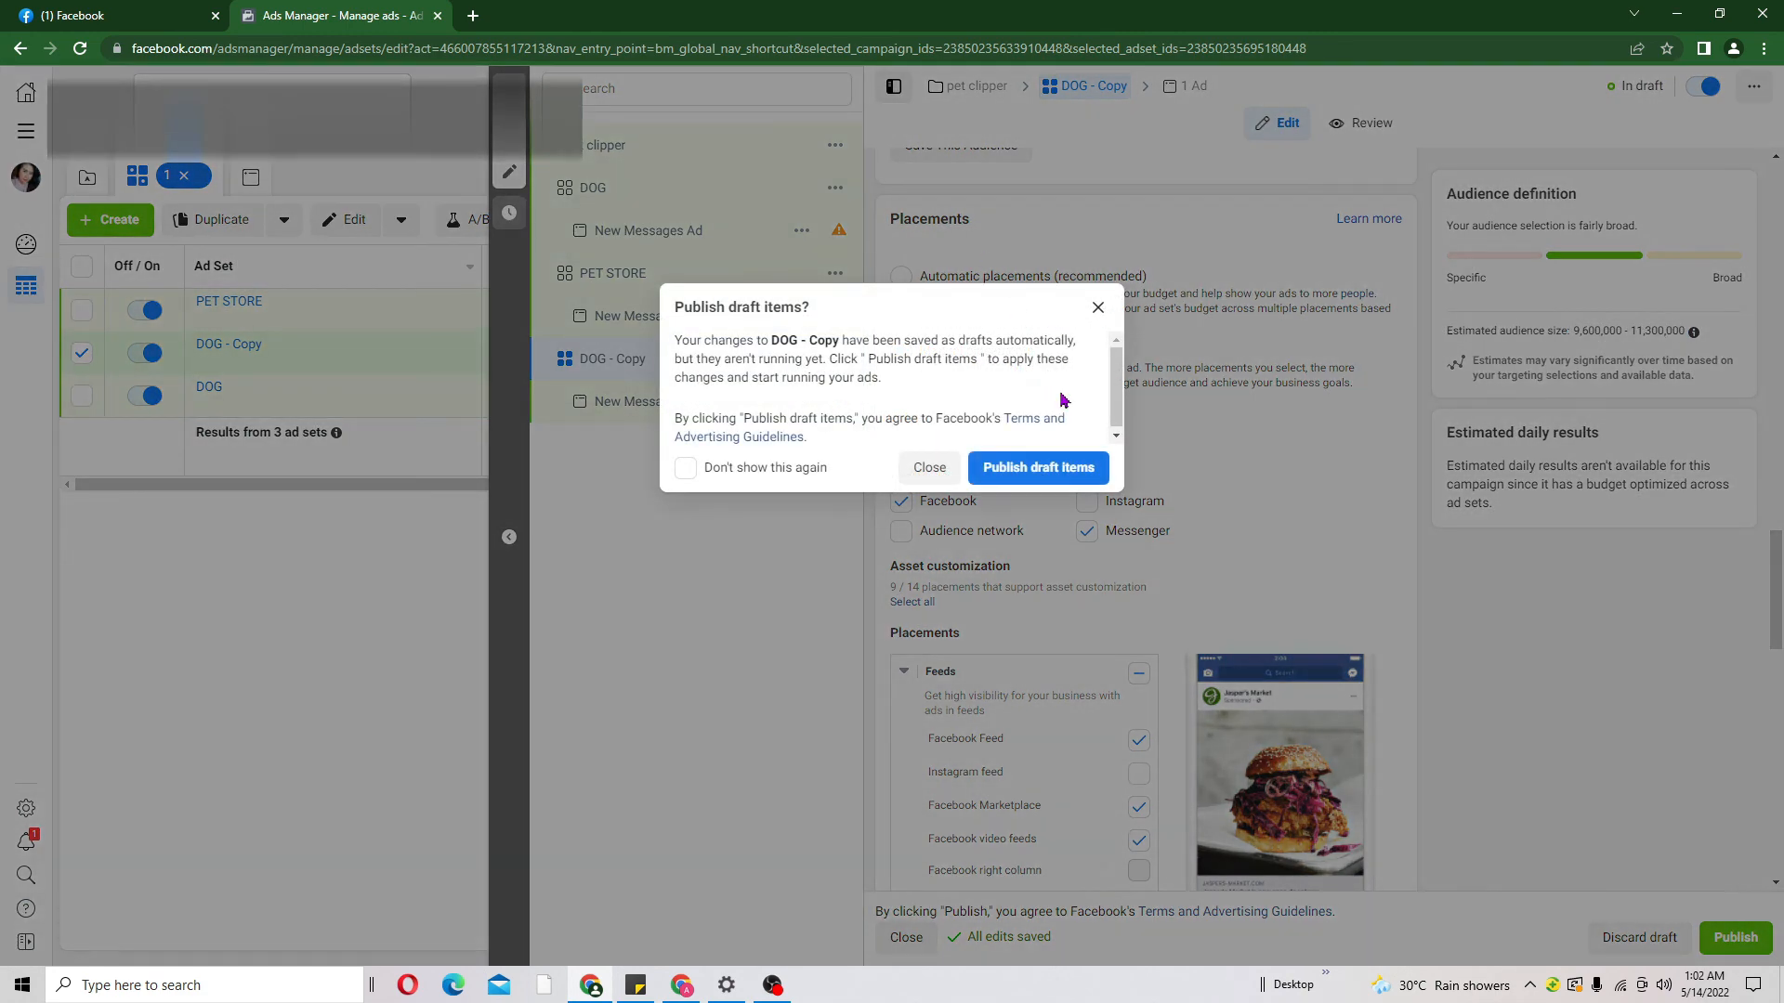
pyautogui.click(1097, 310)
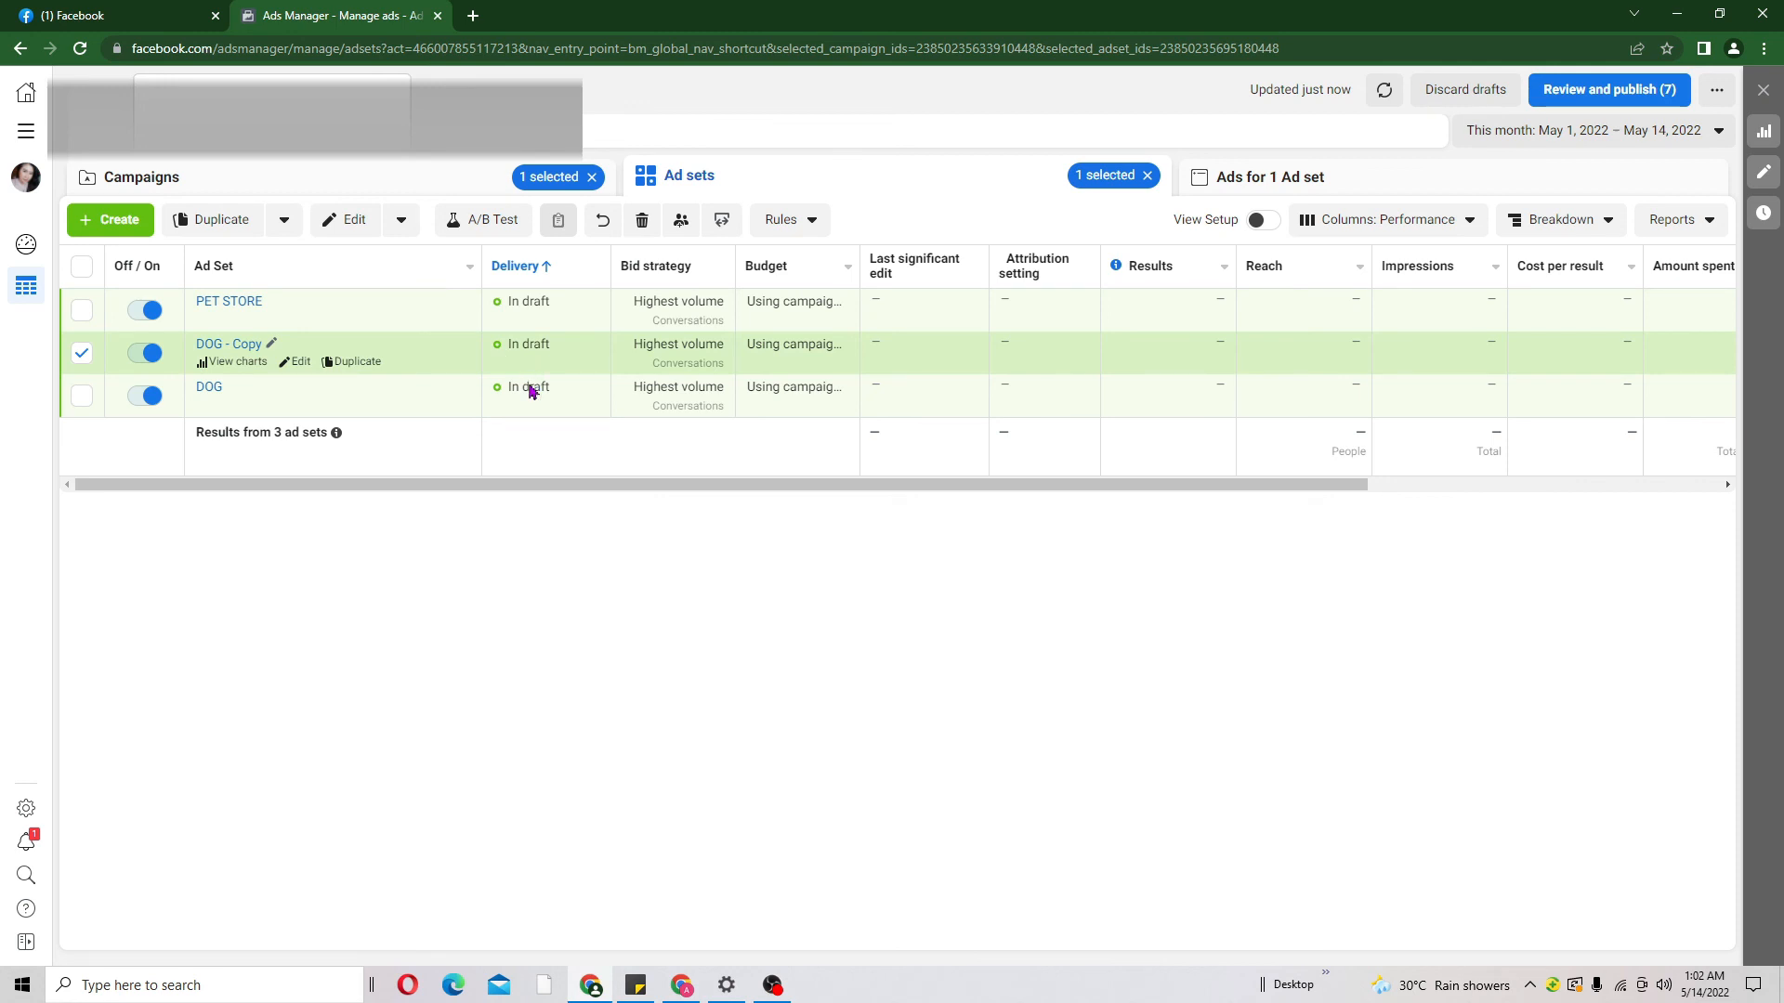
pyautogui.click(445, 186)
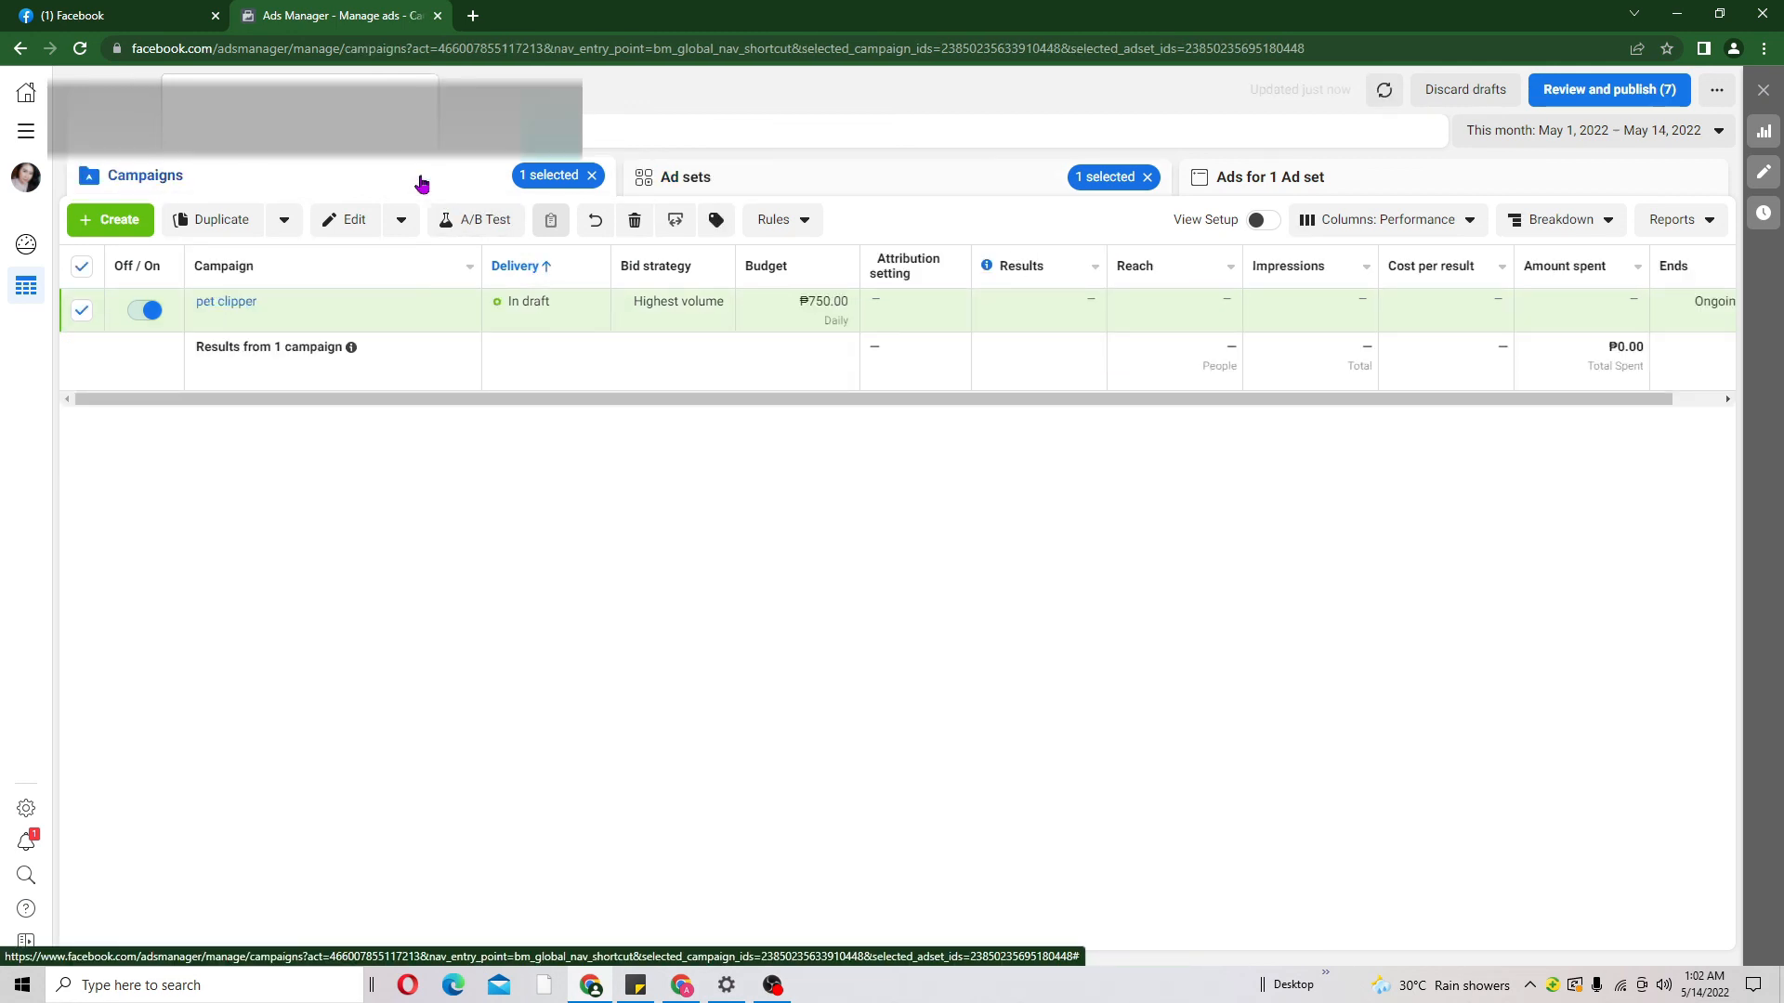